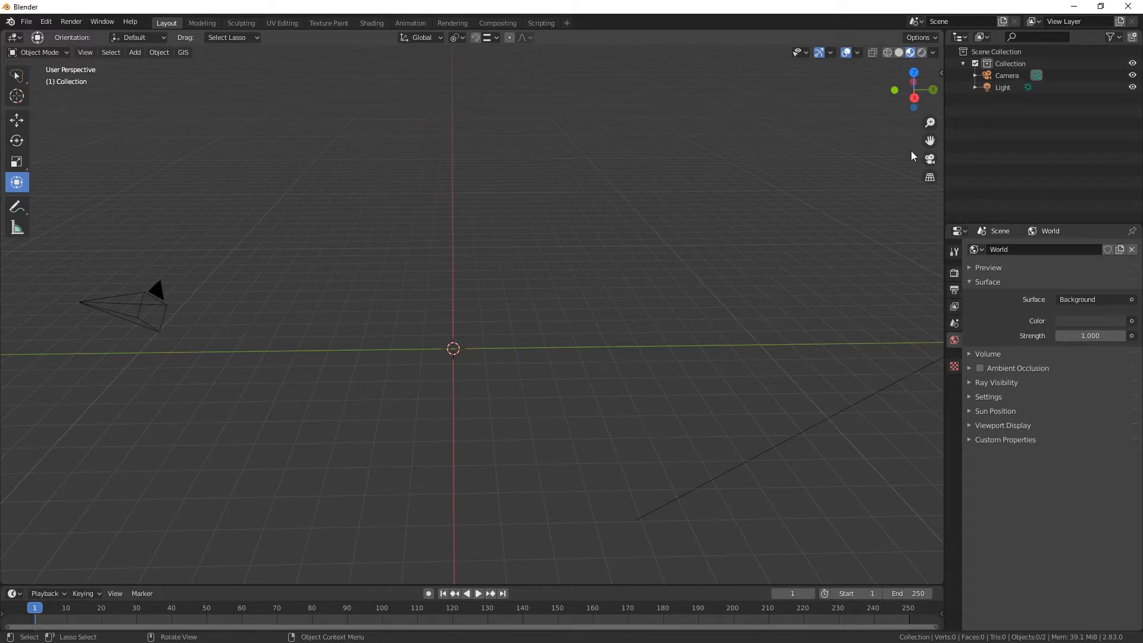
Step: Turn on the Screencast Keys display from the viewport sidebar and return to the active tool settings
{"action": "left_click", "coordinate": [940, 74]}
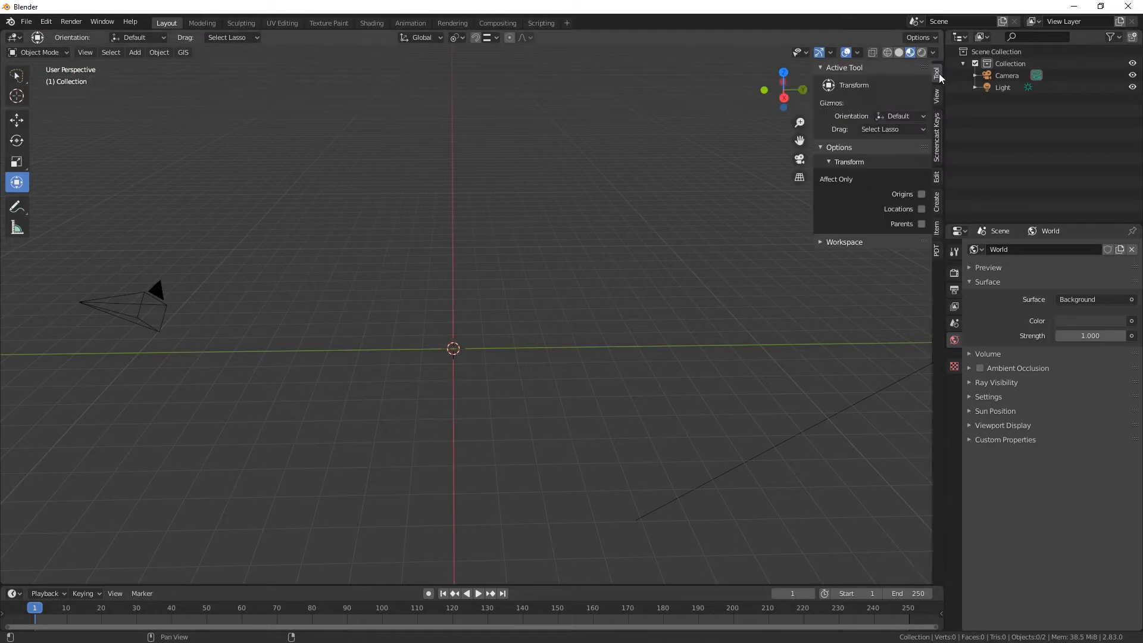
{"action": "left_click", "coordinate": [937, 122]}
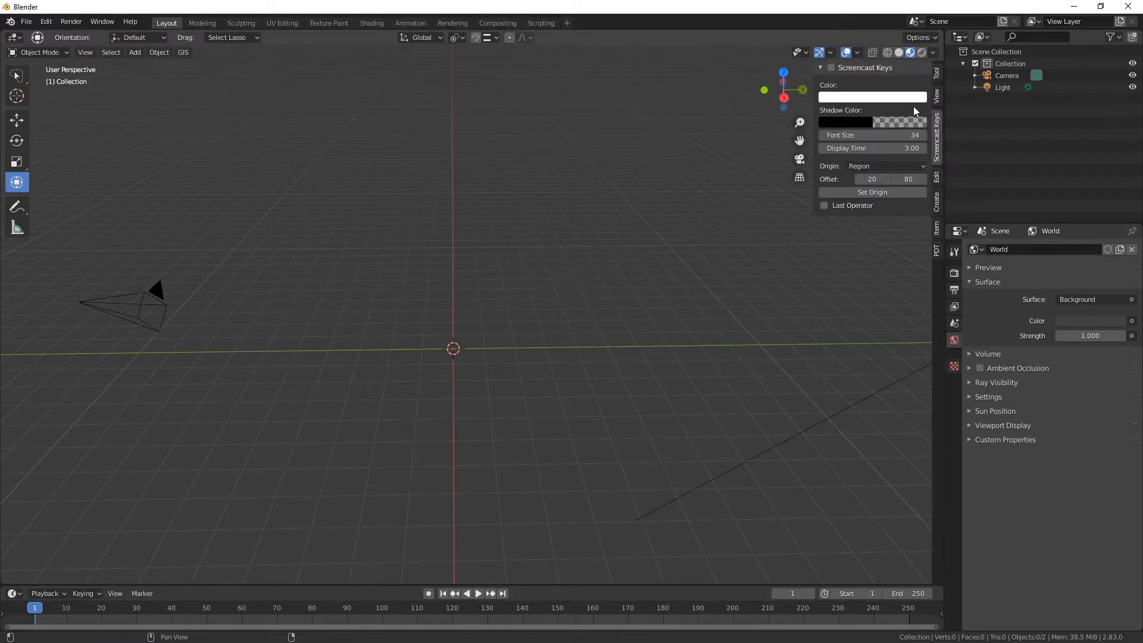
{"action": "left_click", "coordinate": [936, 73]}
Step: Add a plane mesh at the origin and stretch it along the Y axis into a rectangle
{"action": "key", "text": "shift+a"}
{"action": "mouse_move", "coordinate": [566, 341]}
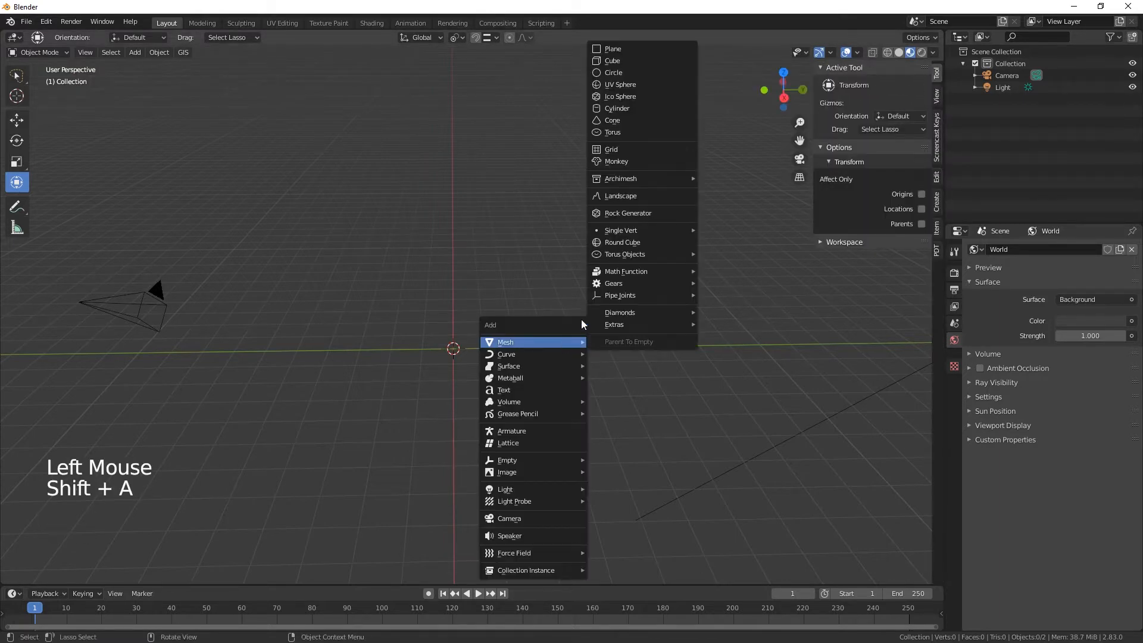
{"action": "left_click", "coordinate": [625, 49]}
{"action": "scroll", "coordinate": [547, 407], "scroll_direction": "up", "scroll_amount": 2}
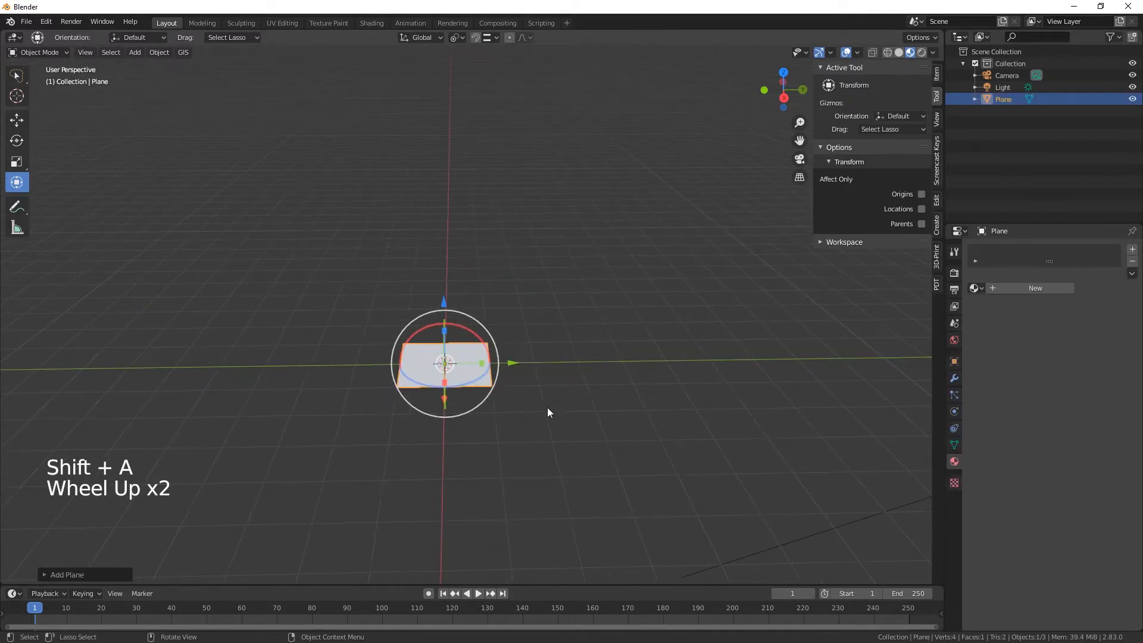
{"action": "middle_click_drag", "start_coordinate": [617, 434], "coordinate": [509, 352]}
{"action": "mouse_move", "coordinate": [506, 353]}
{"action": "left_mouse_down"}
{"action": "mouse_move", "coordinate": [489, 354]}
{"action": "mouse_move", "coordinate": [517, 351]}
{"action": "left_mouse_up"}
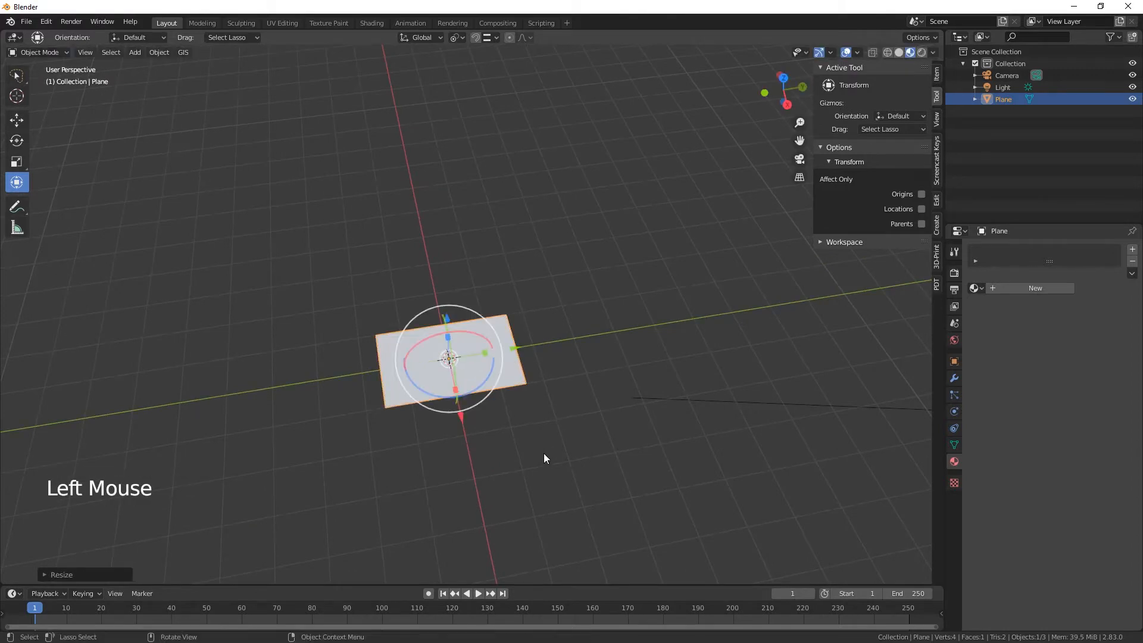
Step: Try repeating the last resize on the plane and undo it
{"action": "scroll", "coordinate": [540, 456], "scroll_direction": "up", "scroll_amount": 2}
{"action": "middle_click_drag", "start_coordinate": [538, 458], "coordinate": [576, 479]}
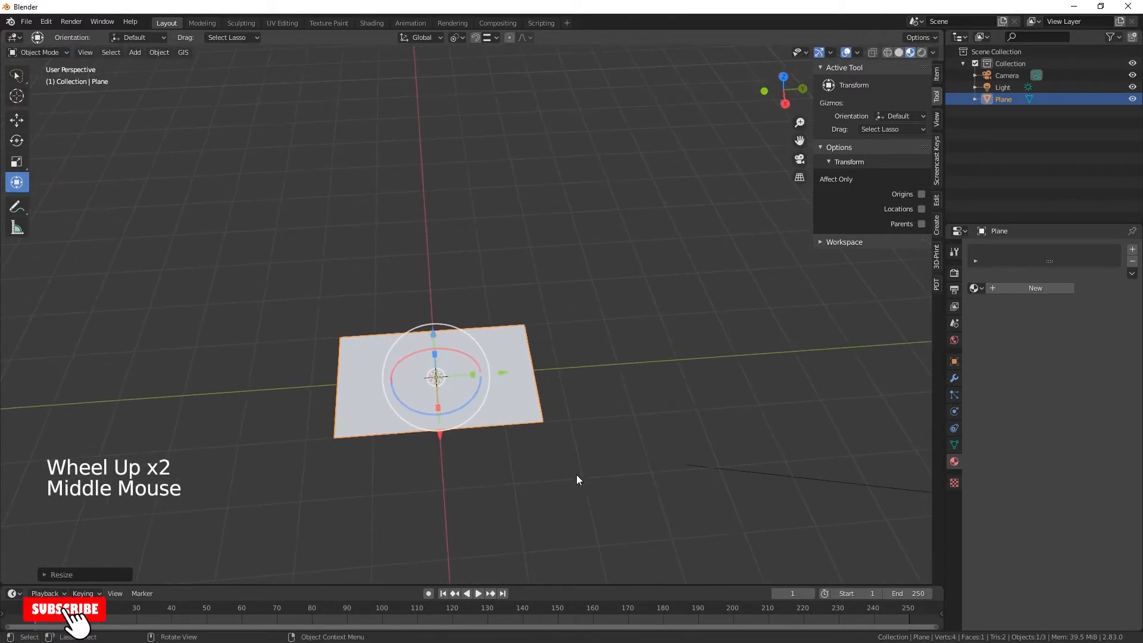
{"action": "key", "text": "shift+r"}
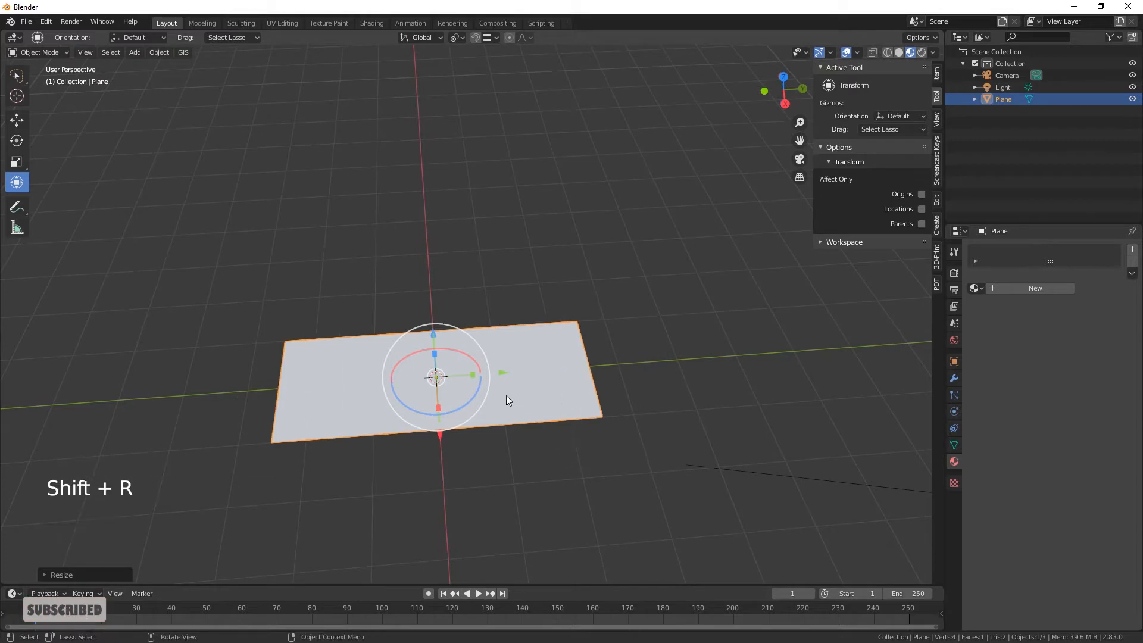
{"action": "key", "text": "ctrl+z"}
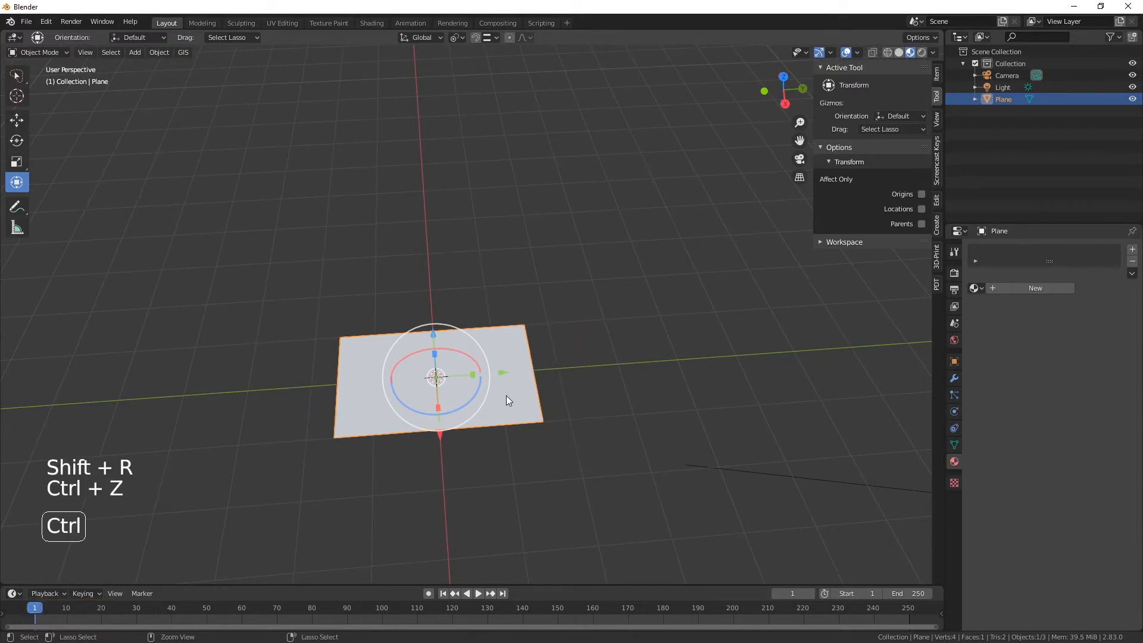
{"action": "key", "text": "ctrl+r"}
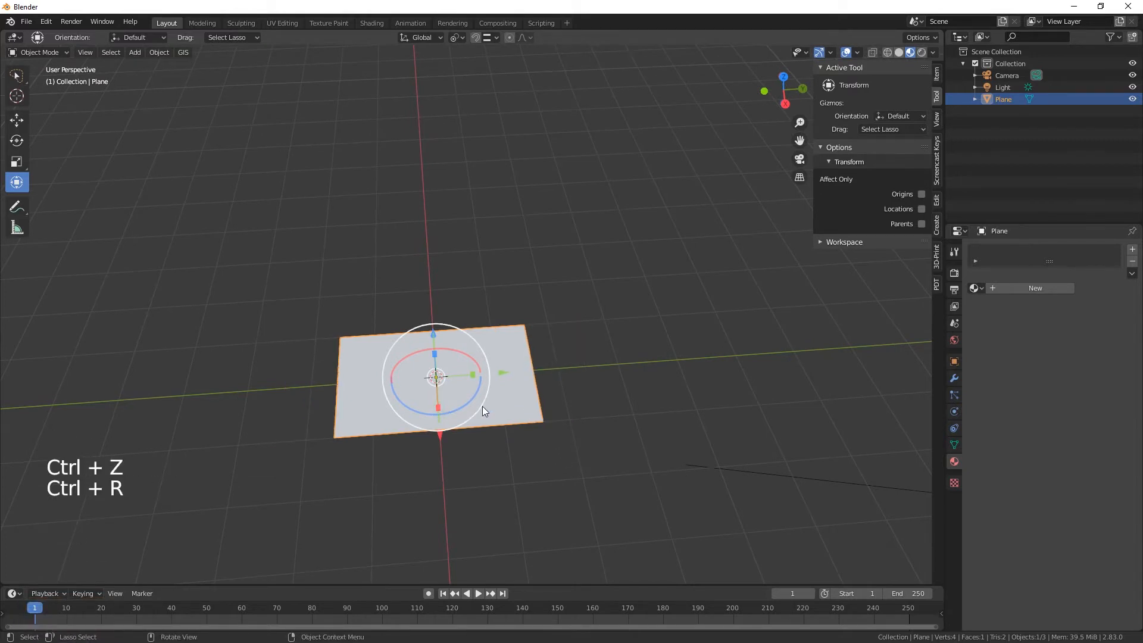
{"action": "key", "text": "Tab"}
{"action": "key", "text": "shift+r"}
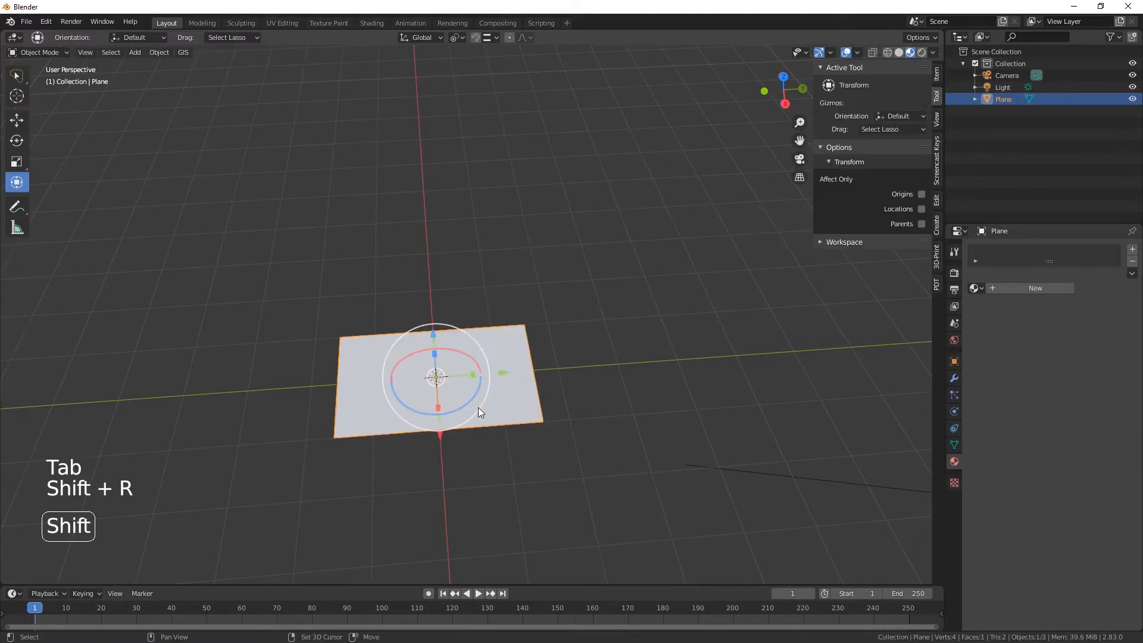
{"action": "scroll", "coordinate": [478, 409], "scroll_direction": "up", "scroll_amount": 3}
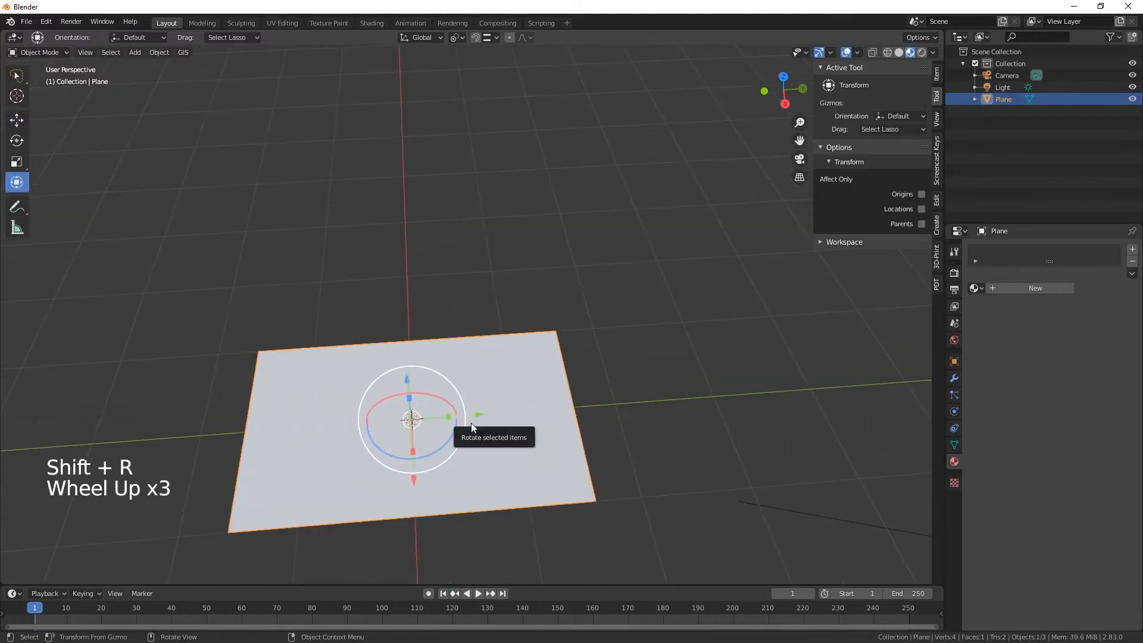
{"action": "key", "text": "ctrl+r"}
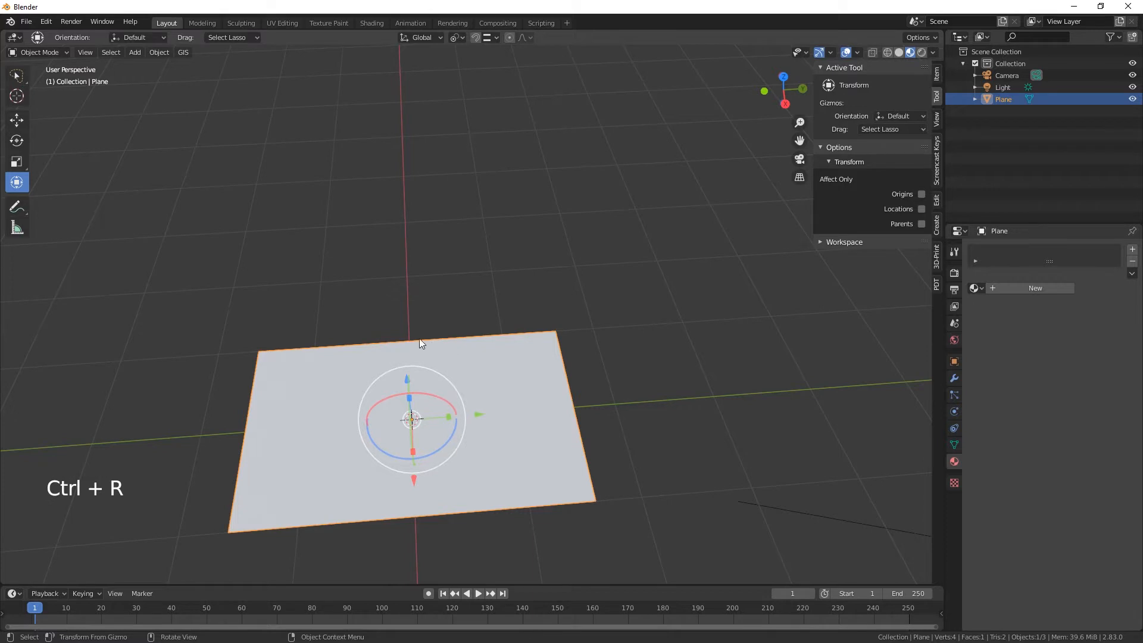
Step: Enter Edit Mode on the plane and add five evenly spaced loop cuts across its length without sliding them
{"action": "key", "text": "shift+r"}
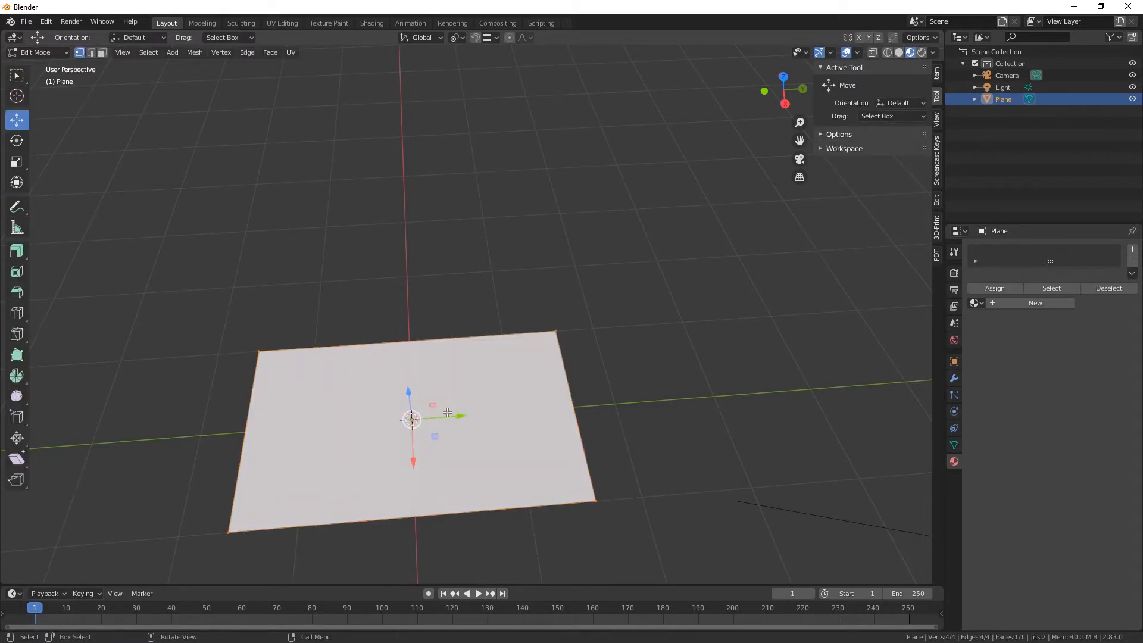
{"action": "middle_click_drag", "start_coordinate": [439, 361], "coordinate": [481, 398]}
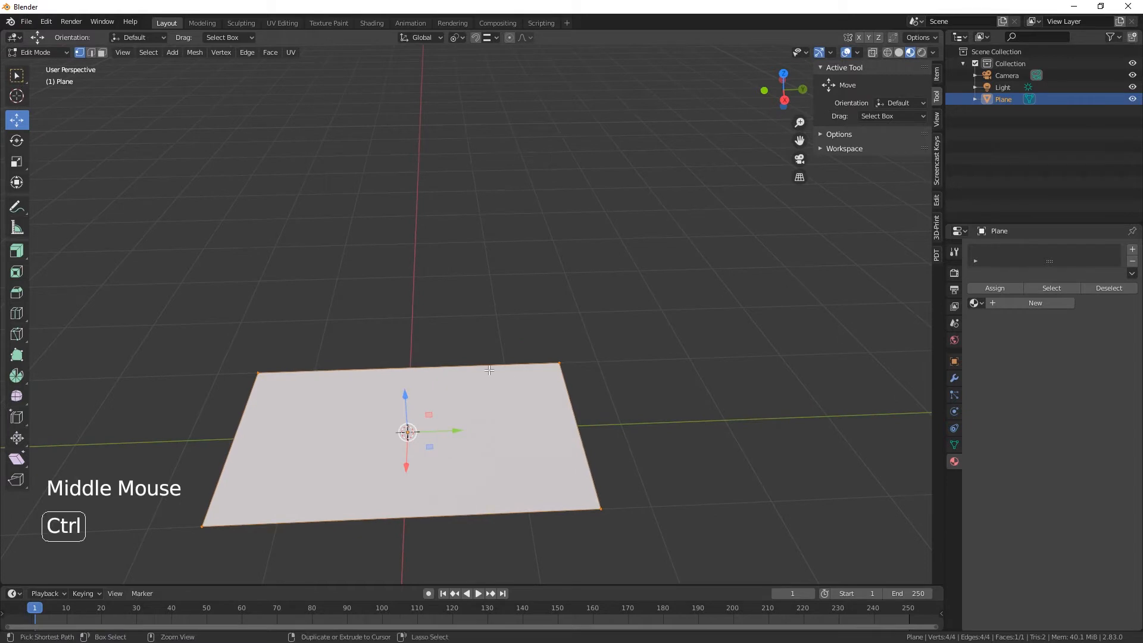
{"action": "key", "text": "ctrl+r"}
{"action": "scroll", "coordinate": [456, 371], "scroll_direction": "up", "scroll_amount": 2}
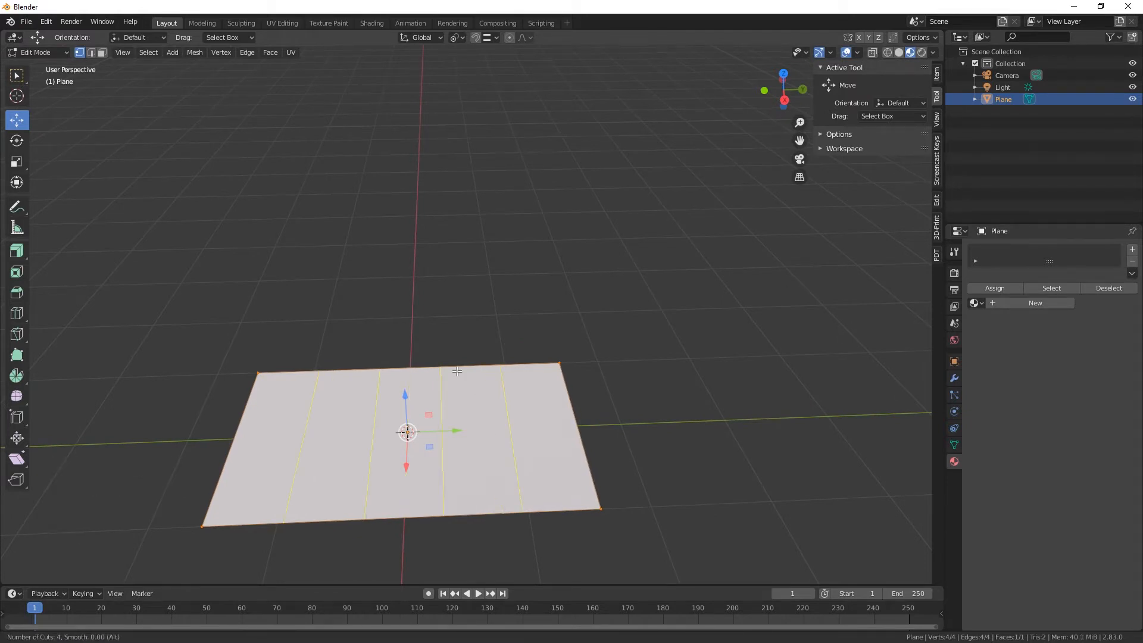
{"action": "left_click", "coordinate": [456, 372]}
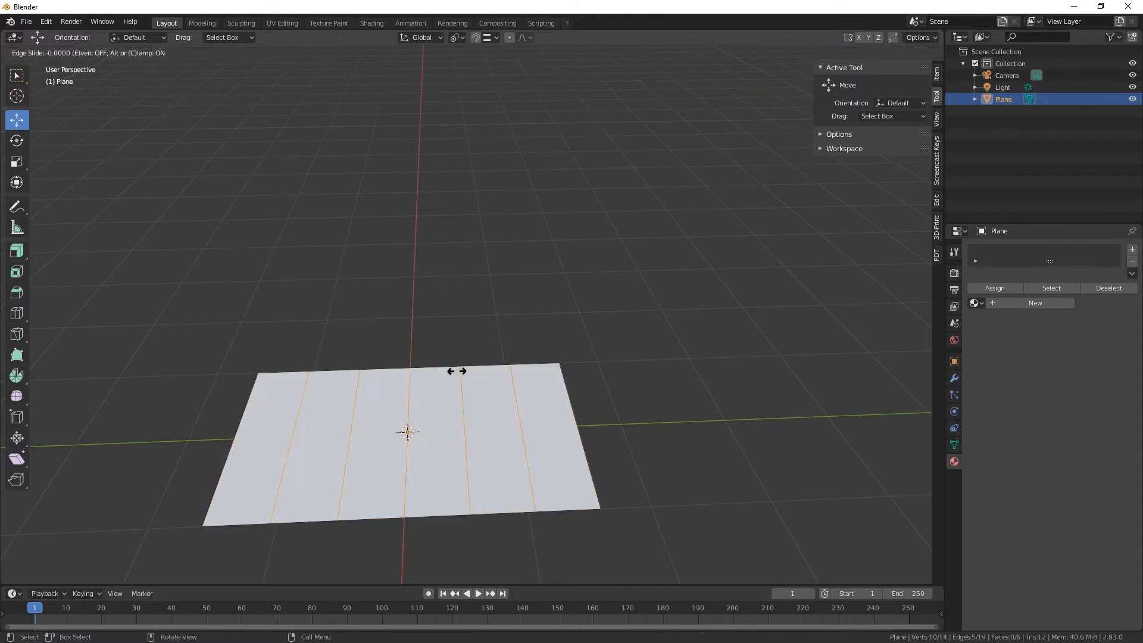
{"action": "left_click", "coordinate": [456, 371]}
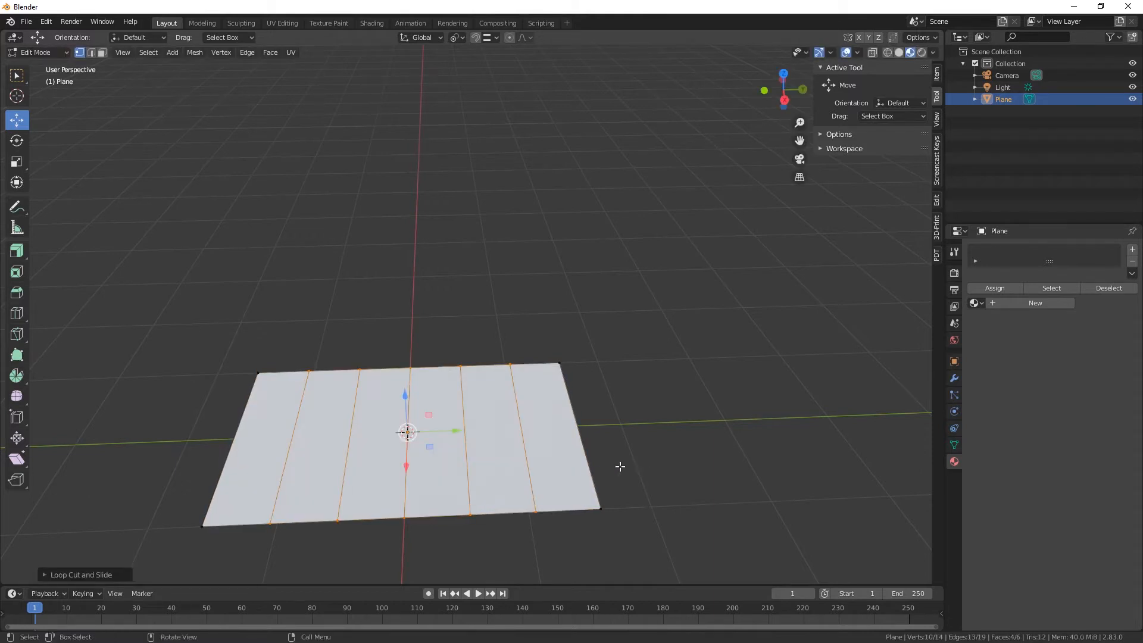
Step: Select the two end vertices of the plane's middle cut
{"action": "middle_click_drag", "start_coordinate": [635, 477], "coordinate": [536, 376]}
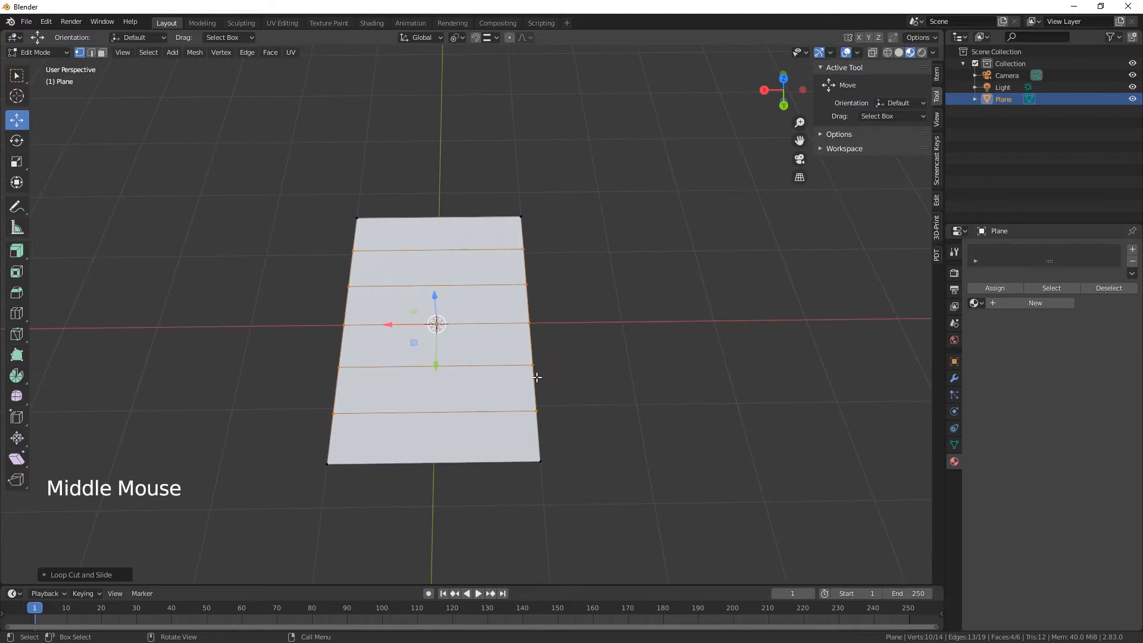
{"action": "left_click", "coordinate": [532, 325]}
{"action": "left_click", "coordinate": [343, 325], "text": "shift"}
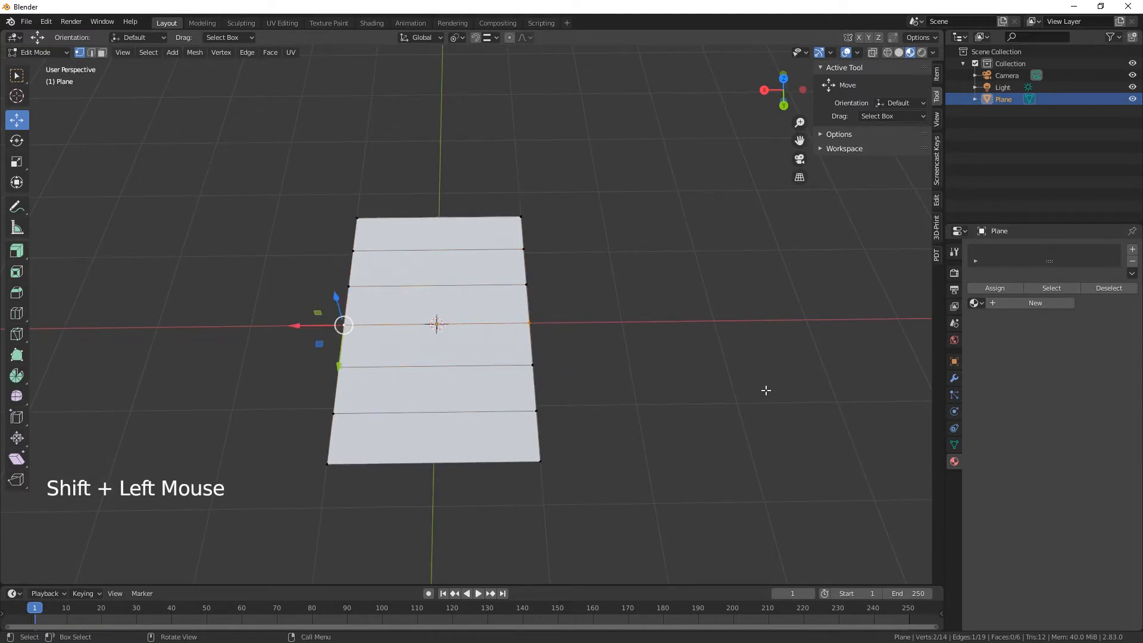
Step: Try to narrow the middle edge along X about the active vertex
{"action": "key", "text": "s"}
{"action": "key", "text": "x"}
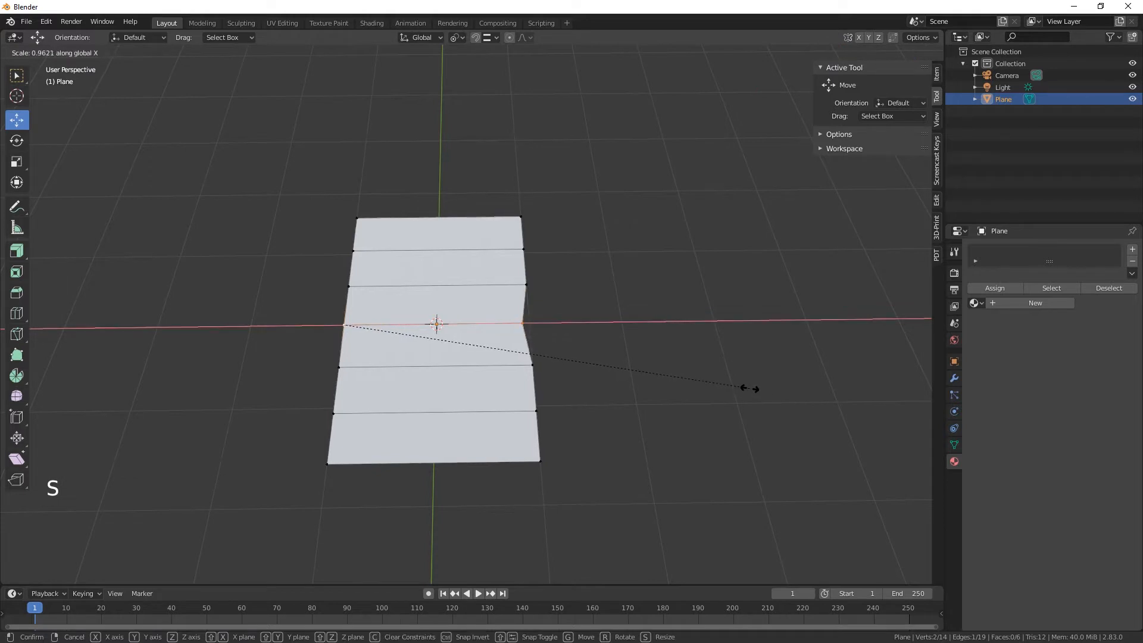
{"action": "left_click", "coordinate": [743, 386]}
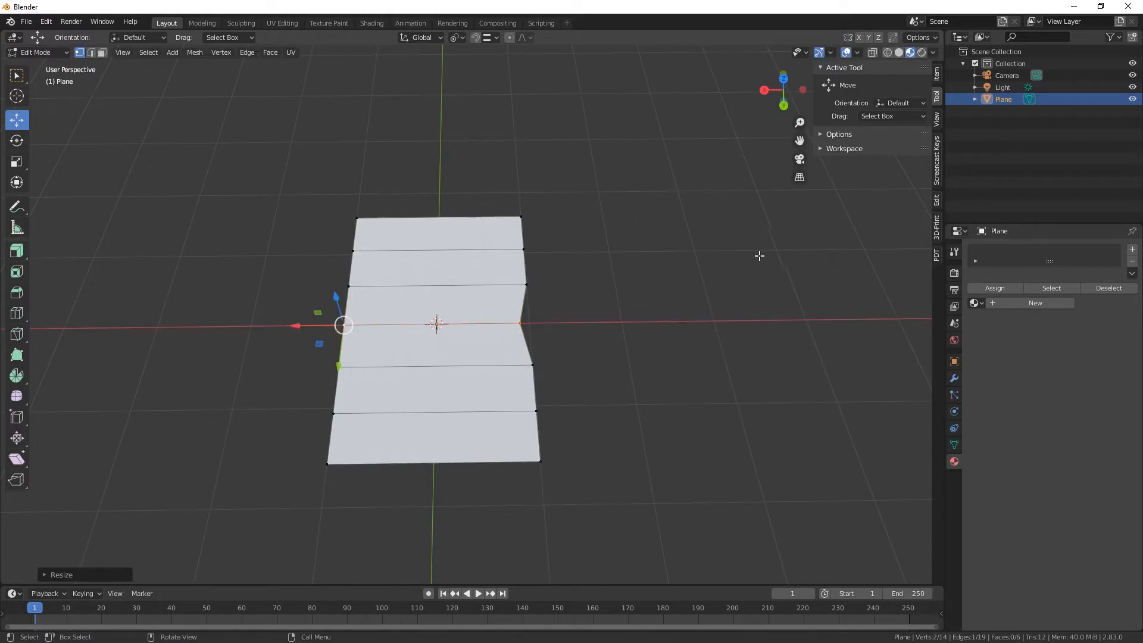
Step: Change the transform pivot point to the center of the selection and undo the last scaling
{"action": "left_click", "coordinate": [458, 37]}
{"action": "left_click", "coordinate": [468, 52]}
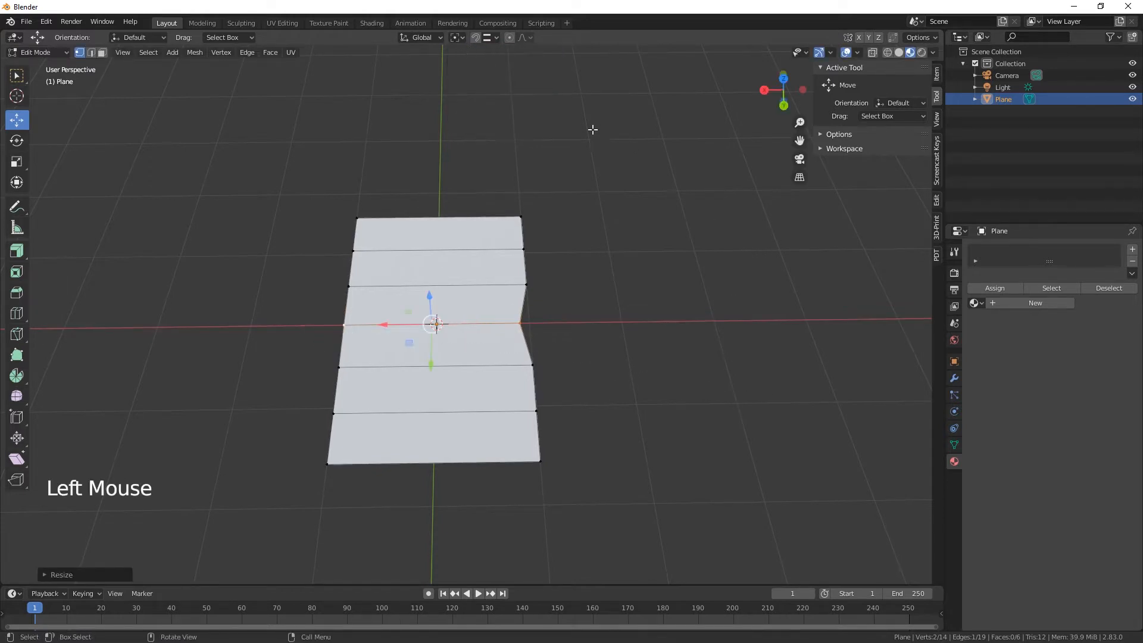
{"action": "key", "text": "ctrl+z"}
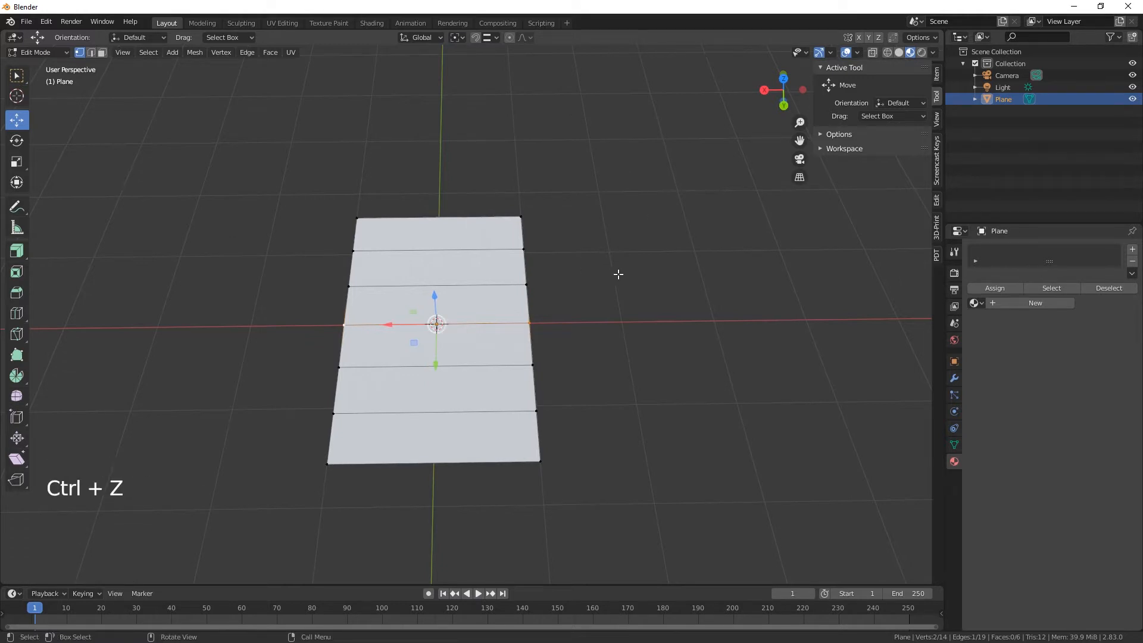
Step: Scale the plane's middle edge along X to about 0.8 to form a symmetrical waist
{"action": "key", "text": "s"}
{"action": "key", "text": "x"}
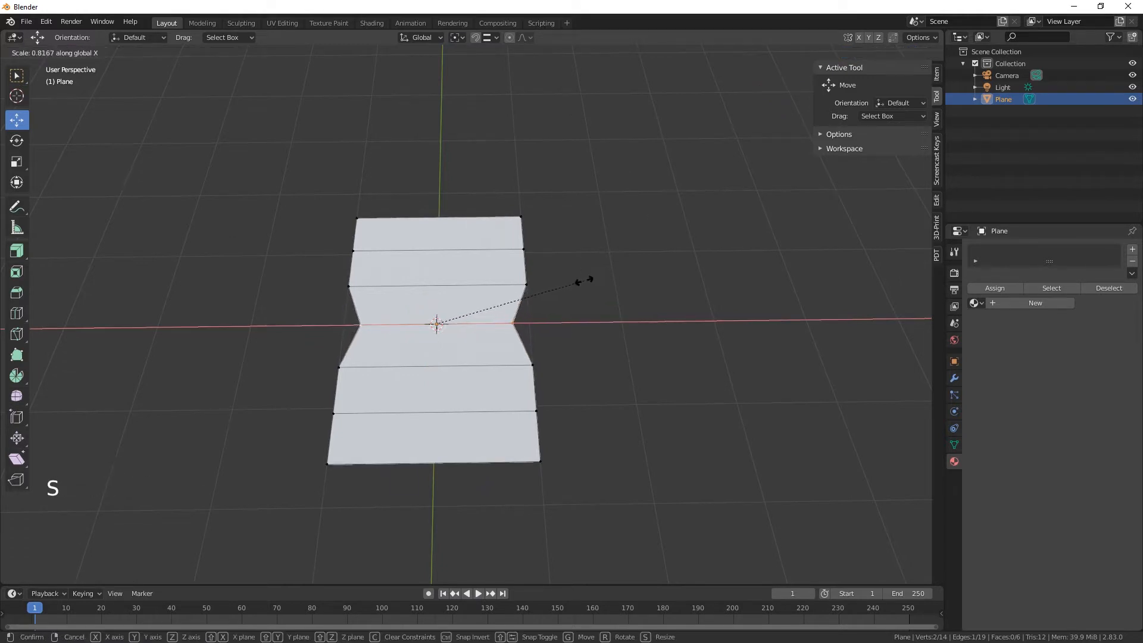
{"action": "left_click", "coordinate": [578, 280]}
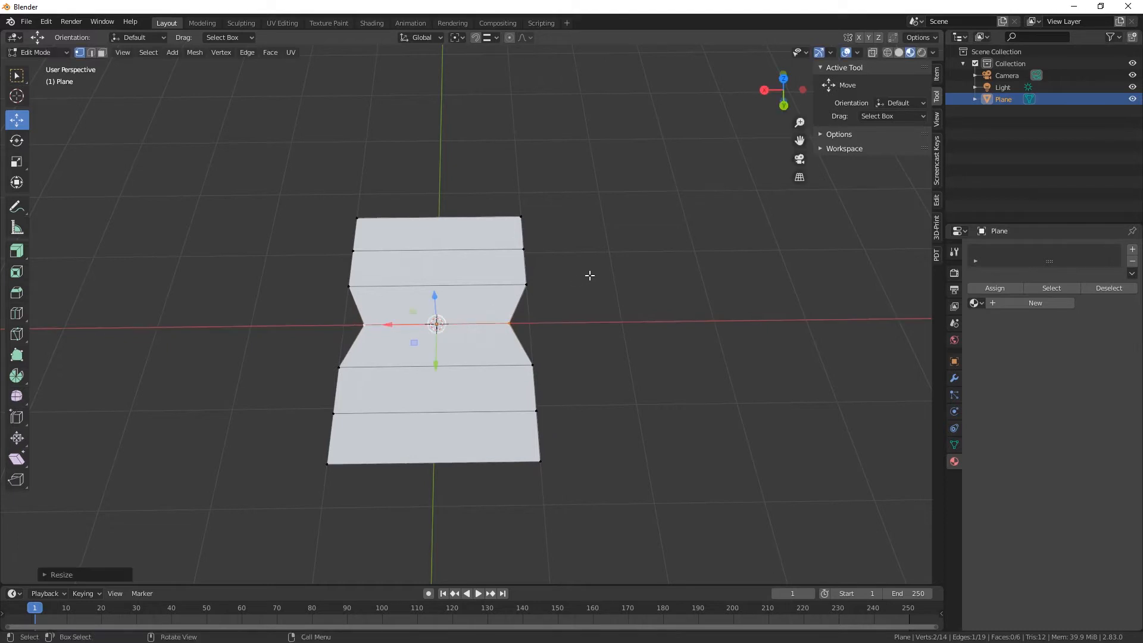
Step: Select both corner vertices of the plane's far short edge and narrow it along X to roughly two thirds of its width
{"action": "left_click", "coordinate": [522, 217]}
{"action": "left_click", "coordinate": [357, 218], "text": "shift"}
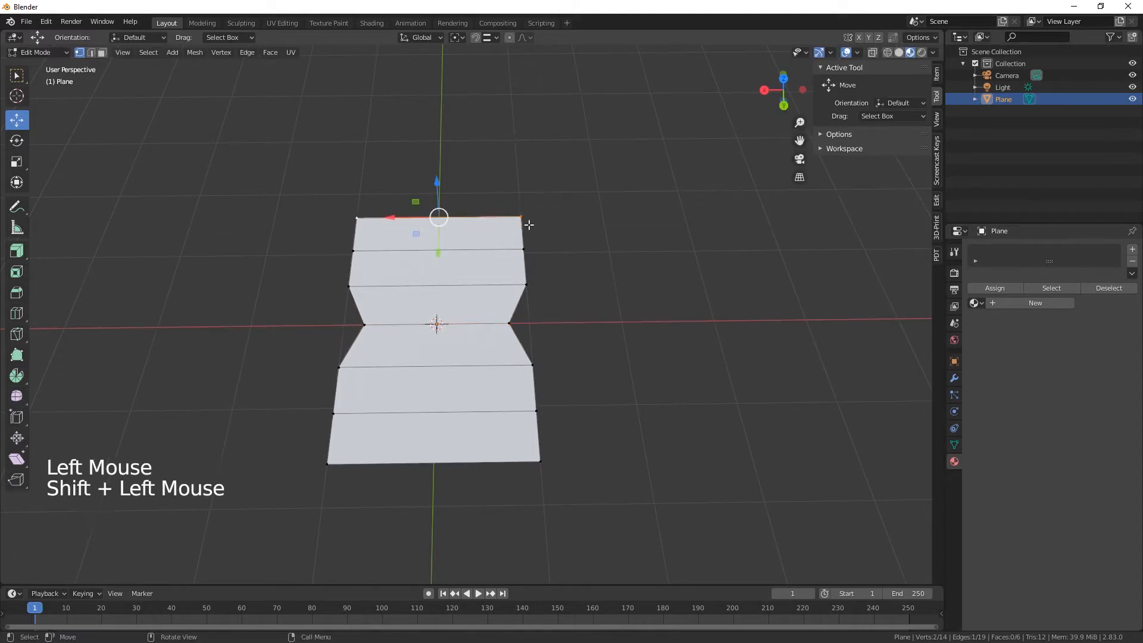
{"action": "key", "text": "s"}
{"action": "key", "text": "x"}
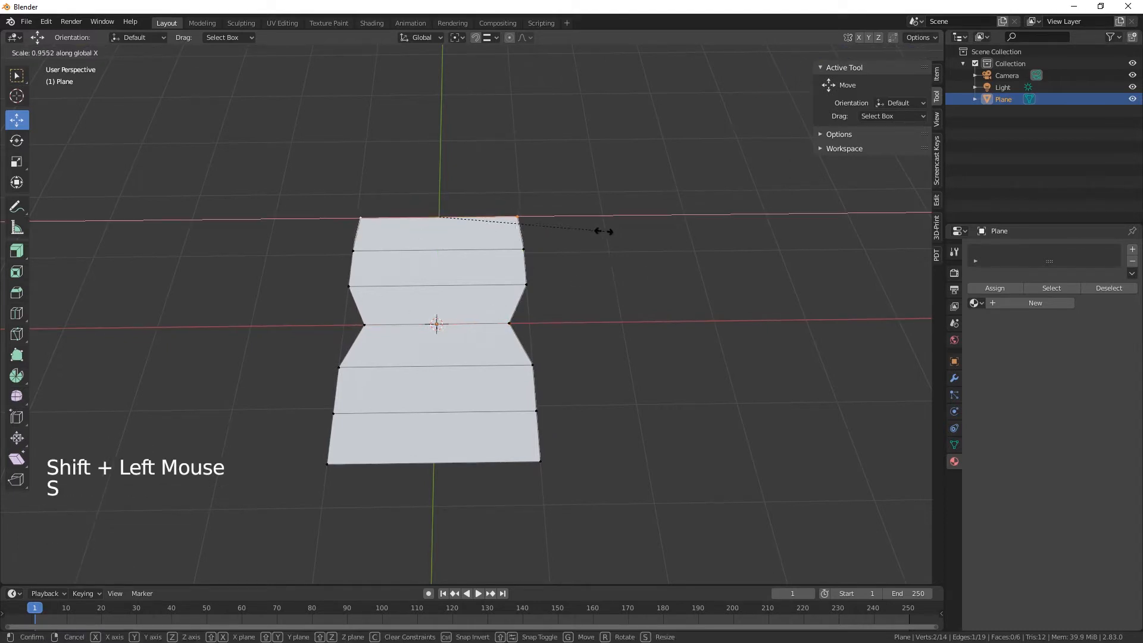
{"action": "left_click", "coordinate": [551, 219]}
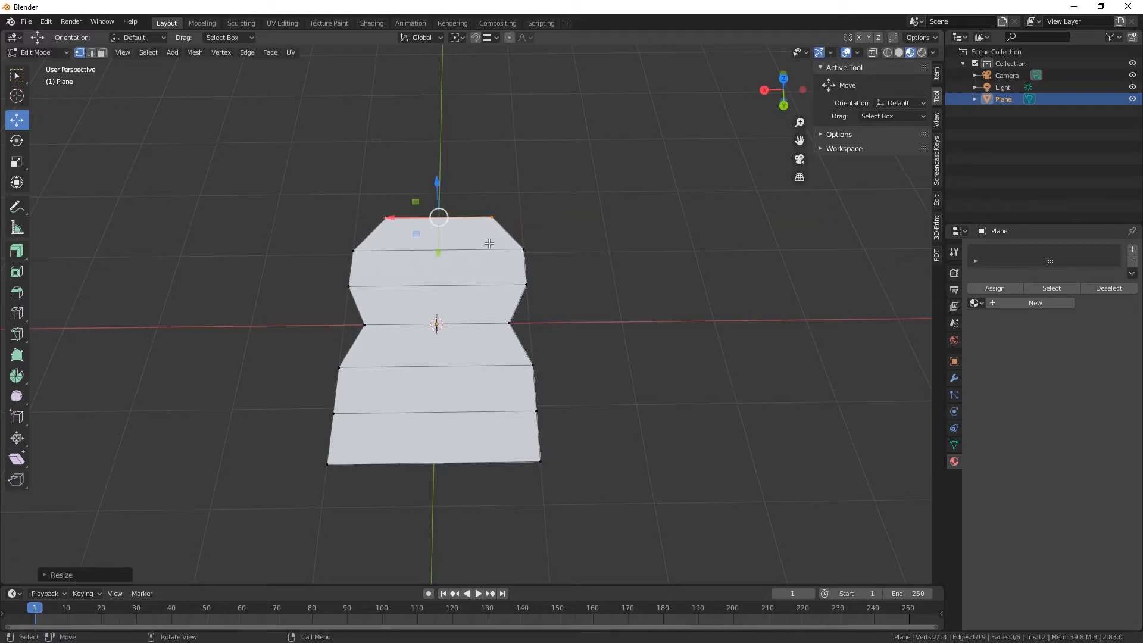
Step: Add one centered loop cut in the tapered far section and widen it slightly along X to round the outline
{"action": "key", "text": "ctrl+r"}
{"action": "left_click", "coordinate": [498, 233]}
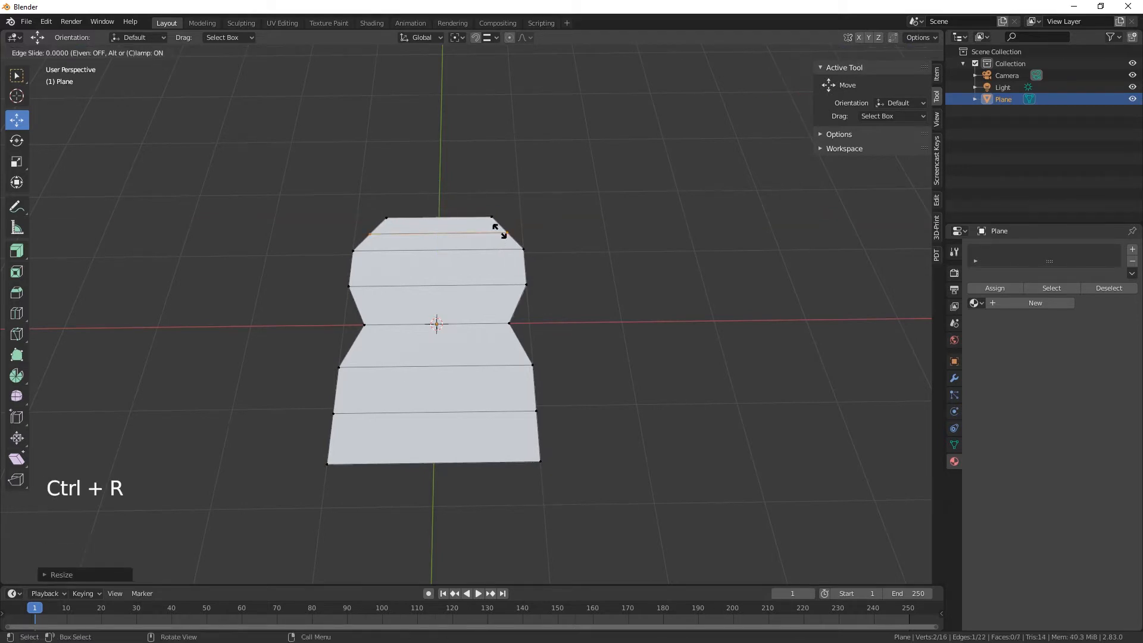
{"action": "left_click", "coordinate": [500, 233]}
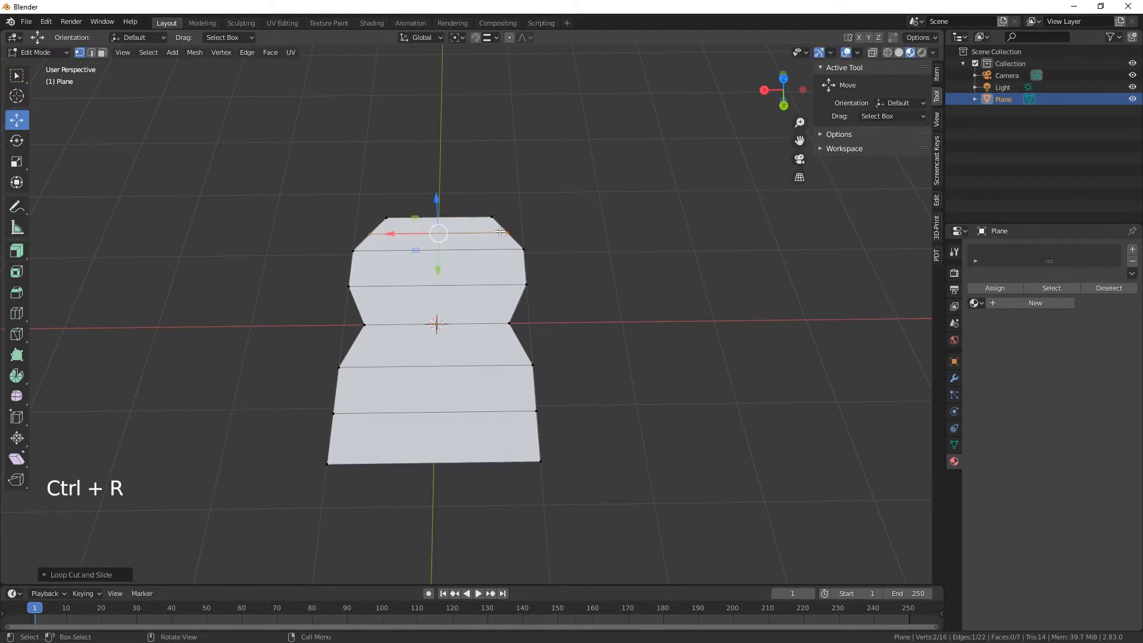
{"action": "key", "text": "s"}
{"action": "key", "text": "x"}
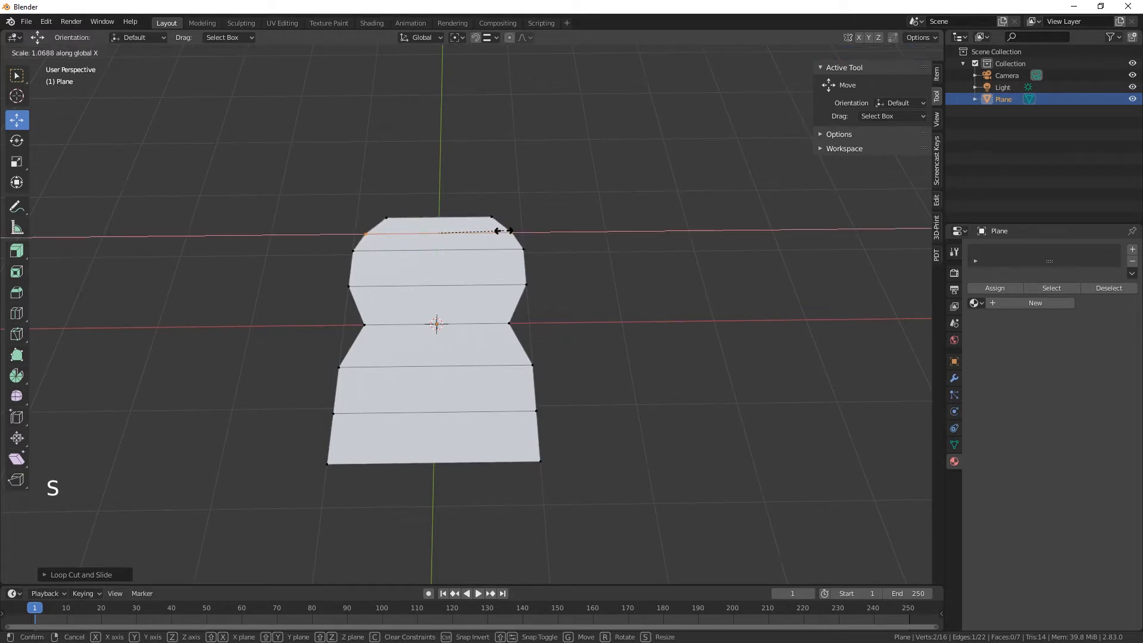
{"action": "left_click", "coordinate": [506, 230]}
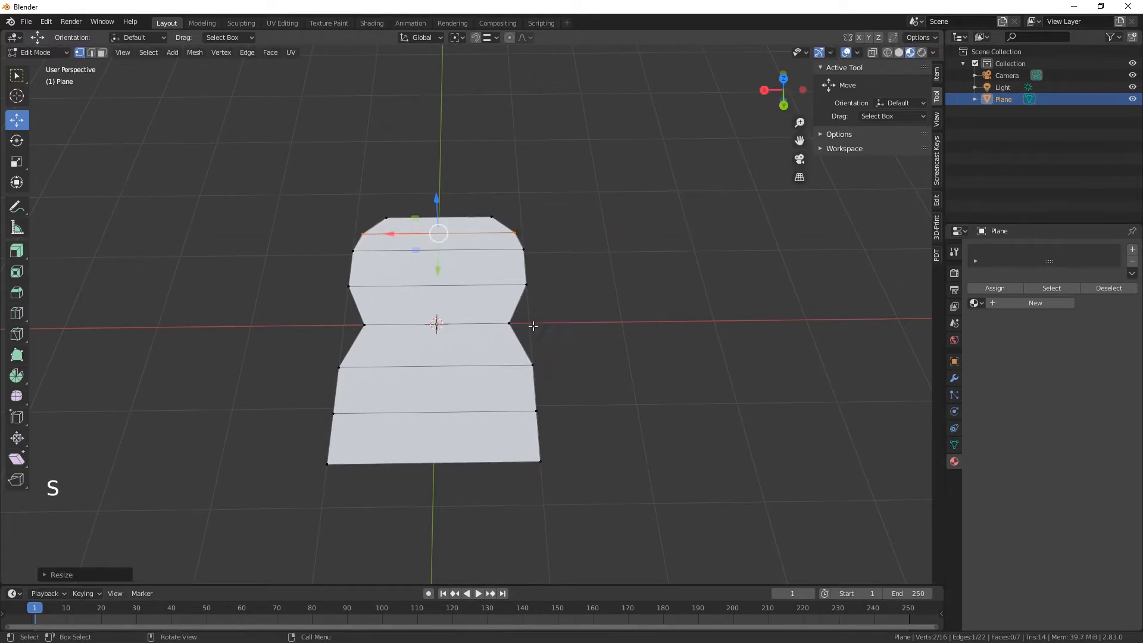
Step: Select the end vertices of the cut just beyond the waist and scale them along X to about 0.93
{"action": "left_click", "coordinate": [527, 285]}
{"action": "left_click", "coordinate": [374, 289], "text": "shift"}
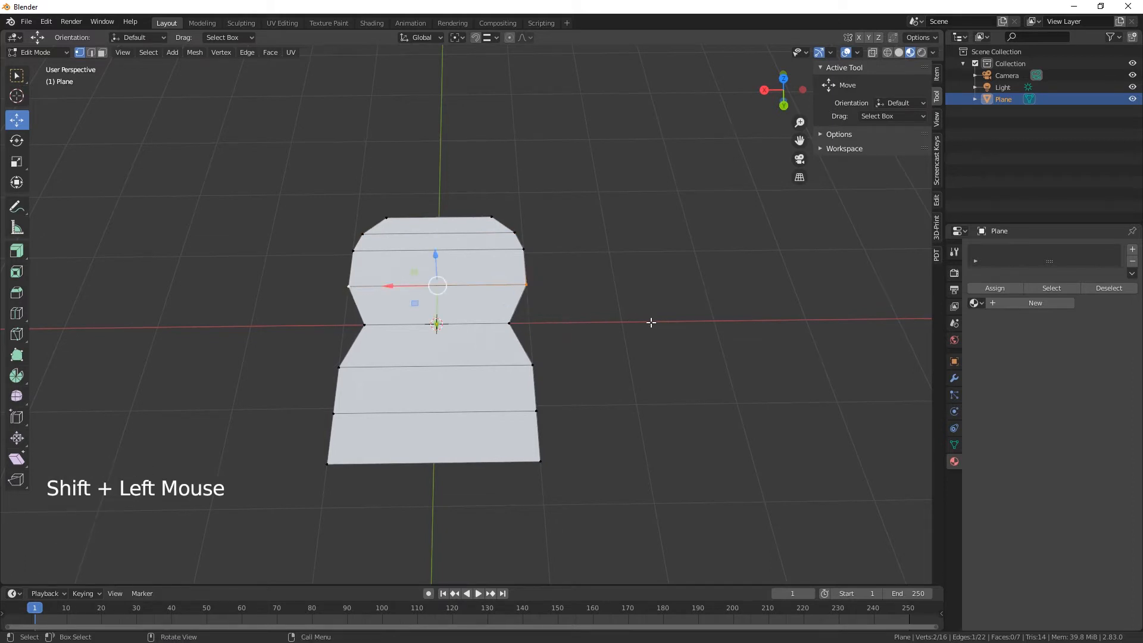
{"action": "key", "text": "s"}
{"action": "key", "text": "x"}
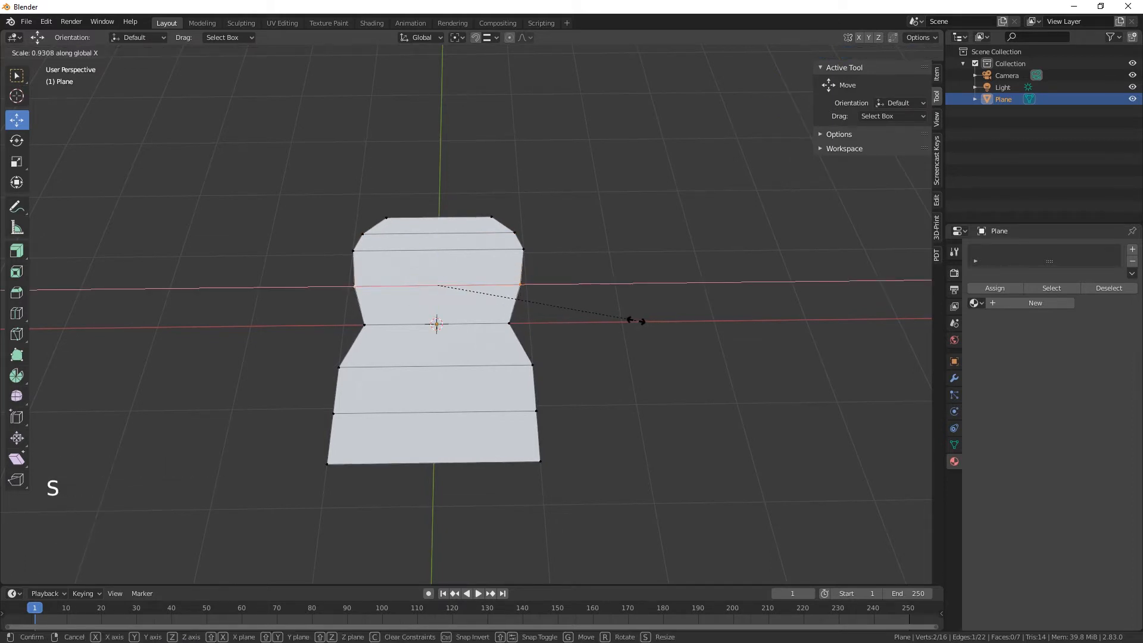
{"action": "left_click", "coordinate": [639, 321]}
Step: Select both end vertices of the cut just on the near side of the waist and narrow them slightly along X
{"action": "left_click", "coordinate": [533, 363]}
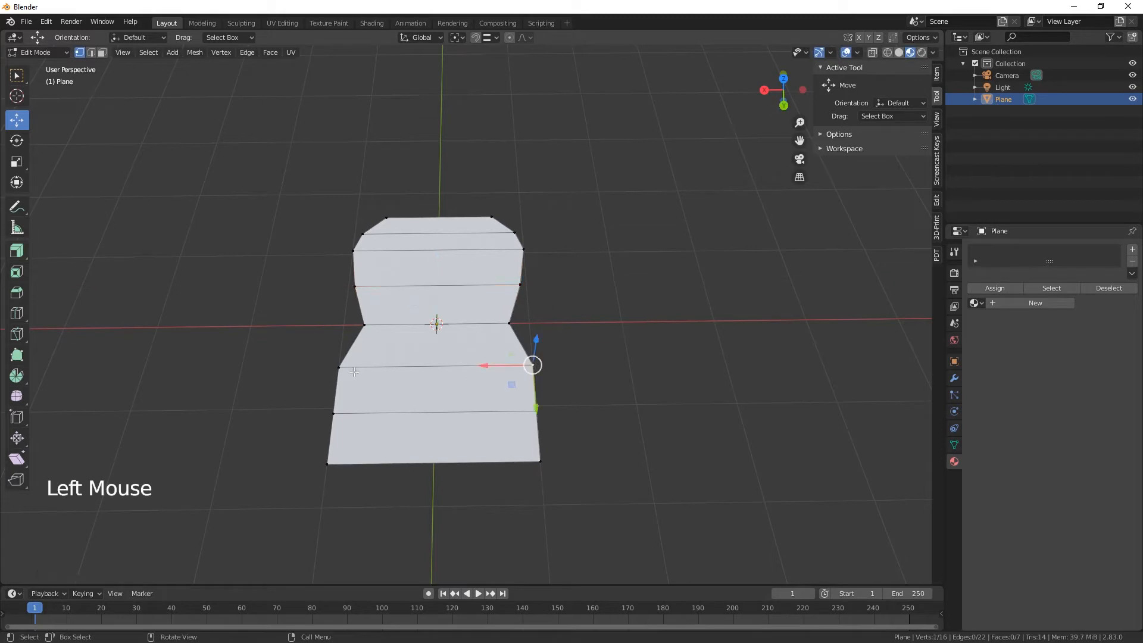
{"action": "left_click", "coordinate": [339, 367], "text": "shift"}
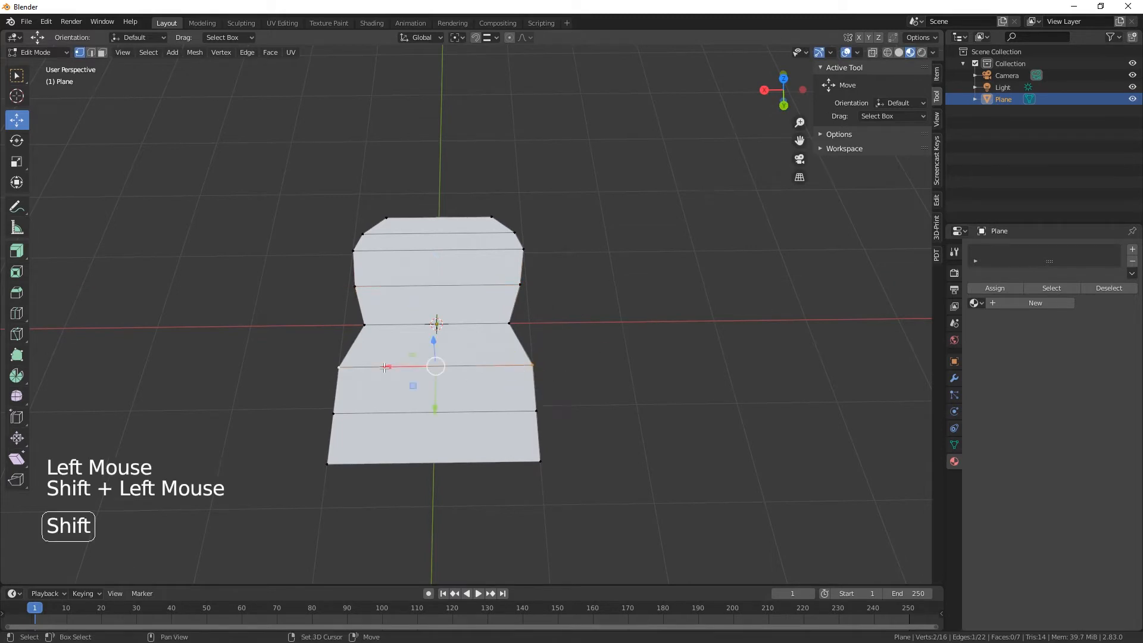
{"action": "key", "text": "s"}
{"action": "left_click", "coordinate": [708, 364]}
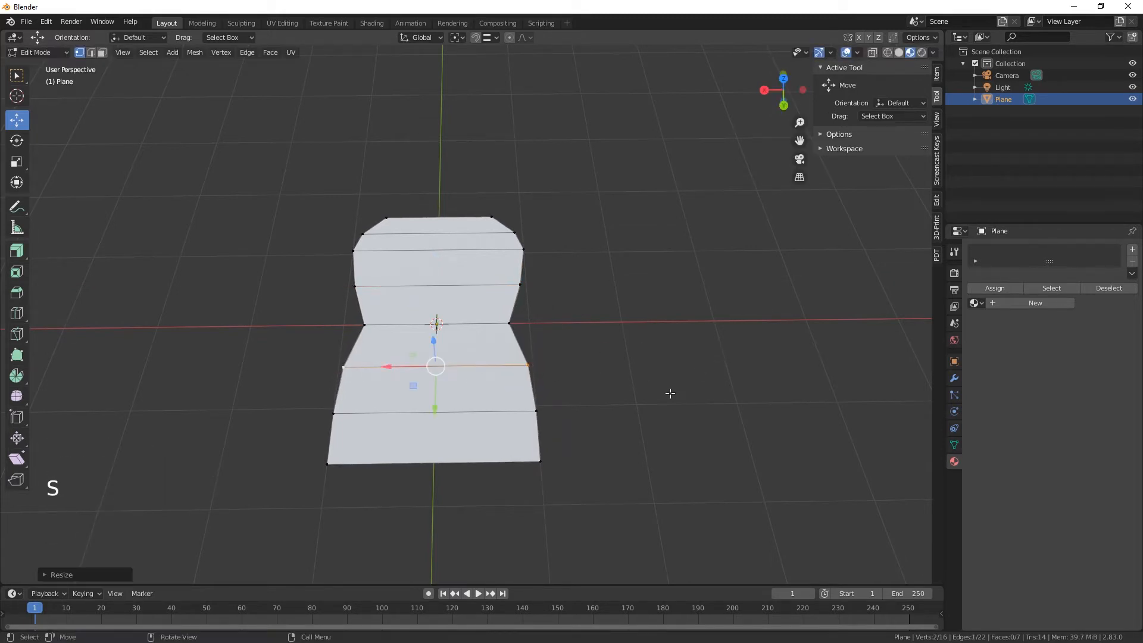
Step: Select both corner vertices of the plane's near short edge and scale them along X to about 0.71
{"action": "left_click", "coordinate": [541, 459]}
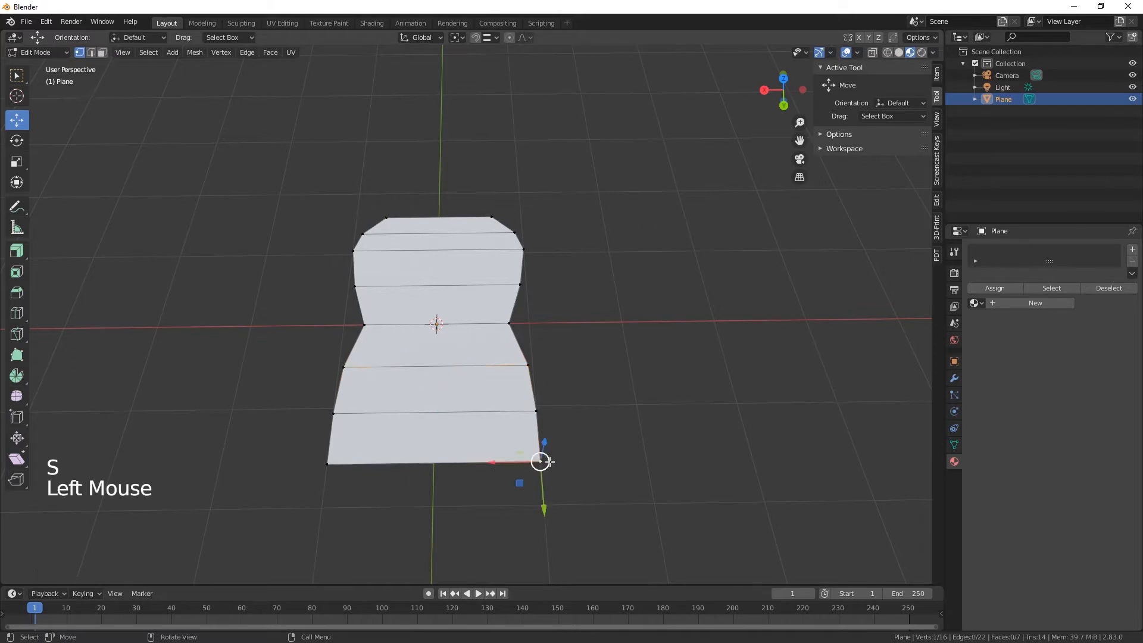
{"action": "left_click", "coordinate": [327, 463], "text": "shift"}
{"action": "key", "text": "s"}
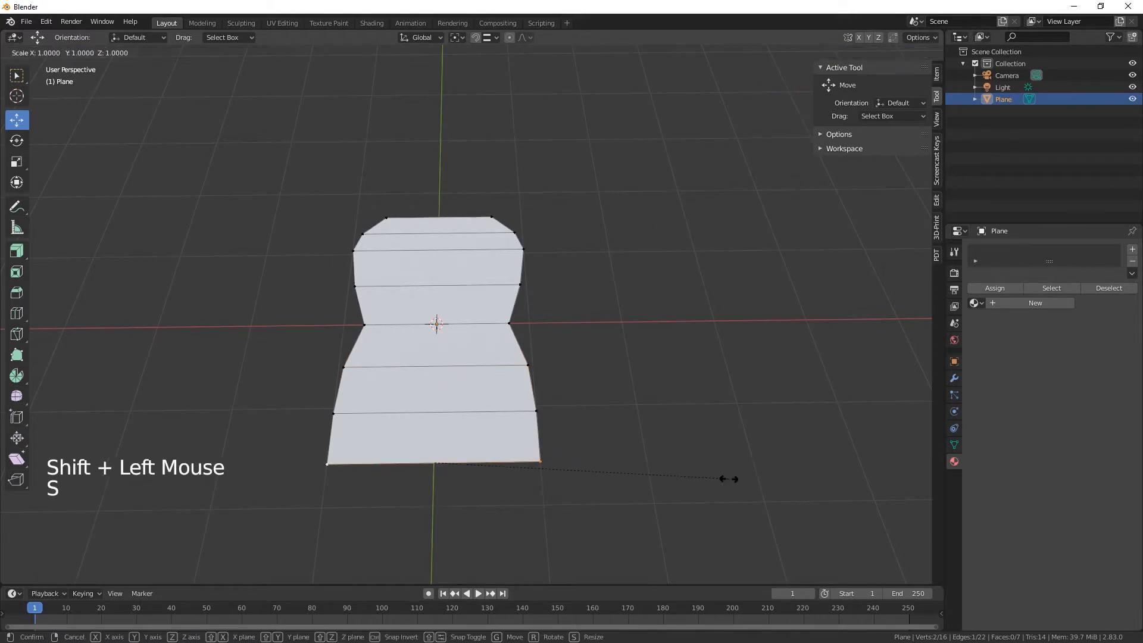
{"action": "key", "text": "x"}
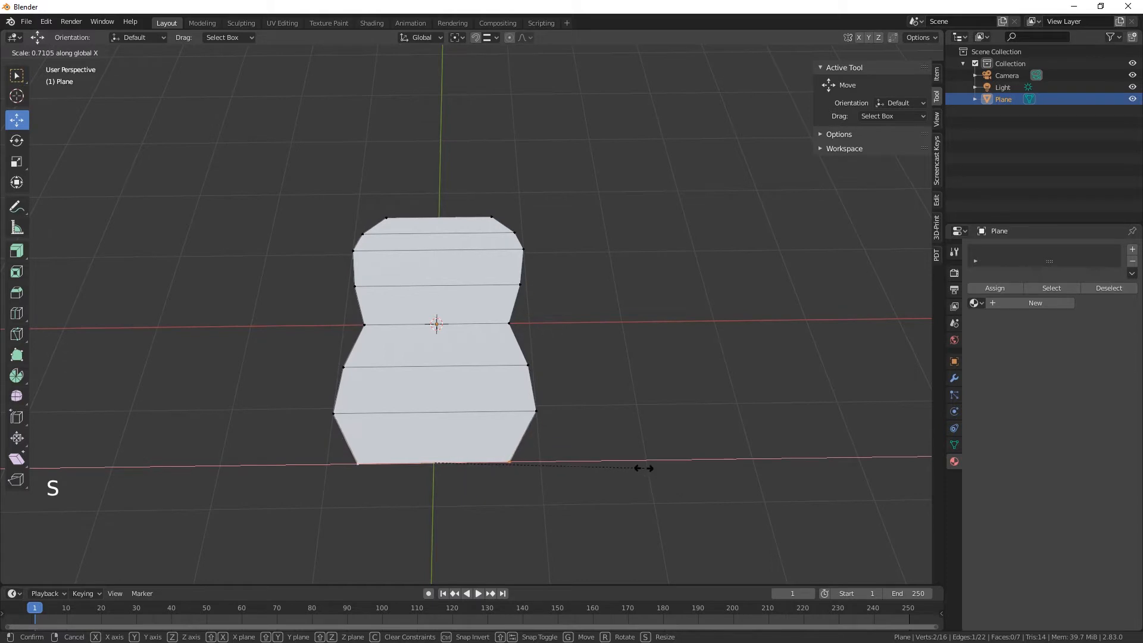
{"action": "left_click", "coordinate": [641, 468]}
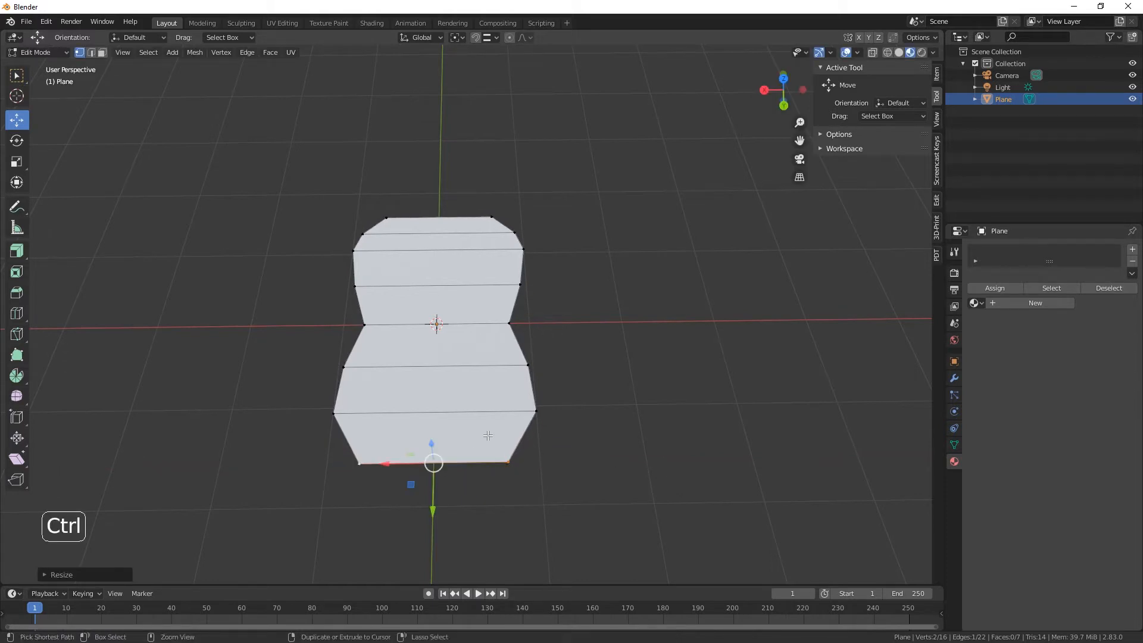
Step: Add one centered loop cut in the tapered near end section and widen it along X to round the outline
{"action": "key", "text": "ctrl+r"}
{"action": "left_click", "coordinate": [488, 435]}
{"action": "right_click", "coordinate": [490, 436]}
{"action": "key", "text": "s"}
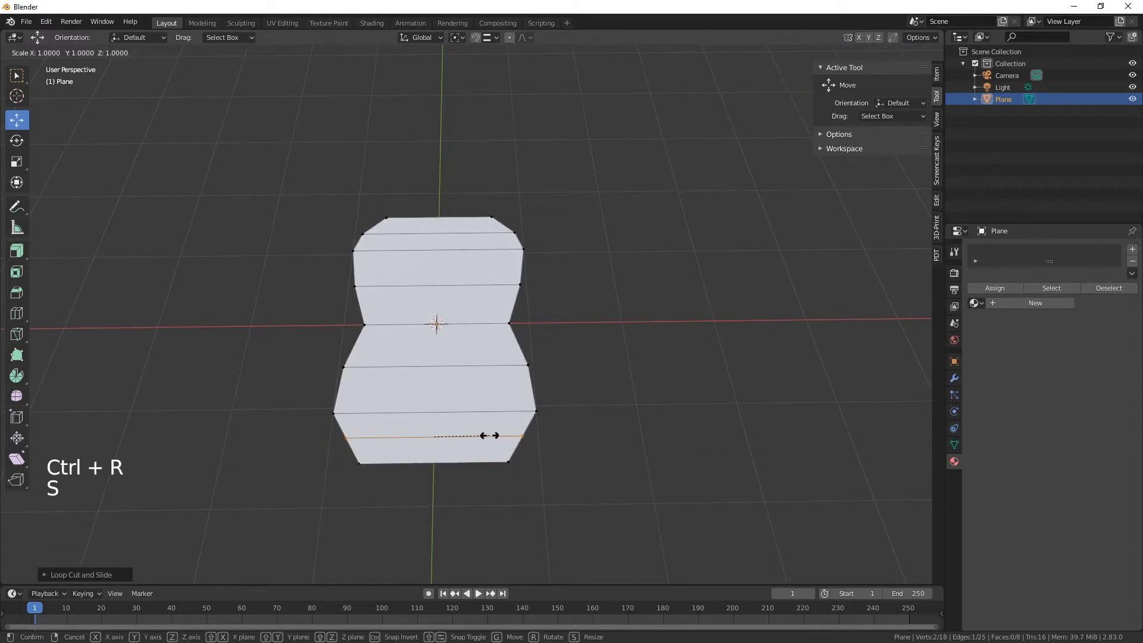
{"action": "key", "text": "x"}
{"action": "left_click", "coordinate": [496, 439]}
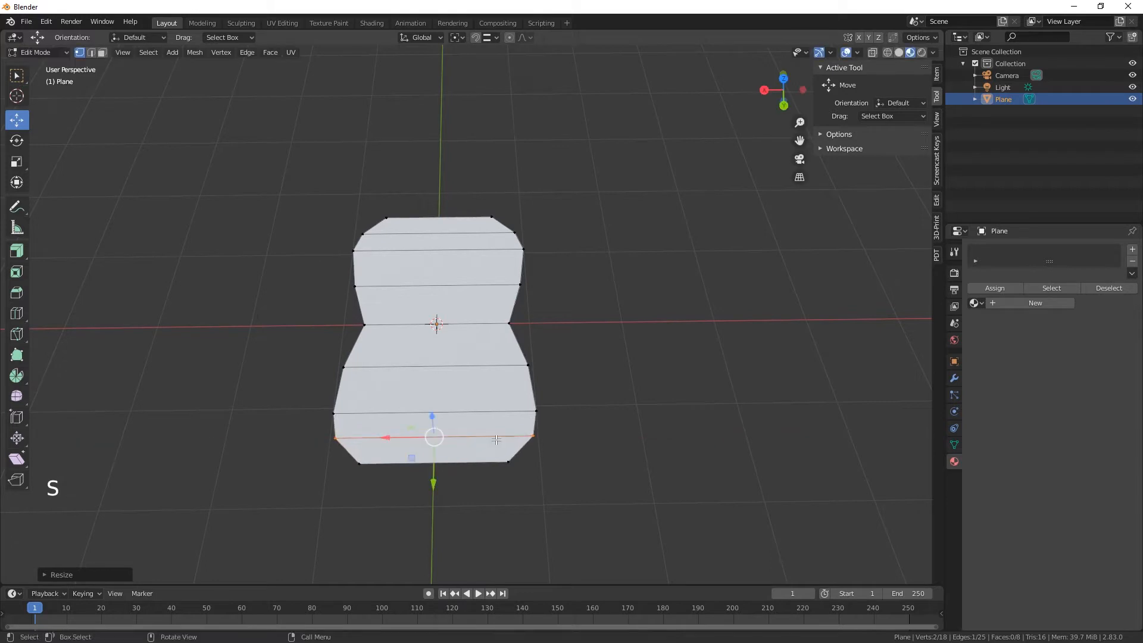
{"action": "key", "text": "s"}
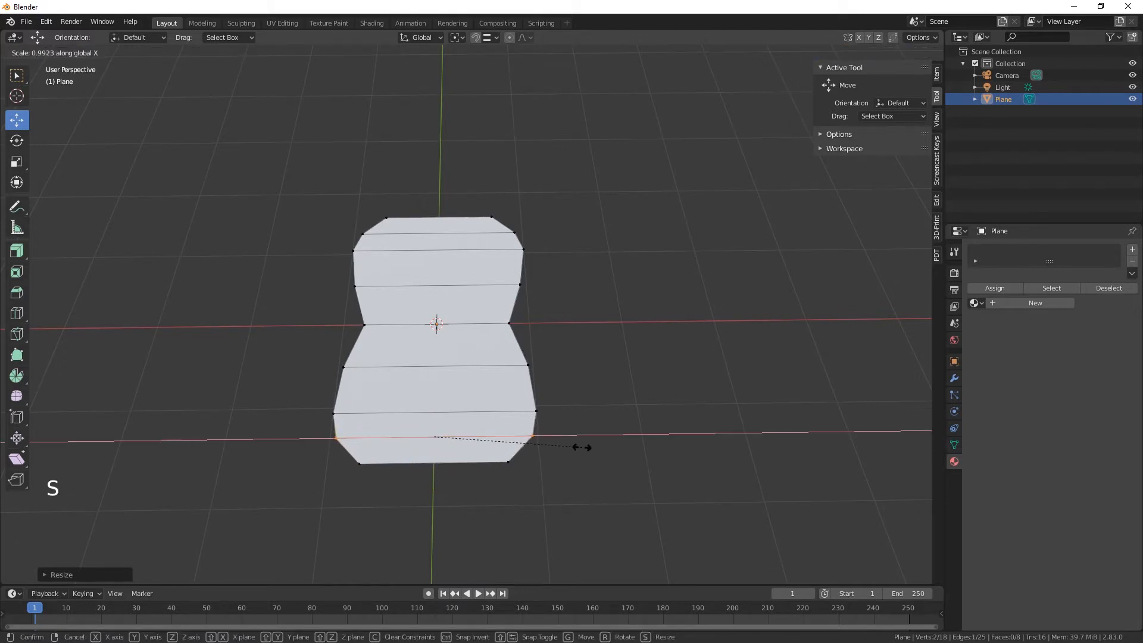
{"action": "right_click", "coordinate": [581, 446]}
Step: Add another centered loop cut between the last cut and the near short edge, and widen it slightly along X
{"action": "key", "text": "ctrl+r"}
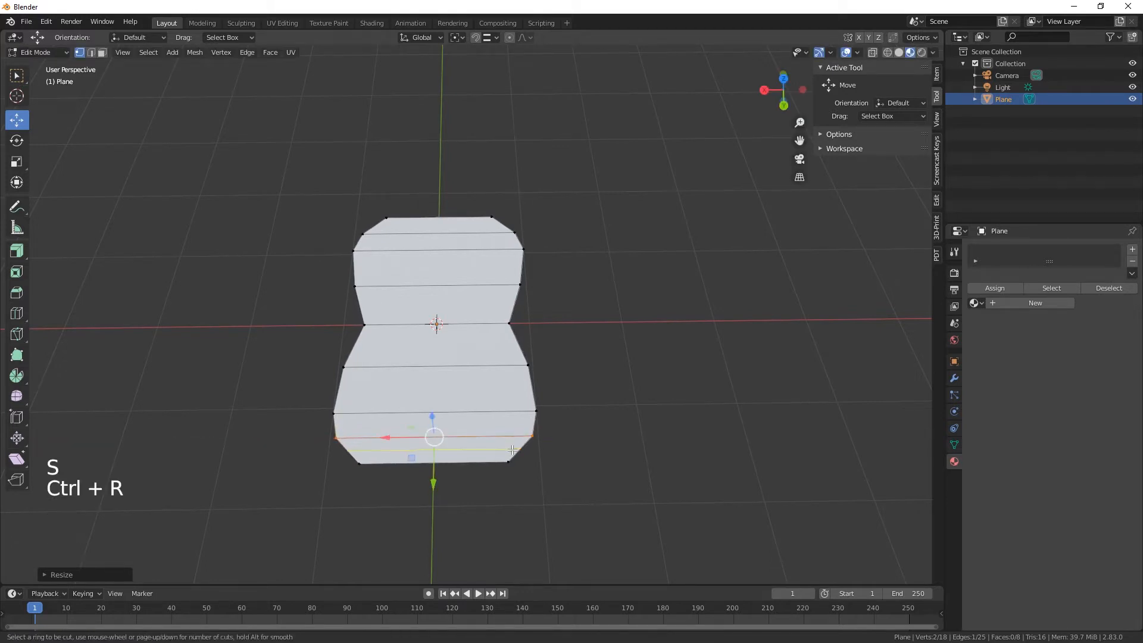
{"action": "left_click", "coordinate": [512, 450]}
{"action": "key", "text": "s"}
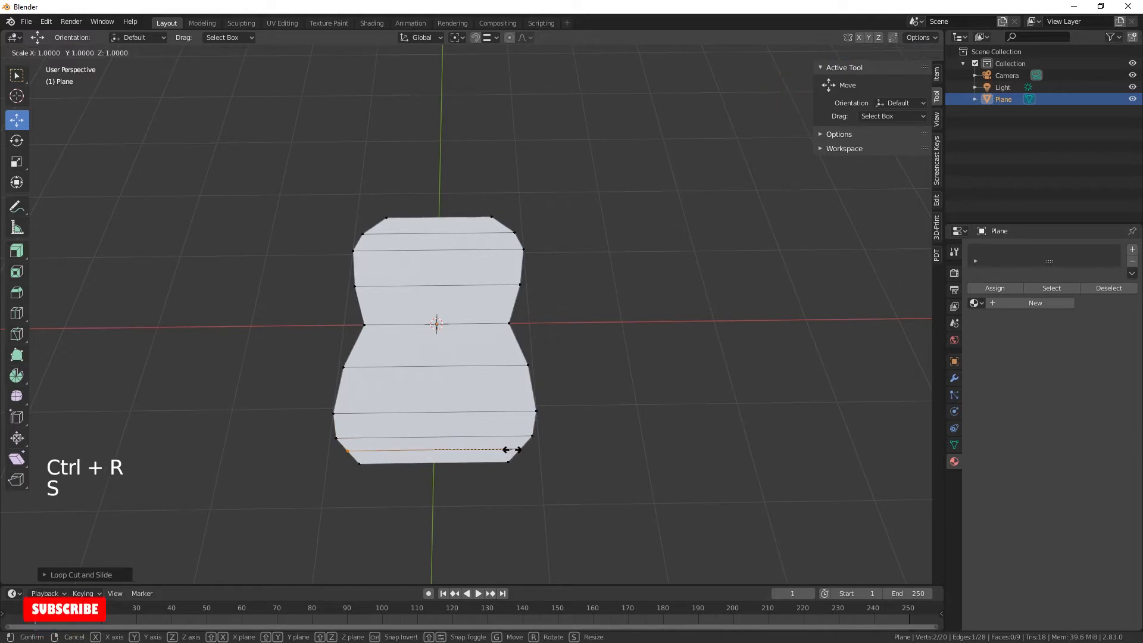
{"action": "key", "text": "x"}
{"action": "left_click", "coordinate": [517, 451]}
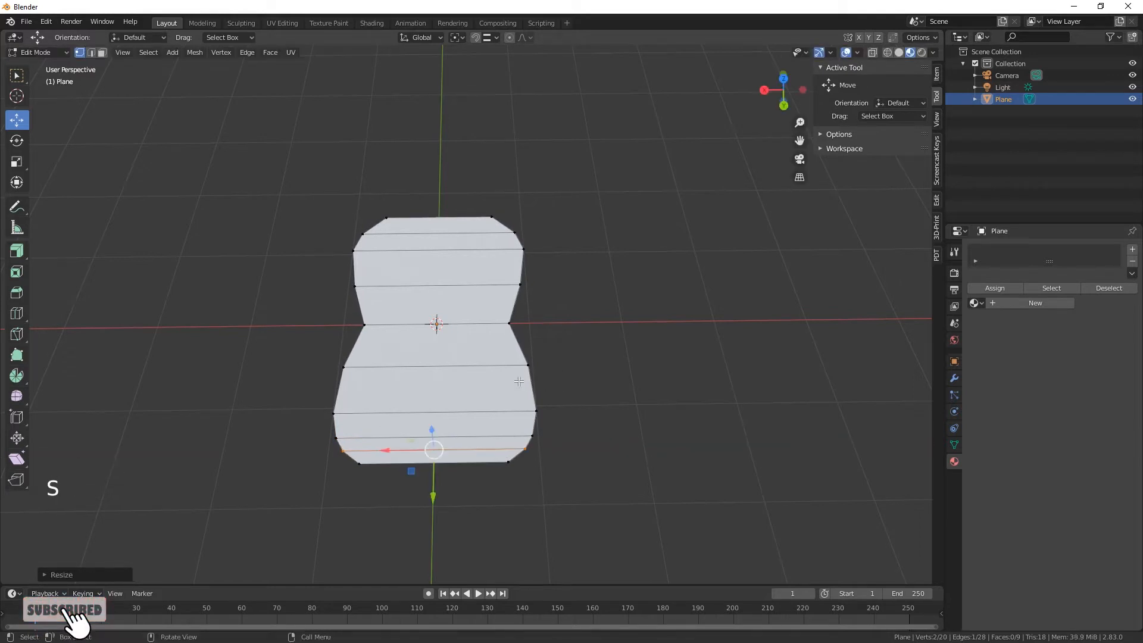
Step: Add a centered loop cut between the waist edge and the next near-side cut, and scale it along X to about 1.04
{"action": "key", "text": "ctrl+r"}
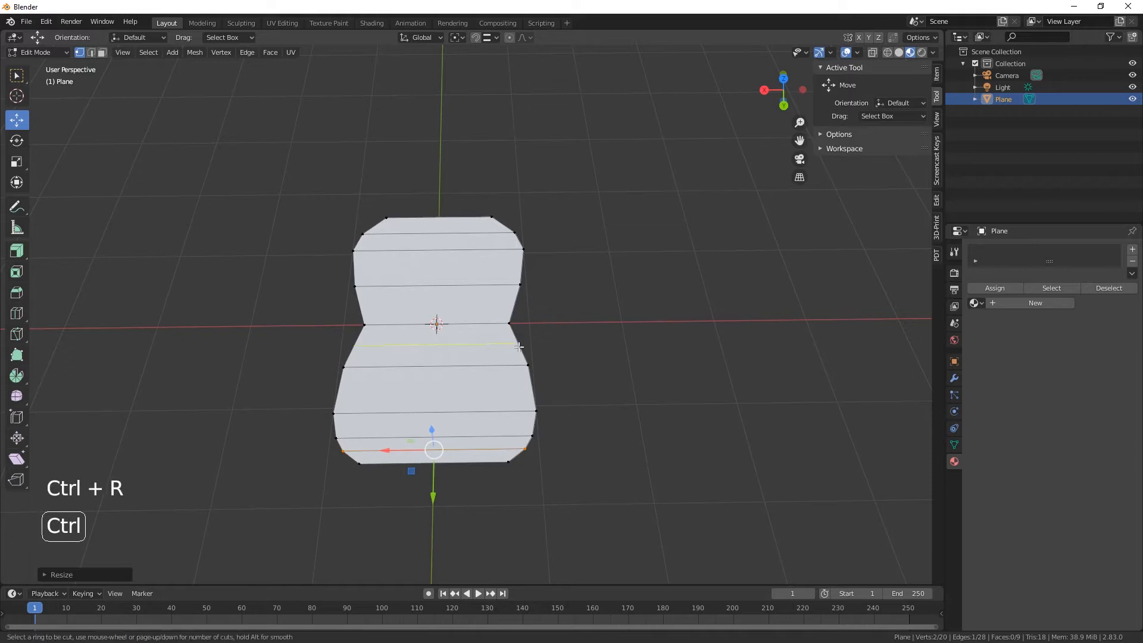
{"action": "left_click", "coordinate": [519, 346]}
{"action": "left_click", "coordinate": [518, 346]}
{"action": "key", "text": "s"}
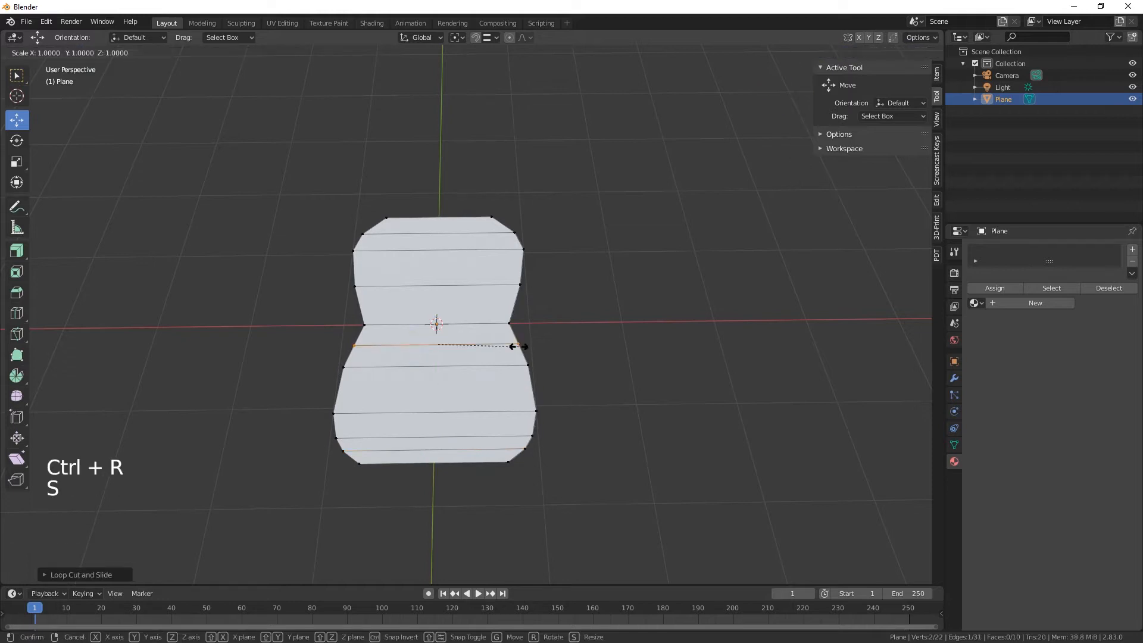
{"action": "key", "text": "z"}
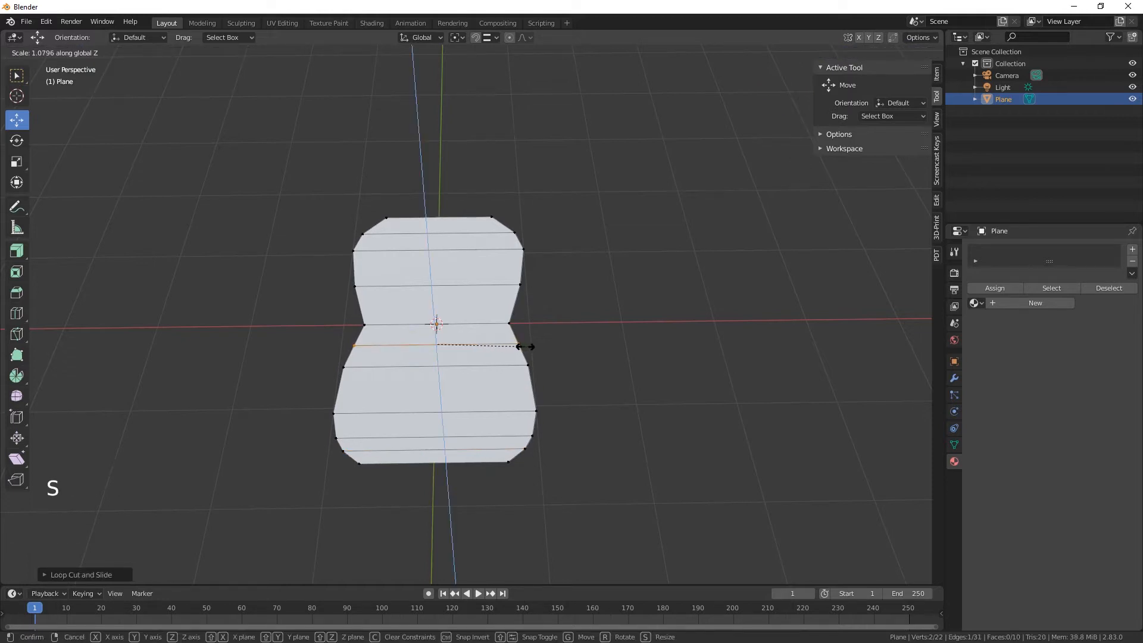
{"action": "key", "text": "x"}
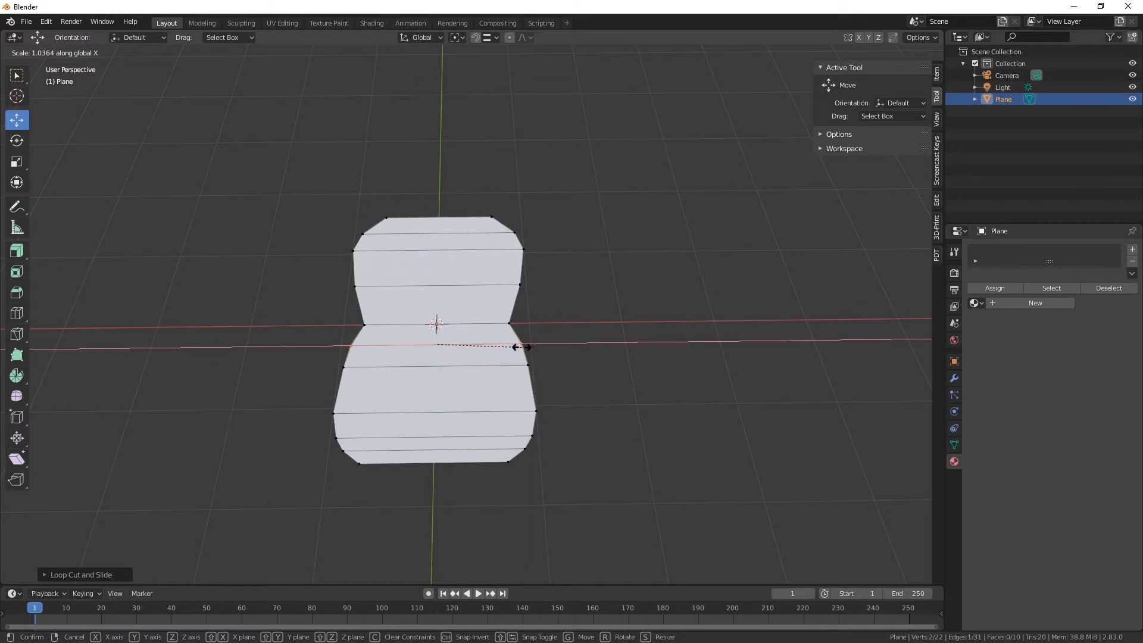
{"action": "left_click", "coordinate": [520, 347]}
Step: Select both end vertices of the waist edge and scale them along X to about 1.08 to soften the waist
{"action": "left_click", "coordinate": [513, 323]}
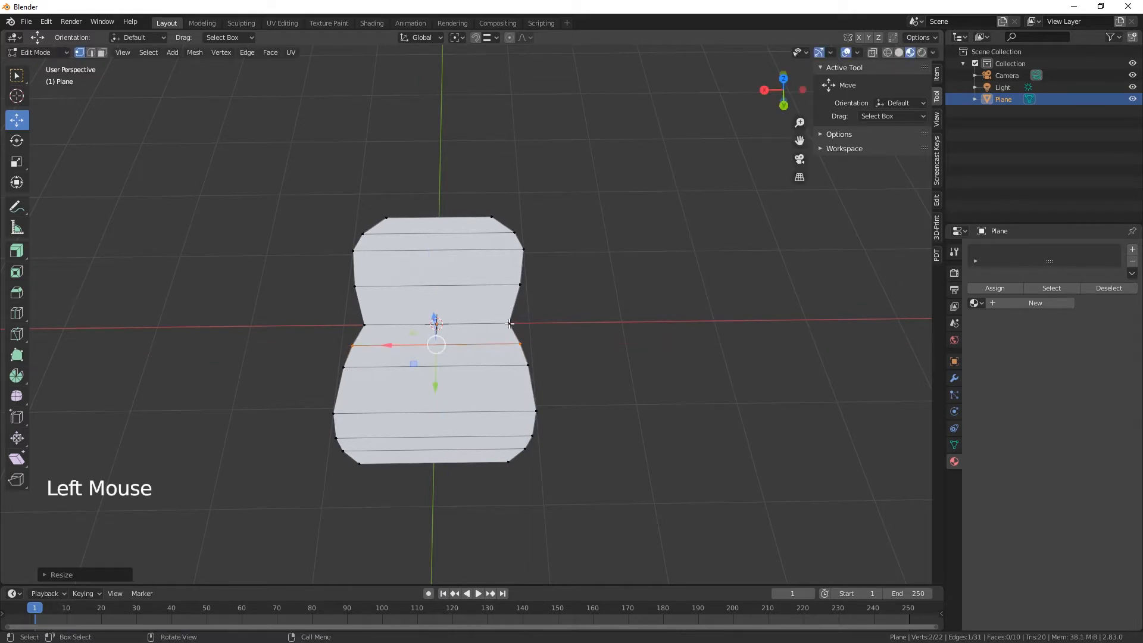
{"action": "left_click", "coordinate": [365, 323], "text": "shift"}
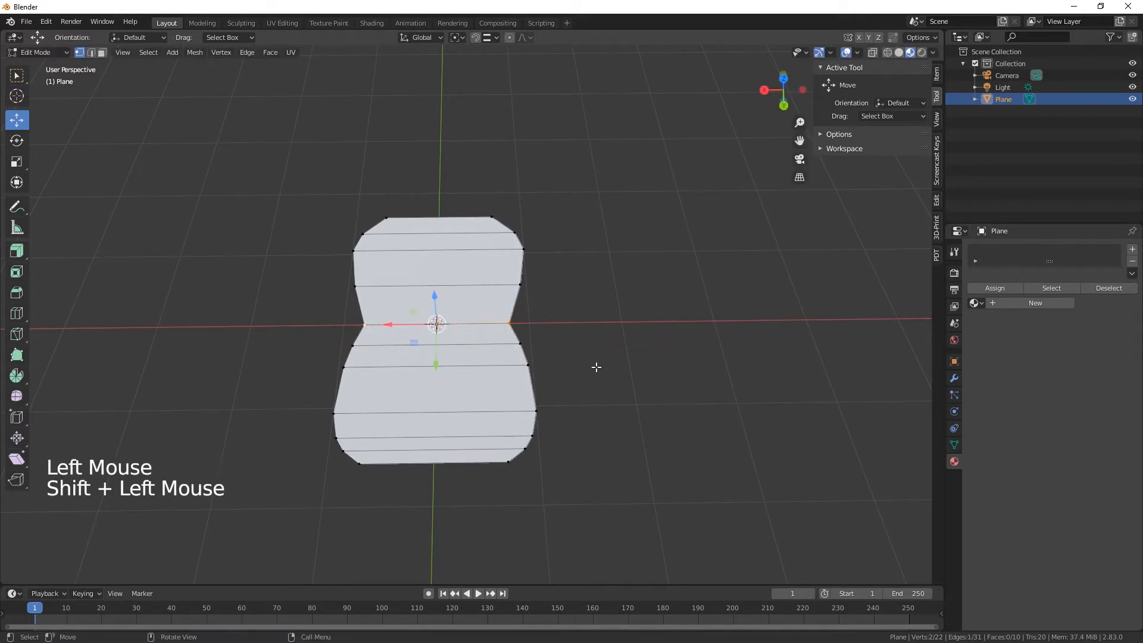
{"action": "key", "text": "s"}
{"action": "key", "text": "x"}
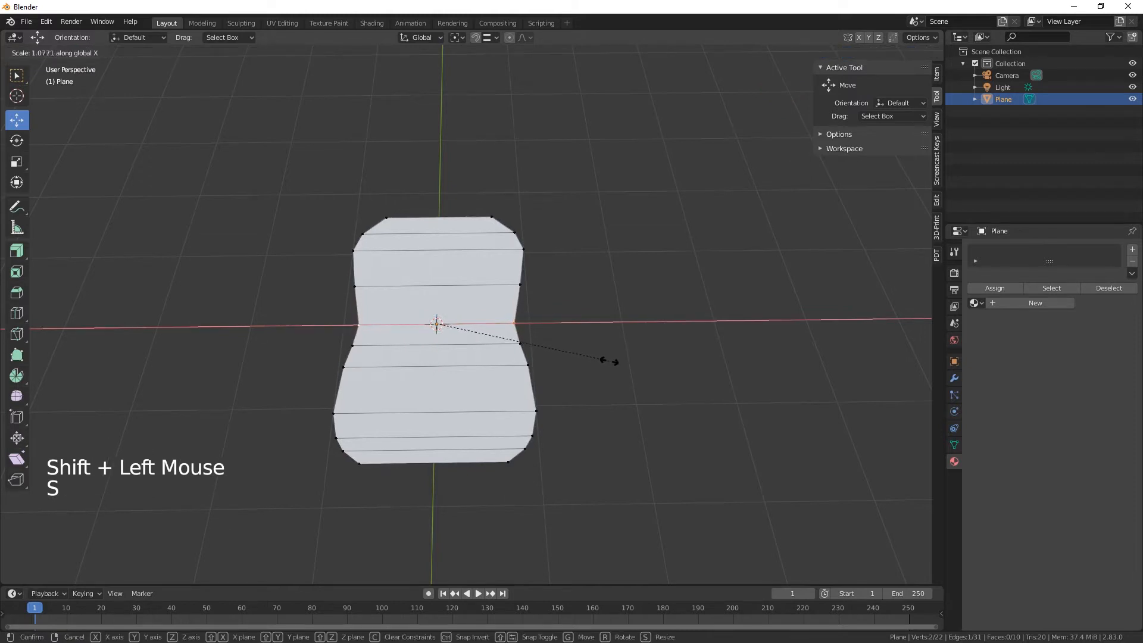
{"action": "left_click", "coordinate": [611, 360]}
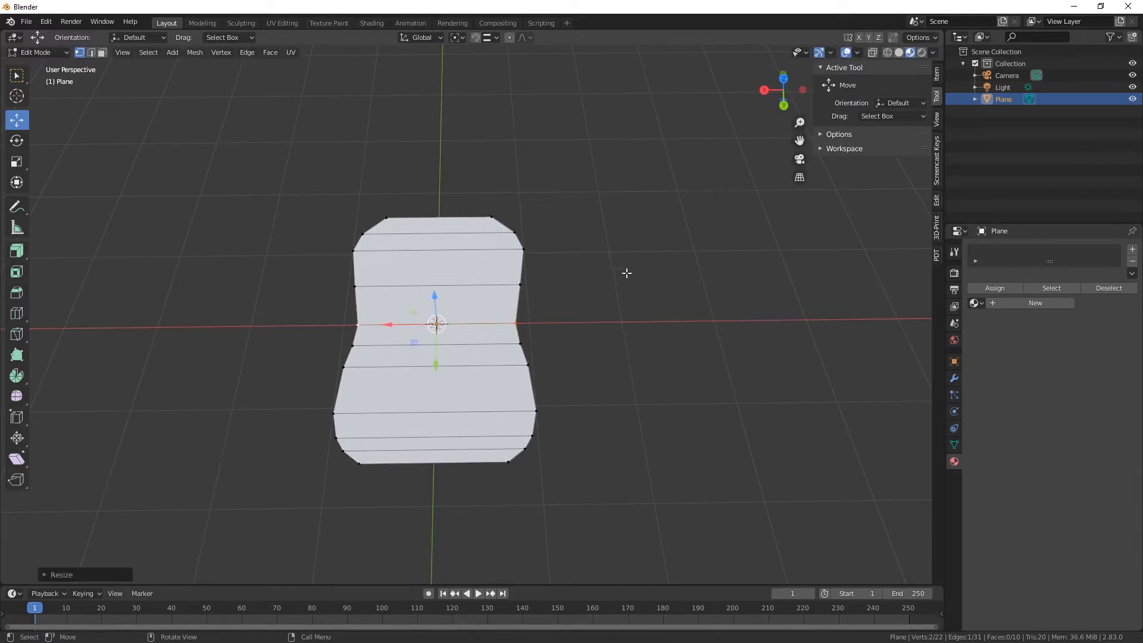
Step: Add a centered loop cut in the second section beyond the waist in the far half, and scale it up slightly
{"action": "middle_click_drag", "start_coordinate": [597, 371], "coordinate": [589, 362]}
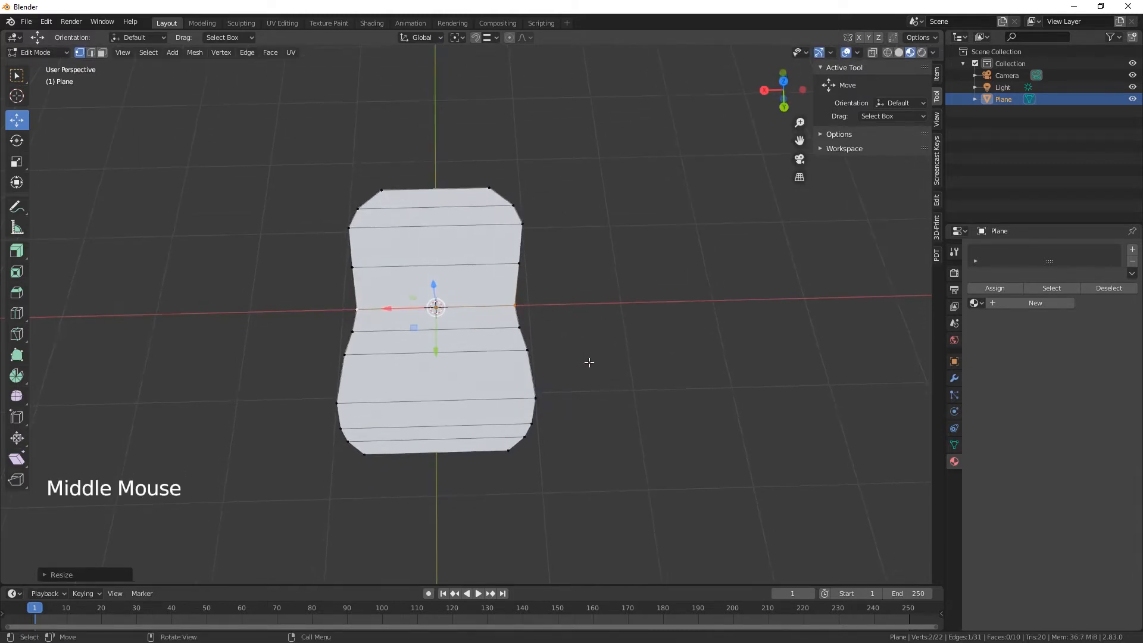
{"action": "key", "text": "ctrl+r"}
{"action": "left_click", "coordinate": [521, 241]}
{"action": "right_click", "coordinate": [521, 241]}
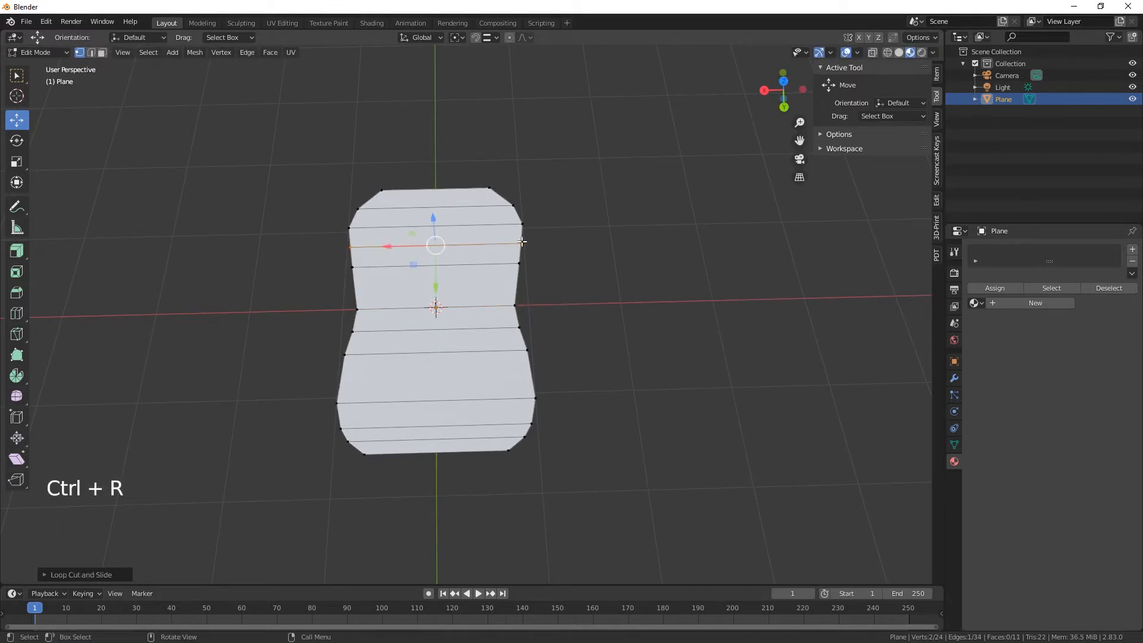
{"action": "key", "text": "s"}
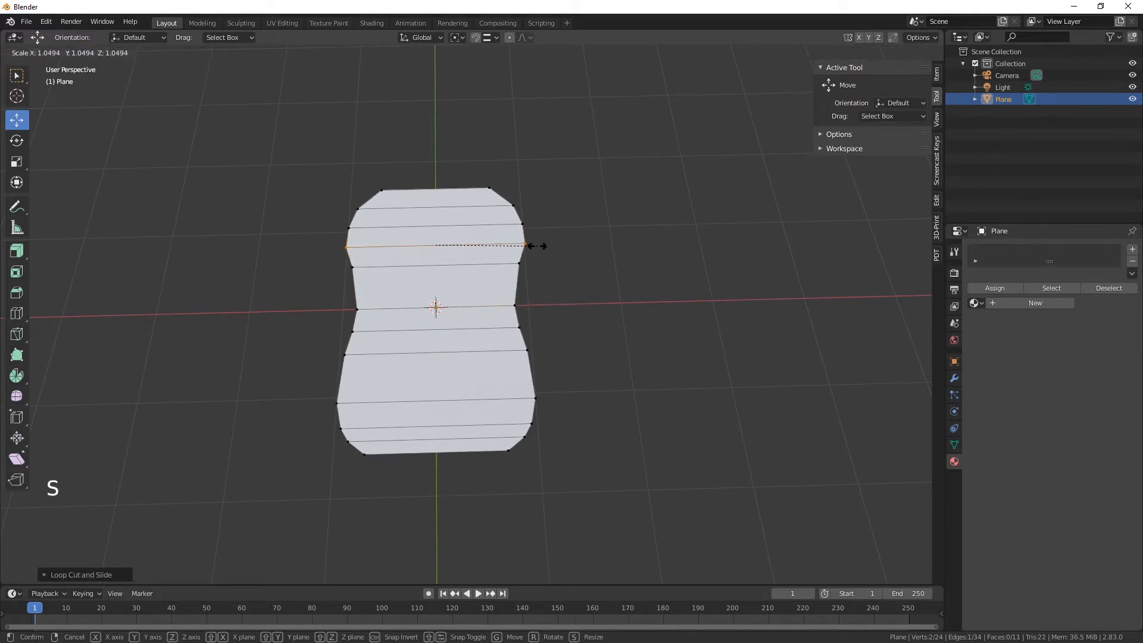
{"action": "left_click", "coordinate": [535, 245]}
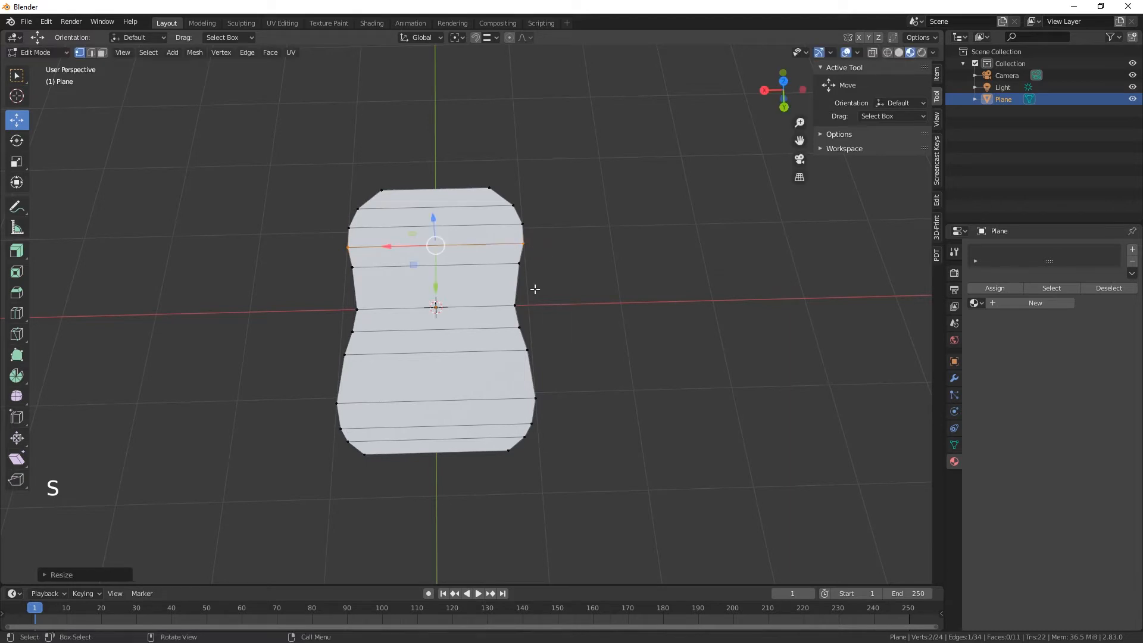
Step: Add three evenly spaced lengthwise loop cuts running along Y through the whole shape, without sliding them
{"action": "key", "text": "ctrl"}
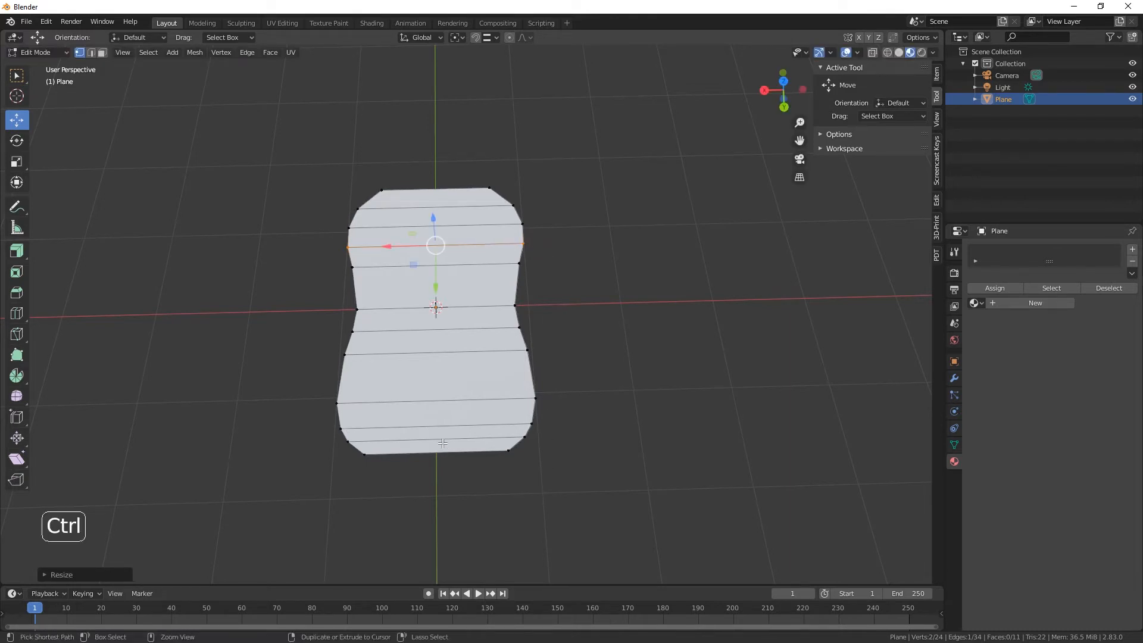
{"action": "key", "text": "ctrl+r"}
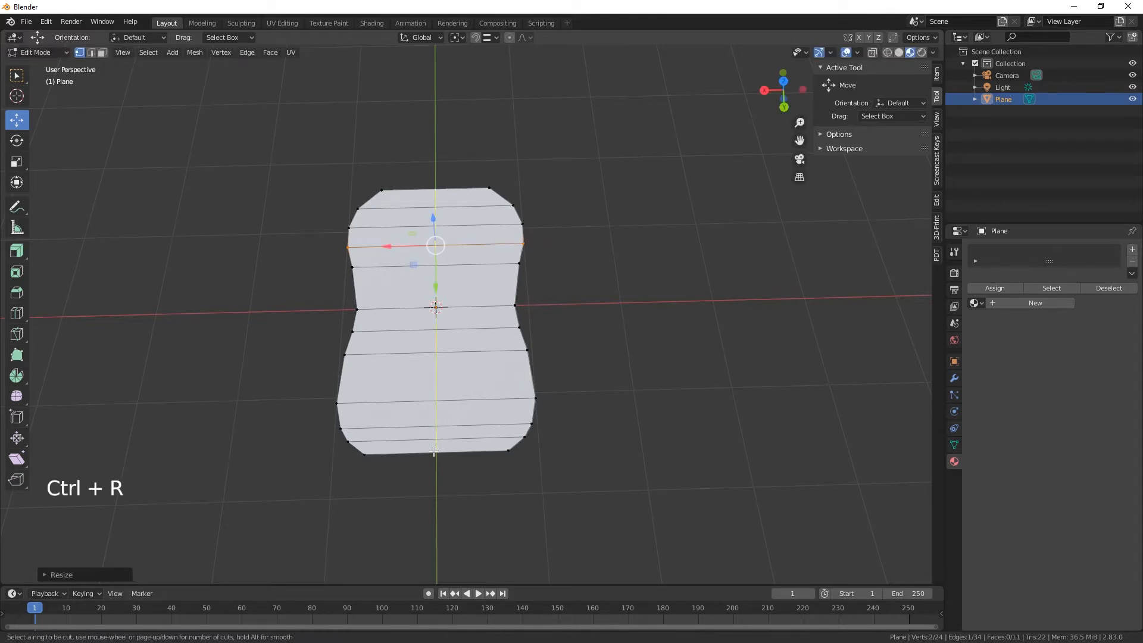
{"action": "scroll", "coordinate": [433, 452], "scroll_direction": "up", "scroll_amount": 1}
{"action": "left_click", "coordinate": [434, 452]}
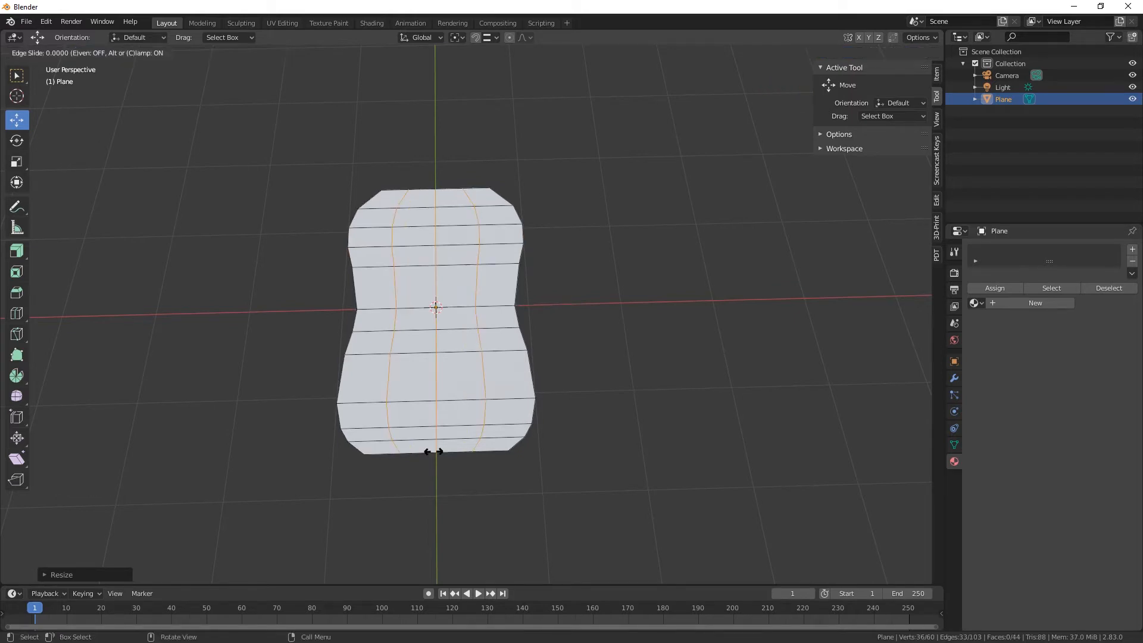
{"action": "left_click", "coordinate": [434, 452]}
Step: Move the far short edge's middle vertex outward along Y, and its two neighbouring vertices by a similar amount, to round that end
{"action": "middle_click_drag", "start_coordinate": [668, 407], "coordinate": [429, 408]}
{"action": "left_click", "coordinate": [502, 341]}
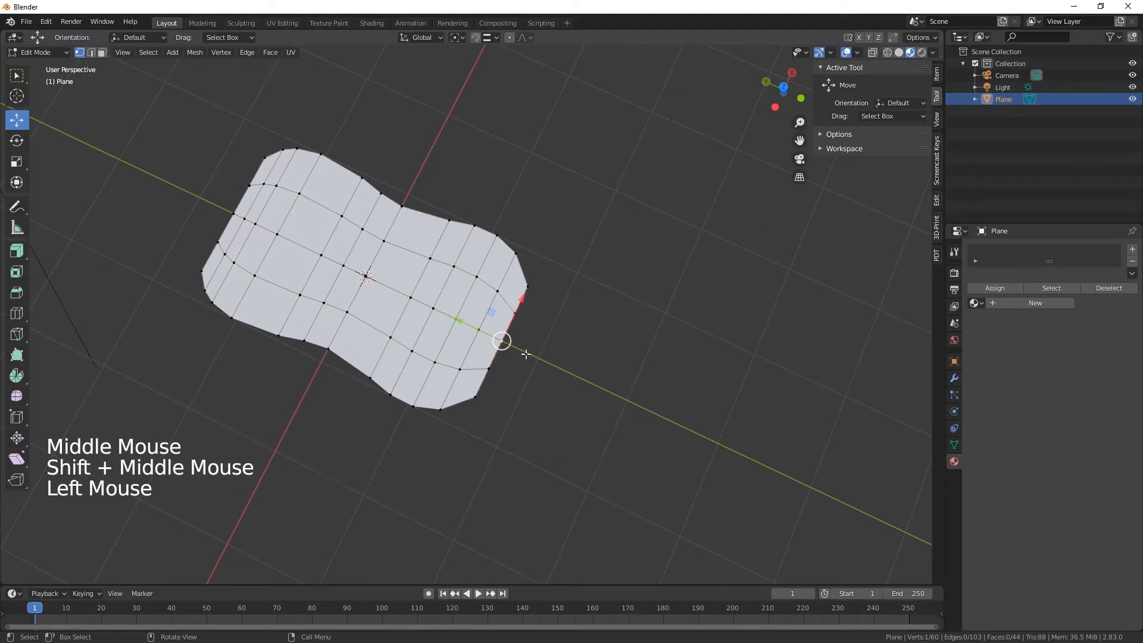
{"action": "mouse_move", "coordinate": [462, 324]}
{"action": "left_mouse_down"}
{"action": "mouse_move", "coordinate": [489, 338]}
{"action": "mouse_move", "coordinate": [461, 321]}
{"action": "mouse_move", "coordinate": [473, 331]}
{"action": "left_mouse_up"}
{"action": "left_click", "coordinate": [515, 314]}
{"action": "left_click", "coordinate": [490, 369], "text": "shift"}
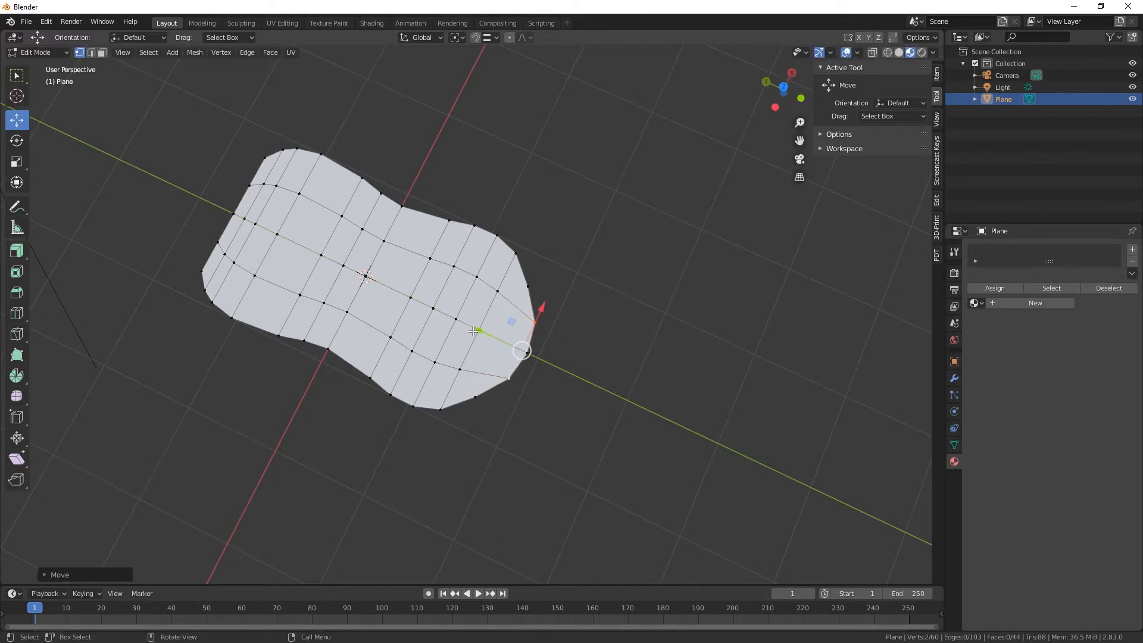
Step: Move the opposite short edge's middle vertex outward along Y, and its two neighbouring vertices as well, to round that end
{"action": "middle_click_drag", "start_coordinate": [436, 411], "coordinate": [325, 392]}
{"action": "left_click", "coordinate": [343, 372]}
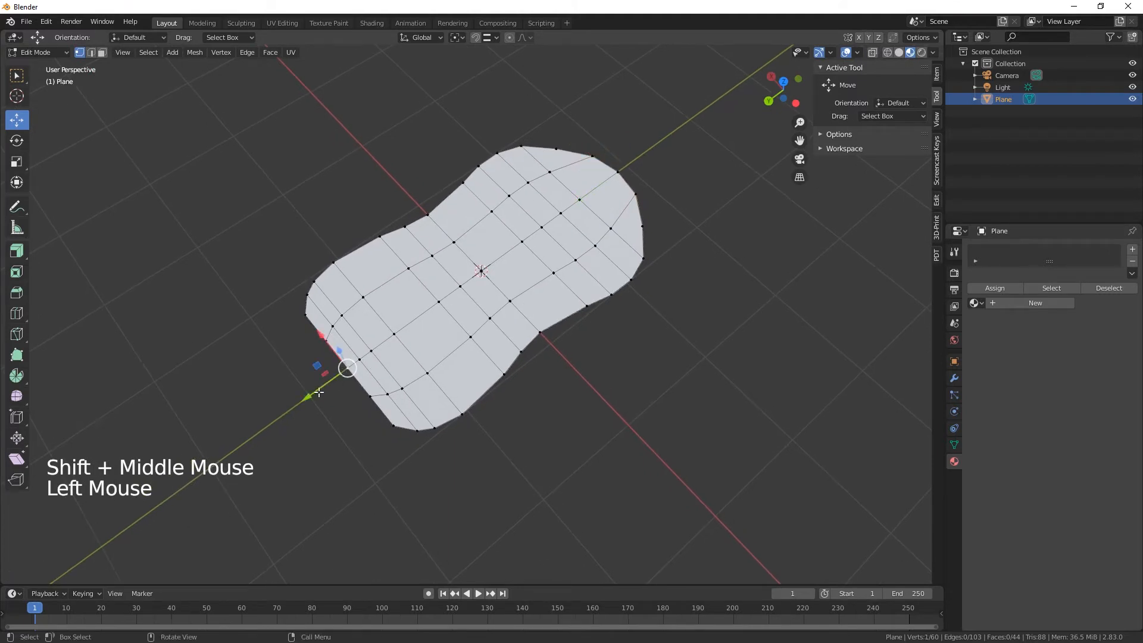
{"action": "left_click_drag", "start_coordinate": [303, 398], "coordinate": [288, 410]}
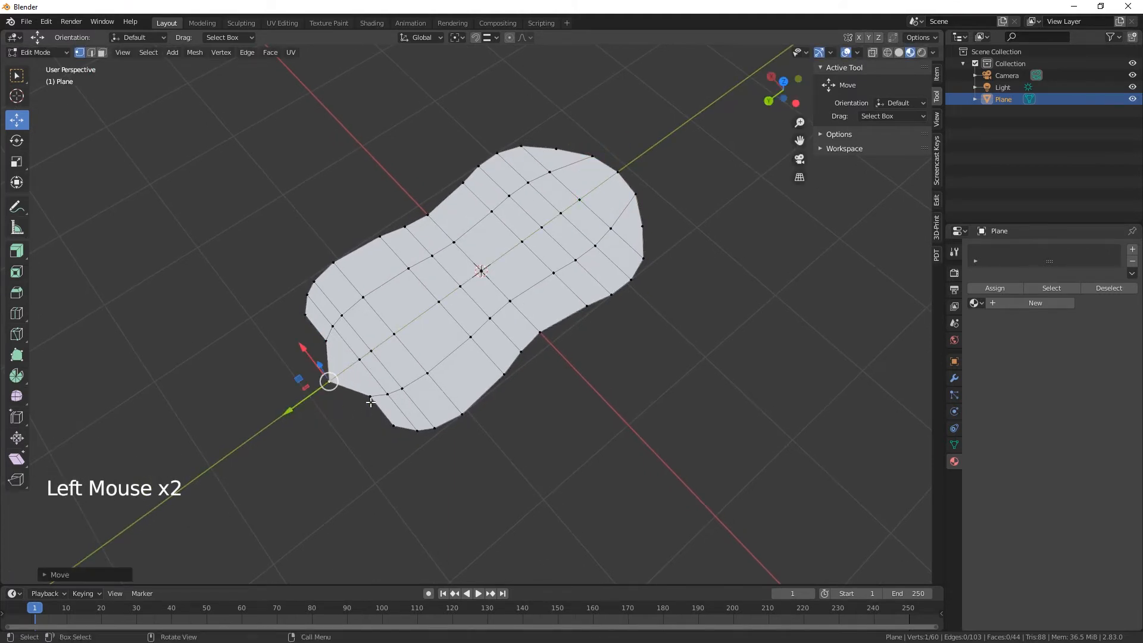
{"action": "left_click", "coordinate": [369, 395]}
{"action": "left_click", "coordinate": [326, 340], "text": "shift"}
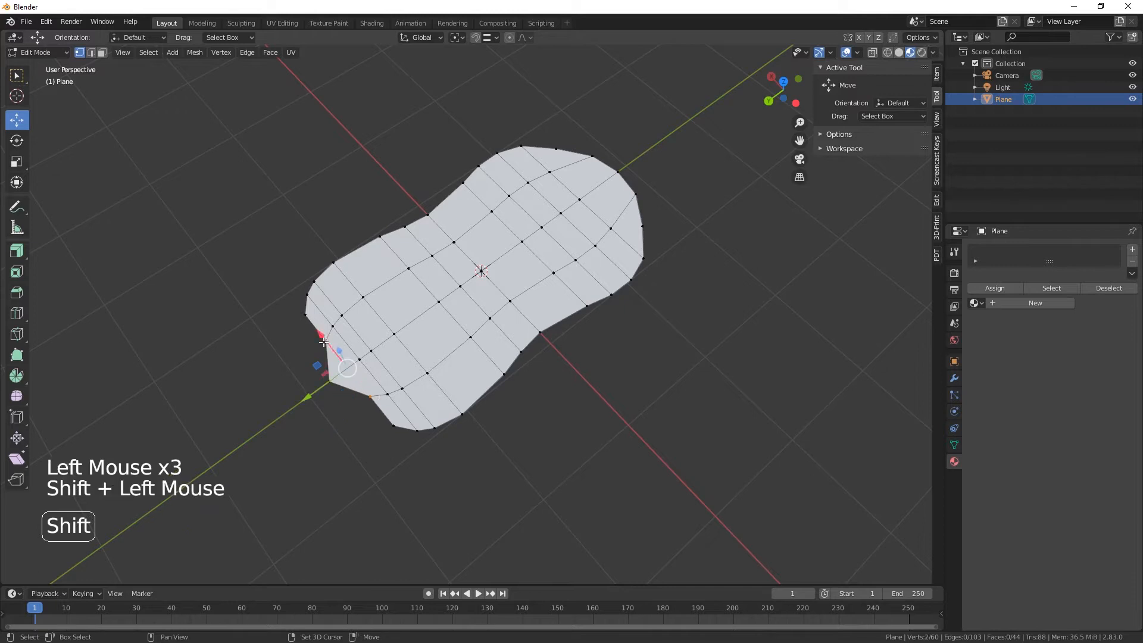
{"action": "left_click_drag", "start_coordinate": [318, 389], "coordinate": [301, 407]}
{"action": "middle_click_drag", "start_coordinate": [461, 448], "coordinate": [682, 430]}
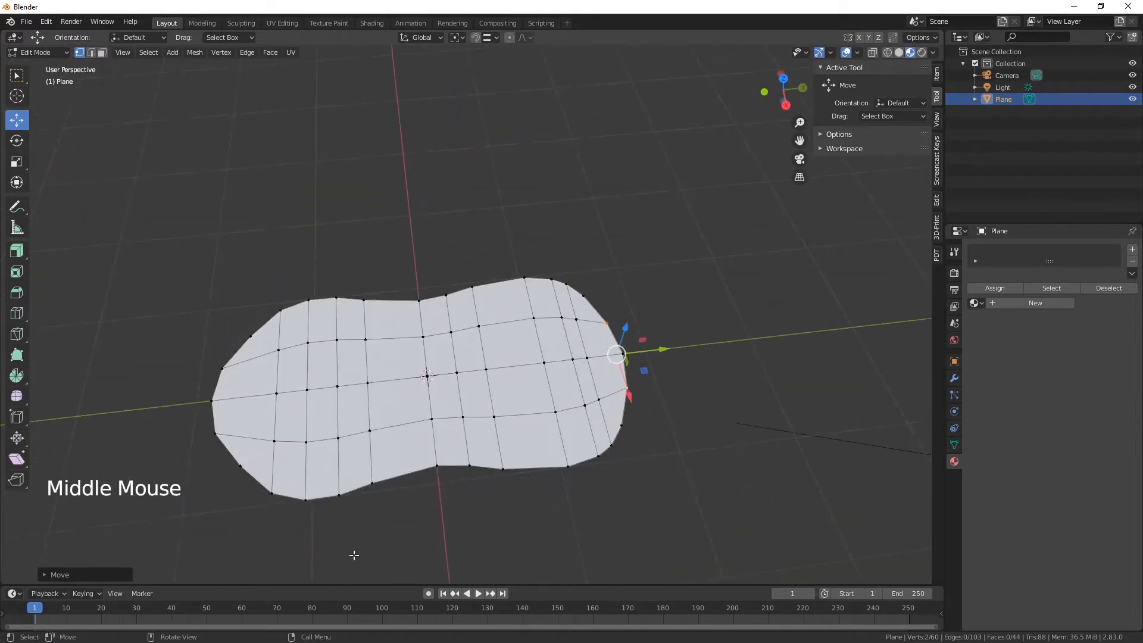
{"action": "middle_click_drag", "start_coordinate": [354, 554], "coordinate": [334, 516]}
{"action": "middle_click_drag", "start_coordinate": [510, 494], "coordinate": [663, 469]}
{"action": "middle_click_drag", "start_coordinate": [404, 508], "coordinate": [513, 507], "text": "shift"}
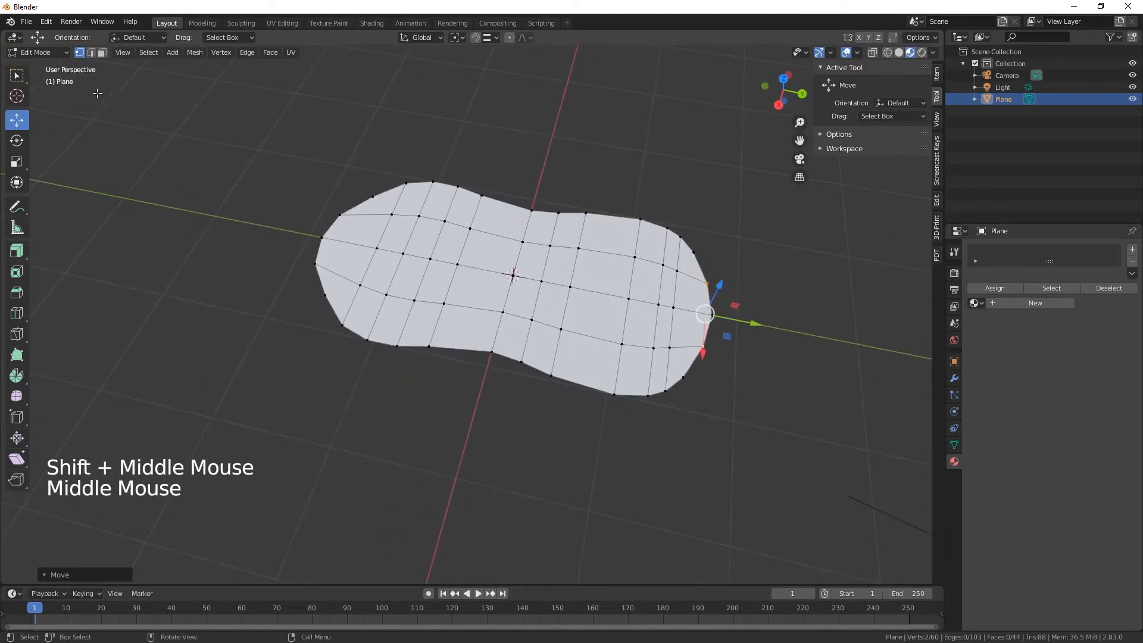
Step: Extrude the plane's entire outer boundary about 0.2 m upward along Z, and scale the new rim up to about 1.07
{"action": "left_click", "coordinate": [91, 52]}
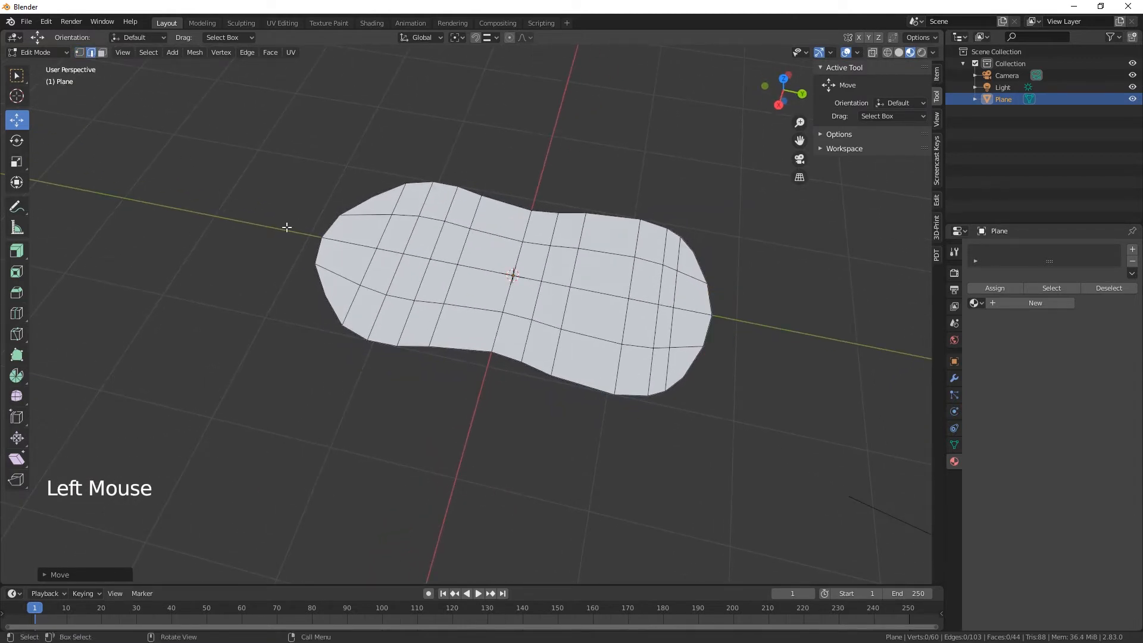
{"action": "left_click", "coordinate": [635, 394], "text": "alt"}
{"action": "middle_click_drag", "start_coordinate": [630, 421], "coordinate": [670, 445]}
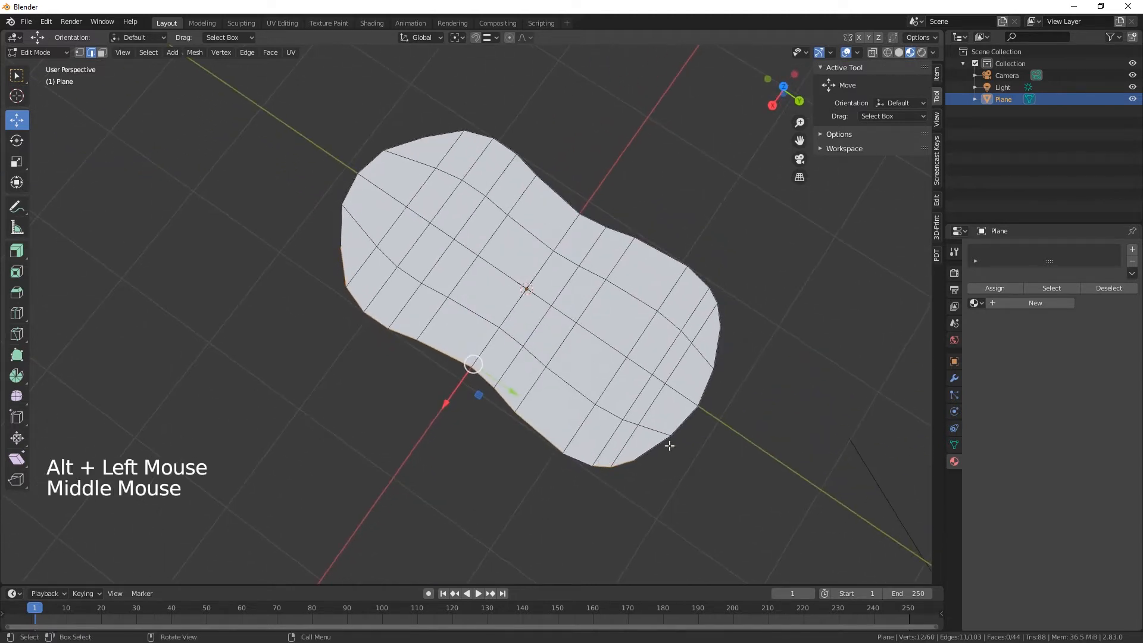
{"action": "left_click", "coordinate": [340, 235], "text": "alt+shift"}
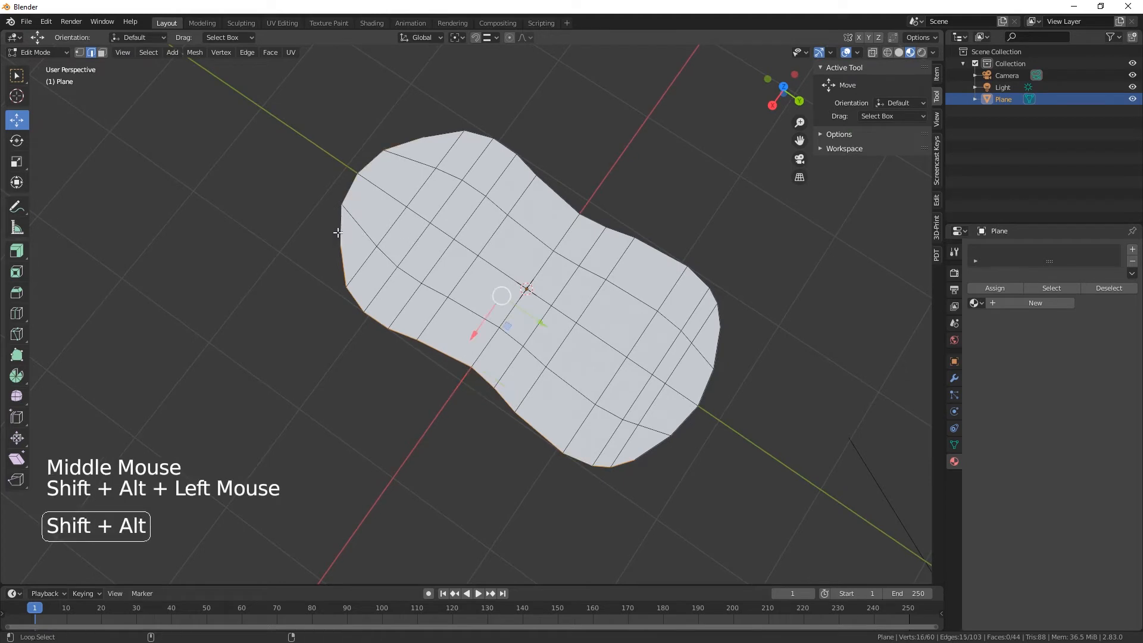
{"action": "left_click", "coordinate": [443, 134], "text": "alt+shift"}
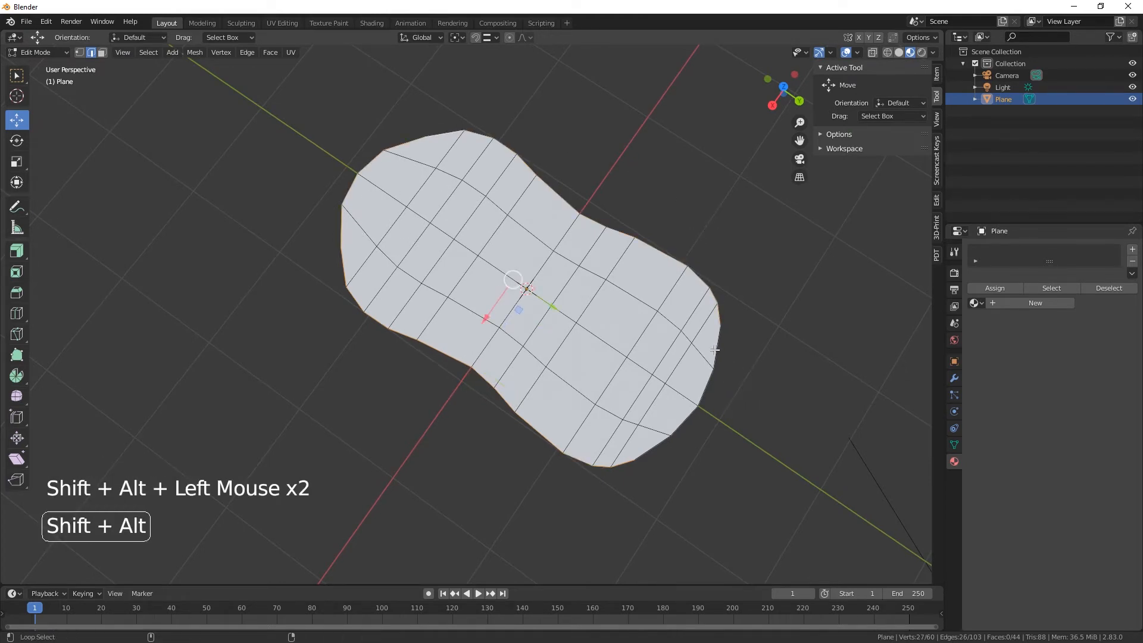
{"action": "left_click", "coordinate": [744, 414], "text": "alt+shift"}
{"action": "middle_click_drag", "start_coordinate": [700, 462], "coordinate": [746, 404]}
{"action": "key", "text": "e"}
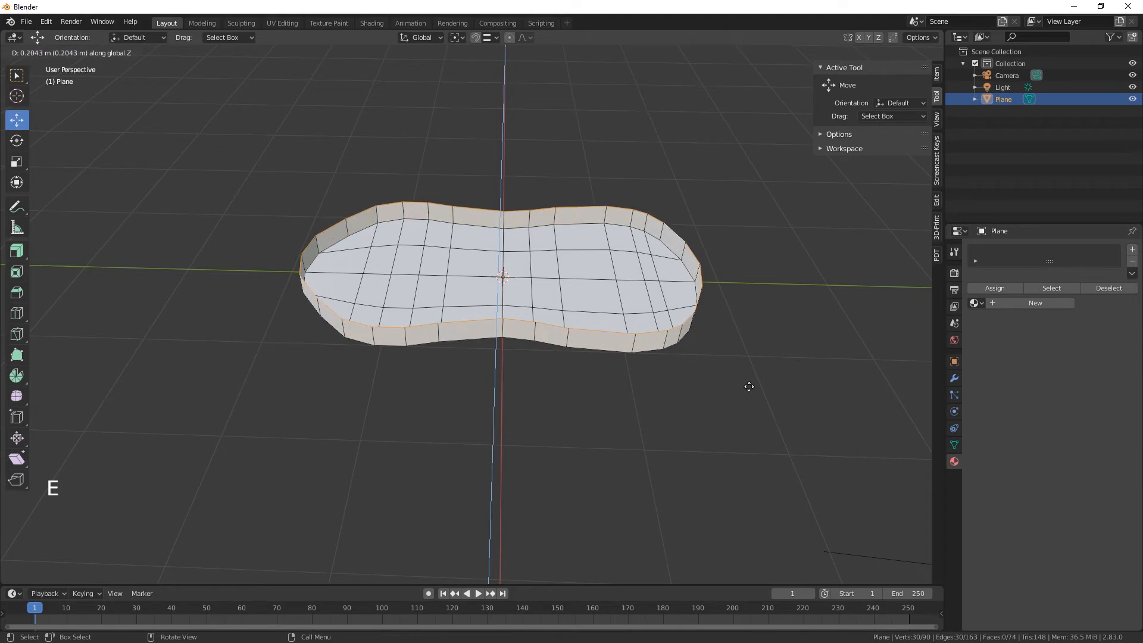
{"action": "left_click", "coordinate": [749, 386]}
{"action": "key", "text": "s"}
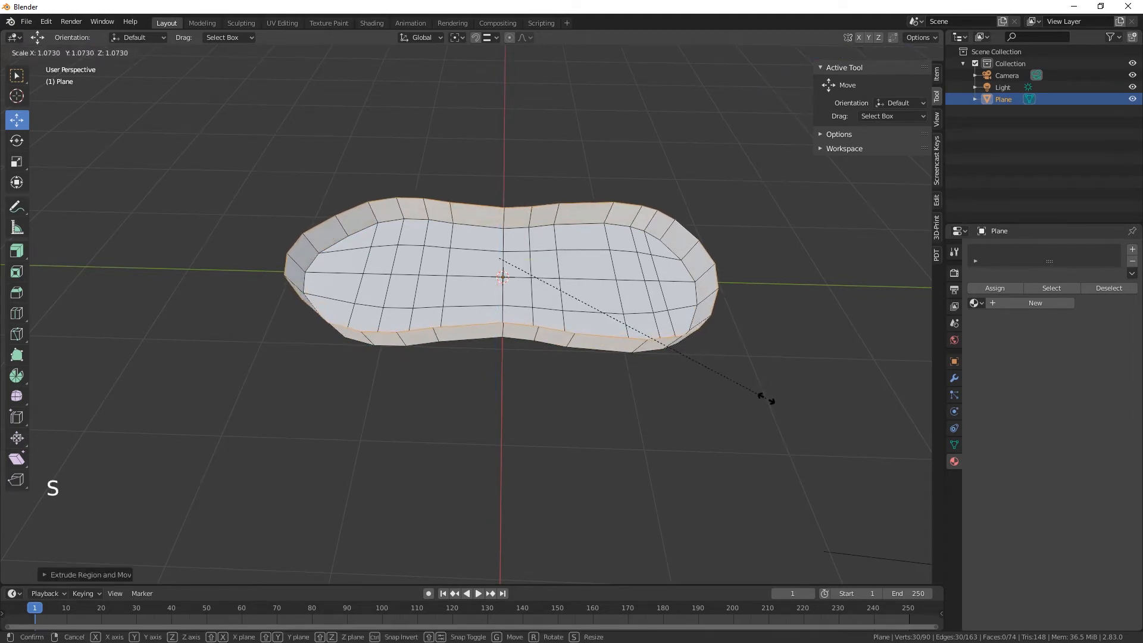
{"action": "left_click", "coordinate": [768, 398]}
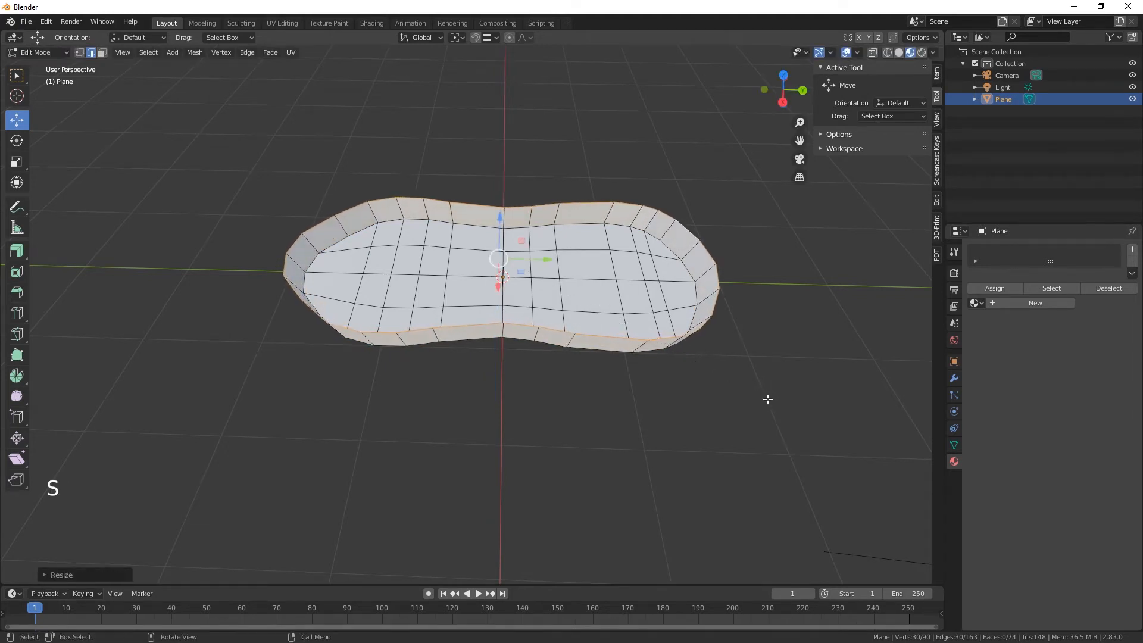
Step: Raise the two opposite rim vertices at the waist along Z to form a peak on each side wall
{"action": "key", "text": "1"}
{"action": "left_click", "coordinate": [504, 327]}
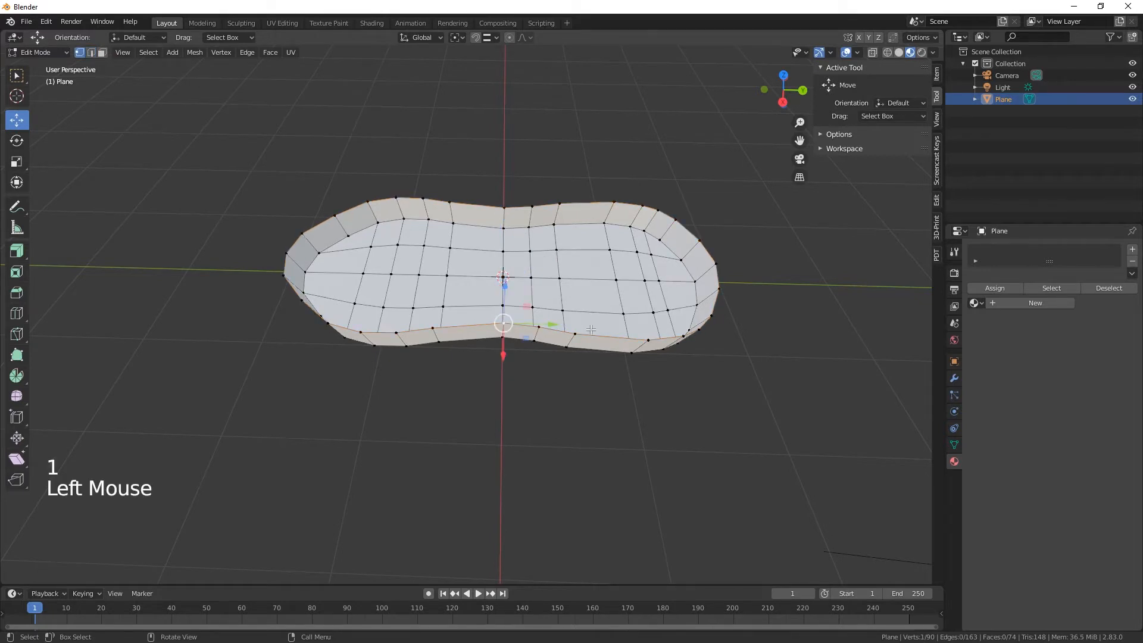
{"action": "left_click", "coordinate": [530, 224], "text": "shift"}
{"action": "middle_click_drag", "start_coordinate": [530, 225], "coordinate": [596, 370]}
{"action": "left_click_drag", "start_coordinate": [502, 229], "coordinate": [503, 194]}
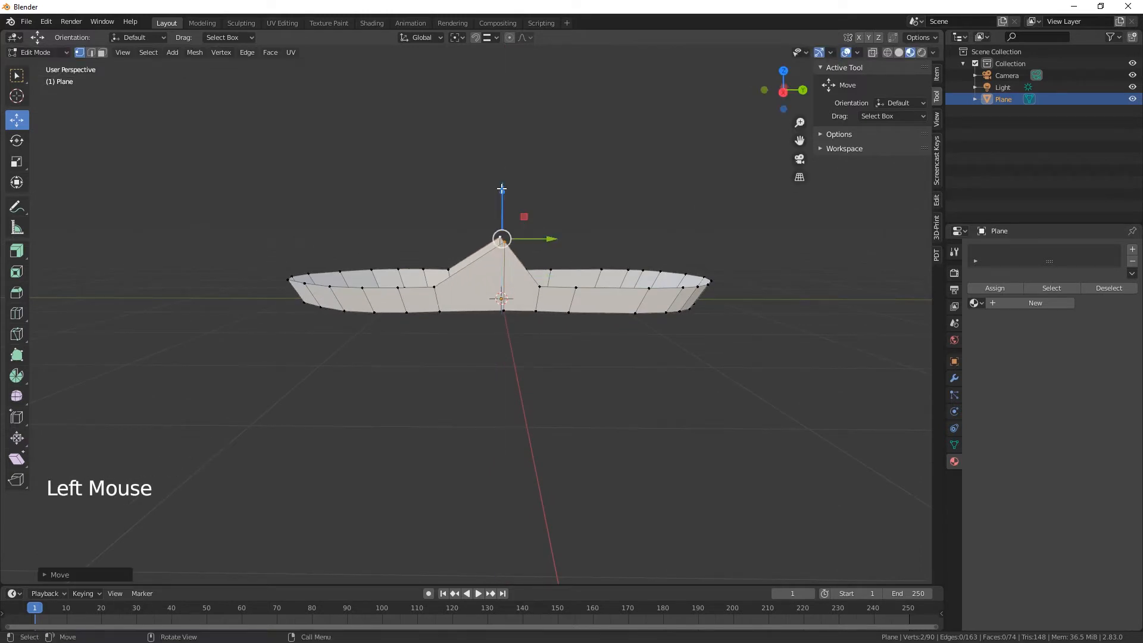
Step: Raise the pair of rim vertices next to the waist peaks on the positive Y side, keeping them slightly below the peaks
{"action": "middle_click_drag", "start_coordinate": [597, 362], "coordinate": [568, 256]}
{"action": "left_click", "coordinate": [558, 257]}
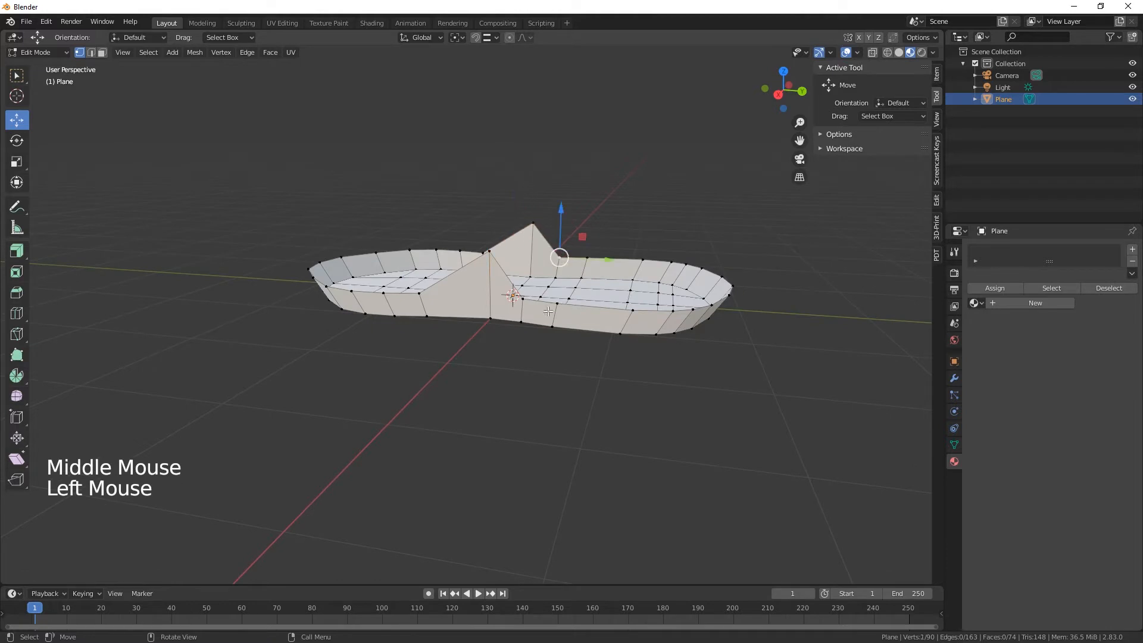
{"action": "left_click", "coordinate": [523, 289], "text": "shift"}
{"action": "middle_click_drag", "start_coordinate": [564, 367], "coordinate": [586, 375]}
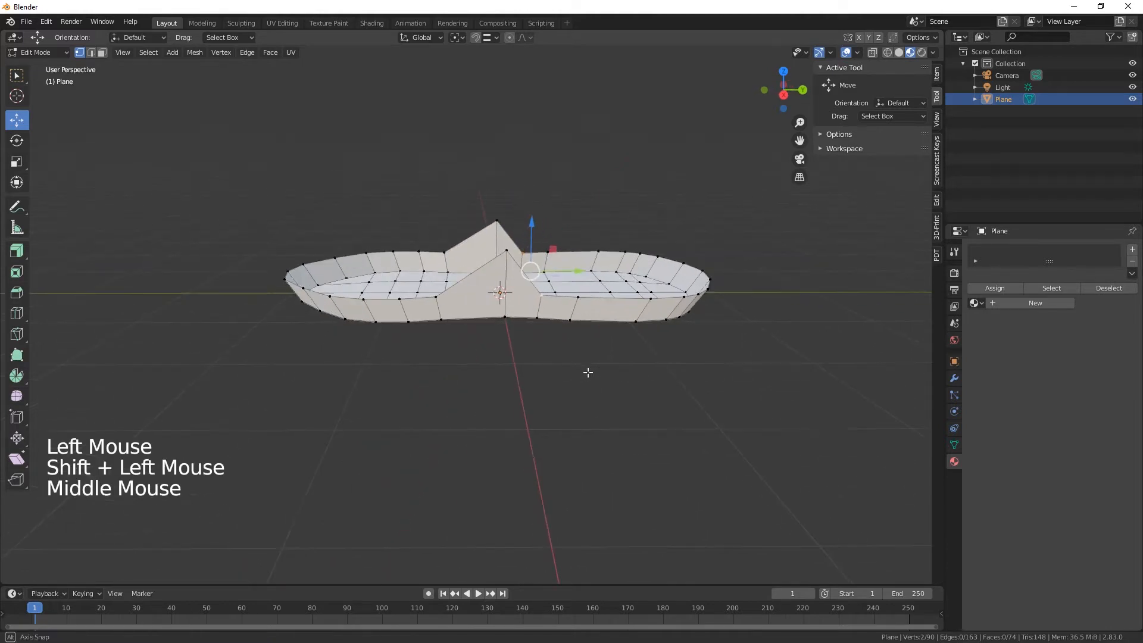
{"action": "left_click_drag", "start_coordinate": [530, 223], "coordinate": [528, 190]}
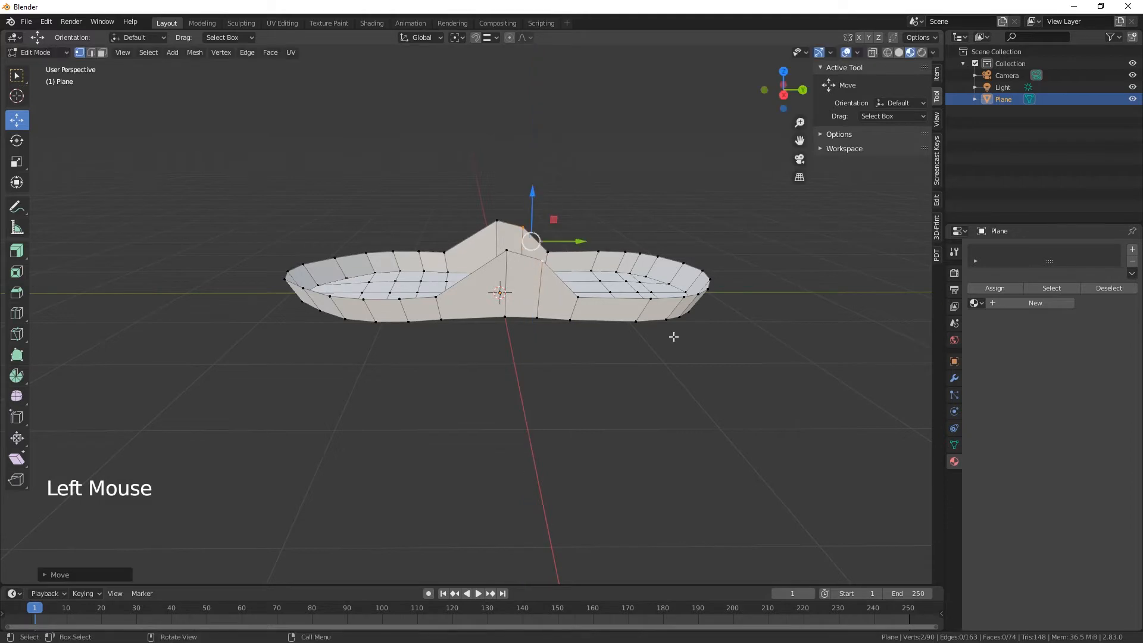
Step: Raise the second pair of rim vertices from the waist on the positive Y side by a smaller amount along Z
{"action": "middle_click_drag", "start_coordinate": [589, 315], "coordinate": [639, 335]}
{"action": "left_click", "coordinate": [555, 310]}
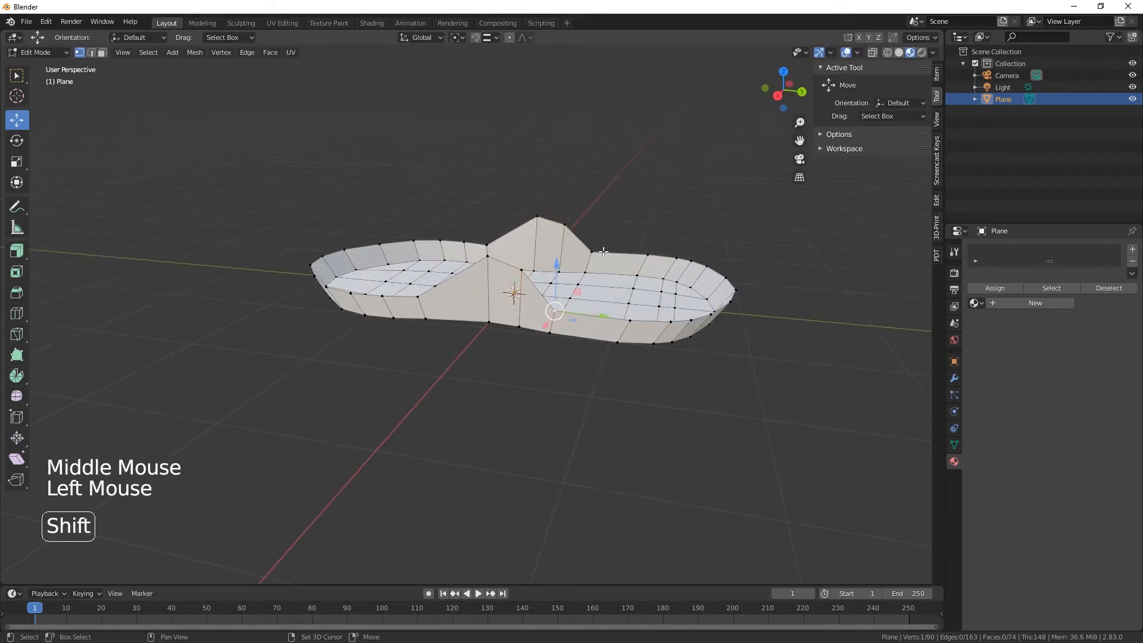
{"action": "left_click", "coordinate": [596, 252], "text": "shift"}
{"action": "left_click_drag", "start_coordinate": [576, 232], "coordinate": [577, 214]}
Step: Add a centered crosswise loop cut in the wide section beyond the raised vertices, and lower its two rim vertices slightly along Z
{"action": "middle_click_drag", "start_coordinate": [729, 301], "coordinate": [659, 287]}
{"action": "key", "text": "ctrl+r"}
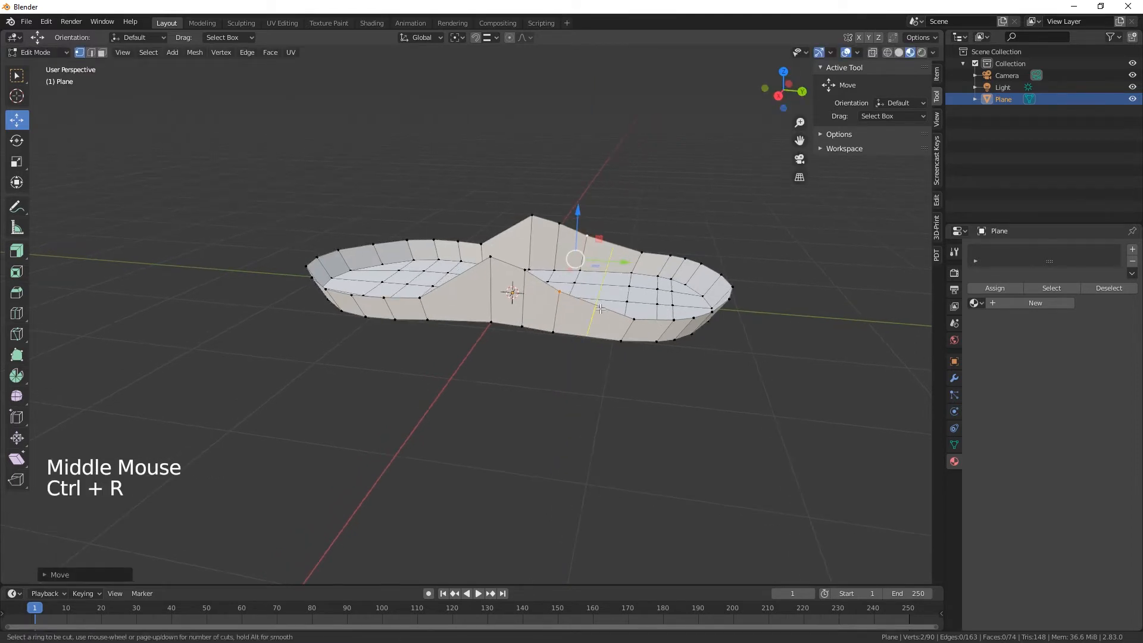
{"action": "left_click", "coordinate": [599, 309]}
{"action": "right_click", "coordinate": [599, 308]}
{"action": "left_click", "coordinate": [598, 307]}
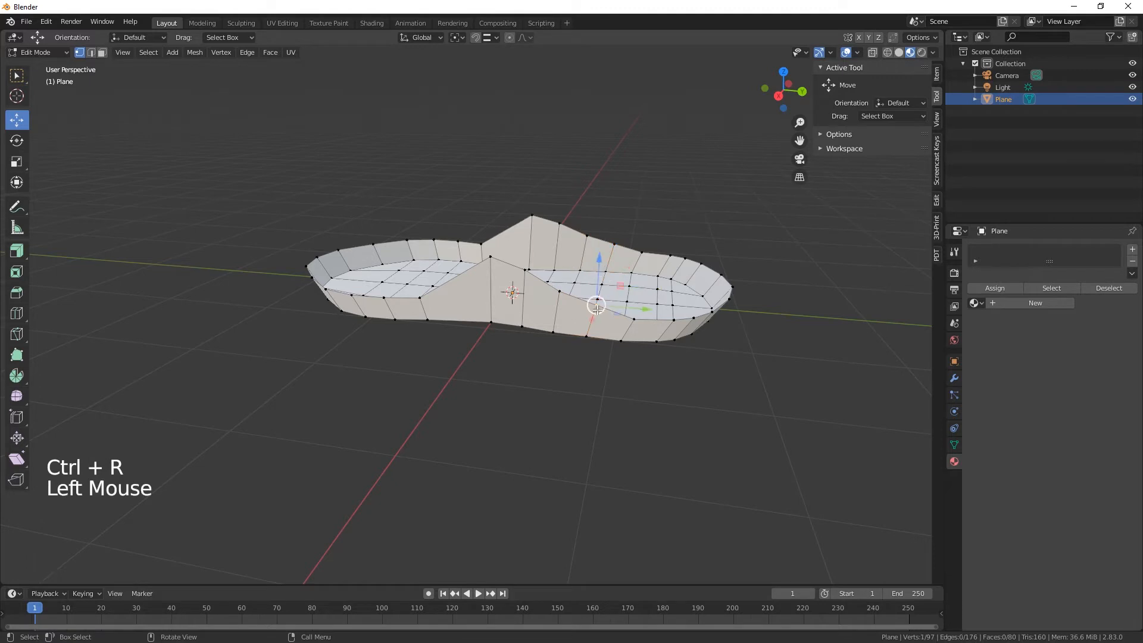
{"action": "left_click", "coordinate": [631, 247], "text": "shift"}
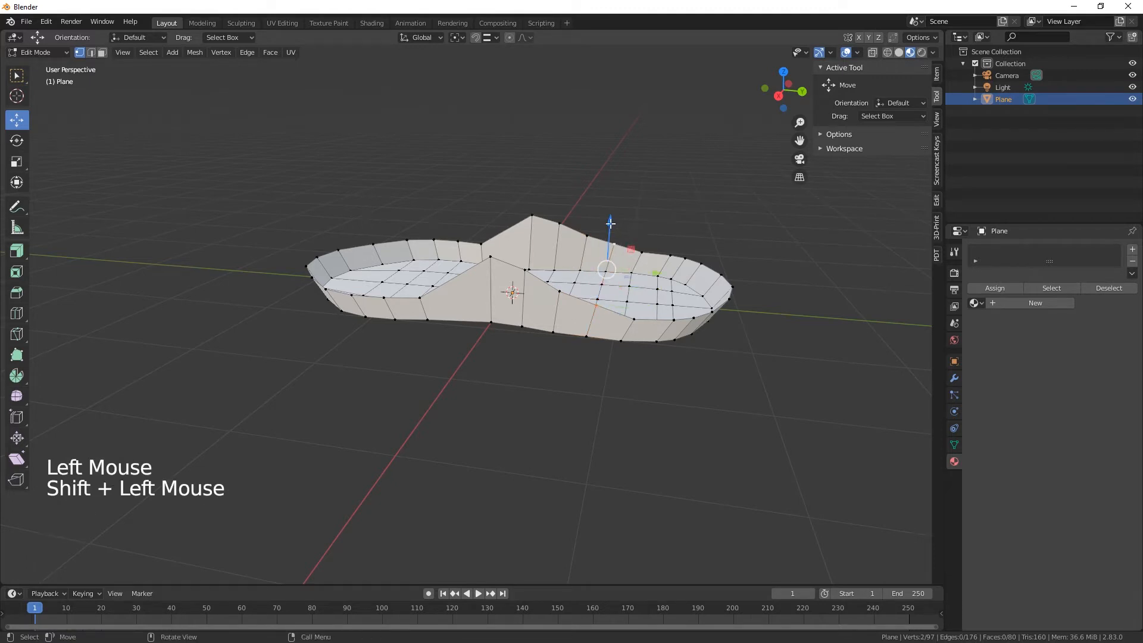
{"action": "left_click_drag", "start_coordinate": [610, 223], "coordinate": [607, 227]}
Step: Raise the pair of rim vertices next to the waist peaks on the negative Y side along Z
{"action": "middle_click_drag", "start_coordinate": [607, 372], "coordinate": [562, 287]}
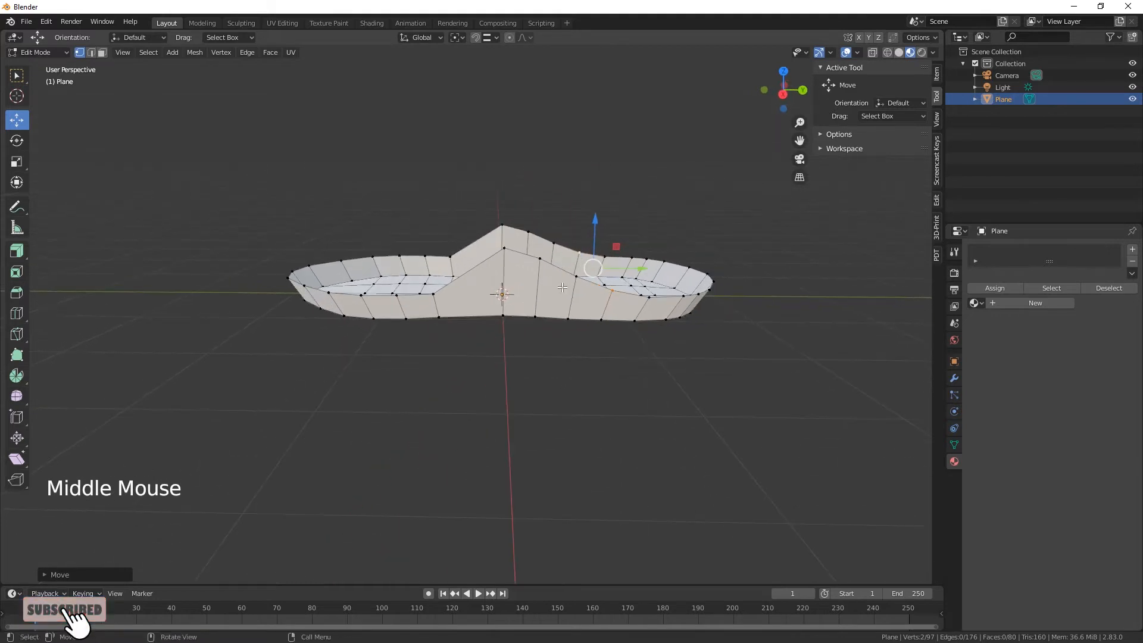
{"action": "middle_click_drag", "start_coordinate": [468, 339], "coordinate": [470, 336]}
{"action": "left_click", "coordinate": [438, 297]}
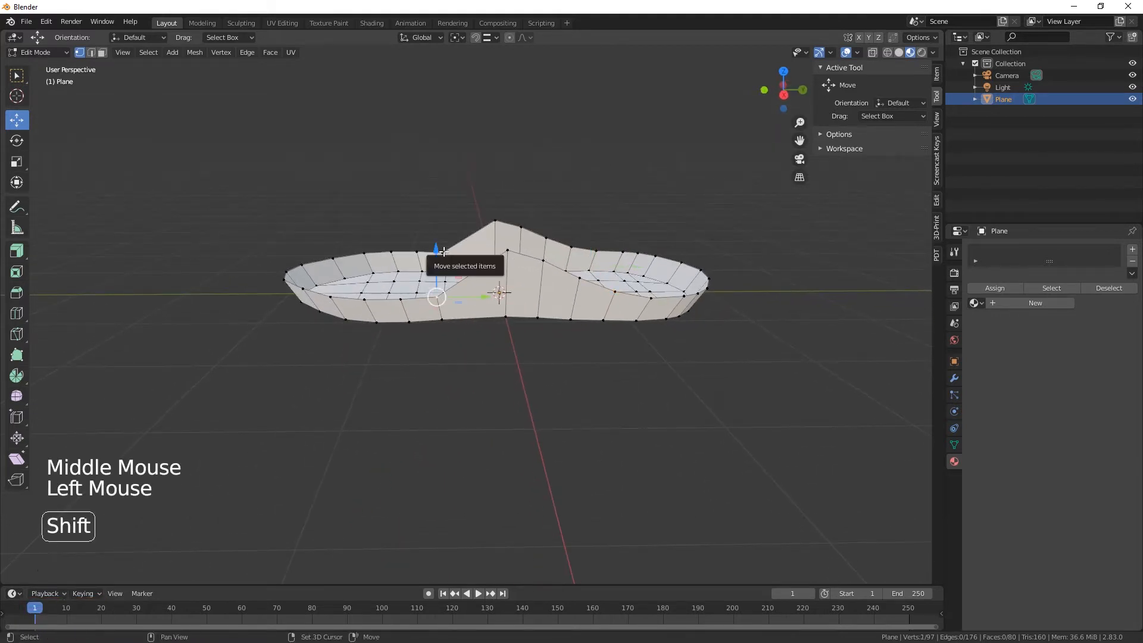
{"action": "left_click", "coordinate": [442, 252], "text": "shift"}
{"action": "left_click_drag", "start_coordinate": [442, 240], "coordinate": [440, 206]}
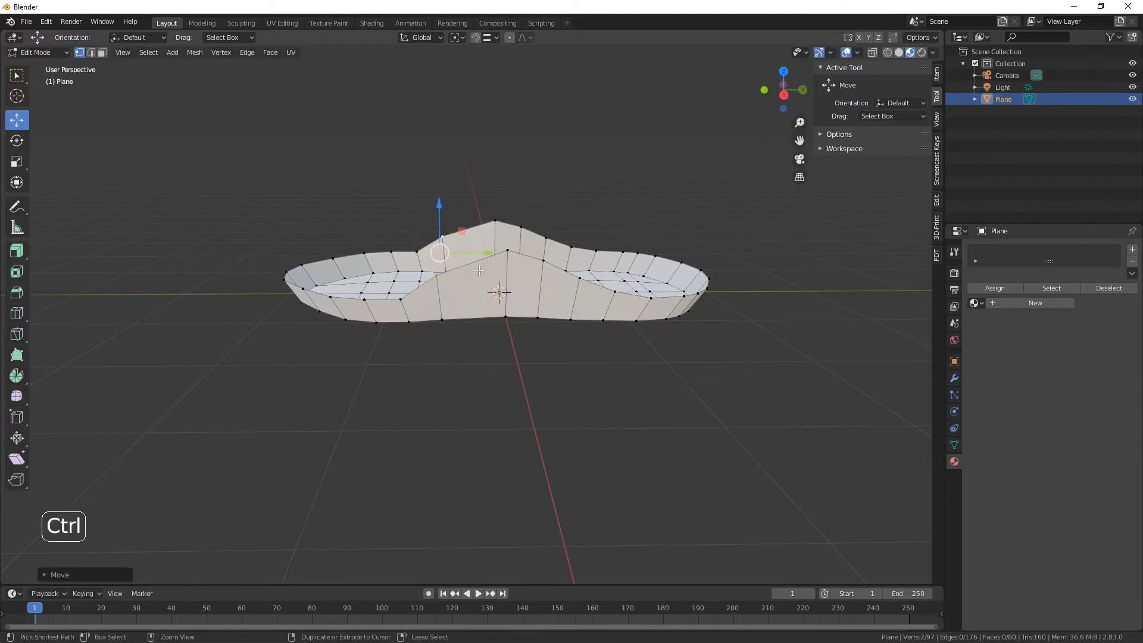
Step: Add a centered loop cut between the waist and the raised negative Y pair, and raise its two rim vertices slightly
{"action": "key", "text": "ctrl+r"}
{"action": "left_click", "coordinate": [479, 271]}
{"action": "left_click", "coordinate": [479, 271]}
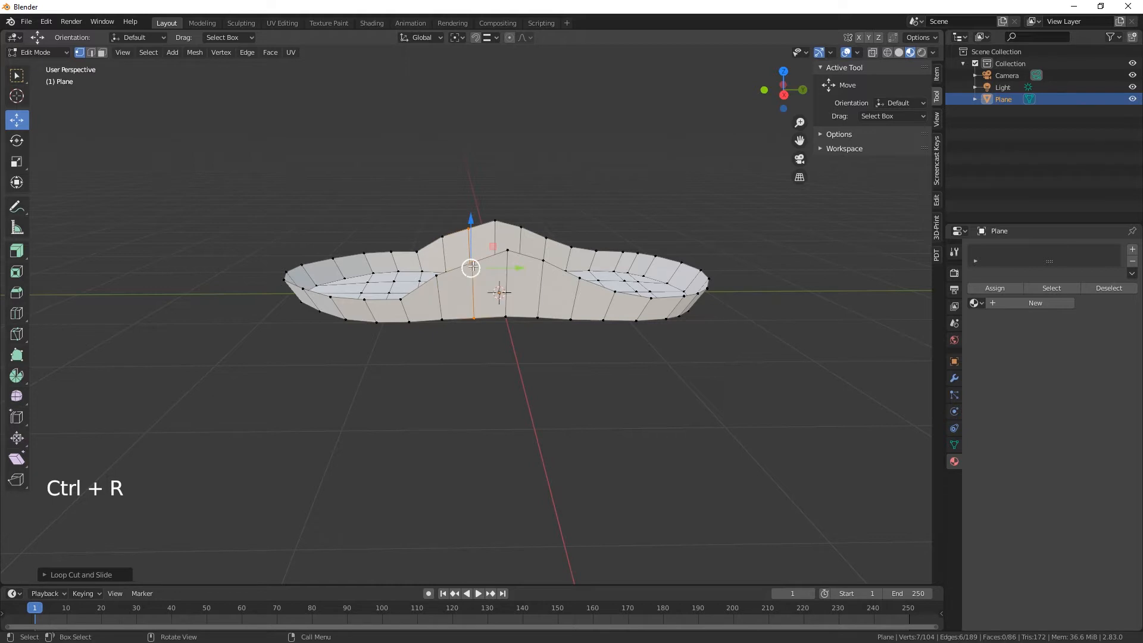
{"action": "left_click", "coordinate": [472, 261]}
{"action": "left_click", "coordinate": [470, 230], "text": "shift"}
{"action": "left_click", "coordinate": [470, 192]}
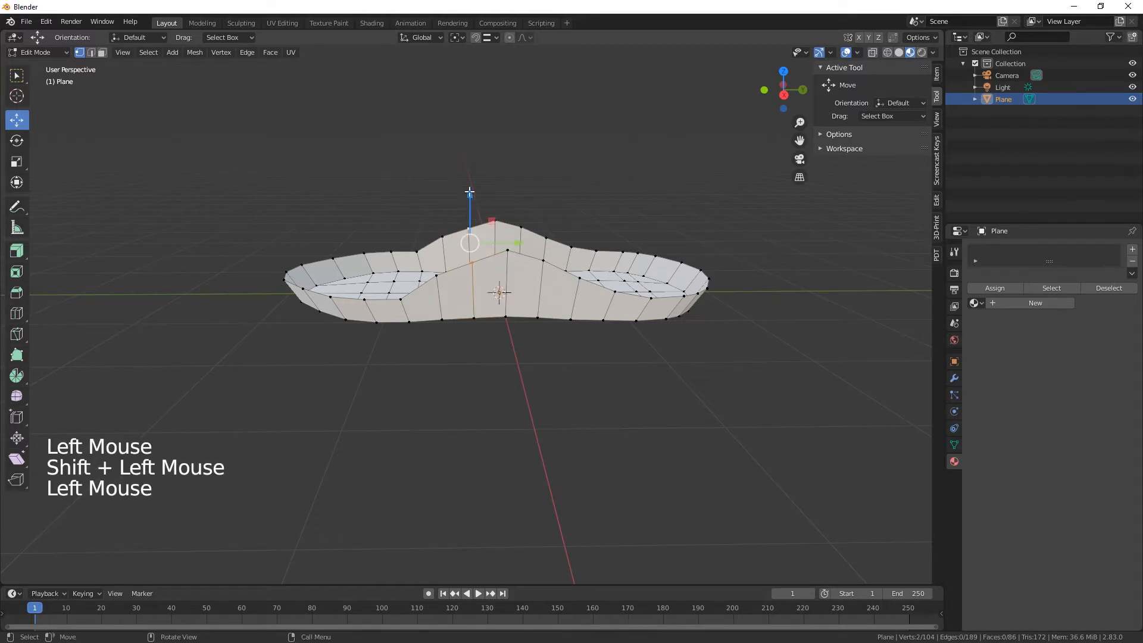
{"action": "left_click_drag", "start_coordinate": [470, 192], "coordinate": [470, 188]}
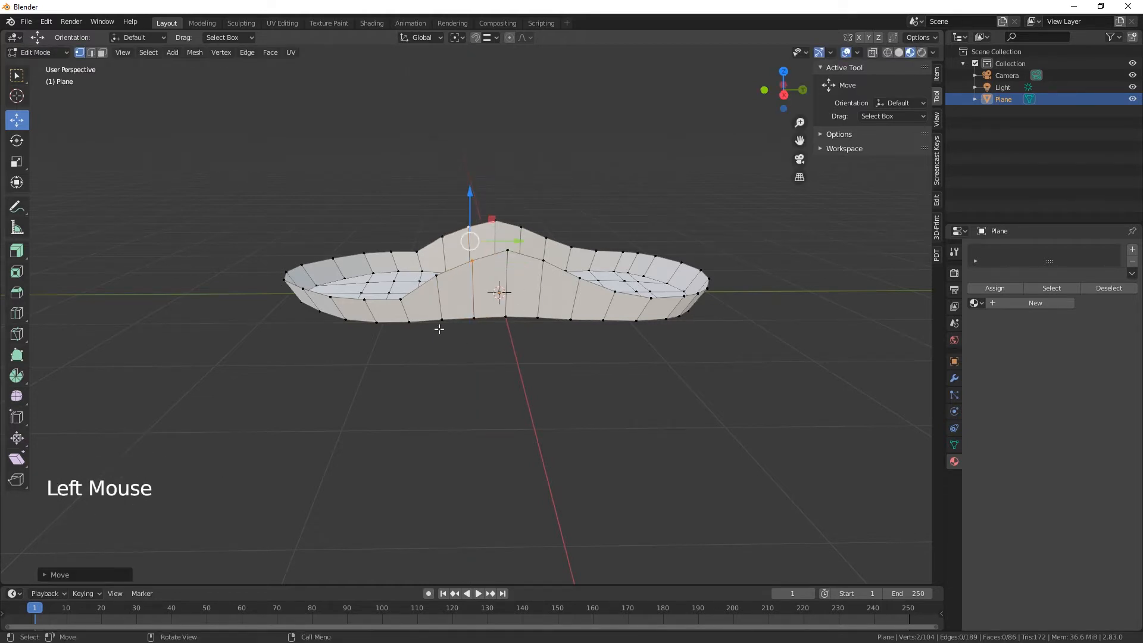
Step: Raise the next pair of rim vertices farther out on the negative Y side slightly along Z to ease the slope
{"action": "left_click", "coordinate": [401, 297]}
{"action": "left_click", "coordinate": [418, 249], "text": "shift"}
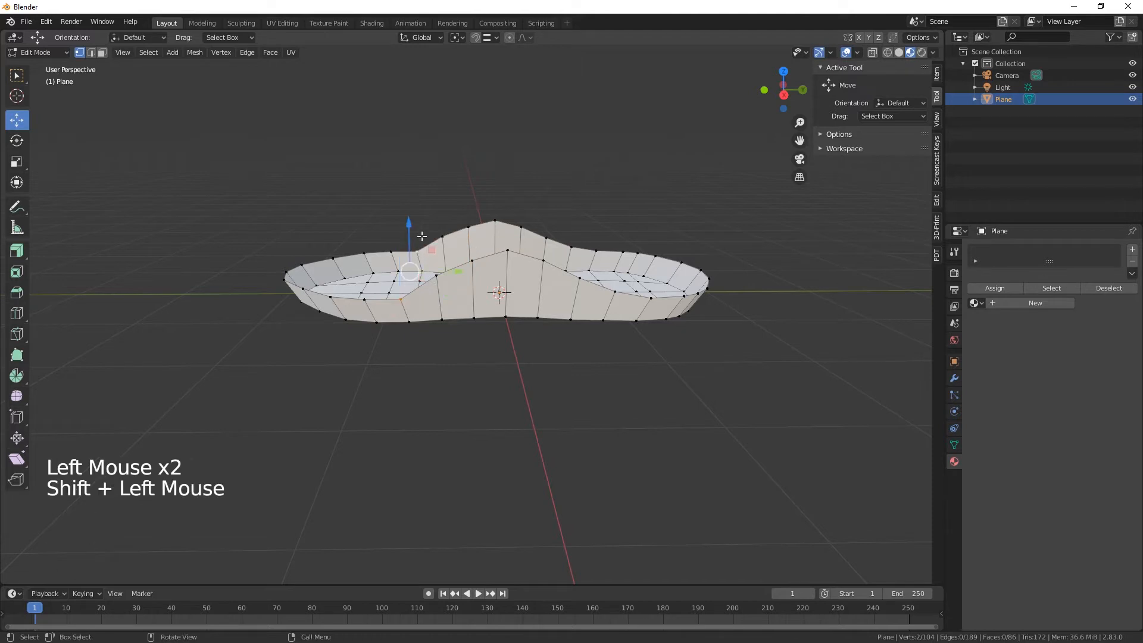
{"action": "left_click", "coordinate": [409, 222]}
{"action": "left_click_drag", "start_coordinate": [409, 222], "coordinate": [409, 215]}
Step: Lower the two peak rim vertices at the waist slightly along Z to soften the peaks
{"action": "middle_click_drag", "start_coordinate": [597, 362], "coordinate": [576, 352]}
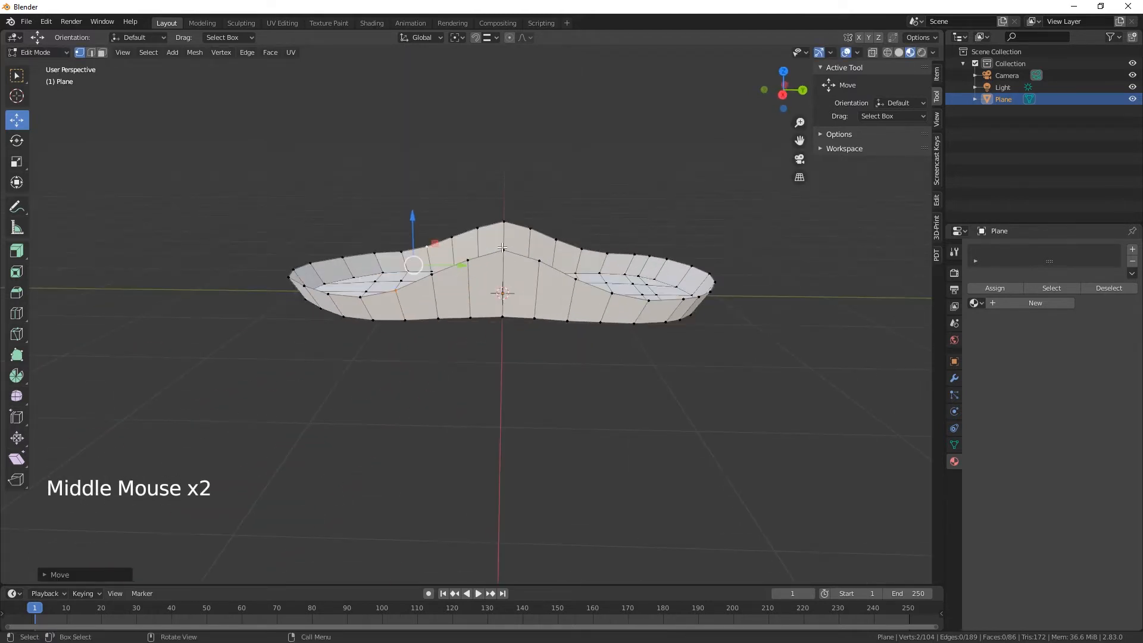
{"action": "left_click", "coordinate": [503, 250]}
{"action": "left_click", "coordinate": [504, 223], "text": "shift"}
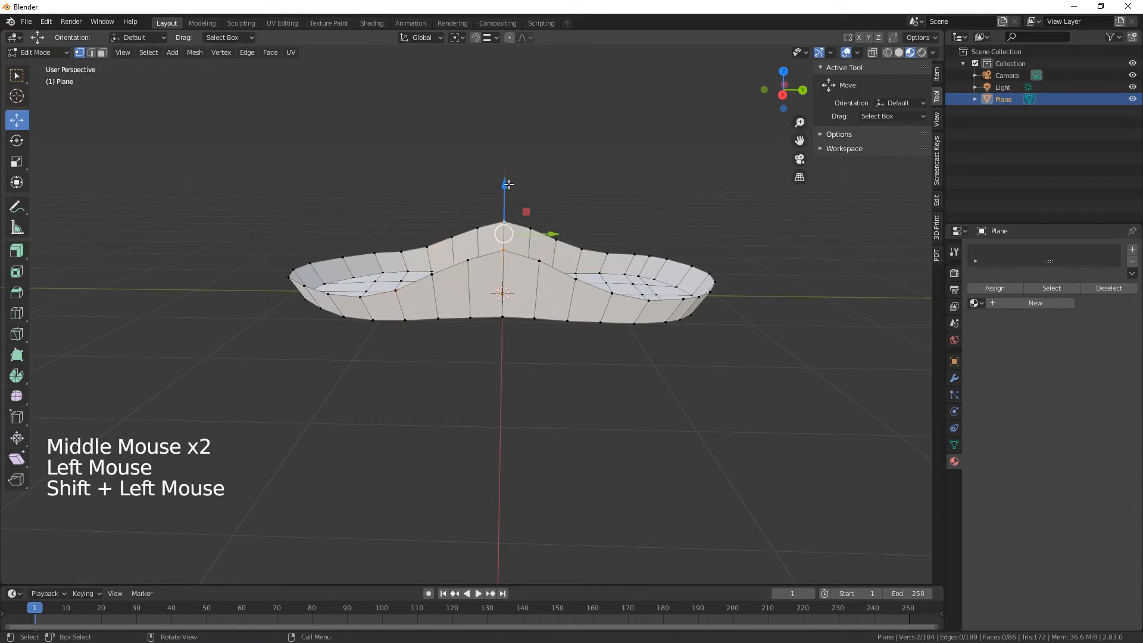
{"action": "left_click_drag", "start_coordinate": [508, 185], "coordinate": [505, 191]}
Step: Create a new material for the plane and add a Subdivision Surface modifier
{"action": "middle_click_drag", "start_coordinate": [550, 410], "coordinate": [485, 453]}
{"action": "left_click", "coordinate": [1032, 304]}
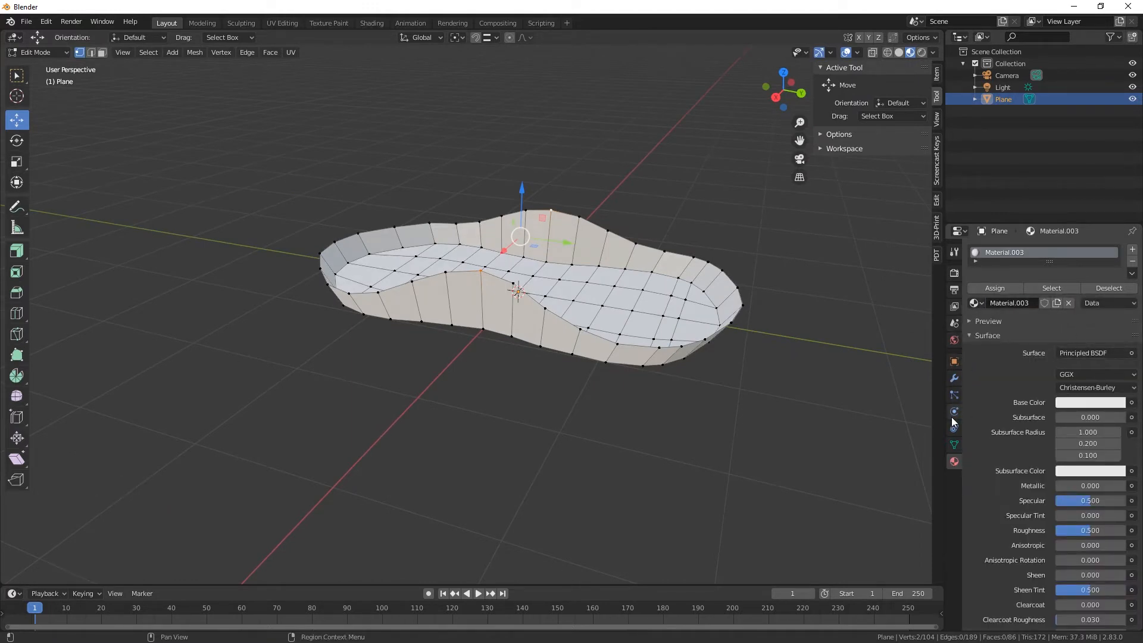
{"action": "left_click", "coordinate": [953, 378]}
{"action": "left_click", "coordinate": [1001, 252]}
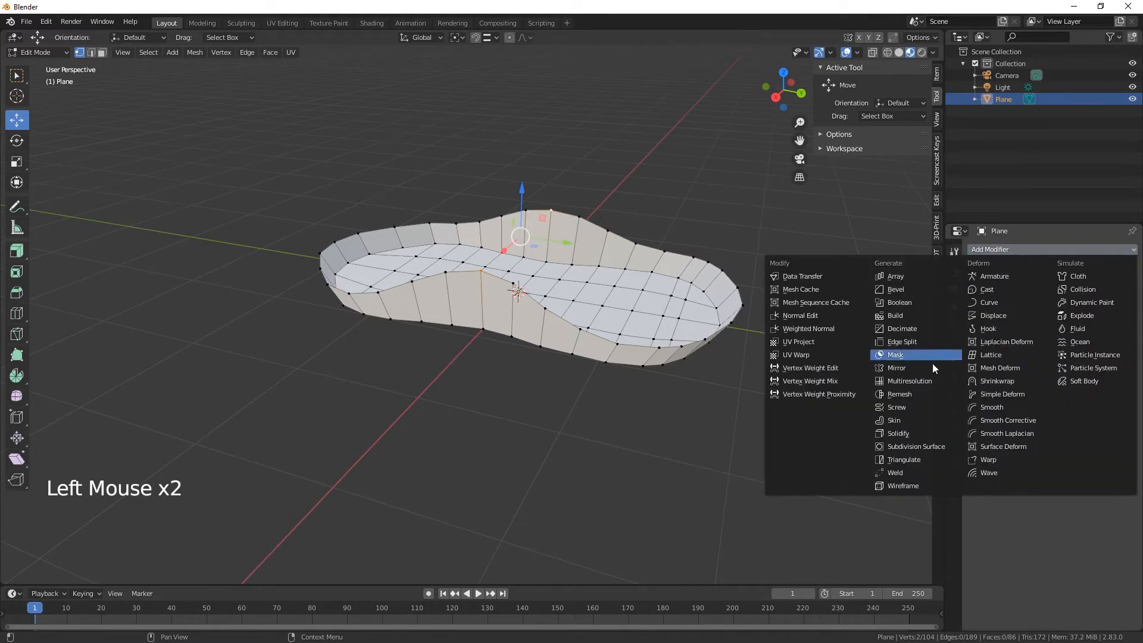
{"action": "left_click", "coordinate": [921, 447]}
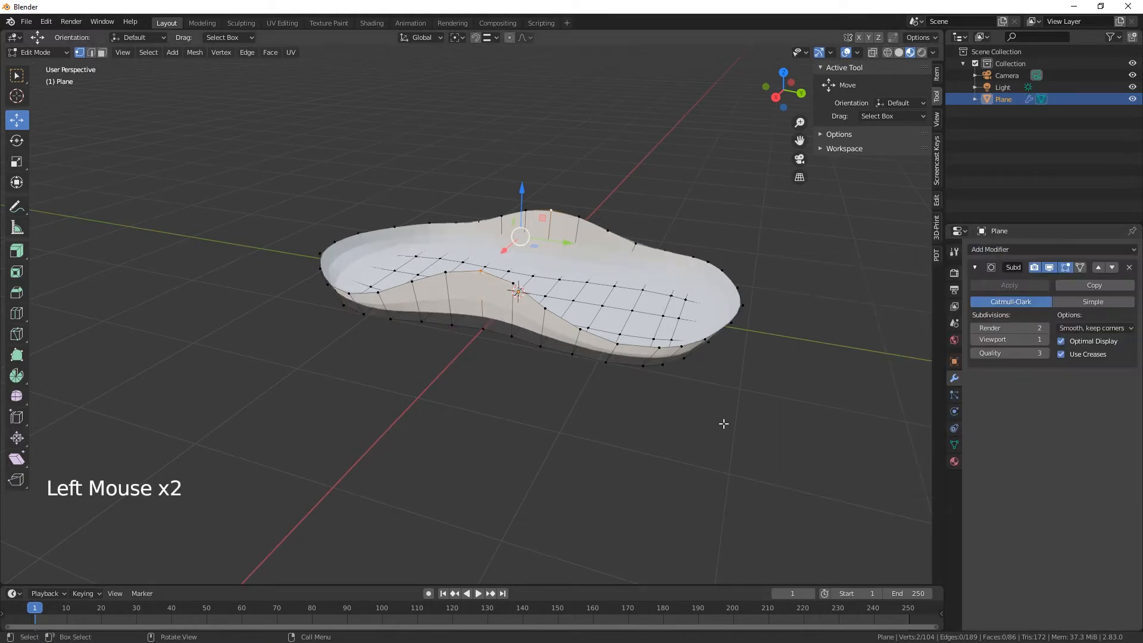
Step: Return to Object Mode and set the Subdivision Surface modifier's viewport level to 2
{"action": "mouse_move", "coordinate": [629, 448]}
{"action": "middle_mouse_down"}
{"action": "mouse_move", "coordinate": [526, 462]}
{"action": "mouse_move", "coordinate": [613, 462]}
{"action": "middle_mouse_up"}
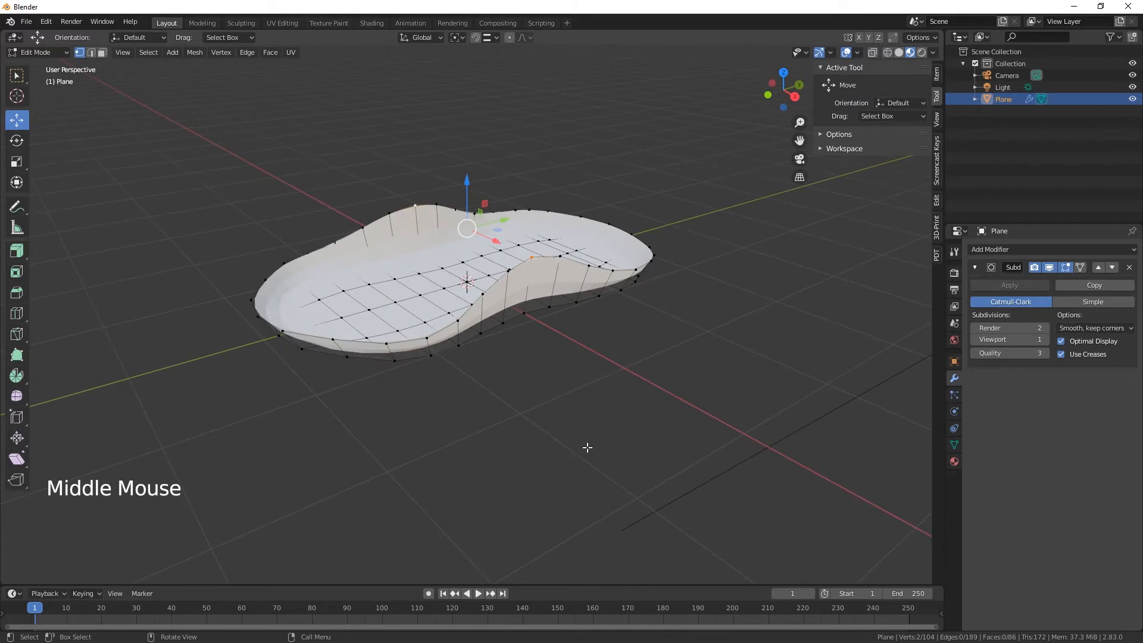
{"action": "key", "text": "Tab"}
{"action": "middle_click_drag", "start_coordinate": [668, 392], "coordinate": [589, 303]}
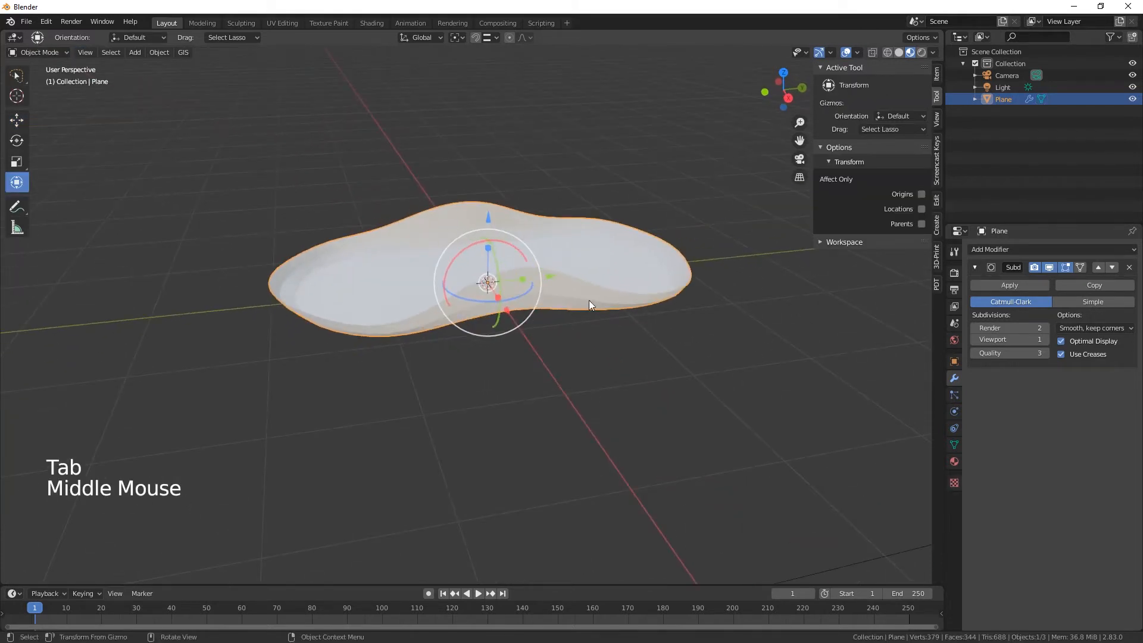
{"action": "left_click", "coordinate": [1047, 338]}
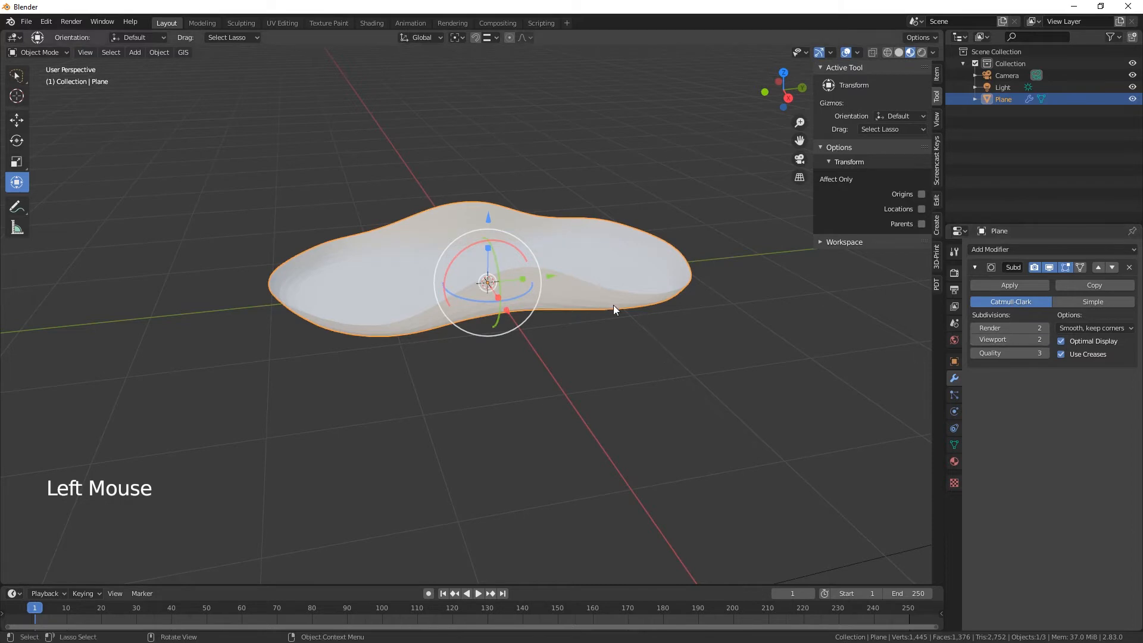
Step: Switch the viewport to solid shading and apply Shade Smooth to the shape
{"action": "double_click", "coordinate": [899, 52]}
{"action": "right_click", "coordinate": [574, 292]}
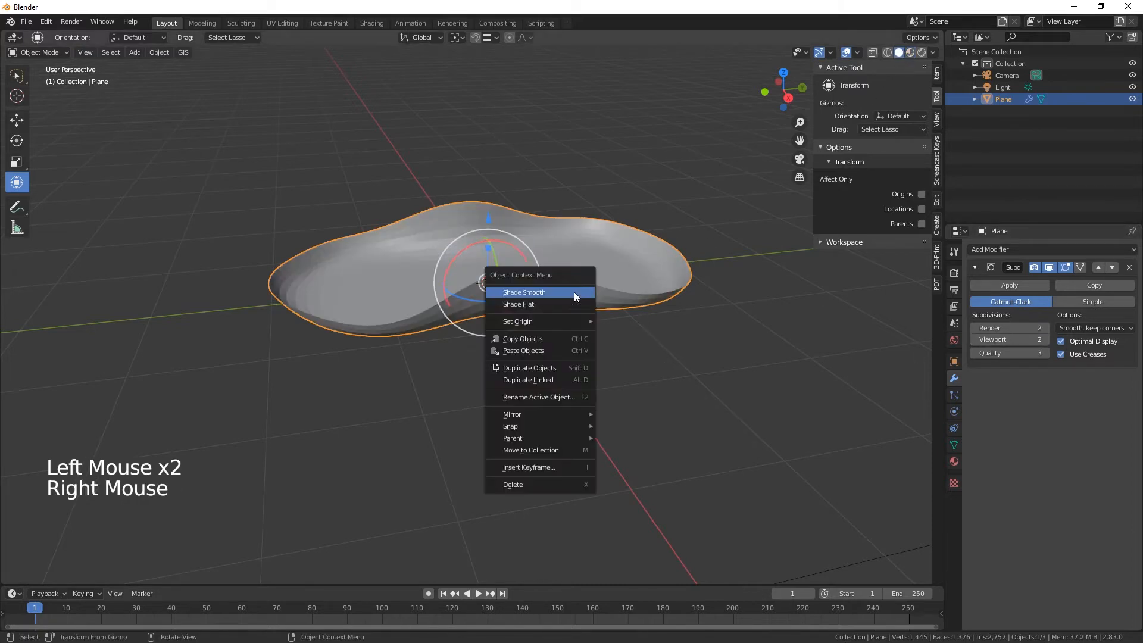
{"action": "left_click", "coordinate": [573, 291]}
{"action": "middle_click_drag", "start_coordinate": [573, 291], "coordinate": [523, 409]}
Step: Duplicate the shell's upper rim edge loop in Edit Mode and raise the copy about 0.8 m along Z
{"action": "key", "text": "Tab"}
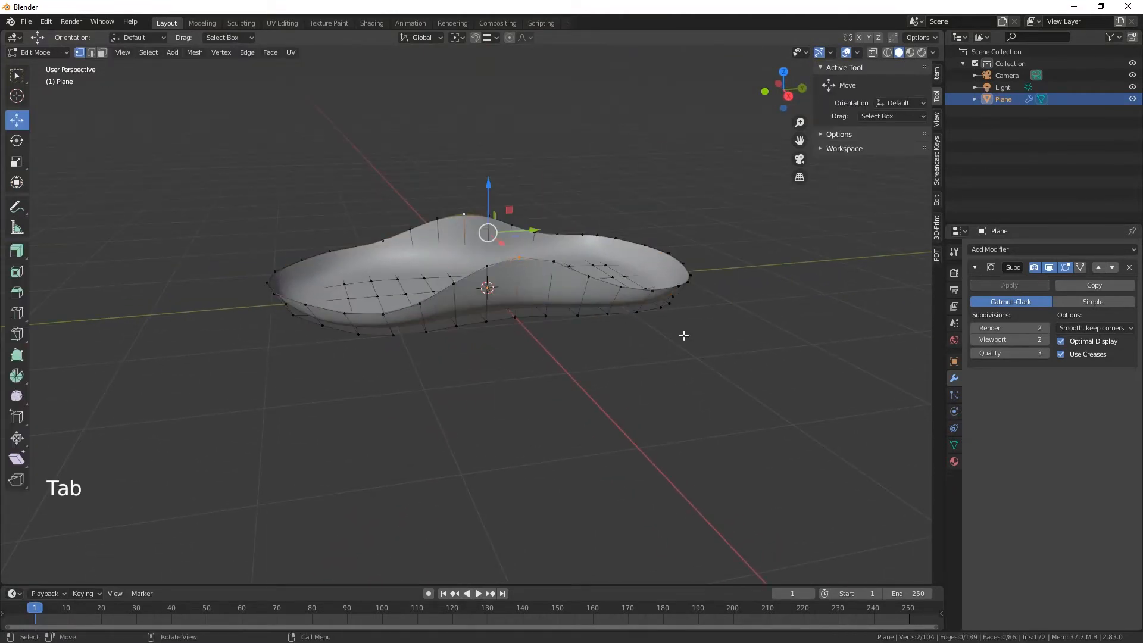
{"action": "right_click", "coordinate": [610, 284], "text": "alt"}
{"action": "right_click", "coordinate": [629, 289], "text": "alt"}
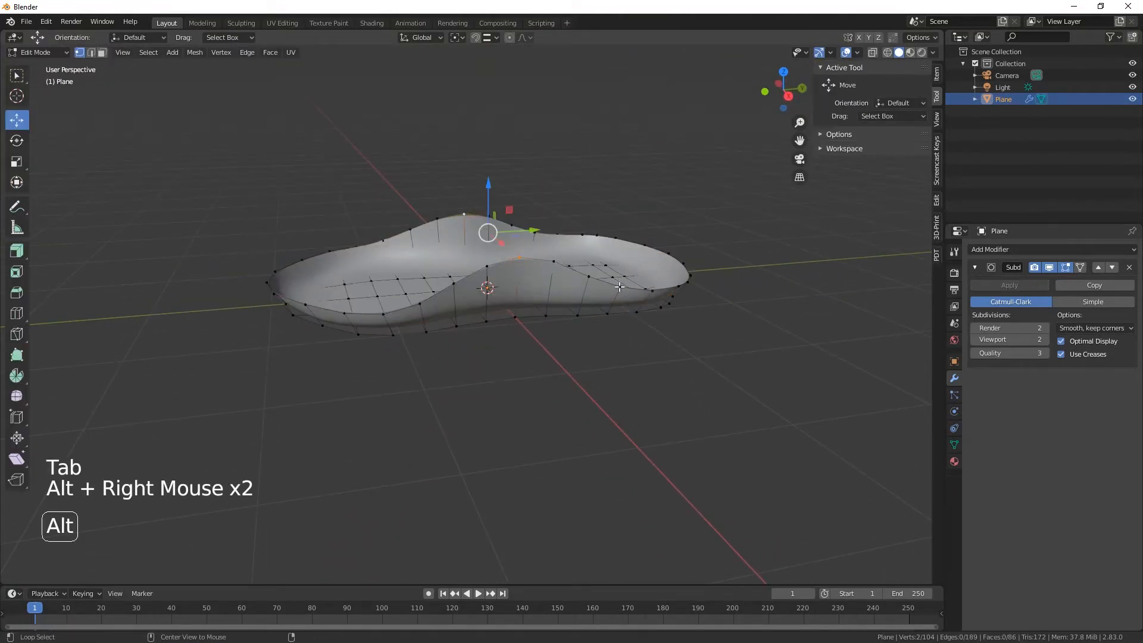
{"action": "left_click", "coordinate": [625, 298], "text": "alt"}
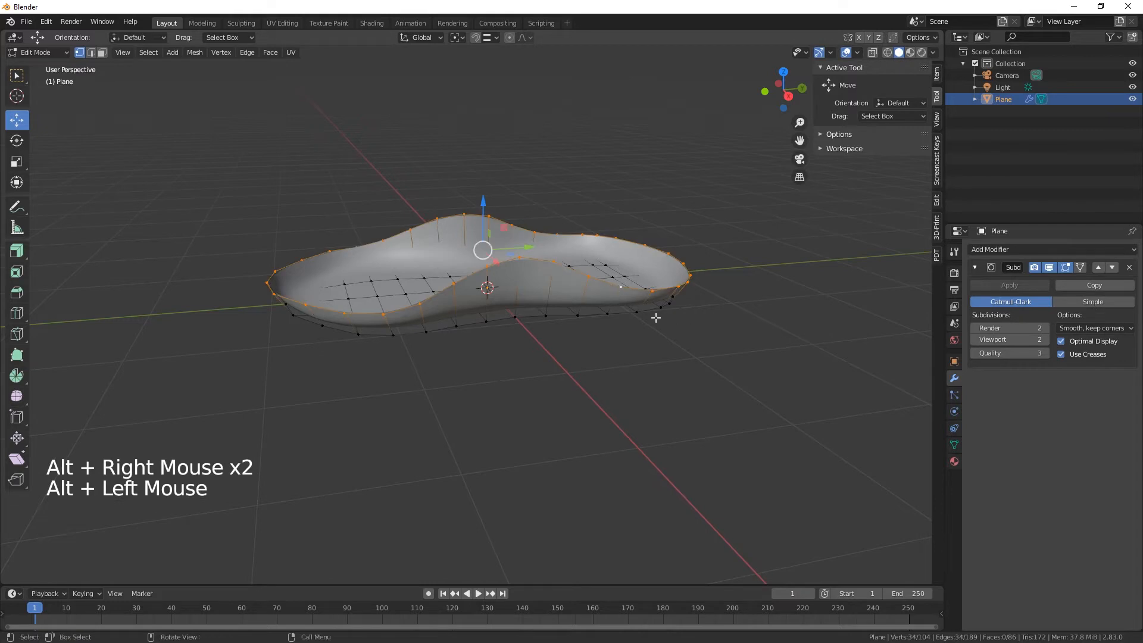
{"action": "key", "text": "shift"}
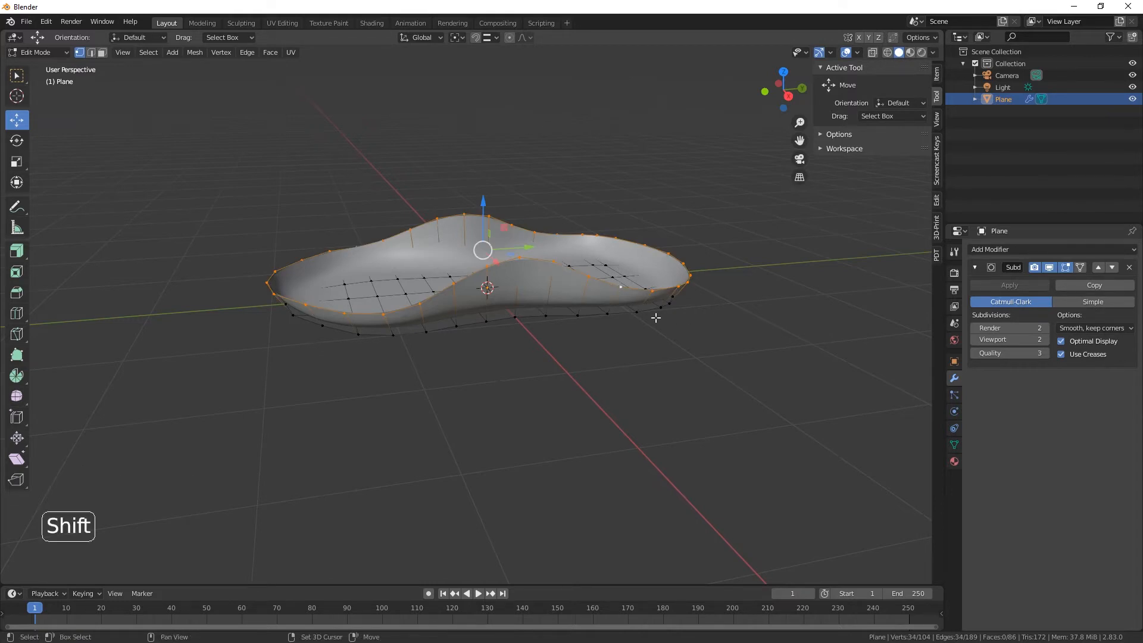
{"action": "key", "text": "shift+d"}
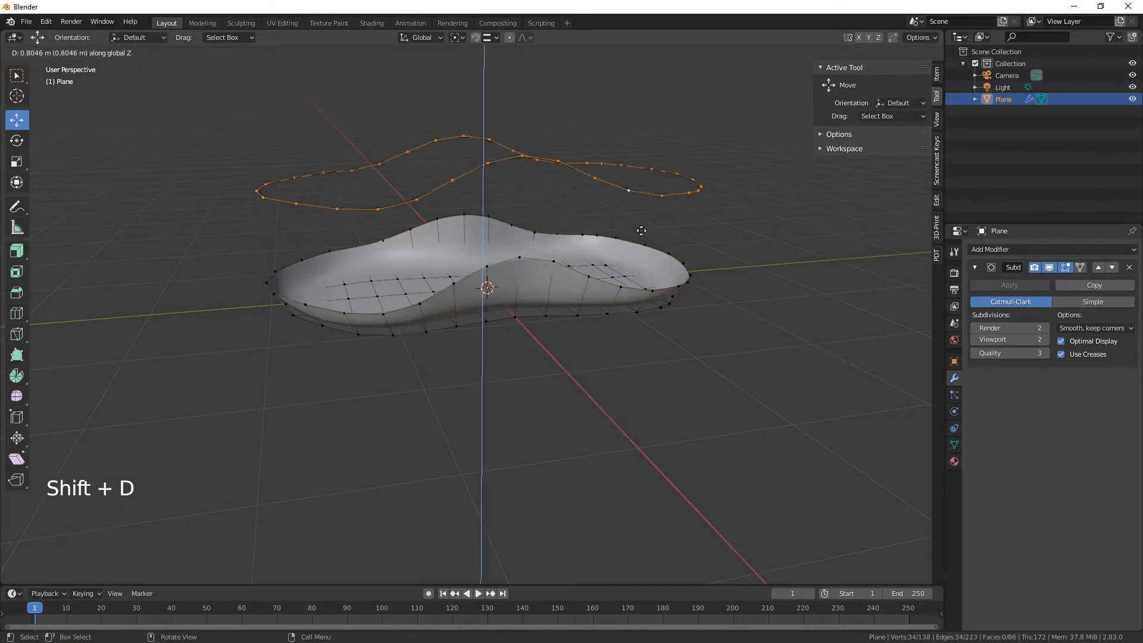
{"action": "left_click", "coordinate": [640, 228]}
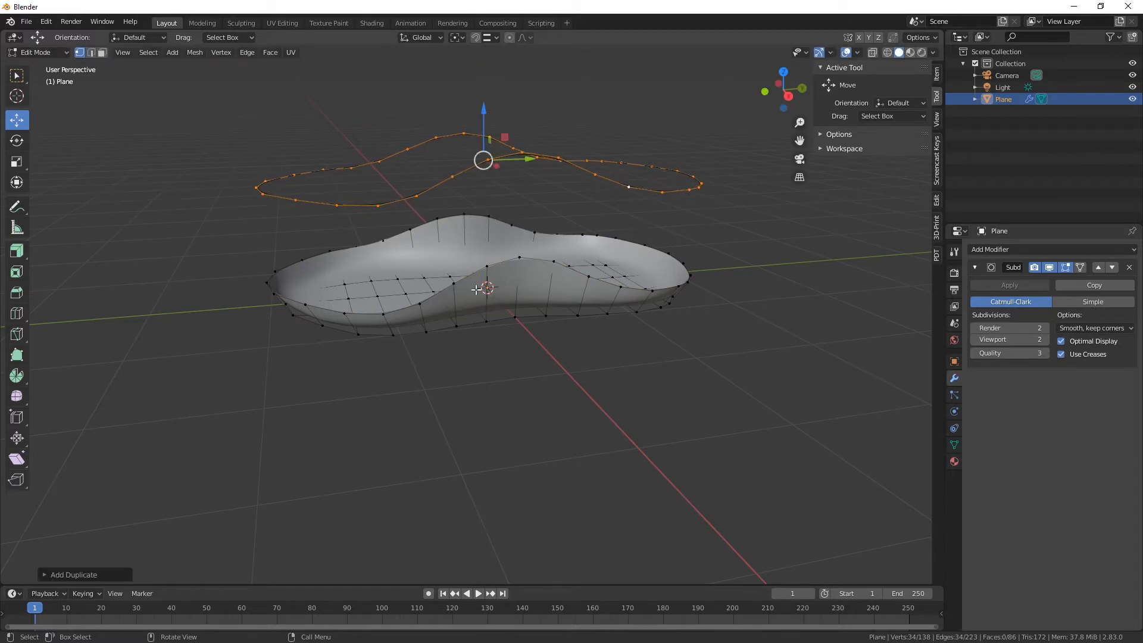
Step: Separate the duplicated rim loop into its own object and return to Object Mode
{"action": "middle_click_drag", "start_coordinate": [476, 290], "coordinate": [599, 378]}
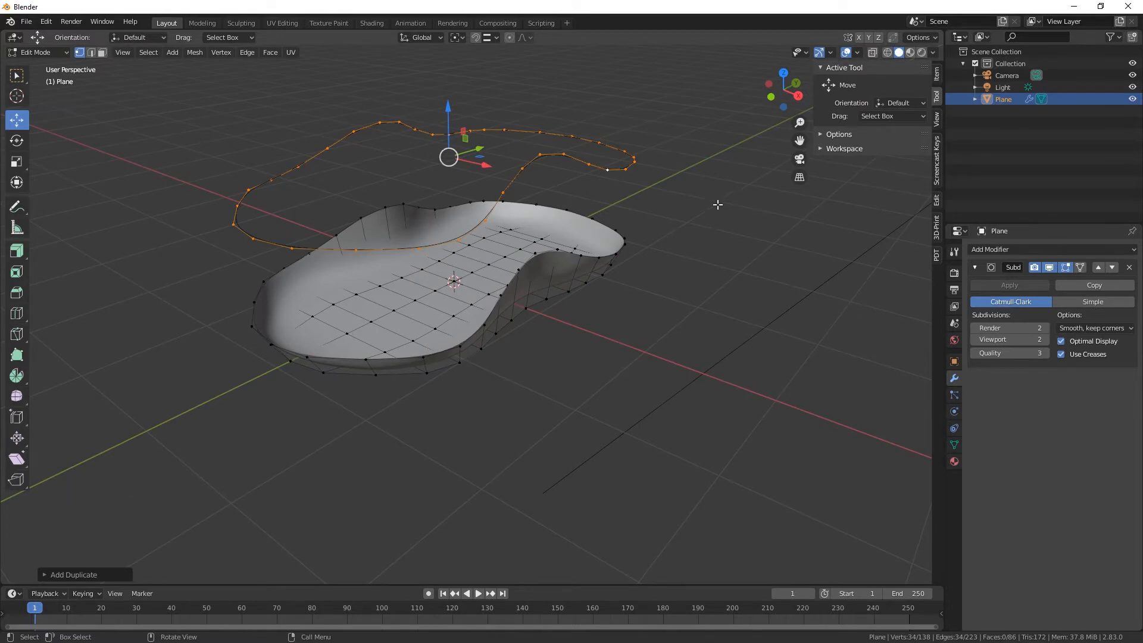
{"action": "key", "text": "p"}
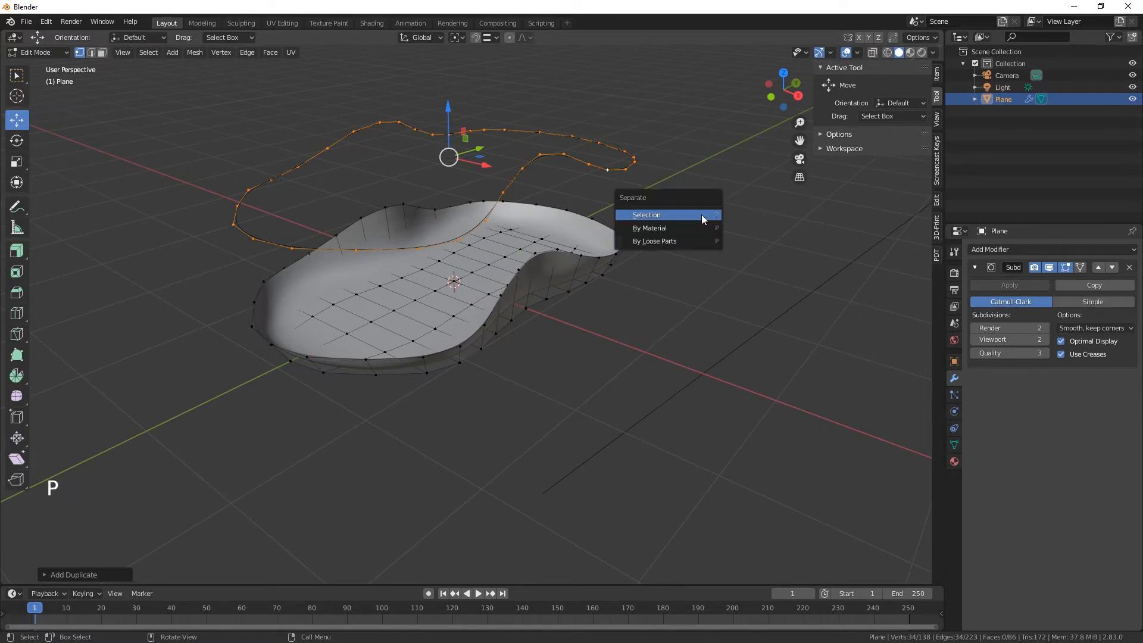
{"action": "left_click", "coordinate": [657, 219]}
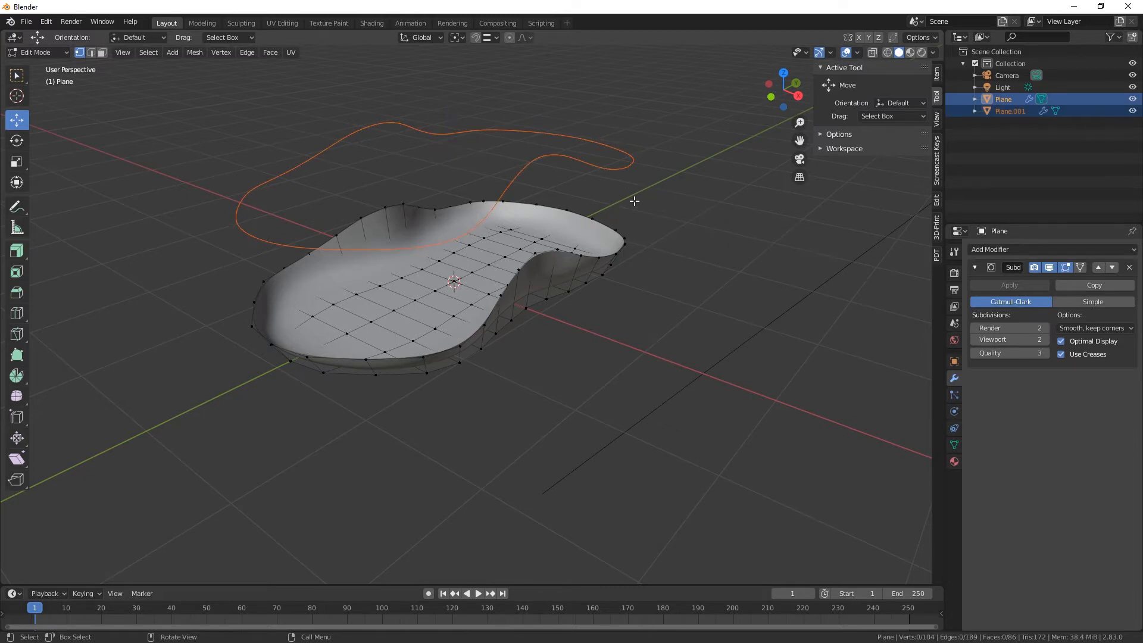
{"action": "key", "text": "Tab"}
Step: Rename the shell object to Bottom and the separated rim loop object to Top
{"action": "left_click", "coordinate": [609, 170]}
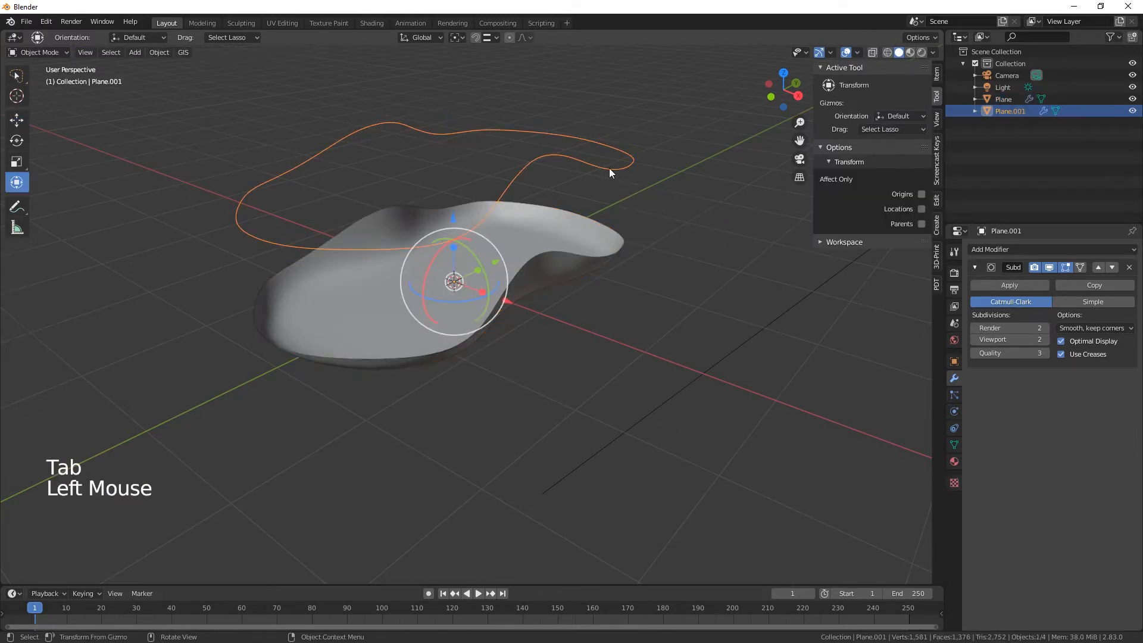
{"action": "left_click", "coordinate": [584, 261]}
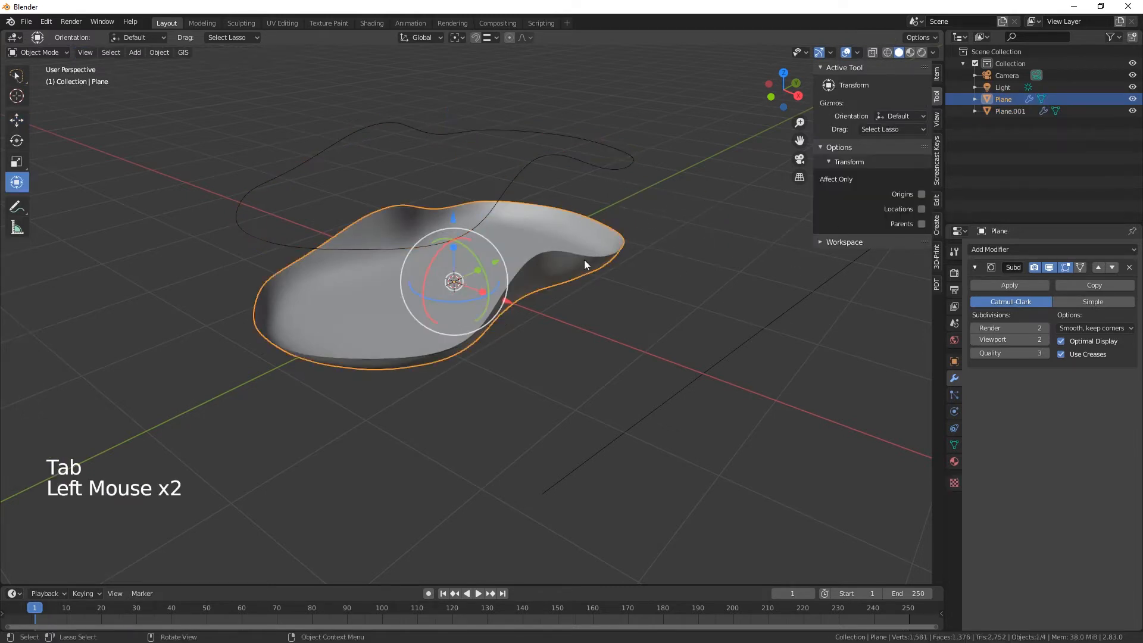
{"action": "double_click", "coordinate": [1003, 99]}
{"action": "type", "text": "Bottom"}
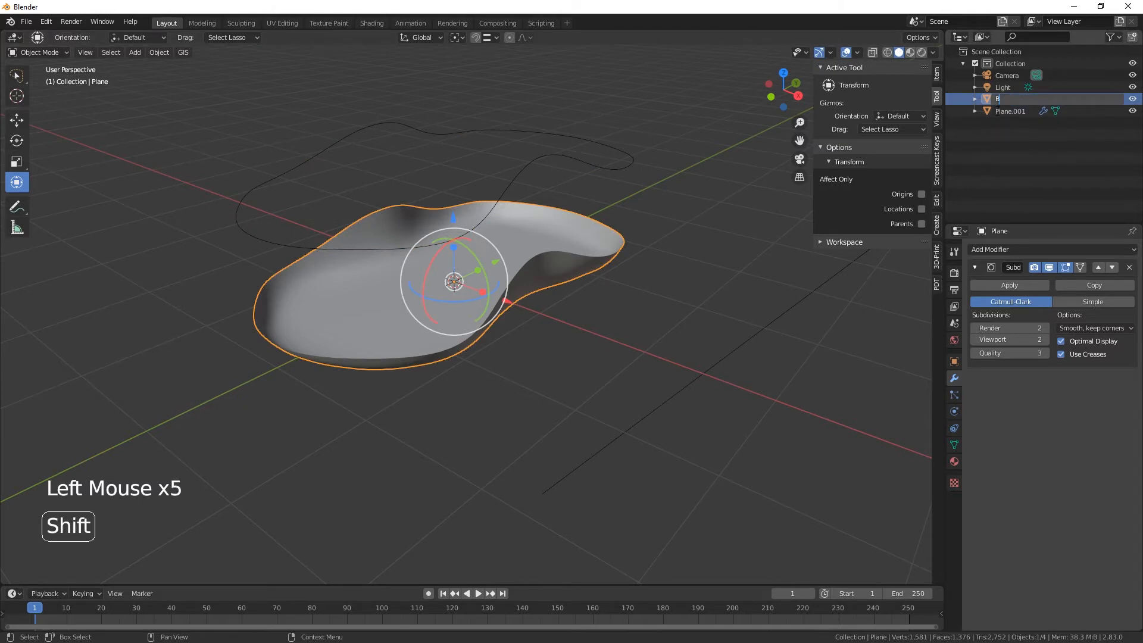
{"action": "left_click", "coordinate": [1013, 112]}
{"action": "double_click", "coordinate": [1010, 112]}
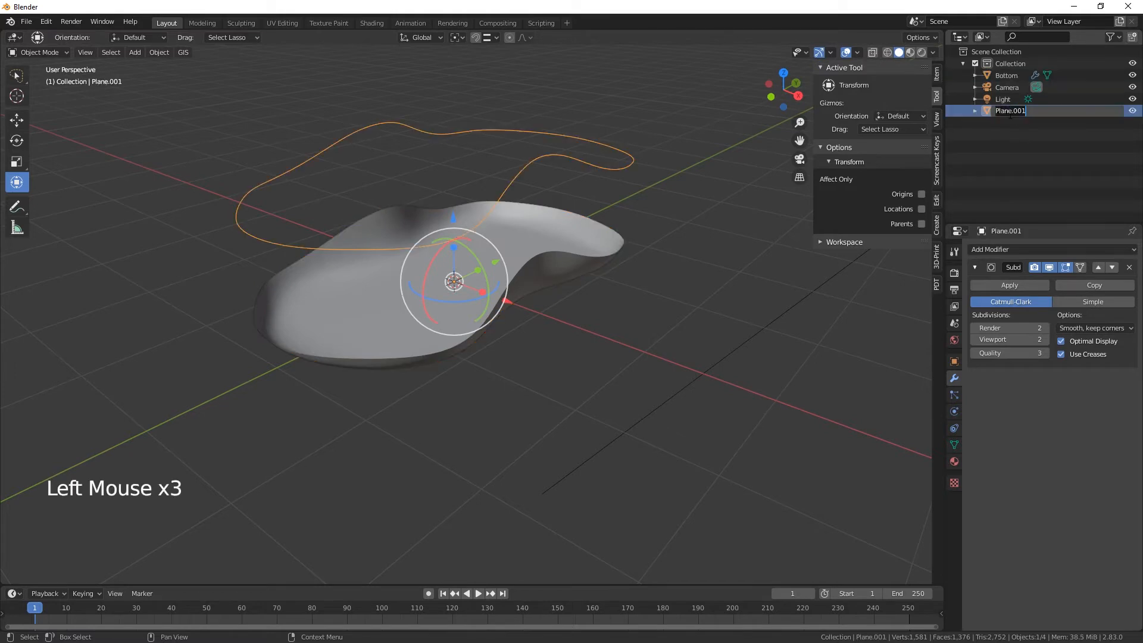
{"action": "type", "text": "Top"}
{"action": "key", "text": "Return"}
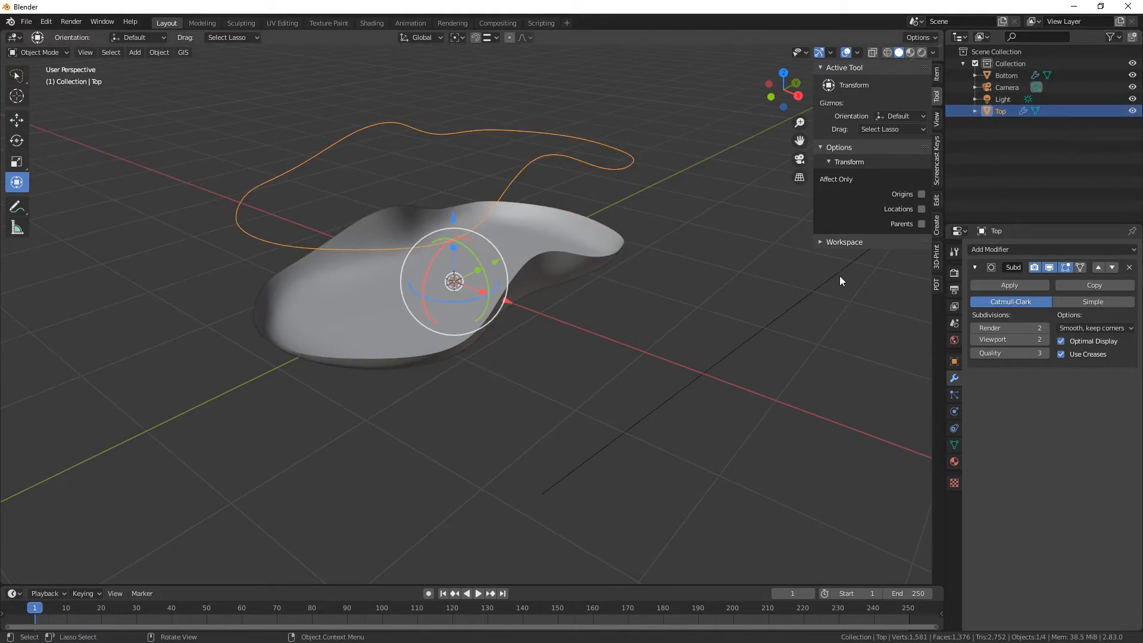
Step: Extrude the entire edge loop of the Top object about 0.12 m upward along Z into a thin band
{"action": "key", "text": "Tab"}
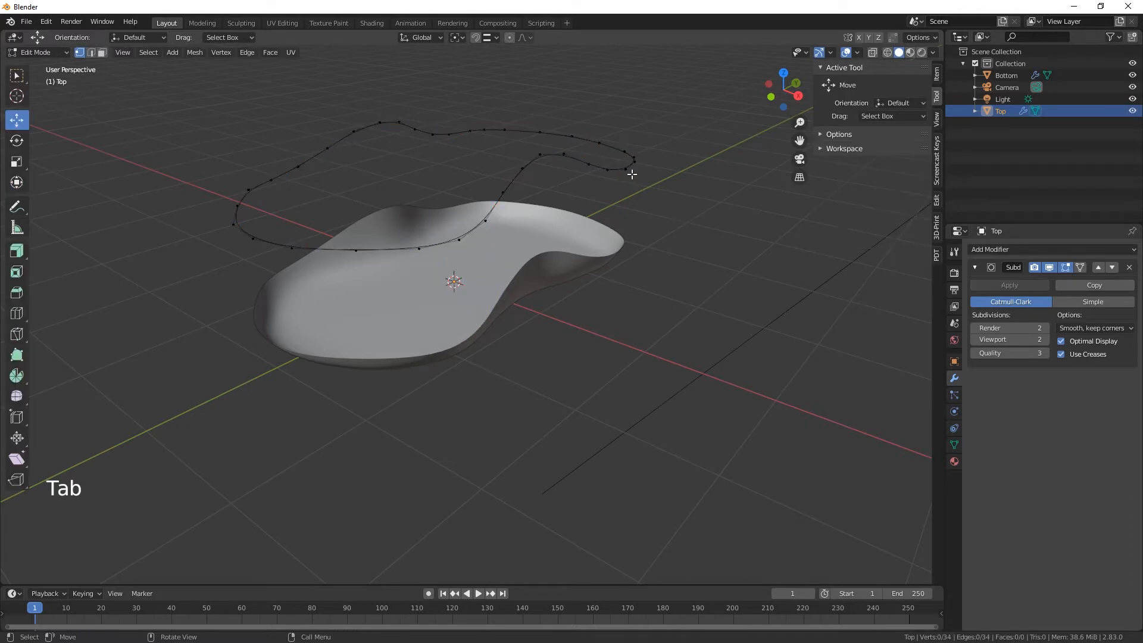
{"action": "left_click", "coordinate": [622, 170]}
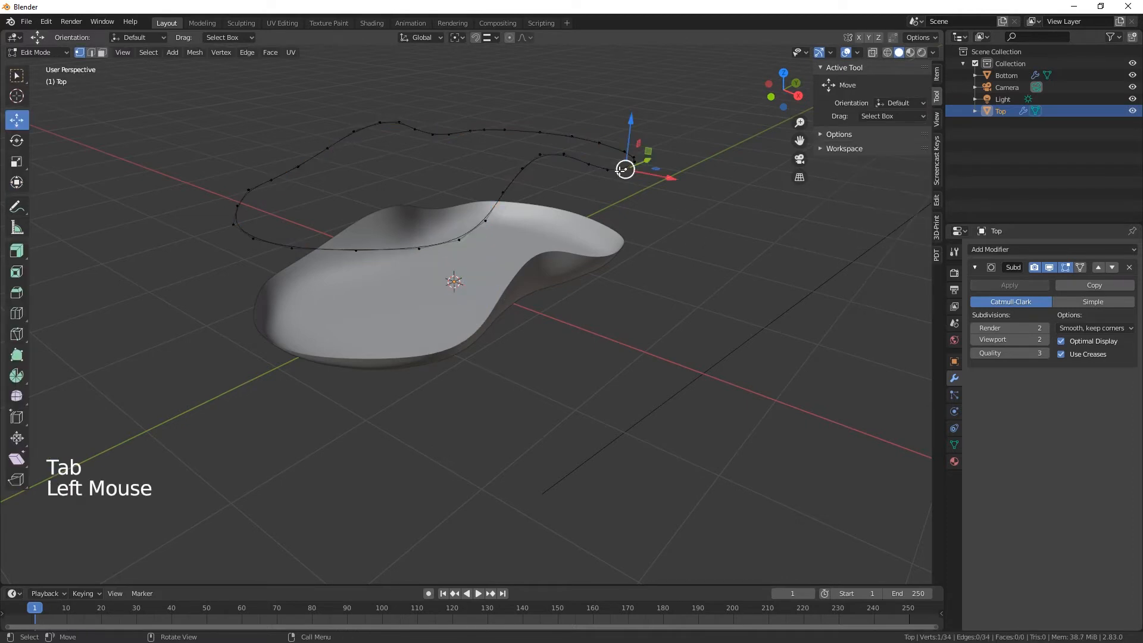
{"action": "left_click", "coordinate": [92, 53]}
{"action": "left_click", "coordinate": [617, 167], "text": "alt"}
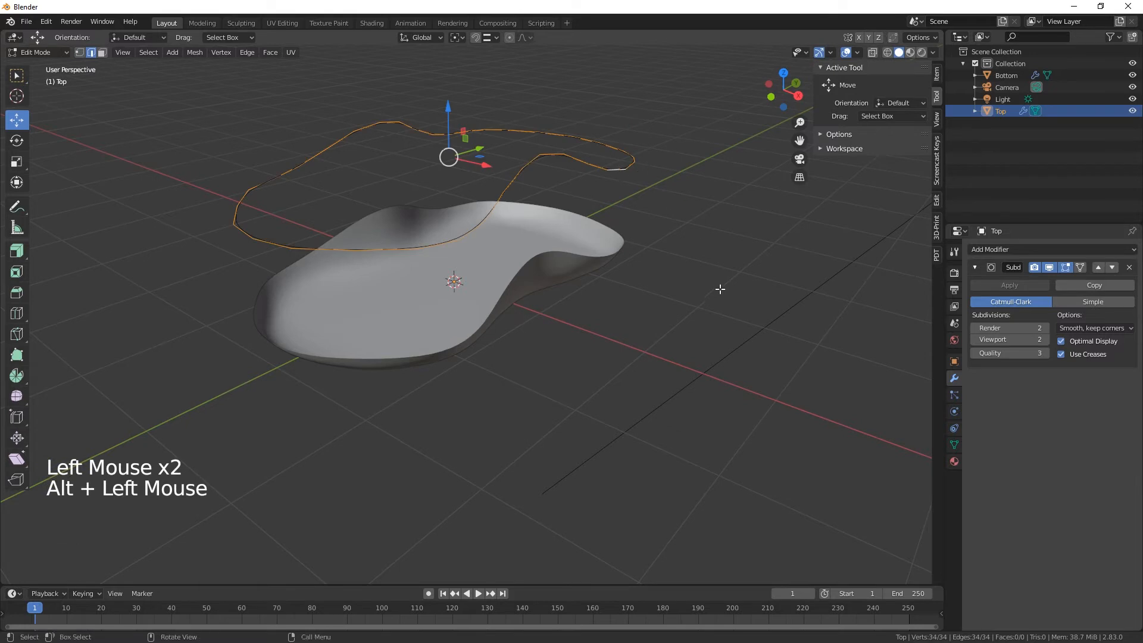
{"action": "middle_click_drag", "start_coordinate": [719, 289], "coordinate": [707, 285]}
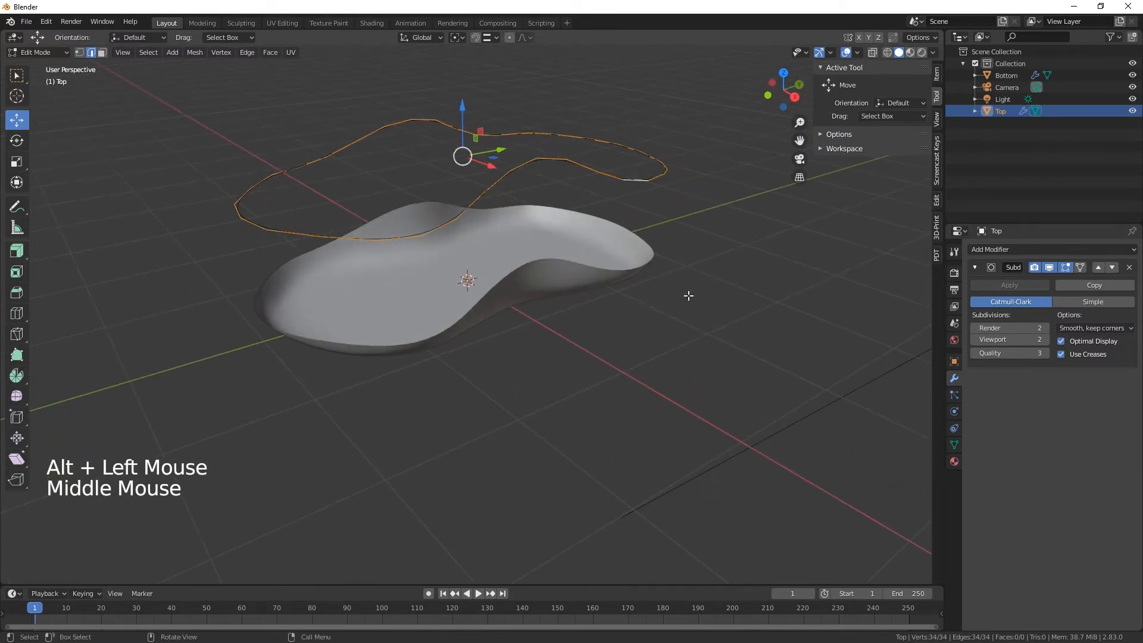
{"action": "key", "text": "e"}
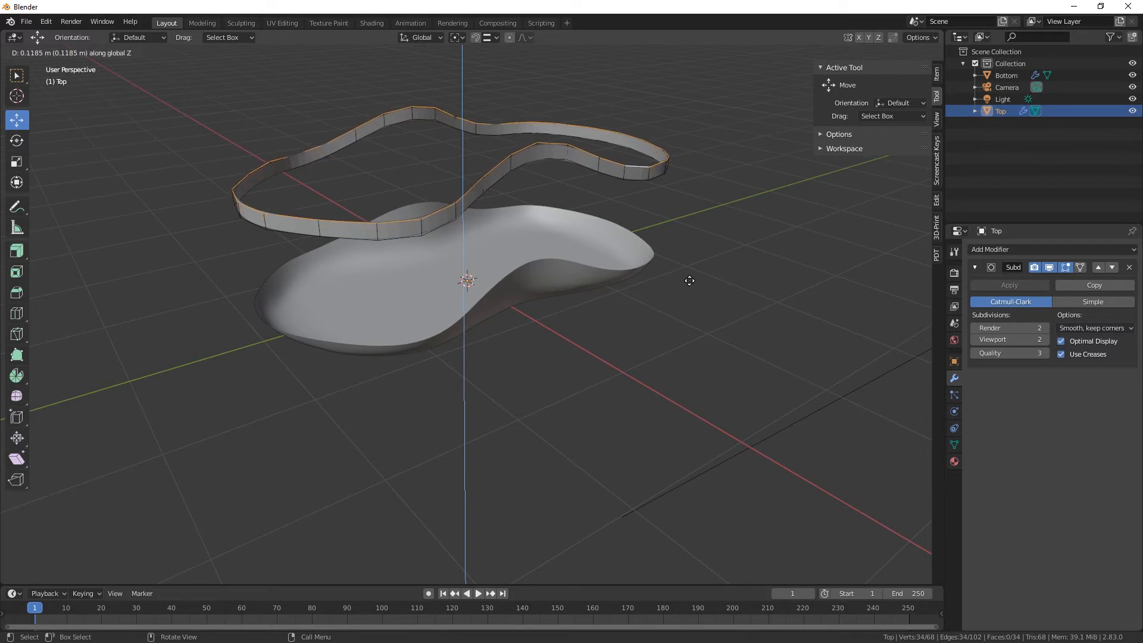
{"action": "left_click", "coordinate": [689, 278]}
Step: Scale the band's extruded upper edge loop inward to about 0.96
{"action": "middle_click_drag", "start_coordinate": [688, 276], "coordinate": [737, 305]}
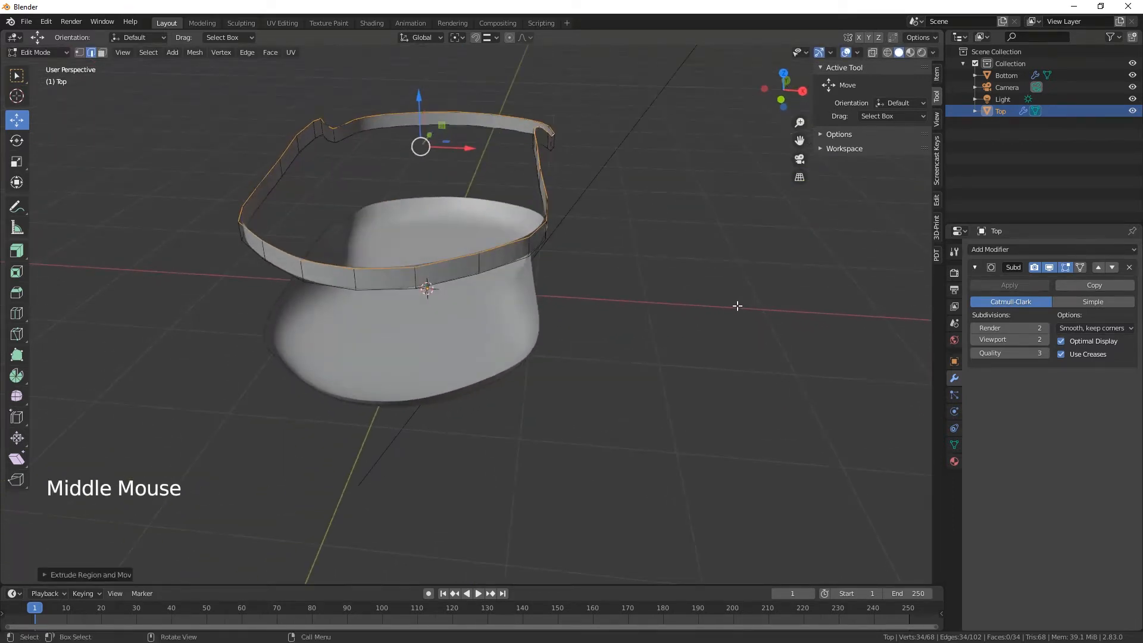
{"action": "key", "text": "s"}
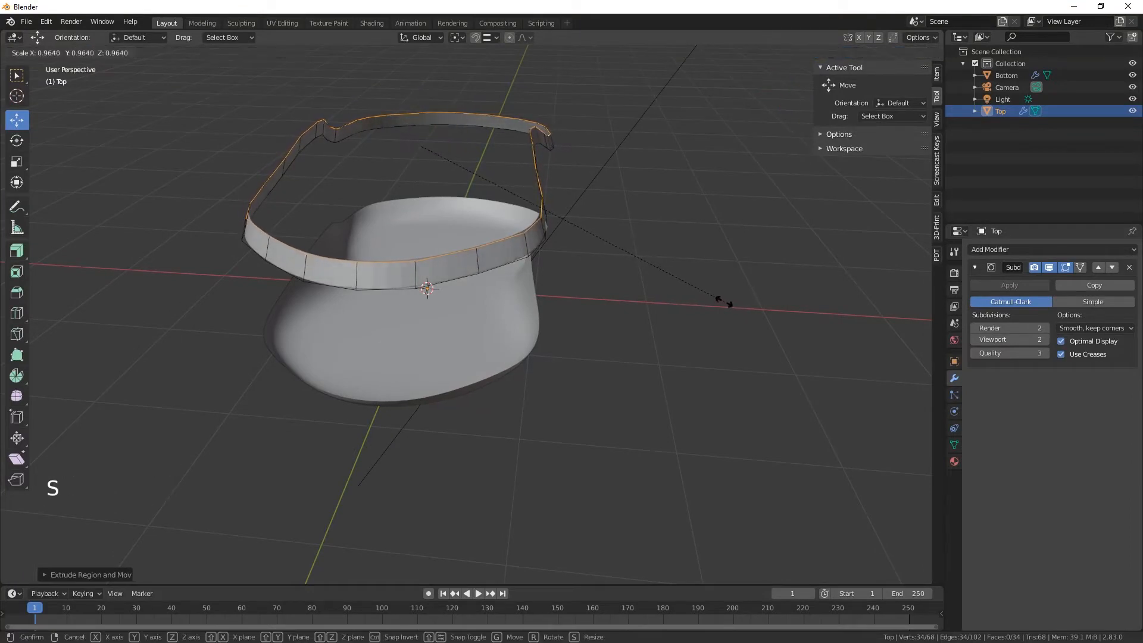
{"action": "left_click", "coordinate": [722, 301]}
{"action": "middle_click_drag", "start_coordinate": [720, 302], "coordinate": [552, 334]}
Step: Fill a face across the opening at the waist between two neighbouring upper-edge vertices on each side of the band
{"action": "middle_click_drag", "start_coordinate": [609, 293], "coordinate": [225, 217]}
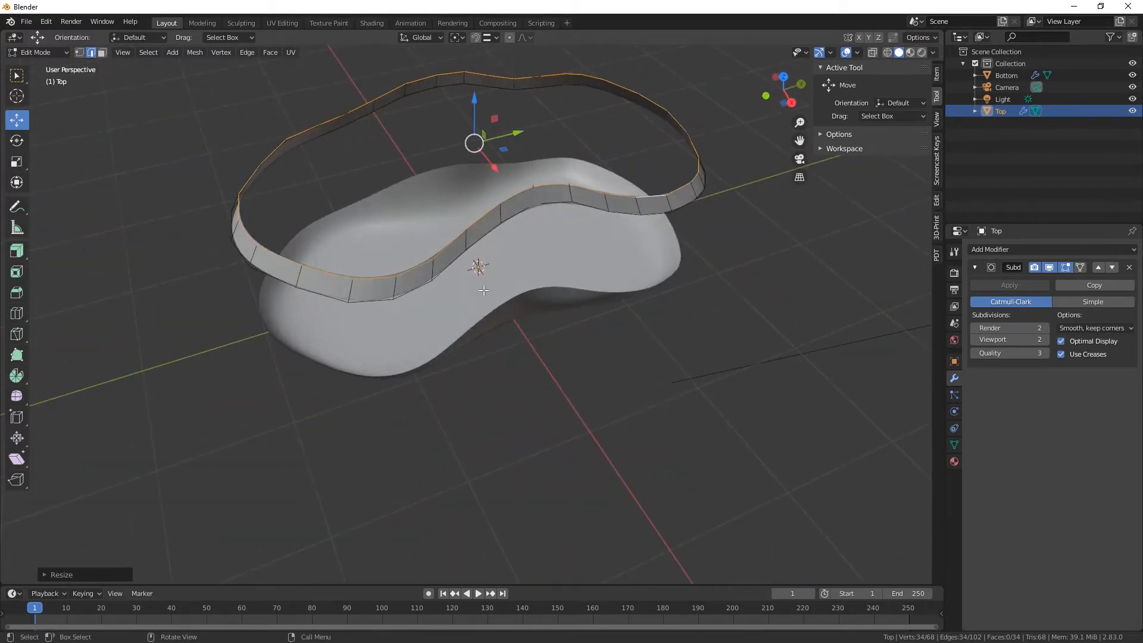
{"action": "middle_click_drag", "start_coordinate": [483, 290], "coordinate": [446, 287]}
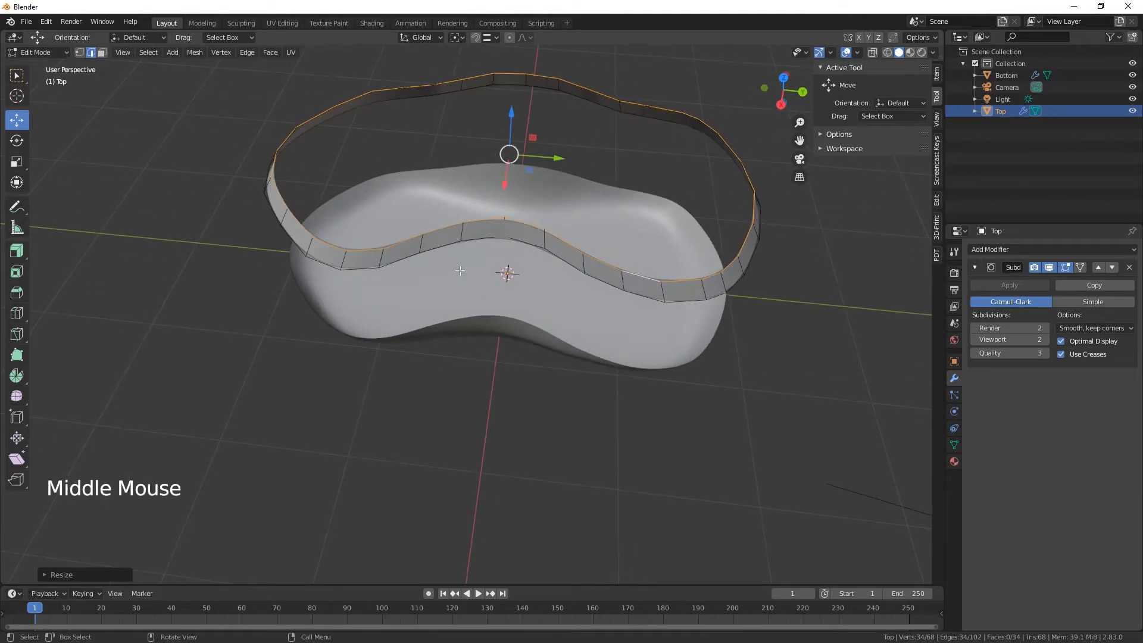
{"action": "key", "text": "1"}
{"action": "left_click", "coordinate": [464, 223]}
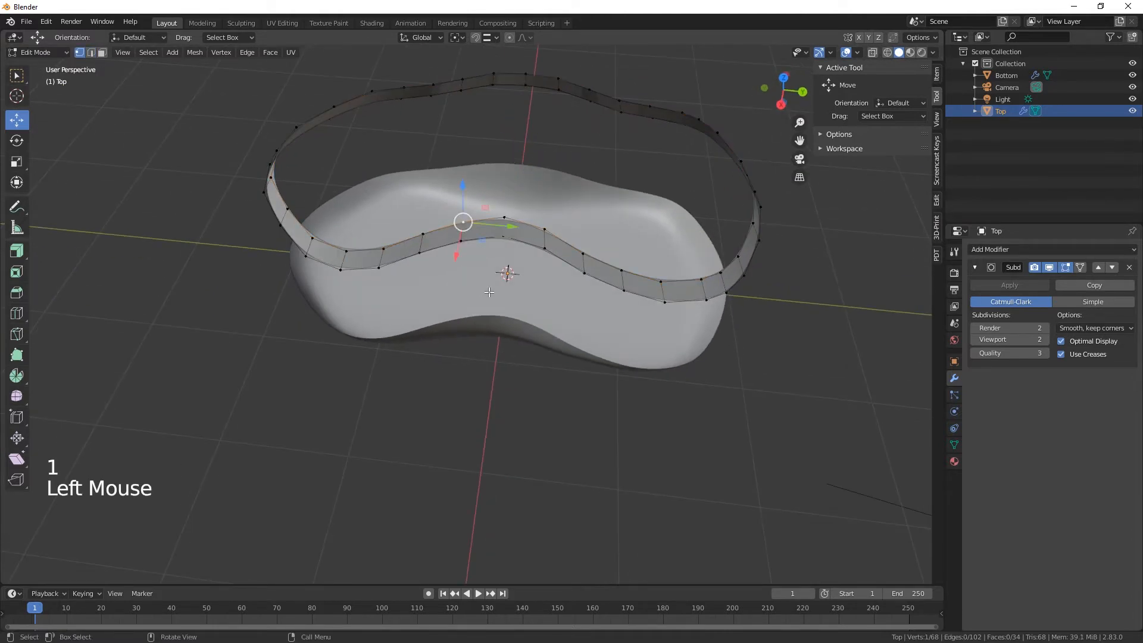
{"action": "middle_click_drag", "start_coordinate": [489, 292], "coordinate": [482, 113]}
{"action": "left_click", "coordinate": [481, 109], "text": "shift"}
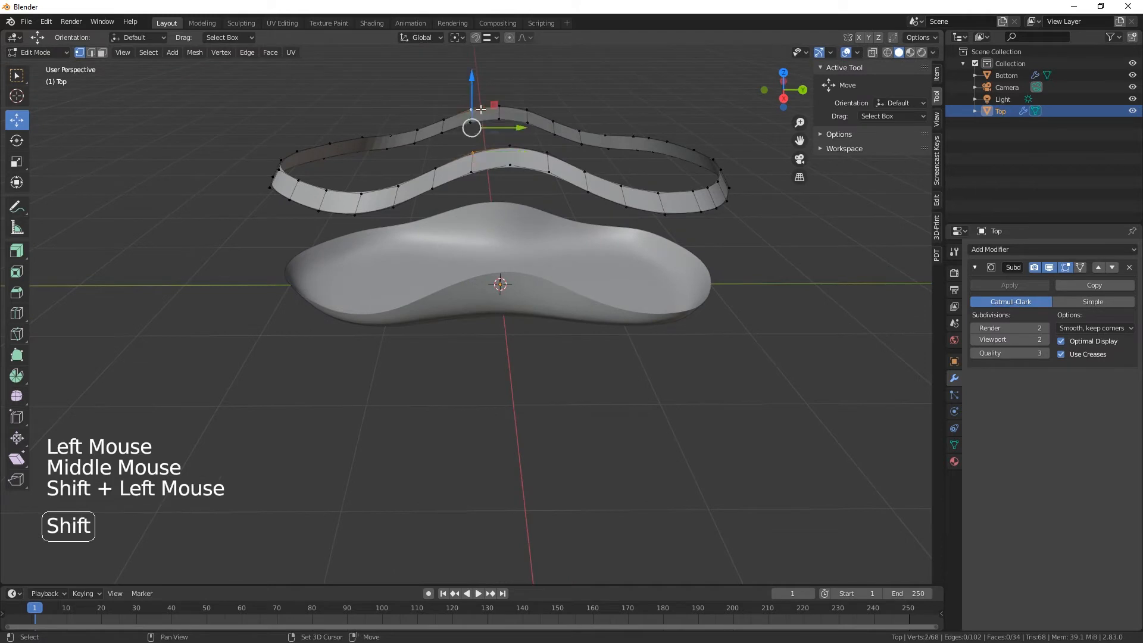
{"action": "left_click", "coordinate": [499, 106], "text": "shift"}
{"action": "left_click", "coordinate": [510, 146], "text": "shift"}
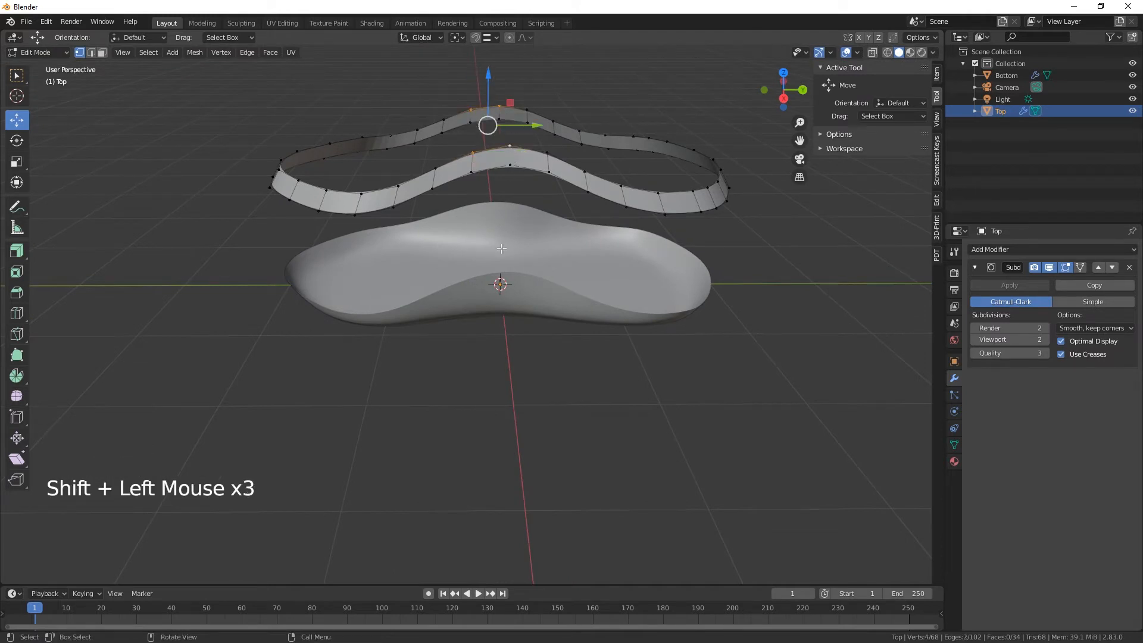
{"action": "key", "text": "f"}
Step: Fill two more adjoining faces across the opening, continuing from the waist face toward +Y with matching upper-edge vertices
{"action": "middle_click_drag", "start_coordinate": [501, 263], "coordinate": [534, 219]}
{"action": "left_click", "coordinate": [497, 195]}
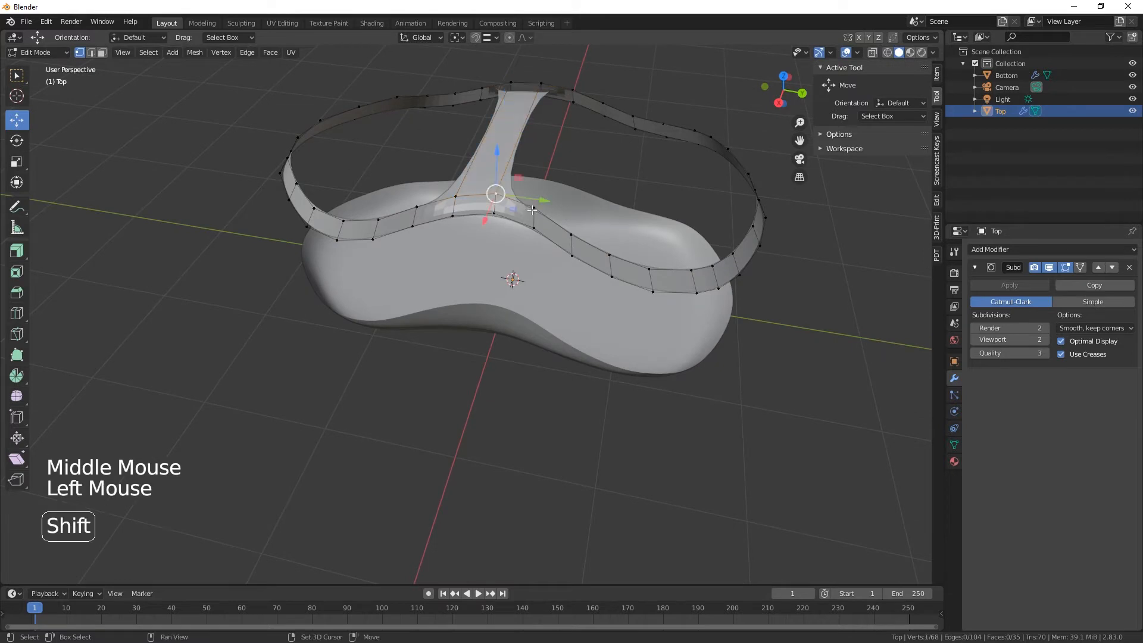
{"action": "left_click", "coordinate": [533, 208], "text": "shift"}
{"action": "left_click", "coordinate": [576, 91], "text": "shift"}
{"action": "left_click", "coordinate": [540, 84], "text": "shift"}
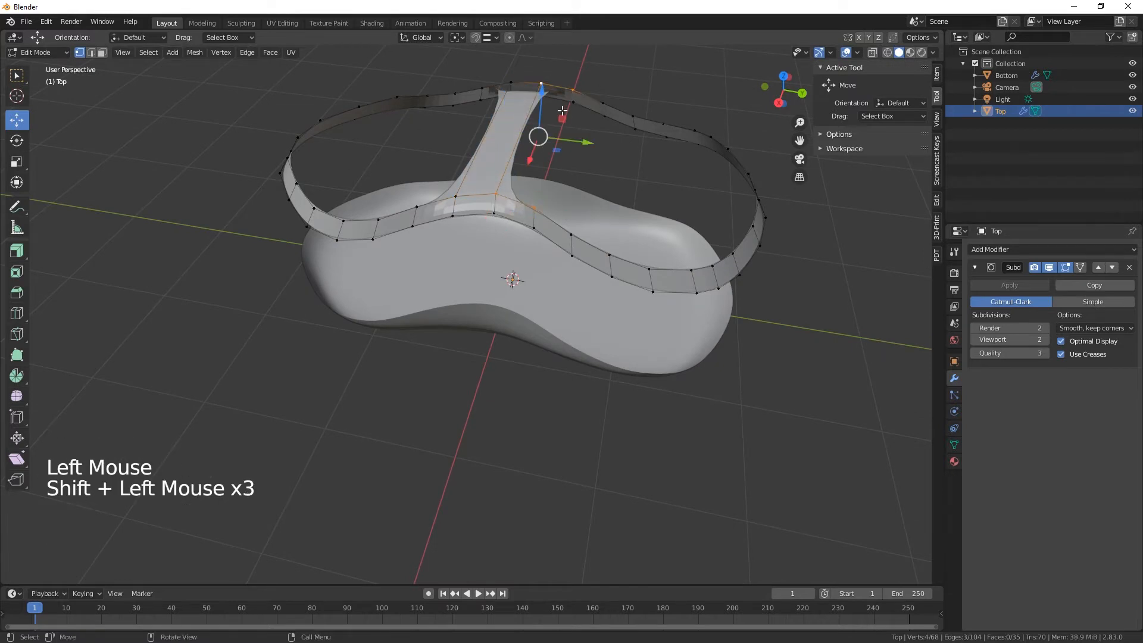
{"action": "key", "text": "f"}
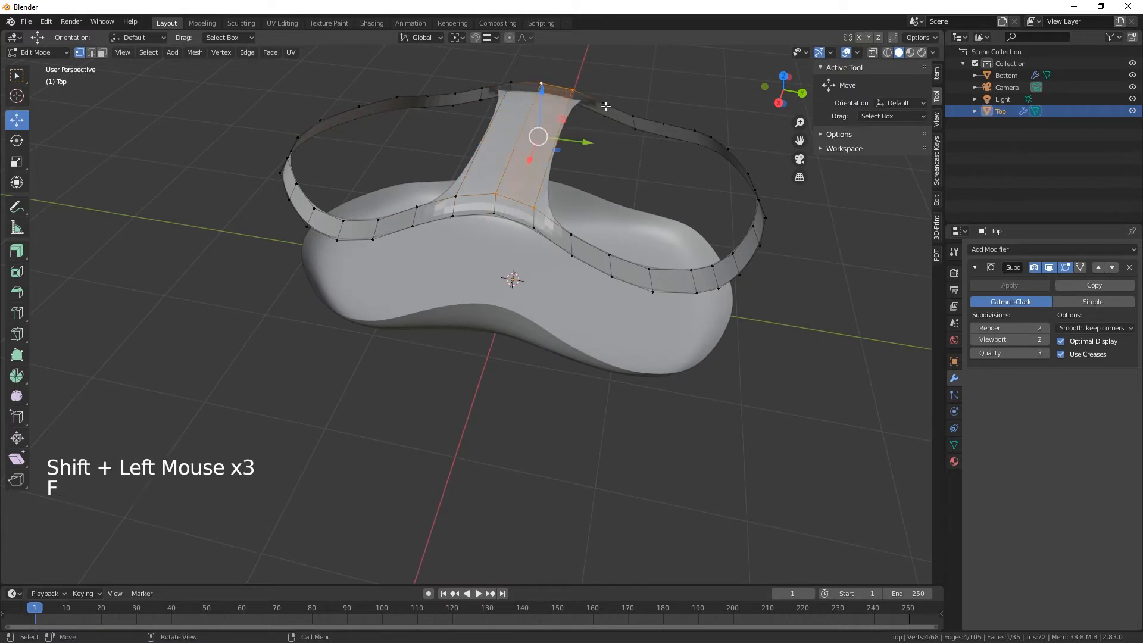
{"action": "left_click", "coordinate": [605, 107]}
{"action": "left_click", "coordinate": [572, 88], "text": "shift"}
{"action": "left_click", "coordinate": [534, 208], "text": "shift"}
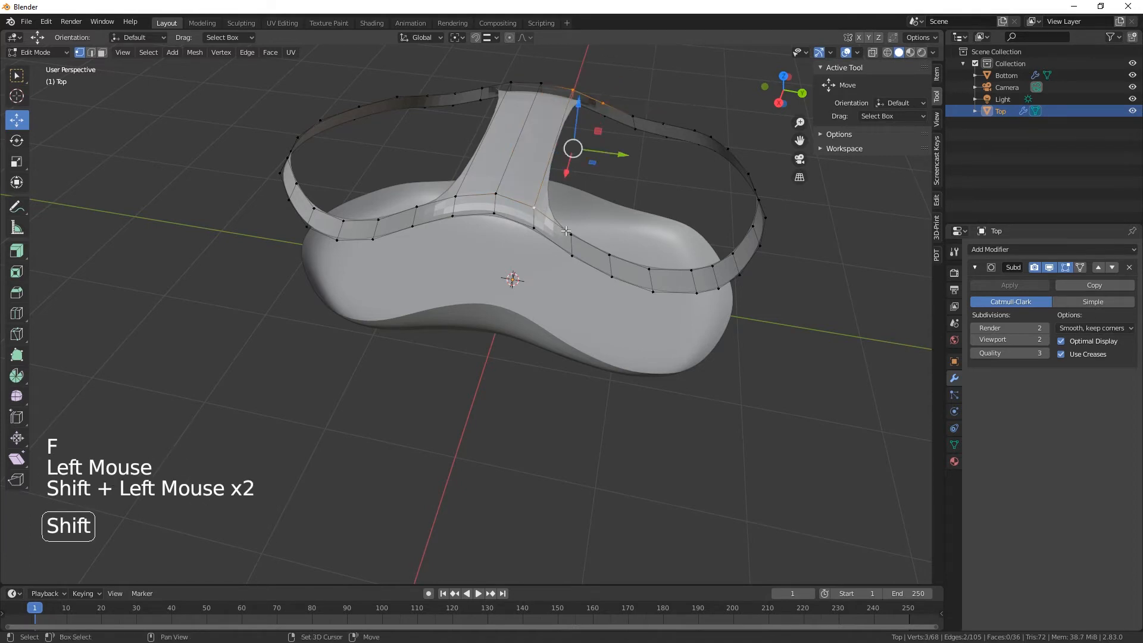
{"action": "left_click", "coordinate": [570, 235], "text": "shift"}
{"action": "key", "text": "f"}
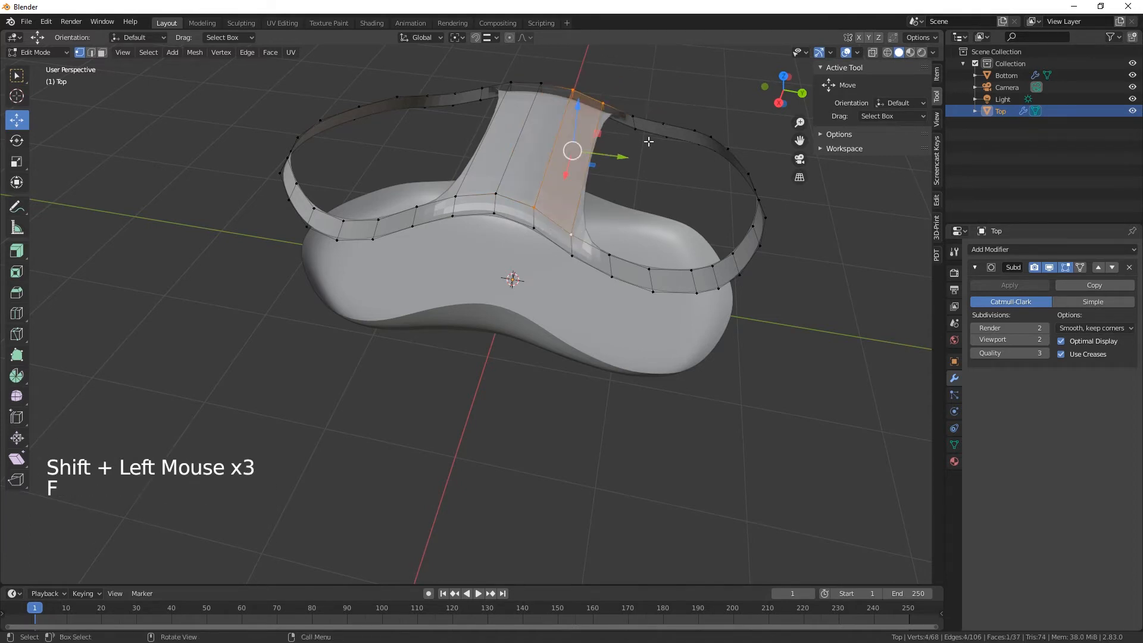
Step: Extend the fill toward +Y with two more four-sided faces across the opening, each joining neighbouring upper-edge vertices on both sides
{"action": "left_click", "coordinate": [633, 116]}
{"action": "left_click", "coordinate": [603, 104], "text": "shift"}
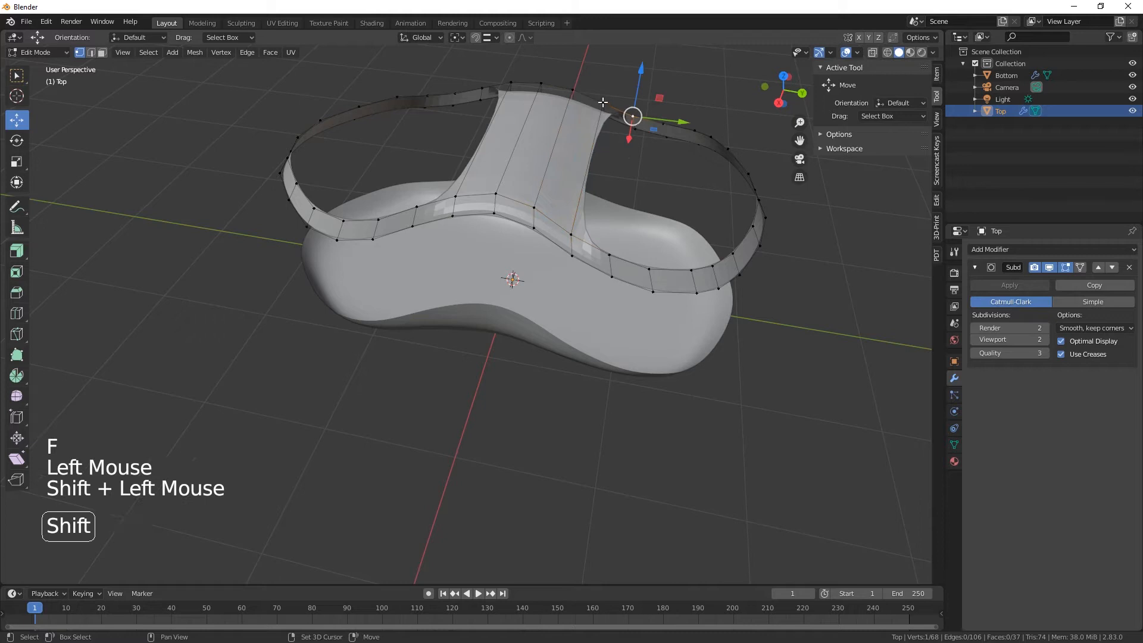
{"action": "left_click", "coordinate": [570, 235], "text": "shift"}
{"action": "left_click", "coordinate": [610, 255], "text": "shift"}
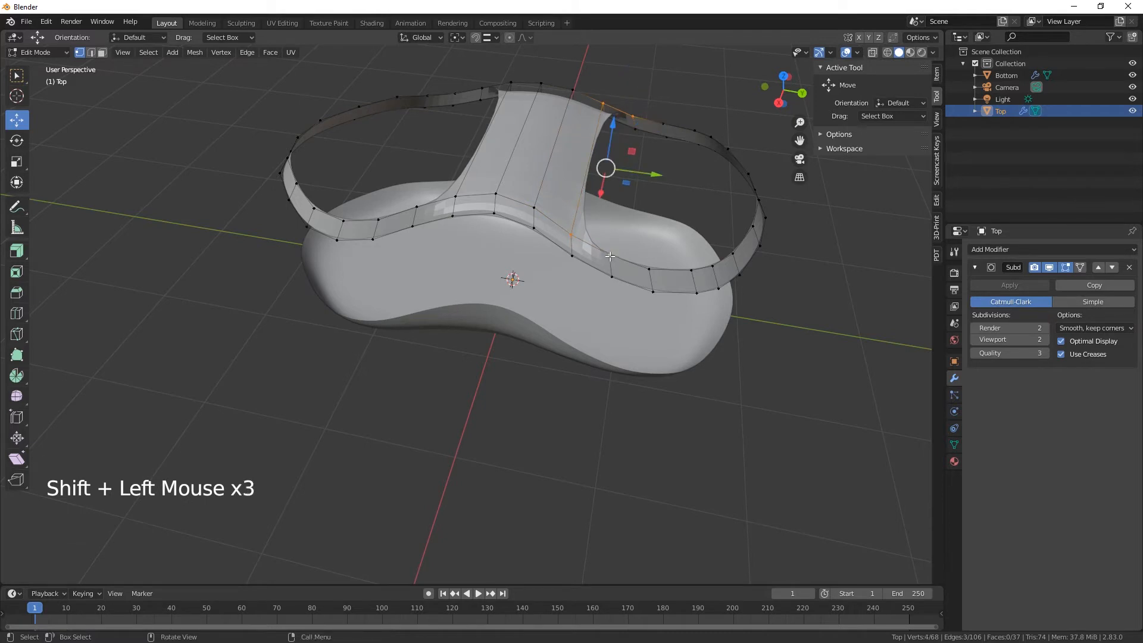
{"action": "key", "text": "f"}
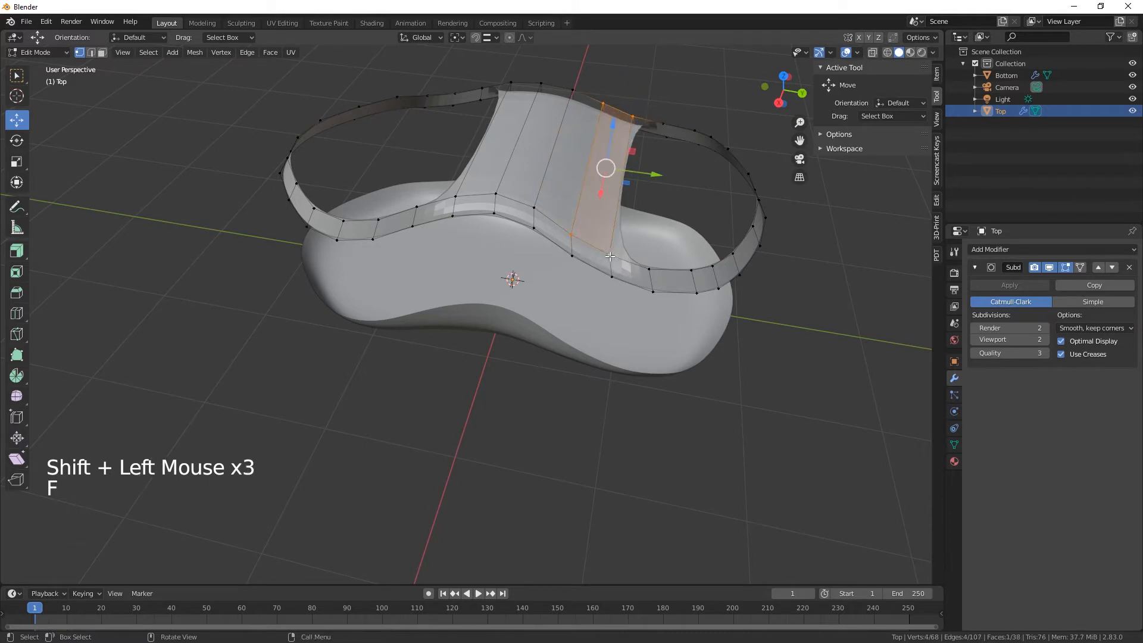
{"action": "left_click", "coordinate": [659, 123], "text": "shift"}
{"action": "left_click", "coordinate": [661, 123]}
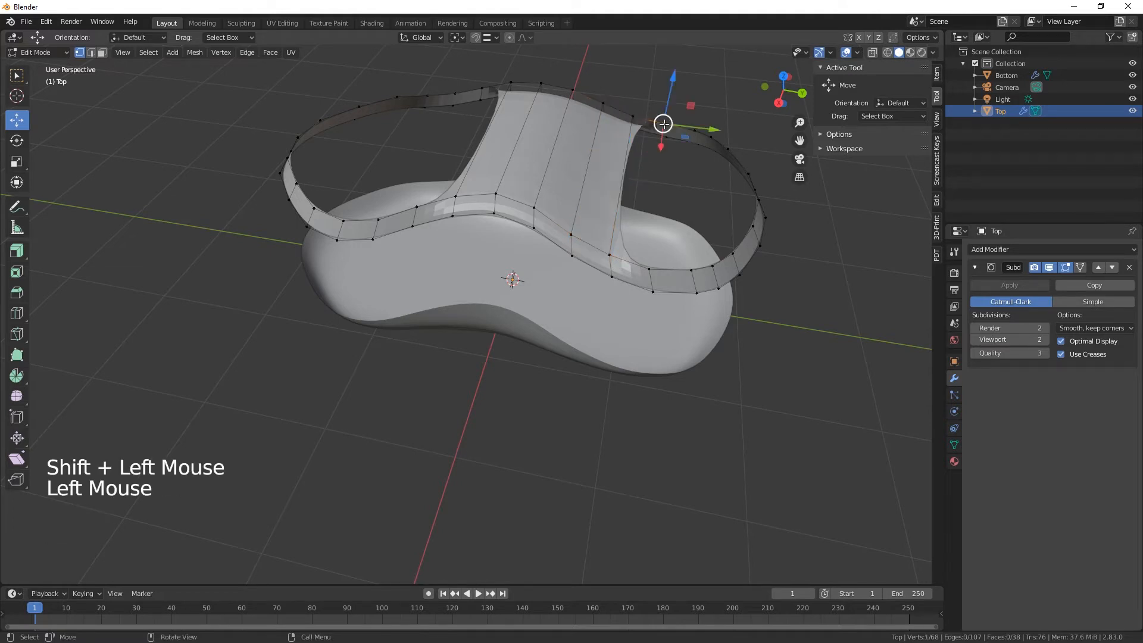
{"action": "left_click", "coordinate": [634, 117], "text": "shift"}
{"action": "left_click", "coordinate": [612, 257], "text": "shift"}
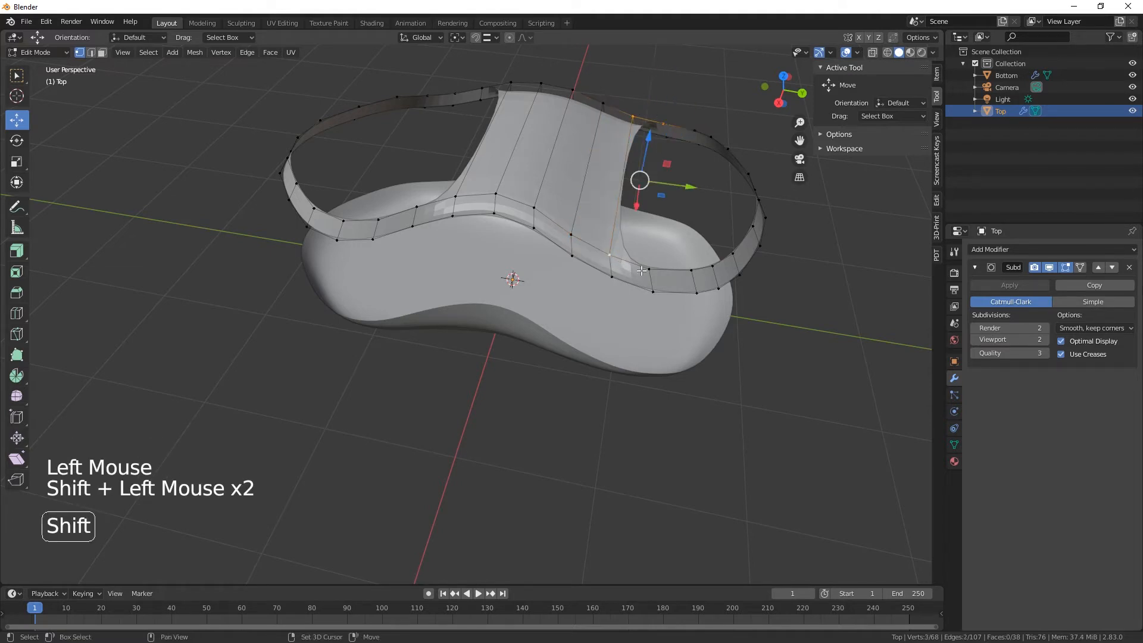
{"action": "left_click", "coordinate": [648, 272], "text": "shift"}
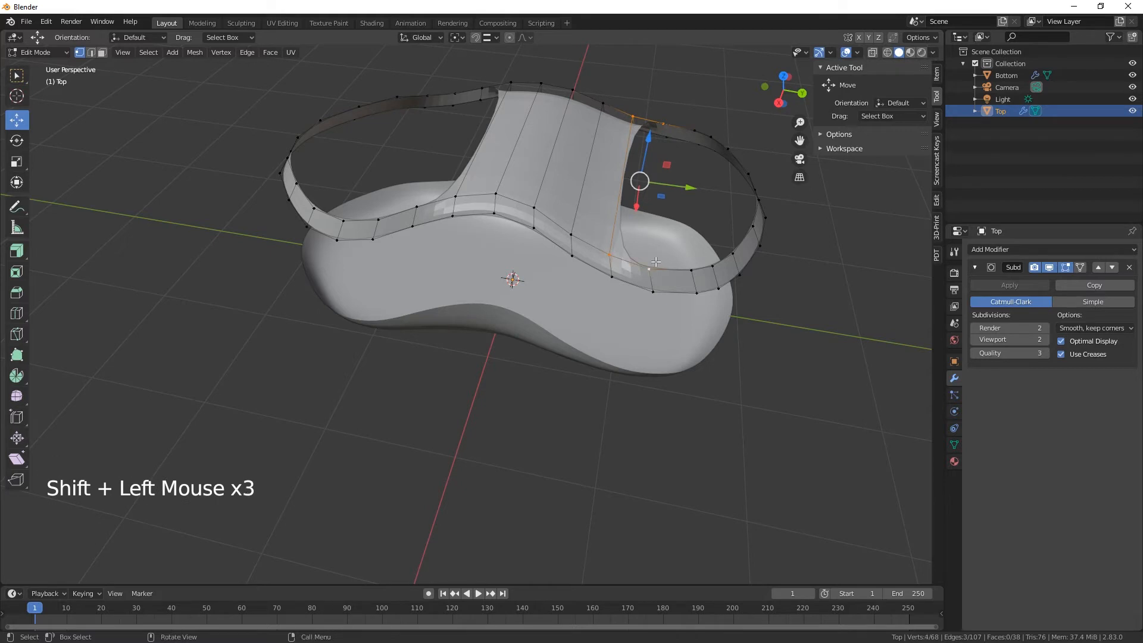
{"action": "key", "text": "f"}
Step: Fill two further faces across the widest part of the +Y half, using matching upper-edge vertex pairs from both sides
{"action": "left_click", "coordinate": [694, 129]}
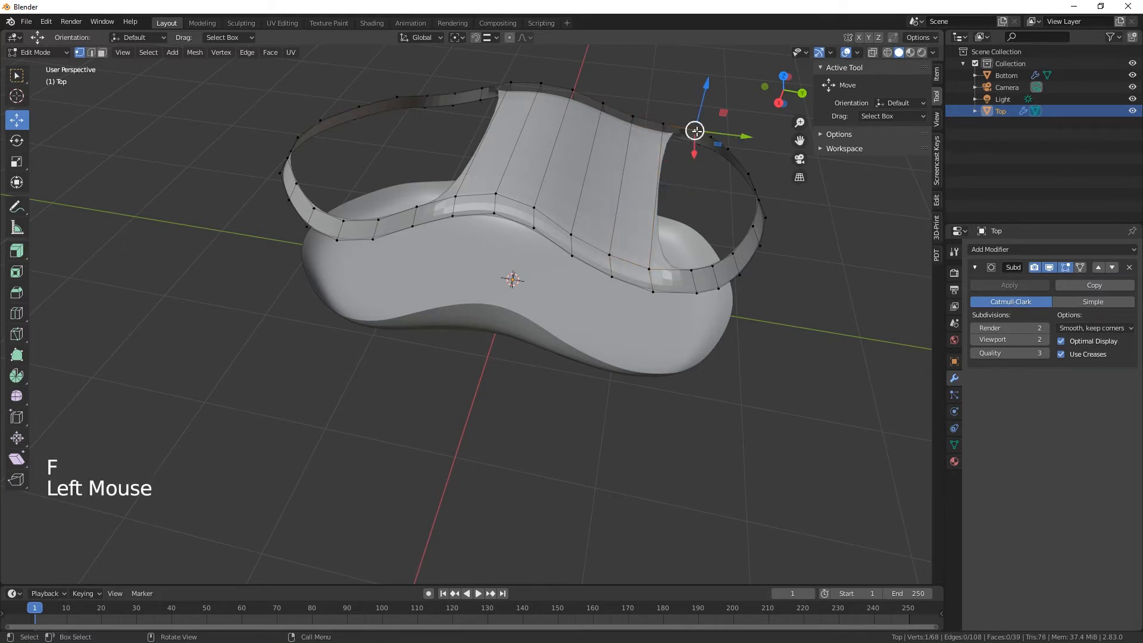
{"action": "left_click", "coordinate": [662, 124], "text": "shift"}
{"action": "left_click", "coordinate": [654, 270], "text": "shift"}
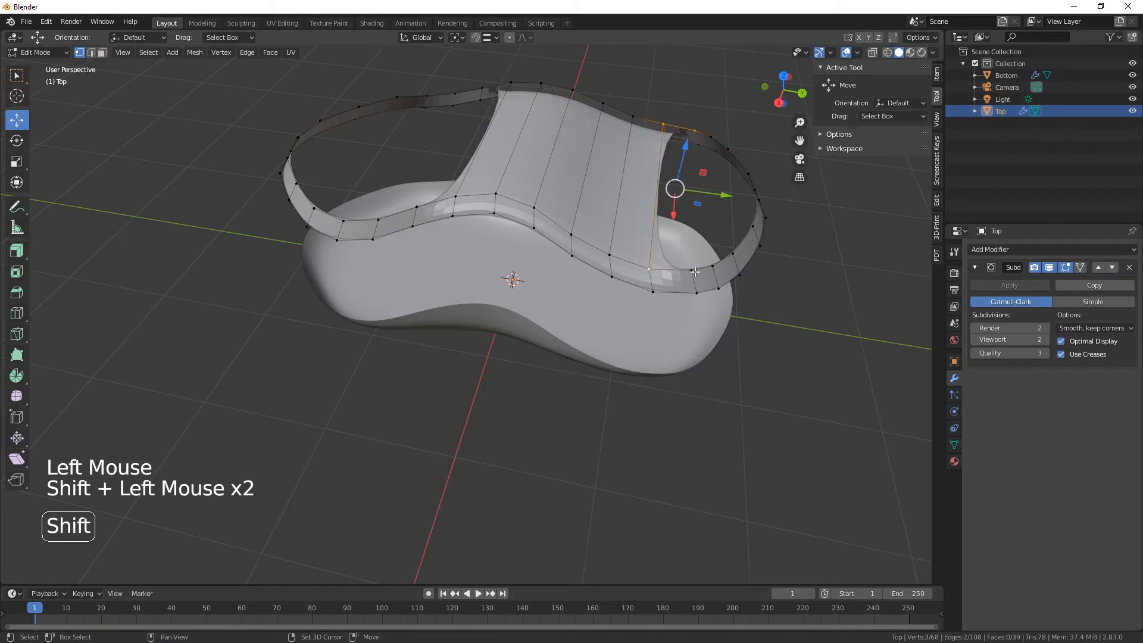
{"action": "left_click", "coordinate": [693, 271], "text": "shift"}
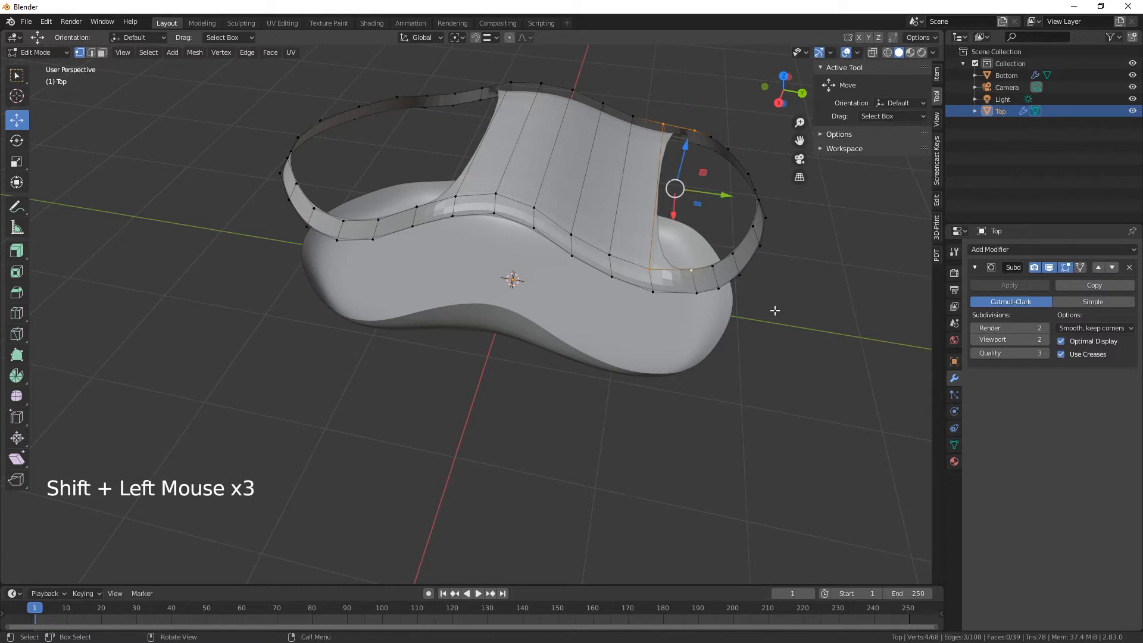
{"action": "key", "text": "f"}
{"action": "middle_click_drag", "start_coordinate": [776, 331], "coordinate": [672, 355]}
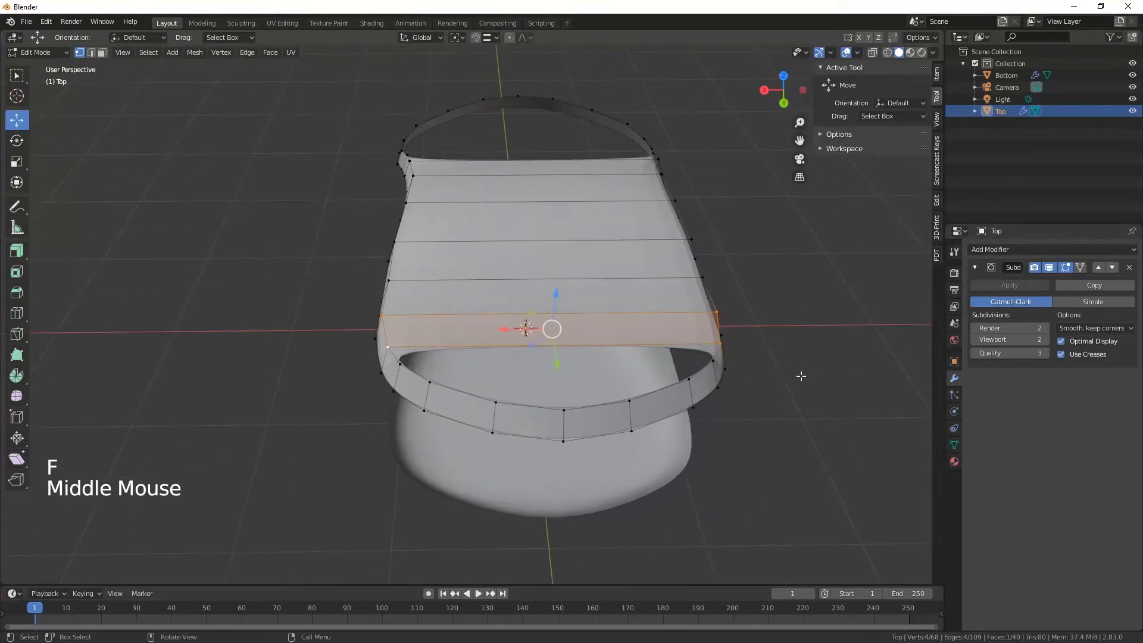
{"action": "left_click", "coordinate": [721, 344]}
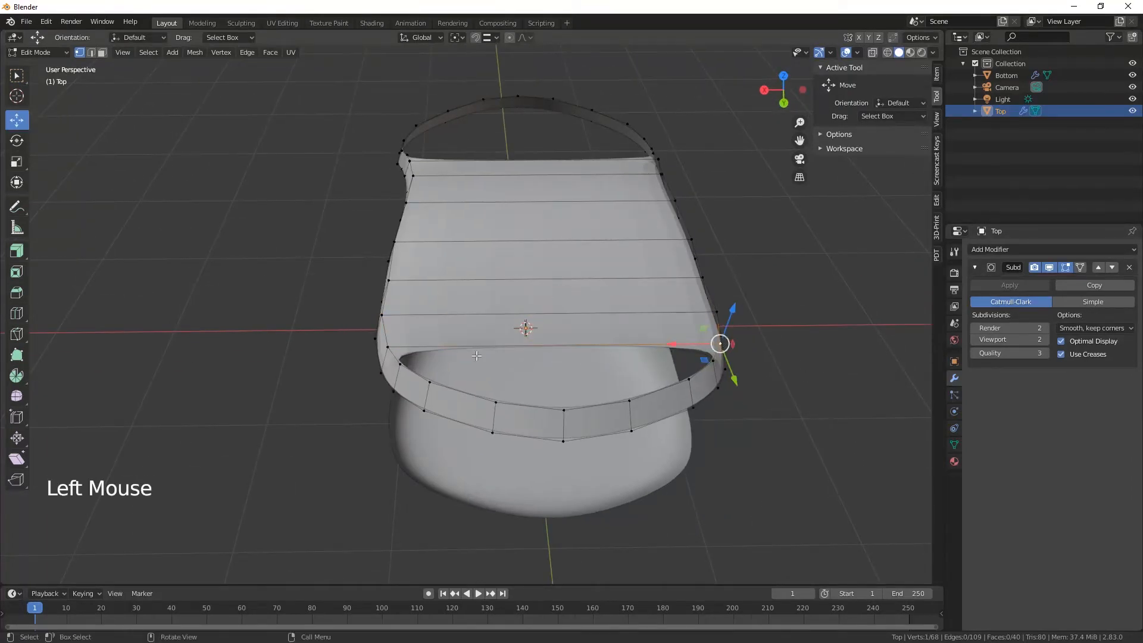
{"action": "left_click", "coordinate": [388, 346], "text": "shift"}
{"action": "left_click", "coordinate": [398, 361], "text": "shift"}
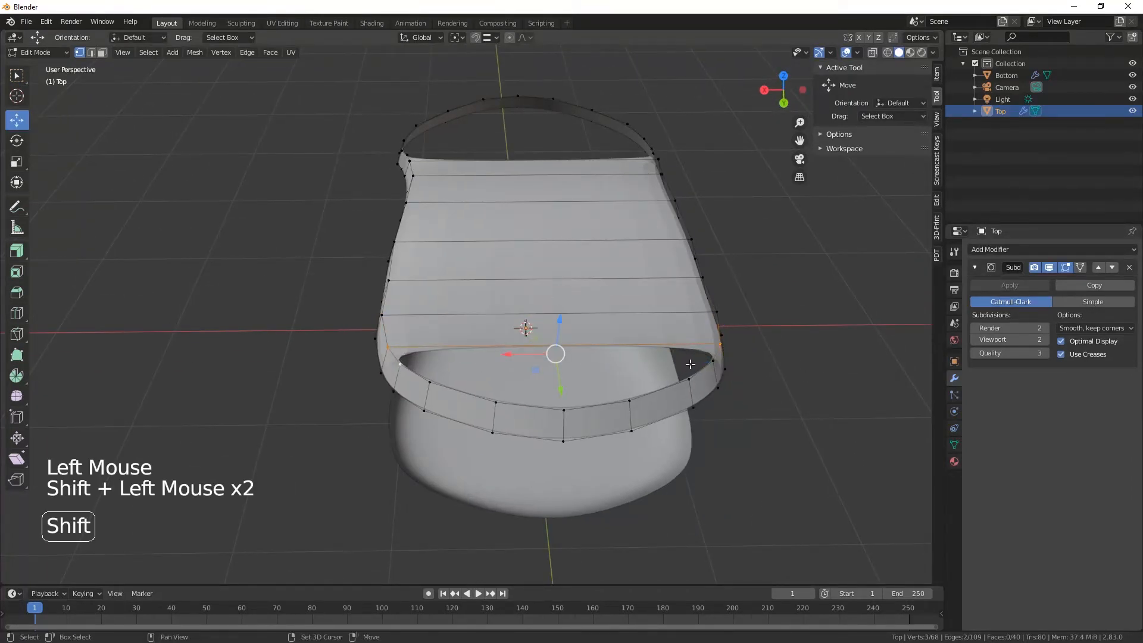
{"action": "left_click", "coordinate": [711, 361], "text": "shift"}
{"action": "key", "text": "f"}
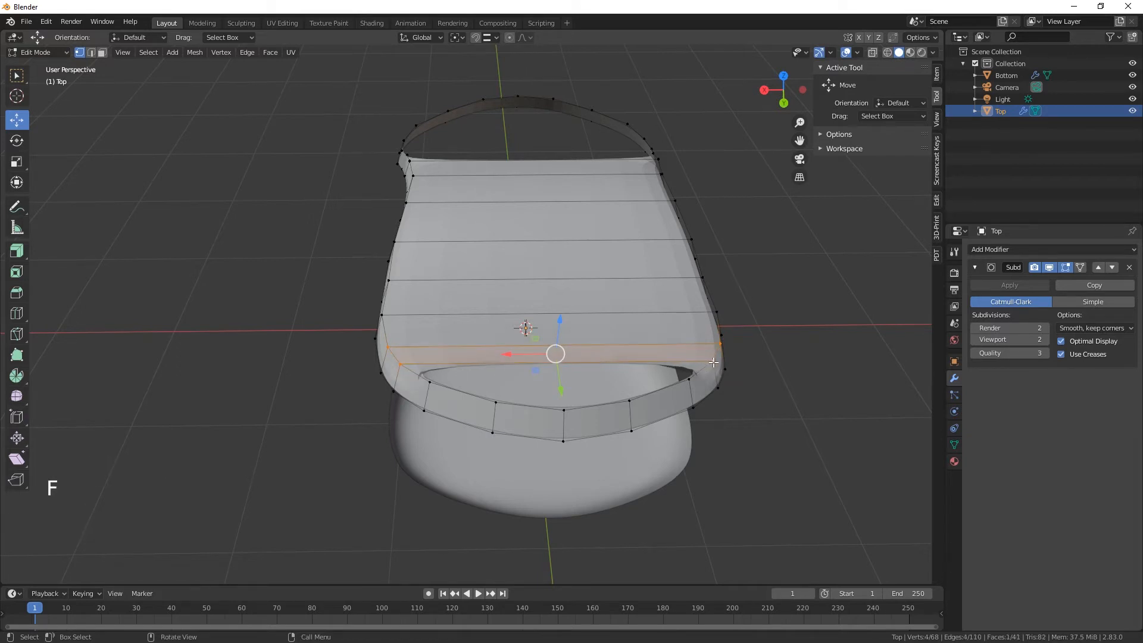
Step: Fill the last four-sided face before the rounded +Y tip between the adjoining upper-edge vertices on both sides
{"action": "left_click", "coordinate": [710, 359]}
{"action": "left_click", "coordinate": [416, 374], "text": "shift"}
{"action": "left_click", "coordinate": [428, 381], "text": "shift"}
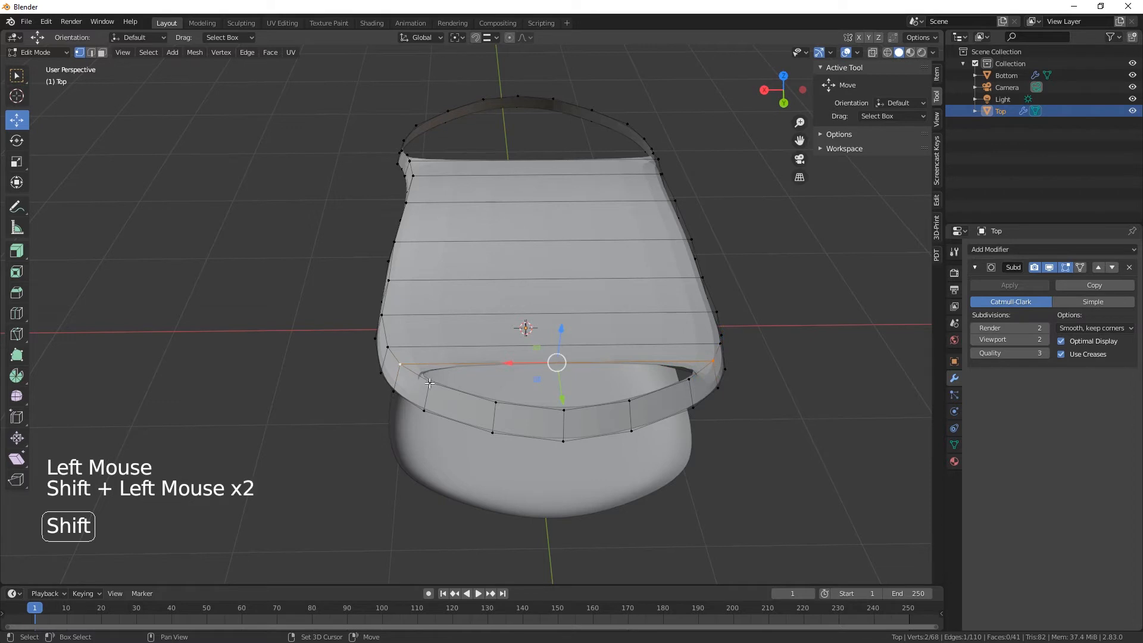
{"action": "left_click", "coordinate": [690, 379], "text": "shift"}
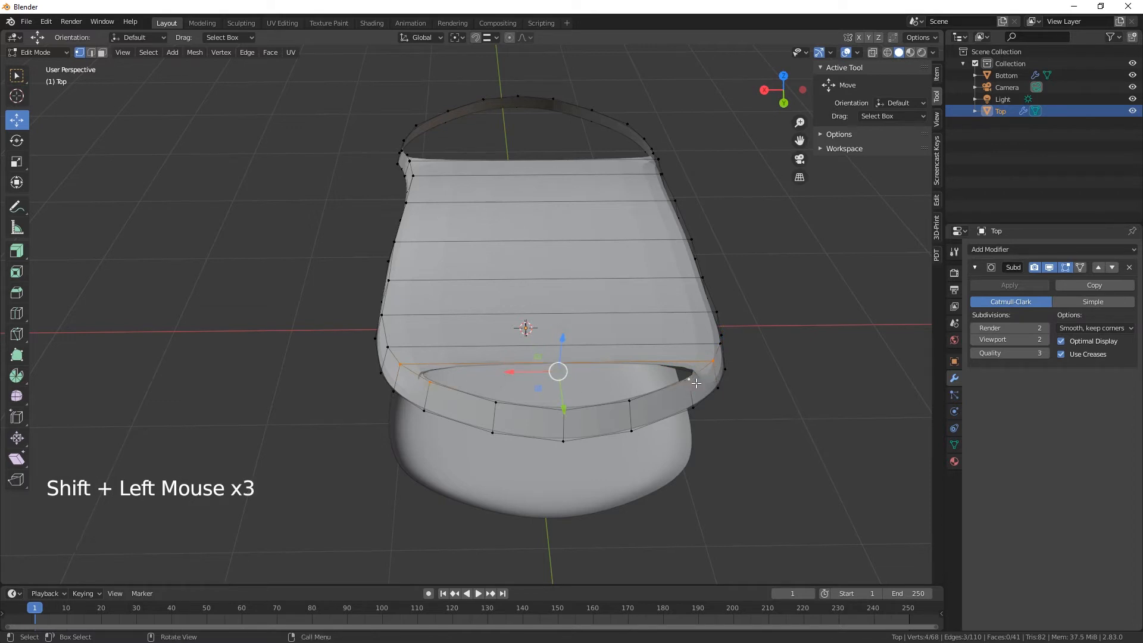
{"action": "key", "text": "f"}
Step: Close the remaining opening at the +Y tip with a single face through its five upper-edge vertices
{"action": "left_click", "coordinate": [688, 379]}
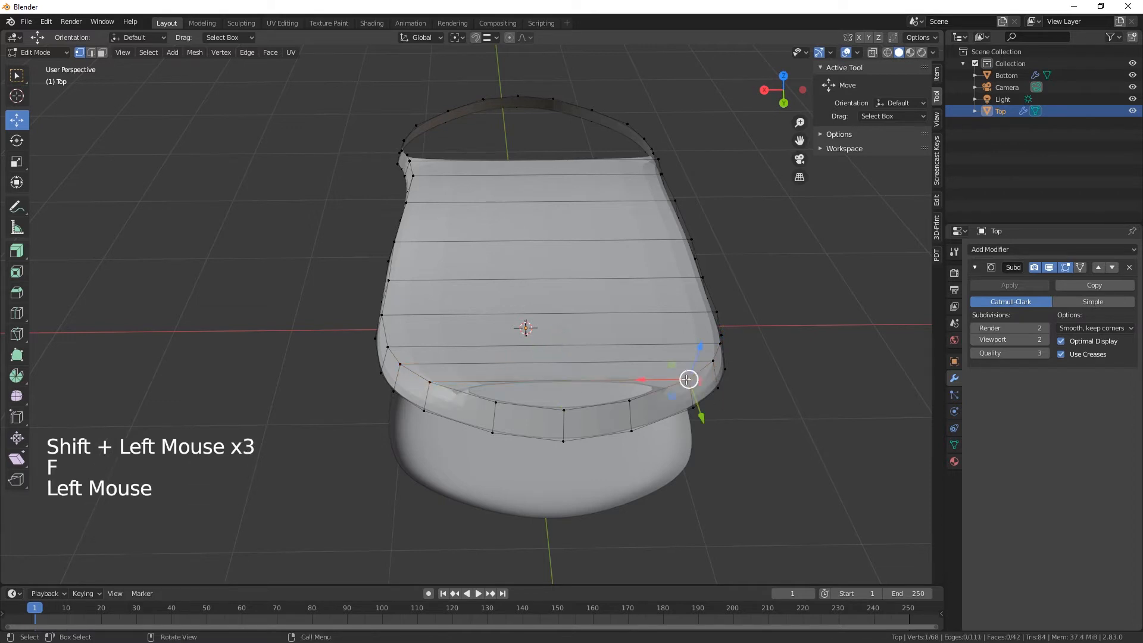
{"action": "left_click", "coordinate": [430, 384], "text": "shift"}
{"action": "left_click", "coordinate": [497, 403], "text": "shift"}
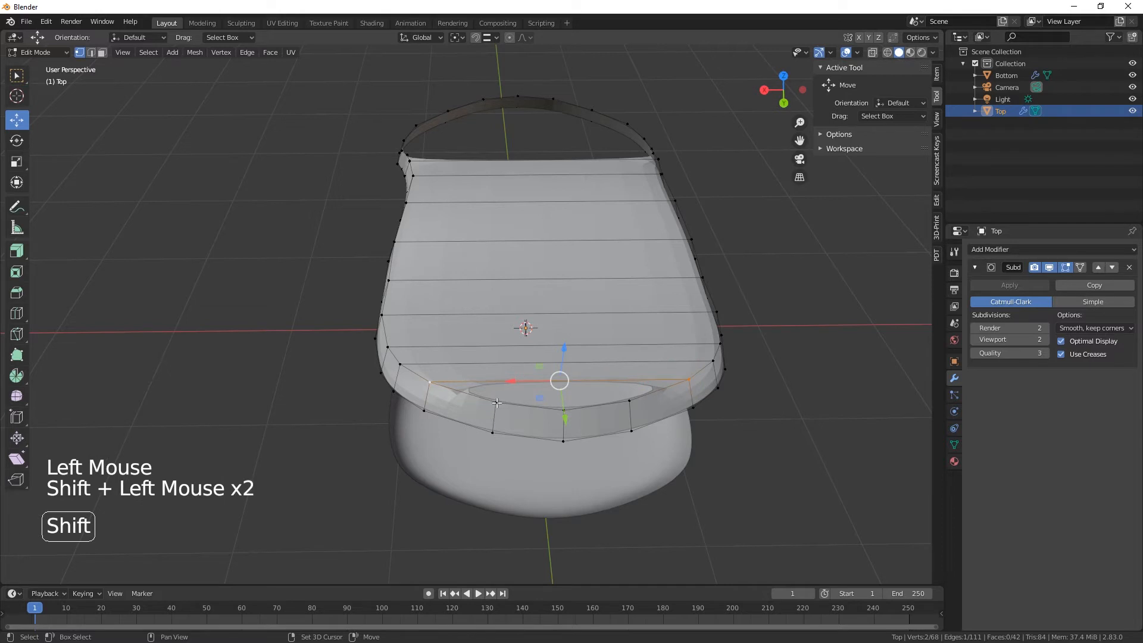
{"action": "left_click", "coordinate": [565, 411], "text": "shift"}
{"action": "left_click", "coordinate": [658, 404], "text": "shift"}
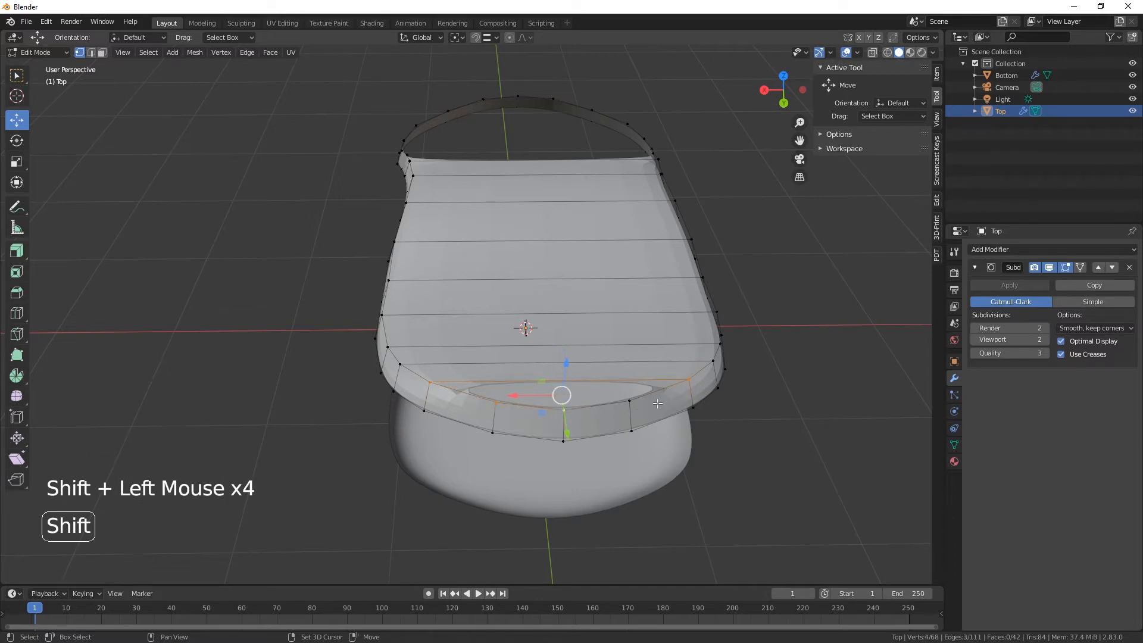
{"action": "left_click", "coordinate": [655, 406], "text": "shift"}
{"action": "key", "text": "f"}
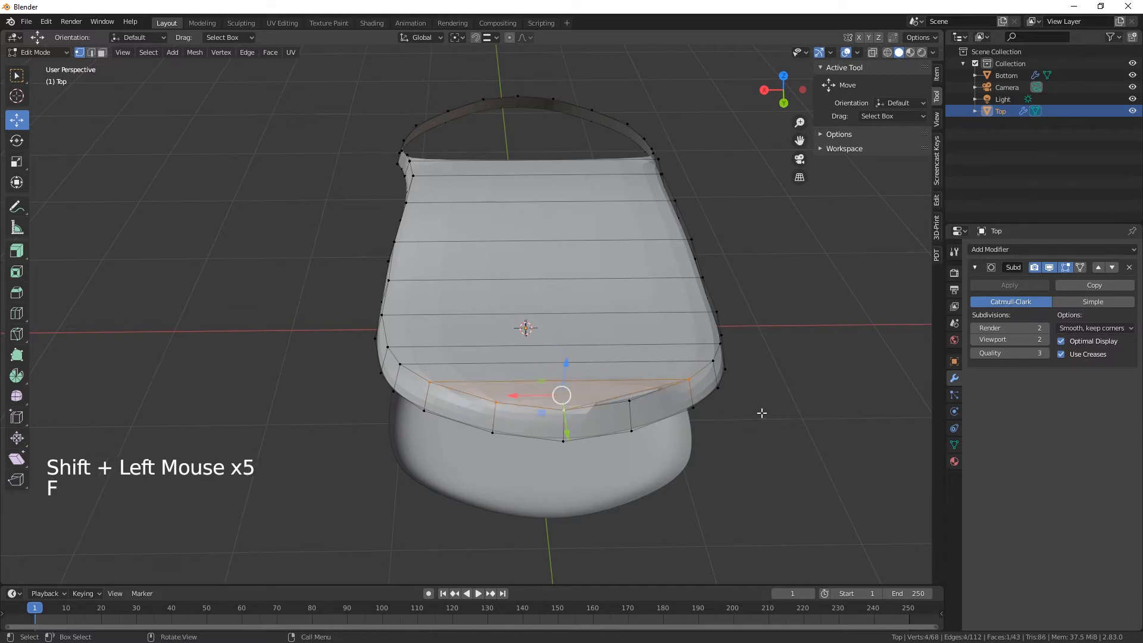
{"action": "middle_click_drag", "start_coordinate": [748, 425], "coordinate": [737, 456]}
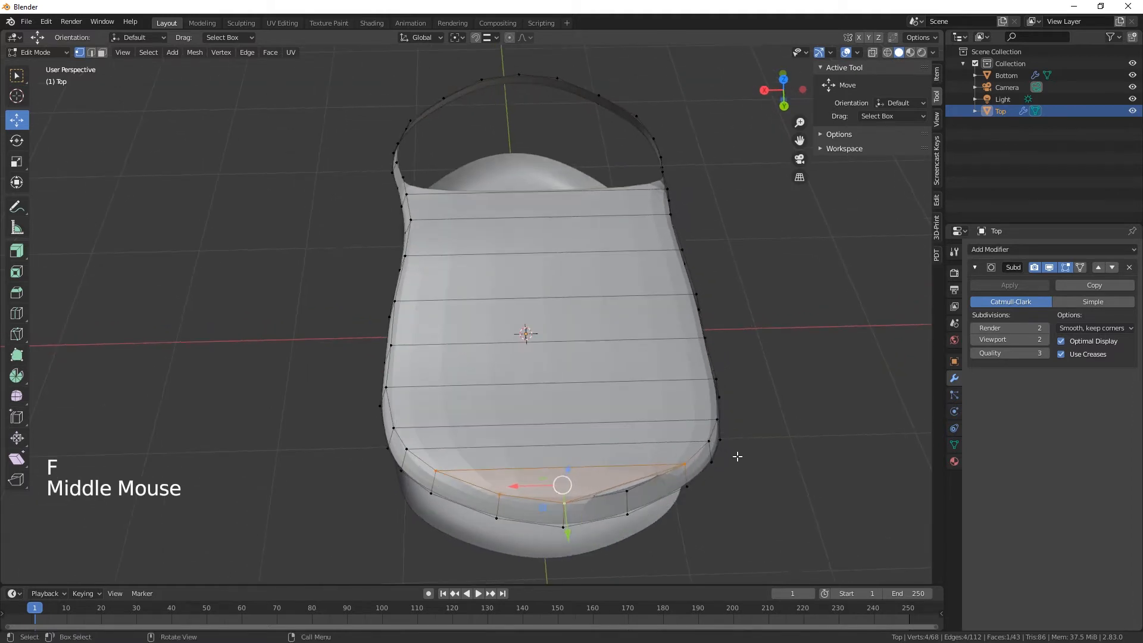
{"action": "key", "text": "ctrl+z"}
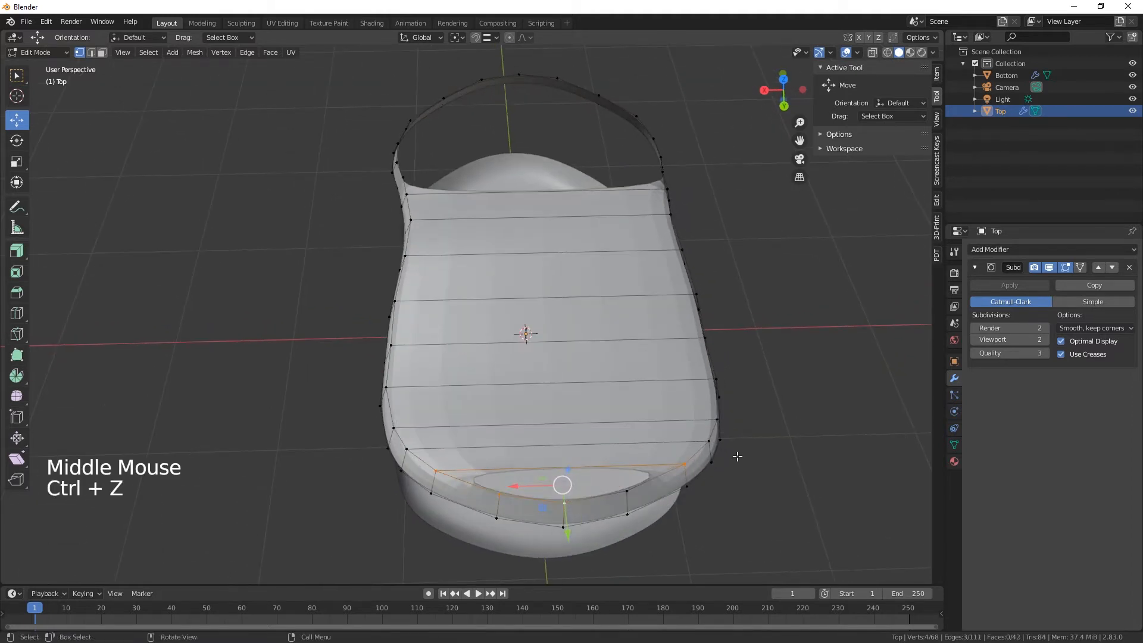
{"action": "left_click", "coordinate": [626, 491], "text": "shift"}
{"action": "key", "text": "f"}
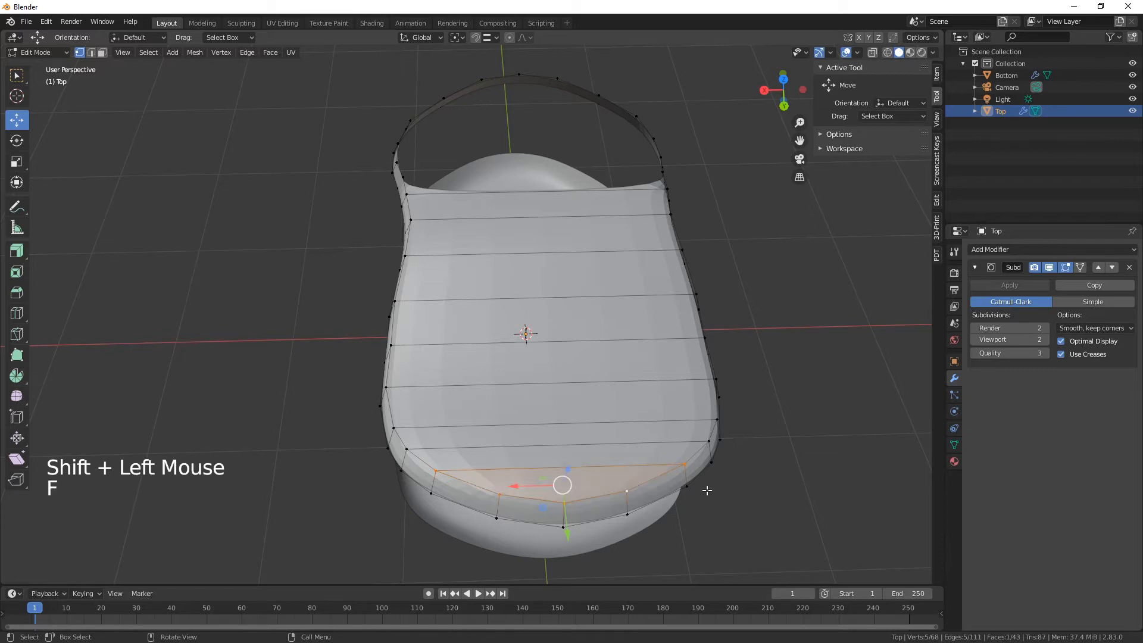
Step: Fill two adjoining faces across the opening from the waist face toward -Y, using matching upper-edge vertices on both sides
{"action": "middle_click_drag", "start_coordinate": [624, 519], "coordinate": [864, 513]}
{"action": "middle_click_drag", "start_coordinate": [591, 323], "coordinate": [525, 283]}
{"action": "left_click", "coordinate": [497, 195]}
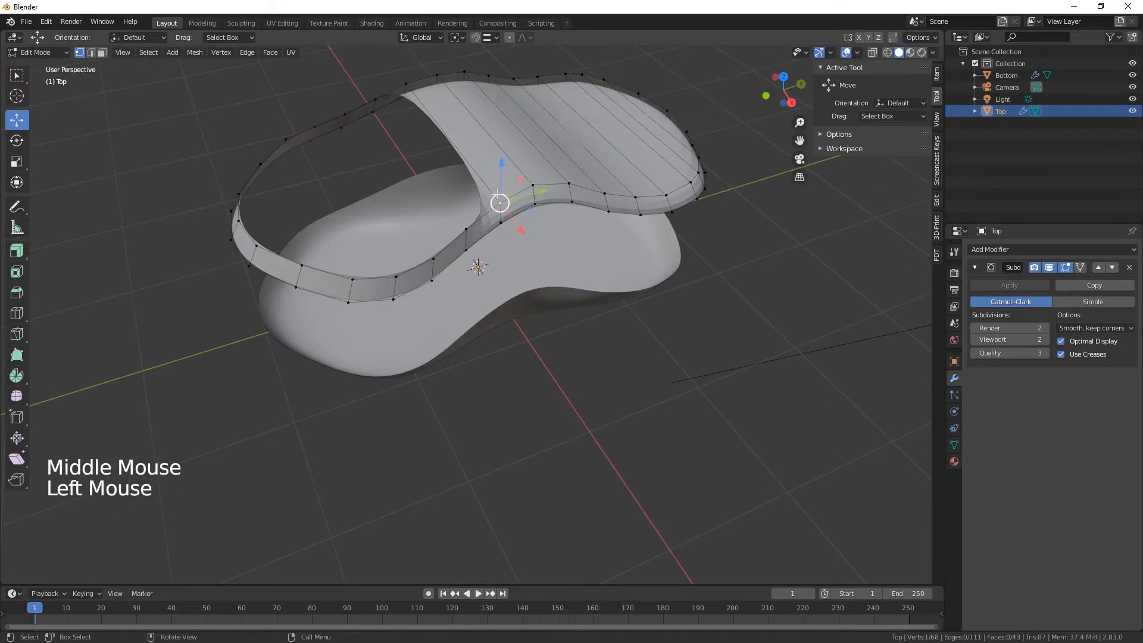
{"action": "left_click", "coordinate": [400, 88], "text": "shift"}
{"action": "left_click", "coordinate": [374, 99], "text": "shift"}
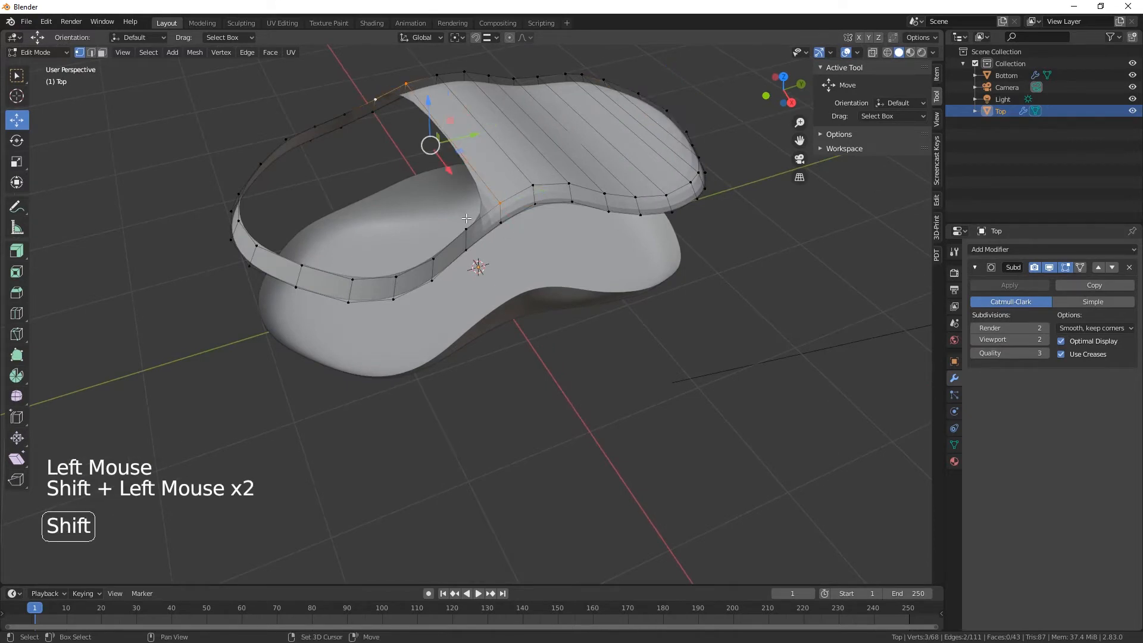
{"action": "left_click", "coordinate": [465, 227], "text": "shift"}
{"action": "key", "text": "f"}
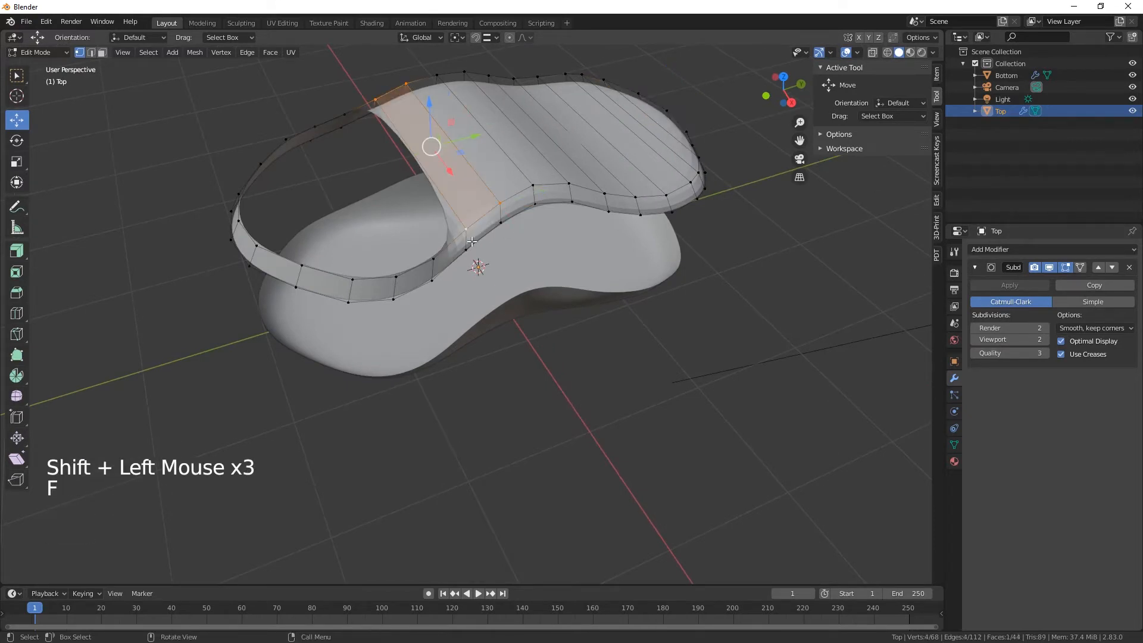
{"action": "left_click", "coordinate": [466, 228]}
{"action": "left_click", "coordinate": [375, 99], "text": "shift"}
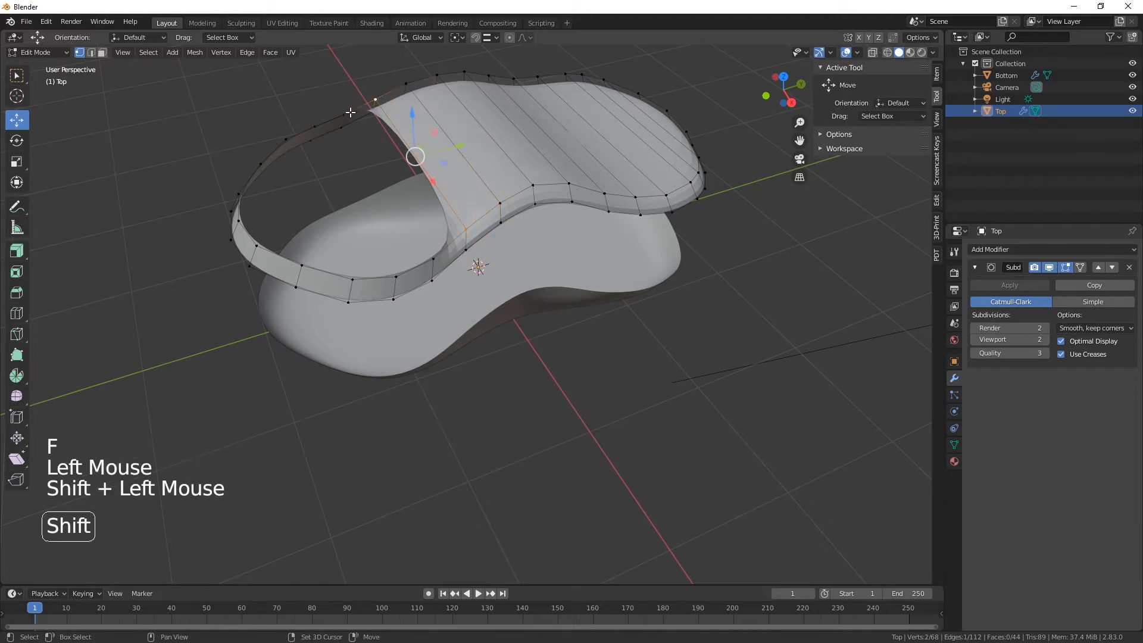
{"action": "left_click", "coordinate": [344, 113], "text": "shift"}
{"action": "left_click", "coordinate": [433, 259], "text": "shift"}
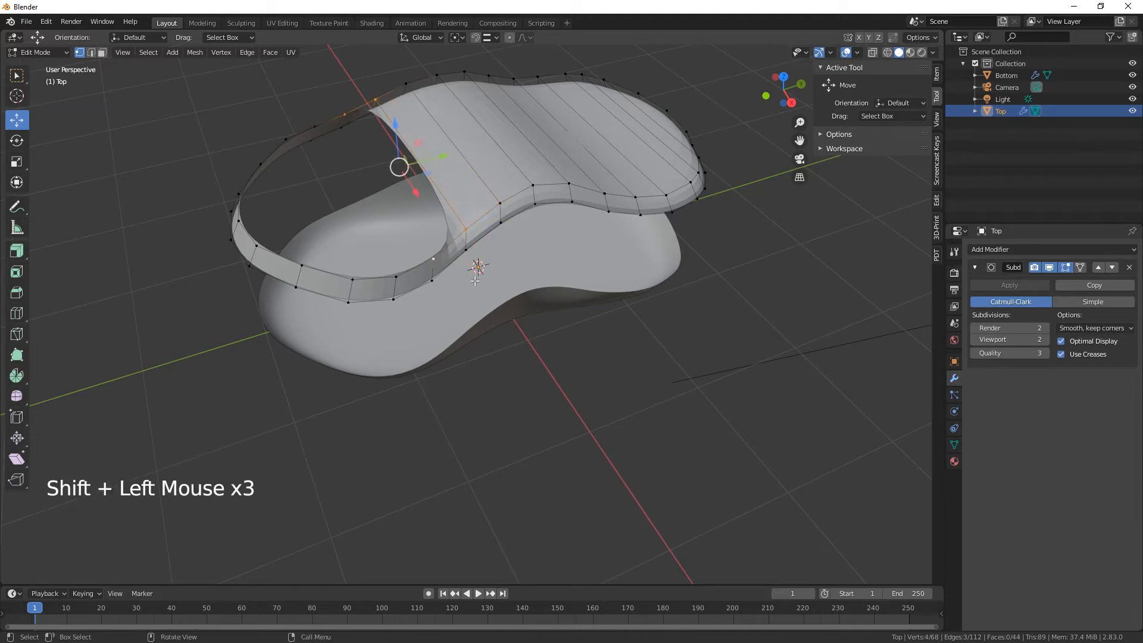
{"action": "key", "text": "f"}
Step: Continue the fill toward -Y with two more four-sided faces spanning the opening between matching upper-edge vertices
{"action": "left_click", "coordinate": [431, 260]}
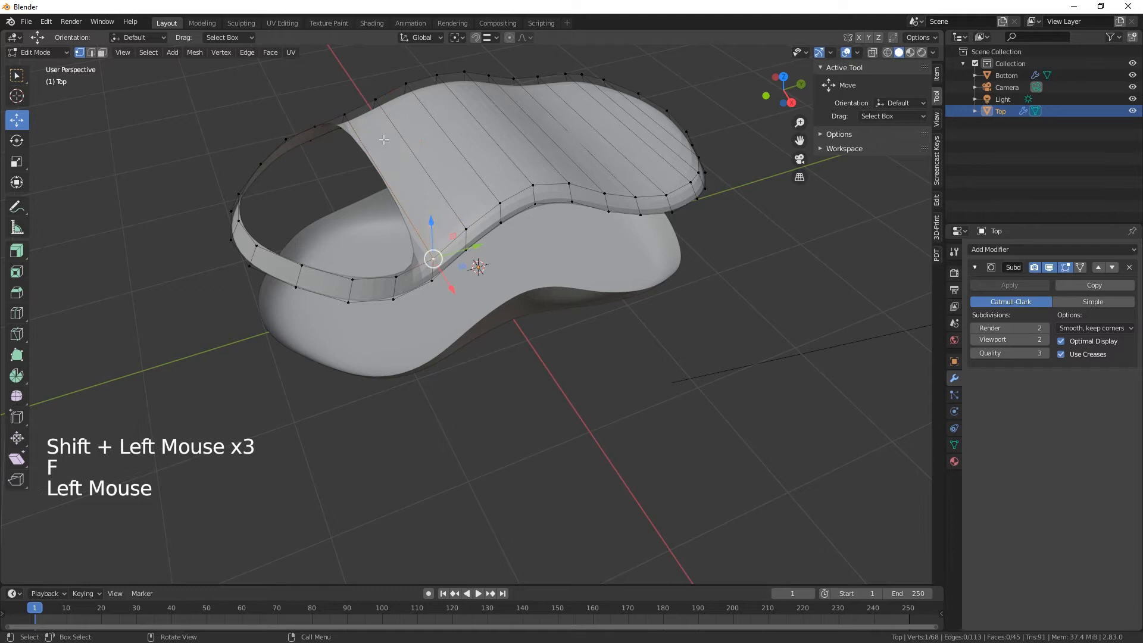
{"action": "left_click", "coordinate": [344, 114], "text": "shift"}
{"action": "left_click", "coordinate": [314, 126], "text": "shift"}
{"action": "left_click", "coordinate": [392, 275], "text": "shift"}
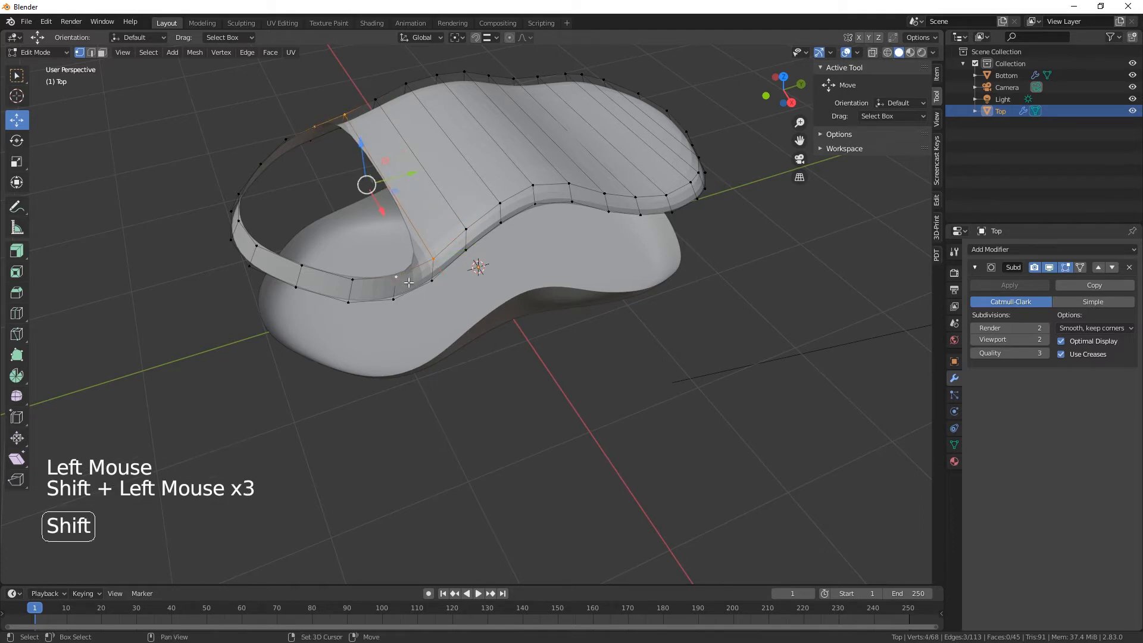
{"action": "key", "text": "f"}
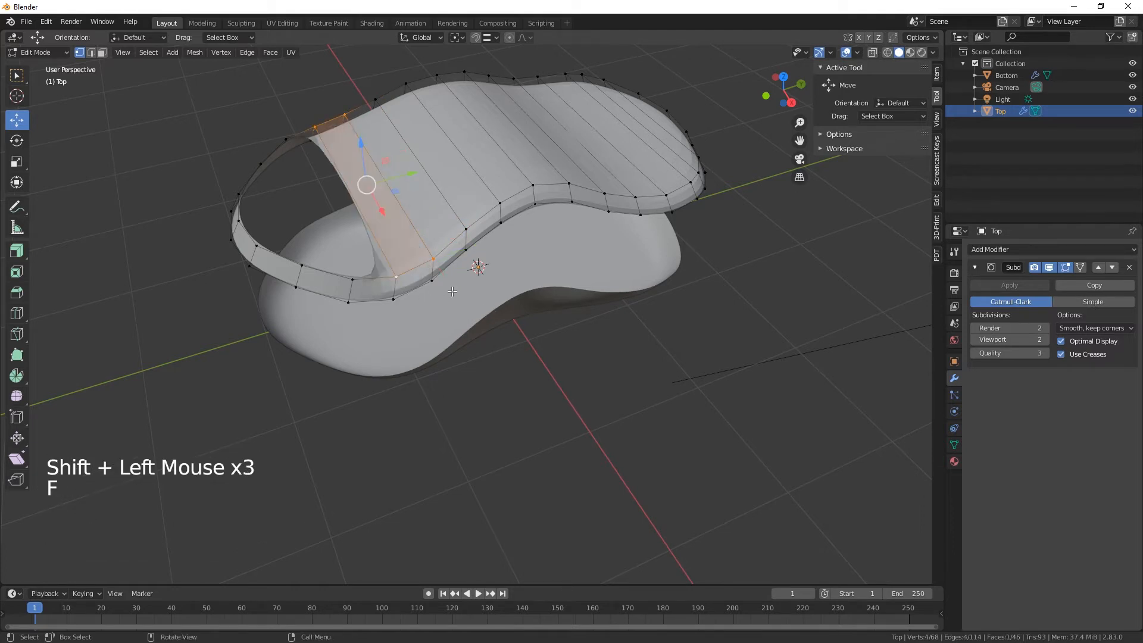
{"action": "left_click", "coordinate": [396, 278]}
{"action": "left_click", "coordinate": [314, 127], "text": "shift"}
{"action": "left_click", "coordinate": [287, 138], "text": "shift"}
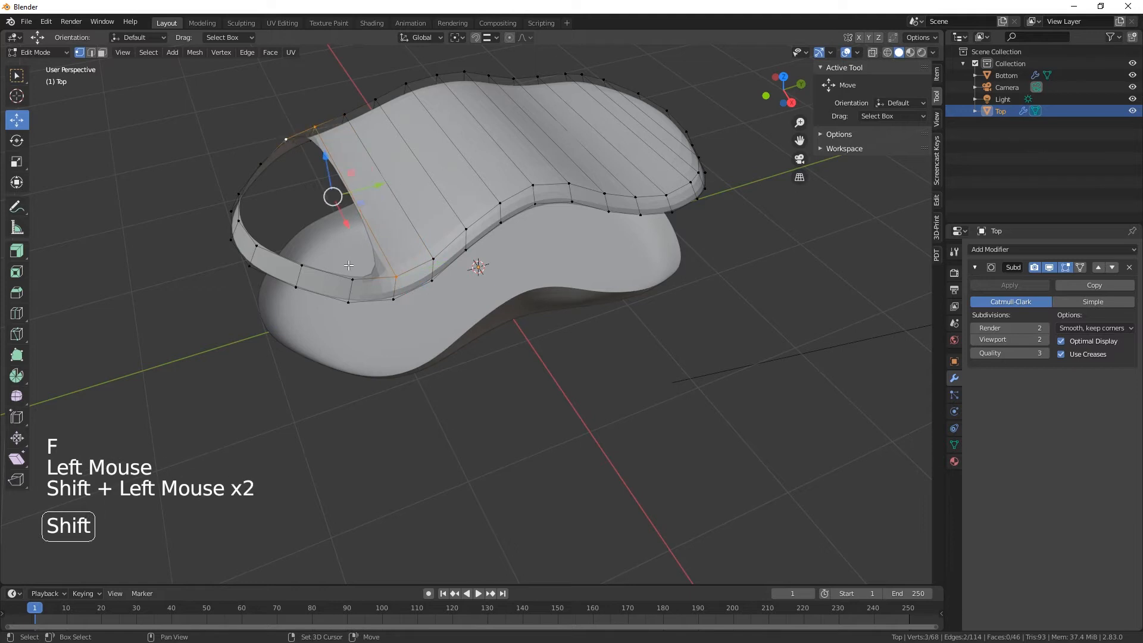
{"action": "left_click", "coordinate": [352, 278], "text": "shift"}
{"action": "key", "text": "f"}
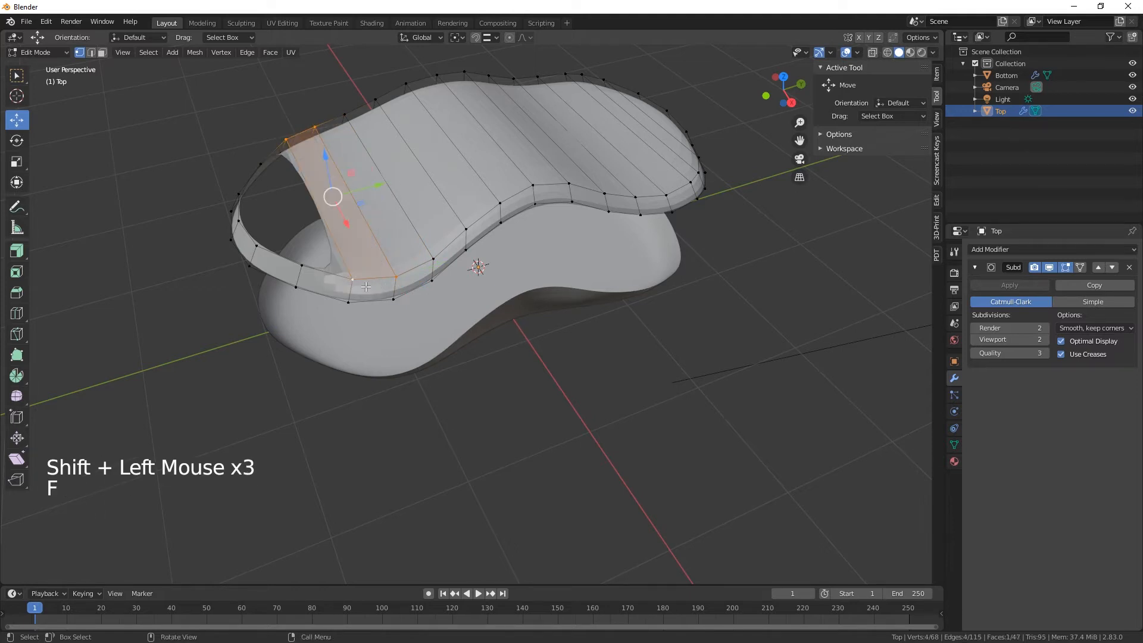
Step: Fill another four-sided face where the opening starts to narrow near the -Y end, joining the next upper-edge vertices
{"action": "left_click", "coordinate": [352, 276]}
{"action": "left_click", "coordinate": [286, 140], "text": "shift"}
{"action": "left_click", "coordinate": [261, 164], "text": "shift"}
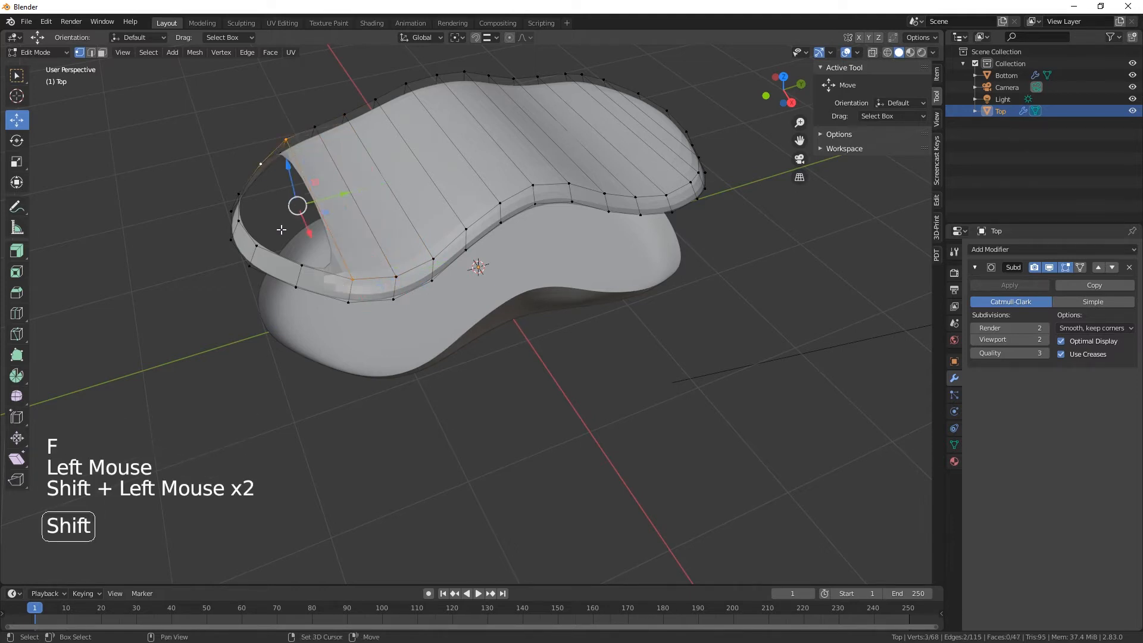
{"action": "left_click", "coordinate": [300, 264], "text": "shift"}
{"action": "key", "text": "f"}
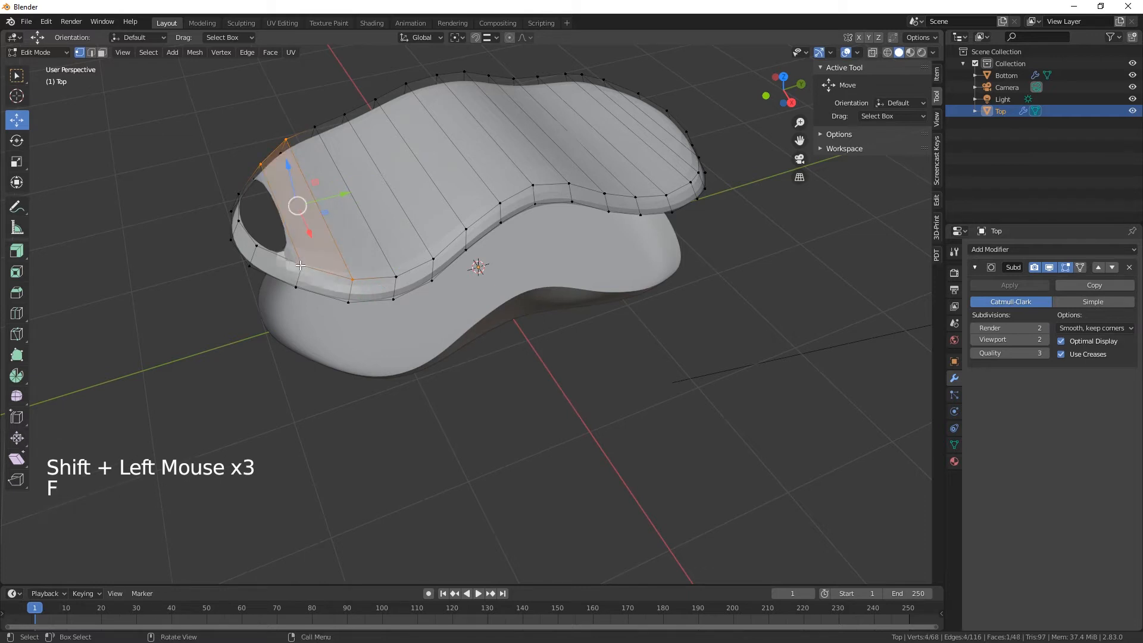
Step: Close the remaining opening at the -Y tip with a single face through its five upper-edge vertices
{"action": "left_click", "coordinate": [300, 265]}
{"action": "left_click", "coordinate": [260, 165], "text": "shift"}
{"action": "left_click", "coordinate": [239, 194], "text": "shift"}
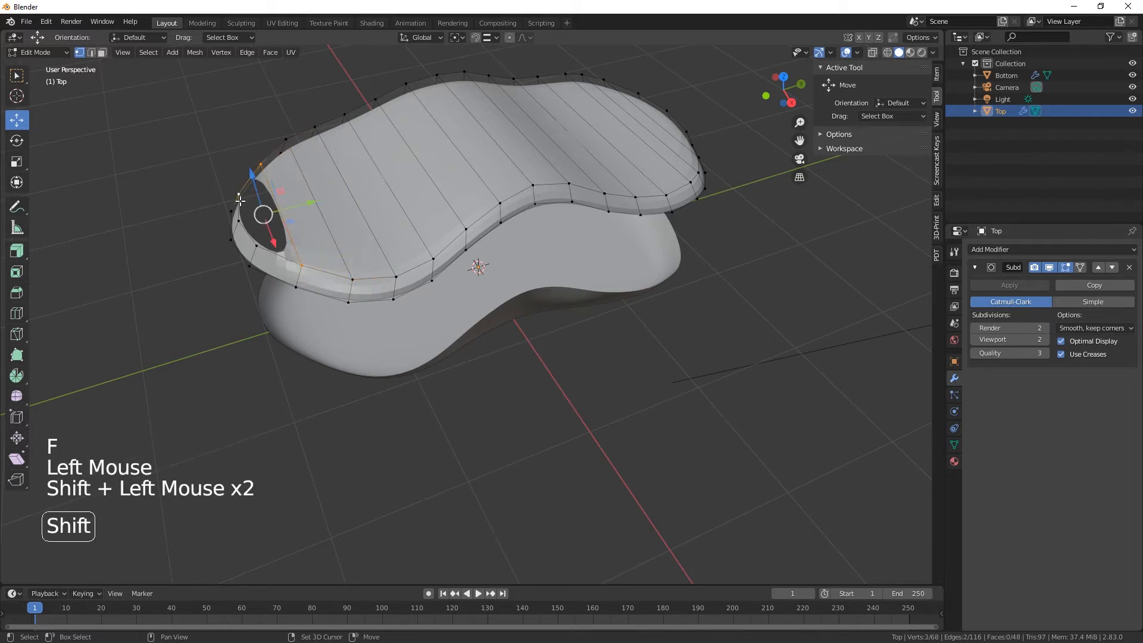
{"action": "left_click", "coordinate": [240, 223], "text": "shift"}
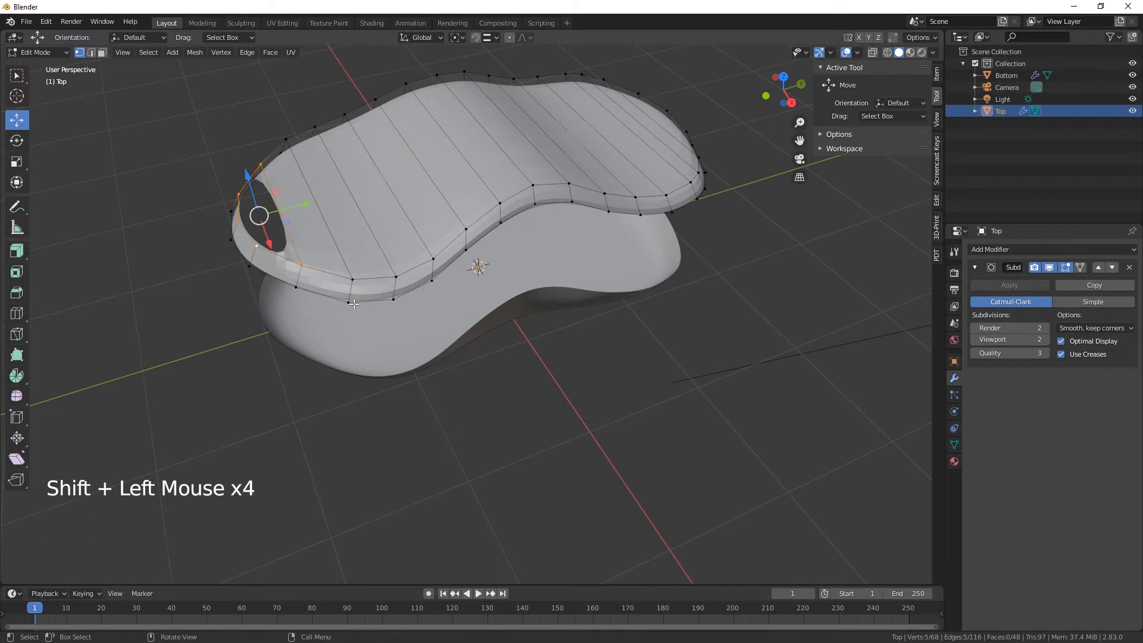
{"action": "key", "text": "f"}
Step: Add one lengthwise loop cut down the middle of the four-sided fill faces
{"action": "middle_click_drag", "start_coordinate": [530, 364], "coordinate": [355, 314]}
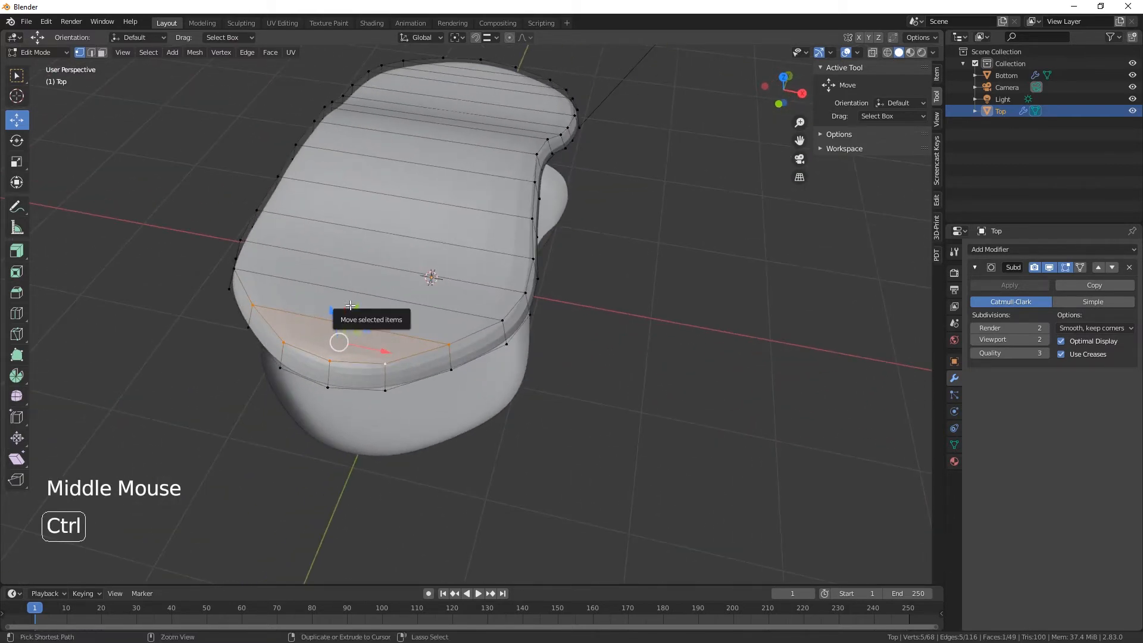
{"action": "key", "text": "ctrl+r"}
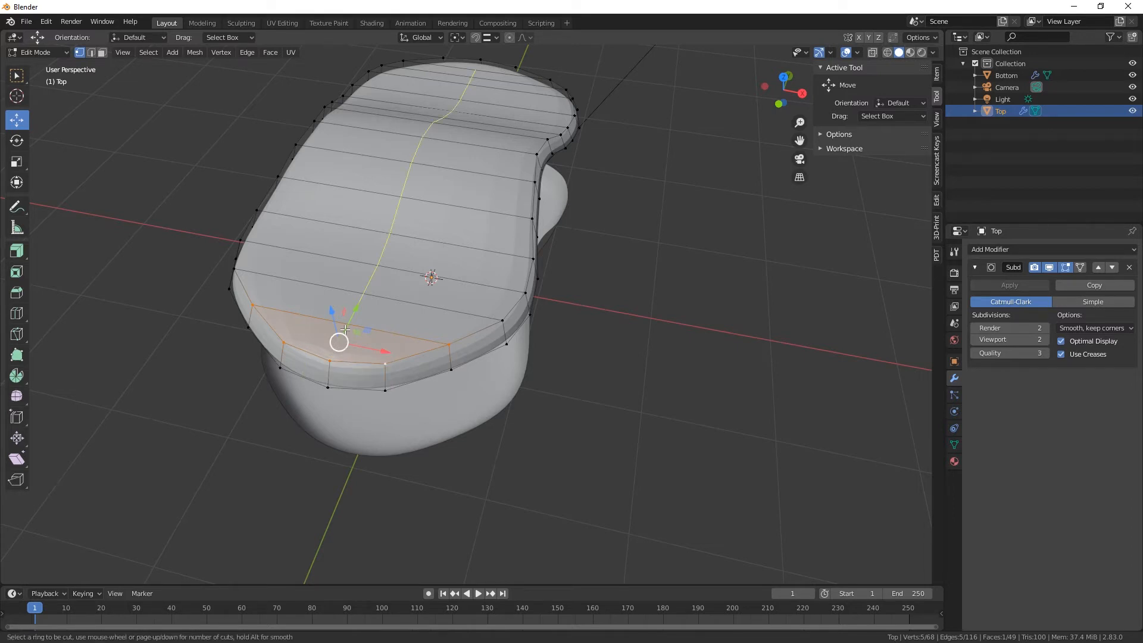
{"action": "left_click", "coordinate": [344, 329]}
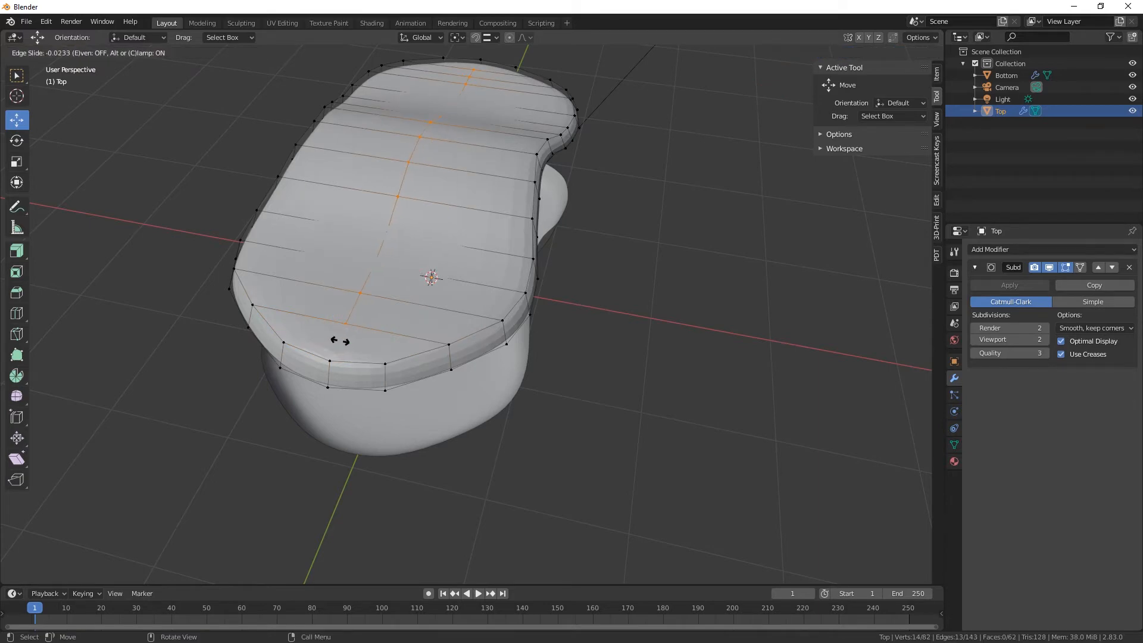
{"action": "left_click", "coordinate": [340, 340]}
Step: Knife-cut the +Y tip face from the end of the centre loop to the middle vertex of the rim's upper edge
{"action": "middle_click_drag", "start_coordinate": [479, 337], "coordinate": [429, 354]}
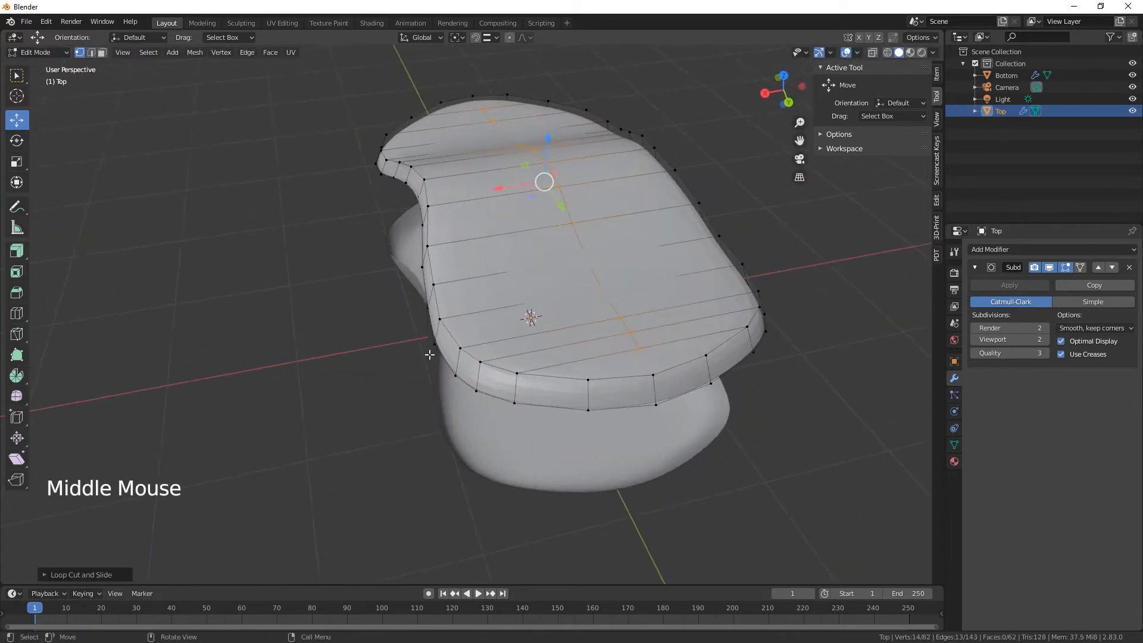
{"action": "middle_click_drag", "start_coordinate": [532, 373], "coordinate": [535, 382]}
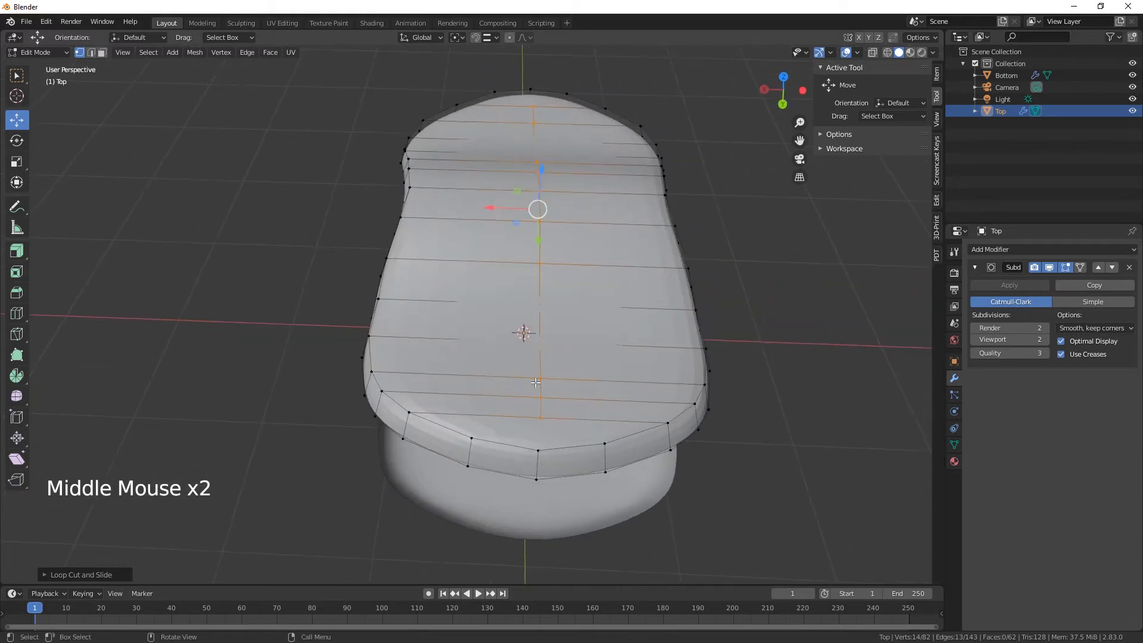
{"action": "key", "text": "k"}
{"action": "left_click", "coordinate": [539, 417]}
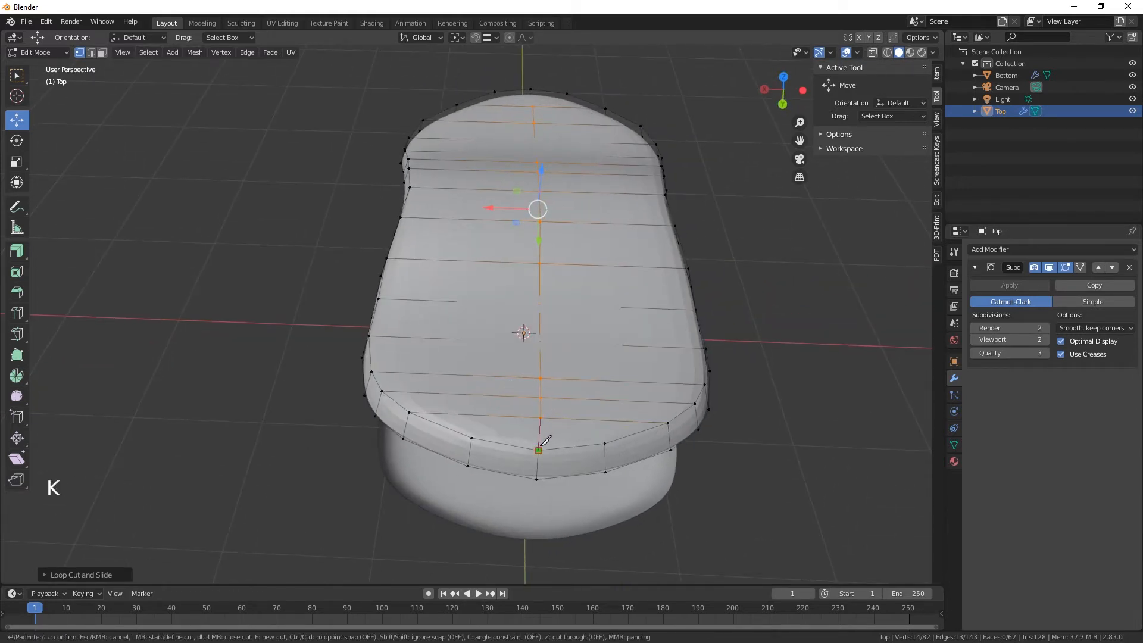
{"action": "left_click", "coordinate": [538, 450]}
{"action": "key", "text": "Return"}
Step: Knife-cut the -Y tip face from the centre loop's end to the middle vertex of the rim's upper edge
{"action": "middle_click_drag", "start_coordinate": [546, 441], "coordinate": [473, 394]}
{"action": "key", "text": "k"}
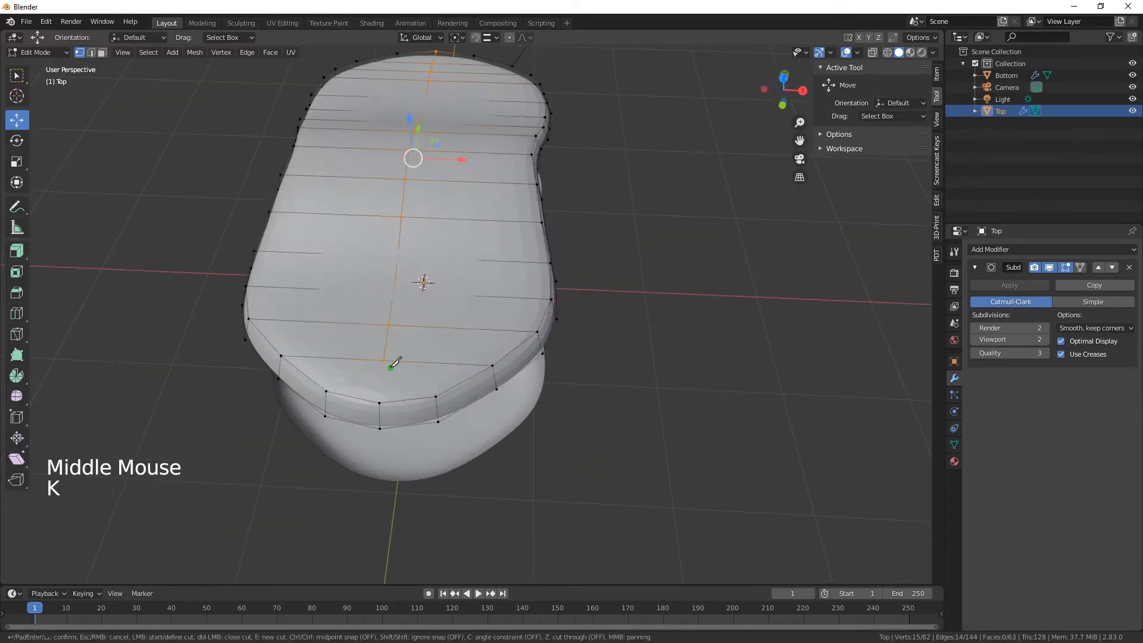
{"action": "left_click", "coordinate": [385, 360]}
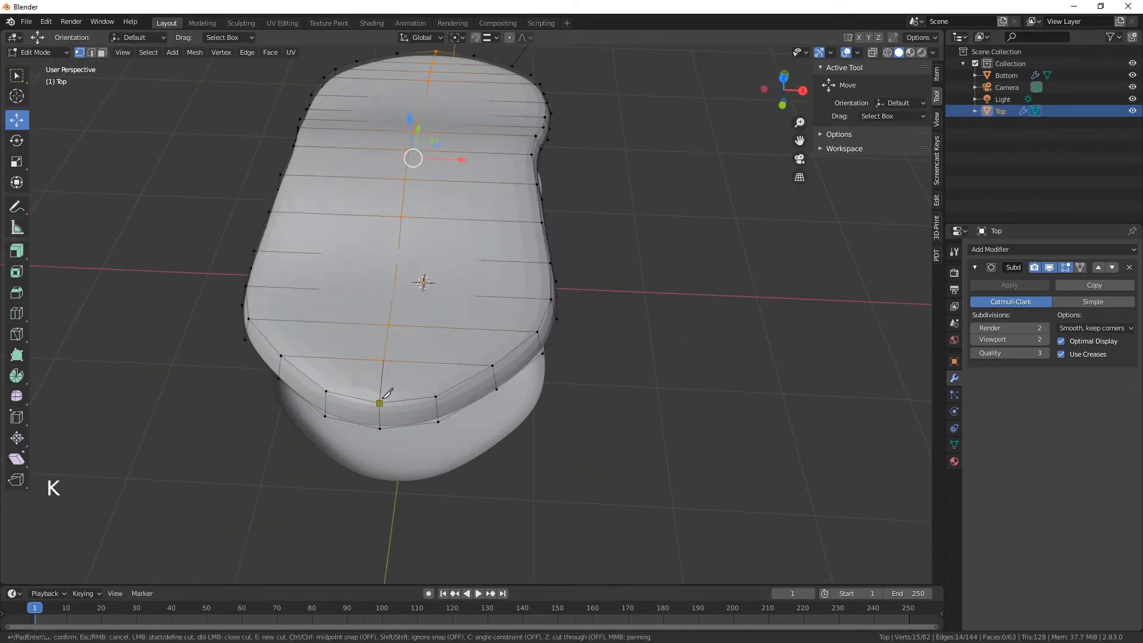
{"action": "left_click", "coordinate": [379, 403]}
{"action": "key", "text": "Return"}
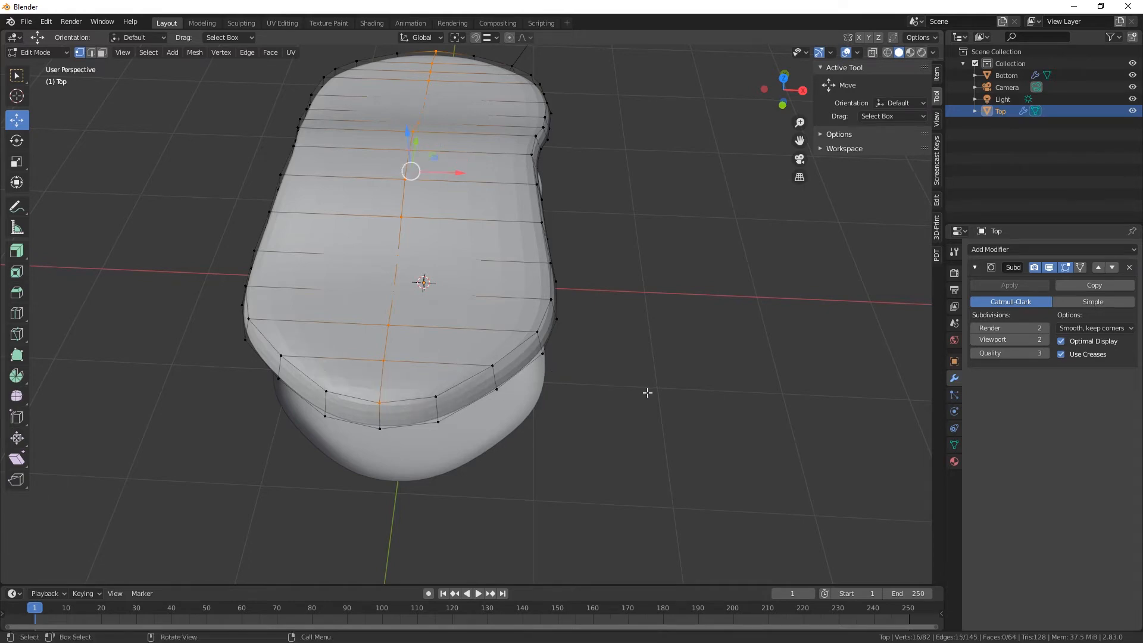
Step: Add a centred lengthwise loop cut on each side of the centre line across the Top's upper surface
{"action": "middle_click_drag", "start_coordinate": [647, 393], "coordinate": [521, 362]}
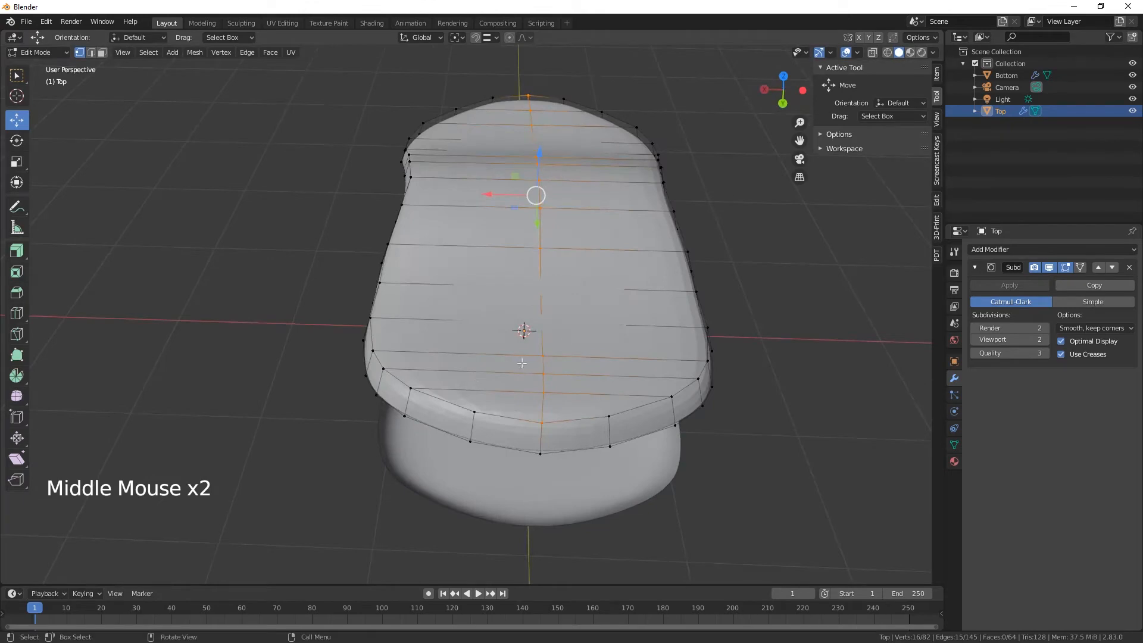
{"action": "middle_click_drag", "start_coordinate": [572, 287], "coordinate": [505, 355]}
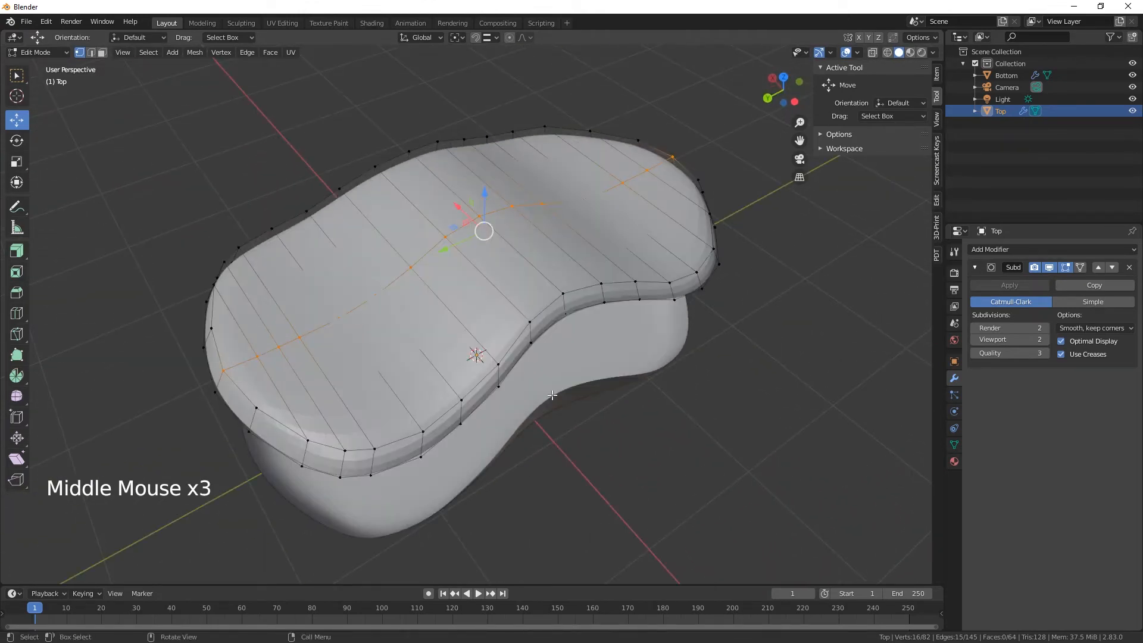
{"action": "key", "text": "ctrl"}
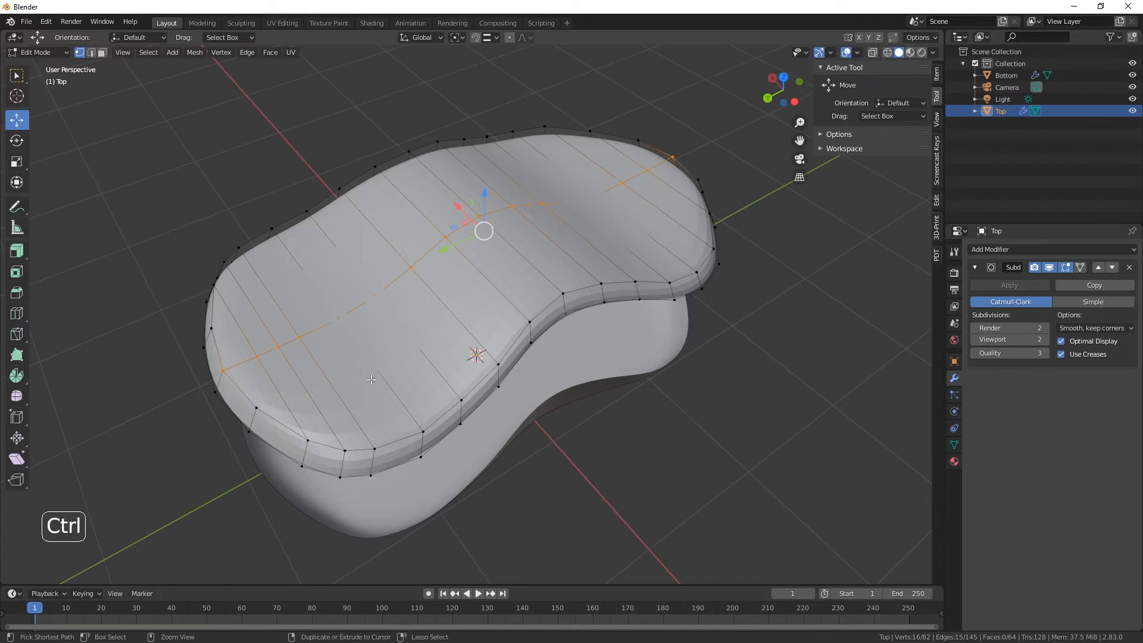
{"action": "key", "text": "ctrl+r"}
{"action": "left_click", "coordinate": [370, 380]}
{"action": "right_click", "coordinate": [370, 380]}
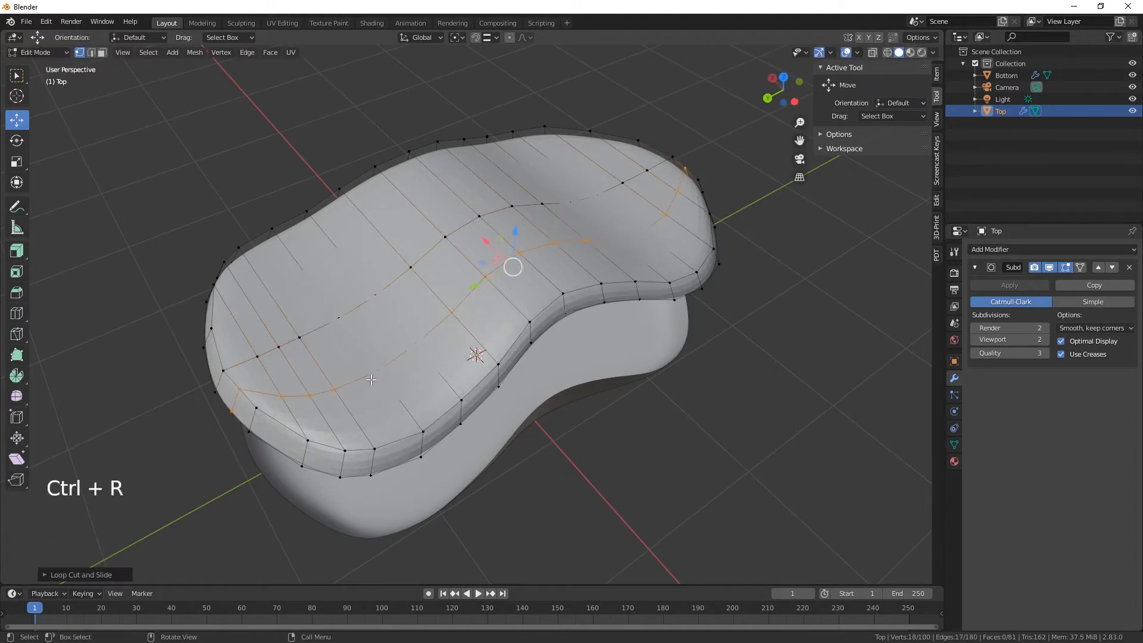
{"action": "key", "text": "ctrl+r"}
{"action": "left_click", "coordinate": [288, 271]}
{"action": "right_click", "coordinate": [291, 278]}
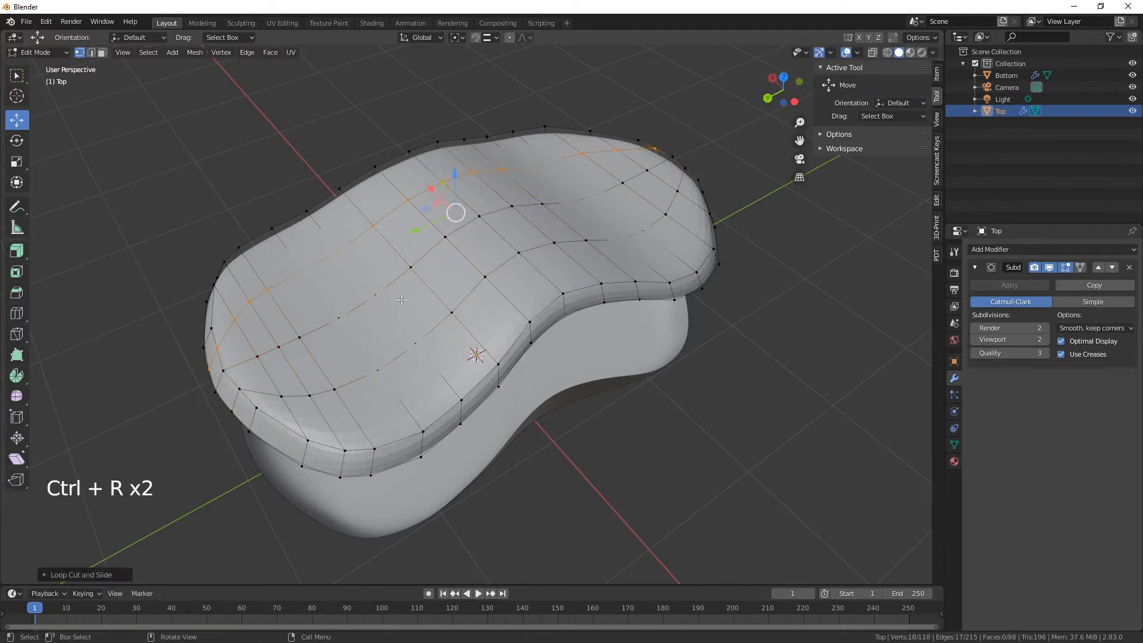
Step: Try raising the centre-line vertices near the +Y end of the Top's upper surface without proportional editing
{"action": "middle_click_drag", "start_coordinate": [388, 314], "coordinate": [414, 286]}
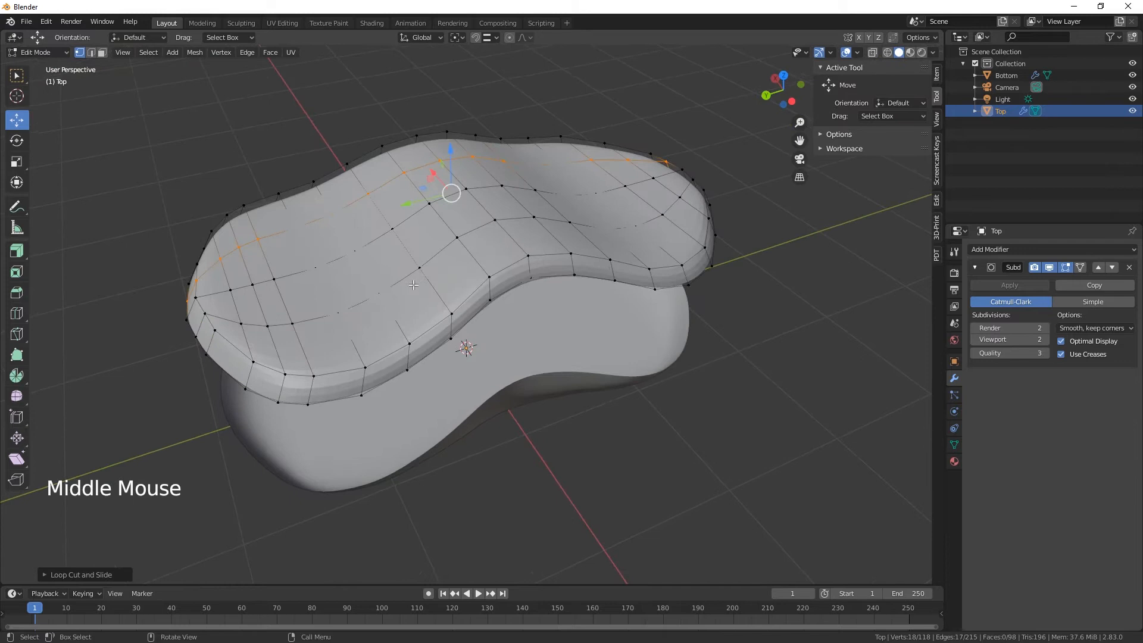
{"action": "left_click", "coordinate": [252, 286]}
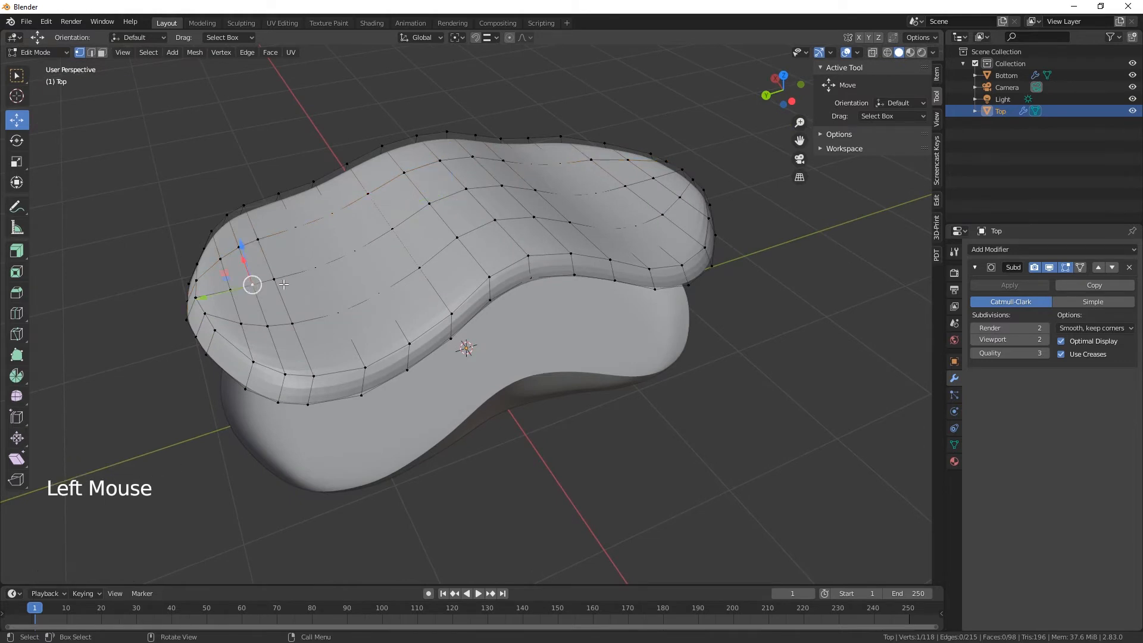
{"action": "left_click", "coordinate": [273, 278], "text": "shift"}
{"action": "left_click", "coordinate": [314, 270], "text": "shift"}
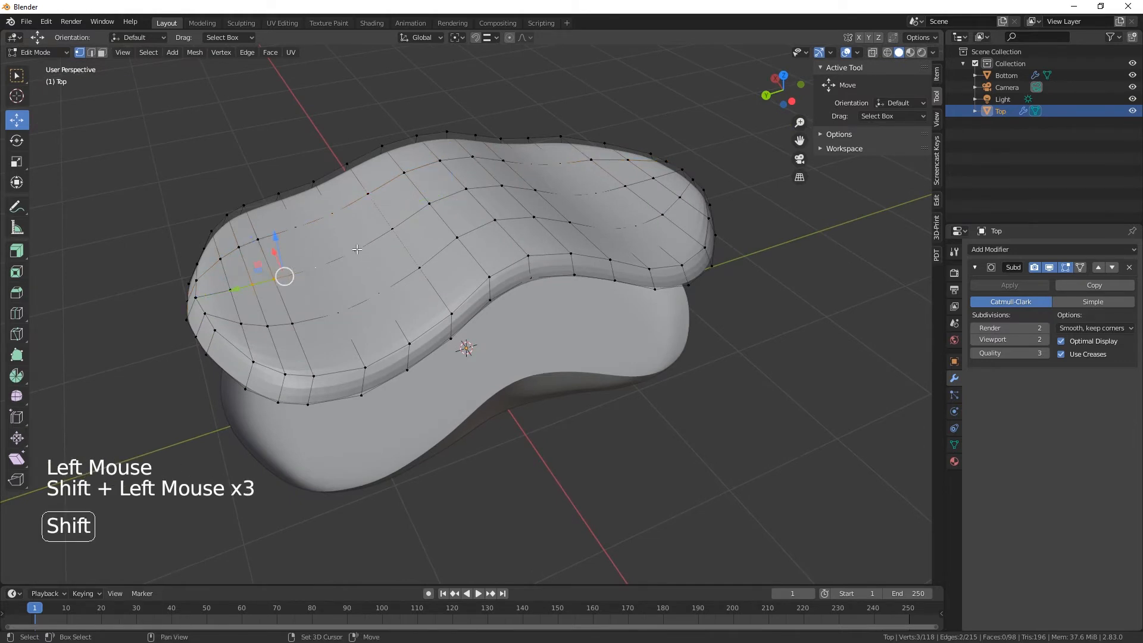
{"action": "left_click", "coordinate": [394, 226], "text": "shift"}
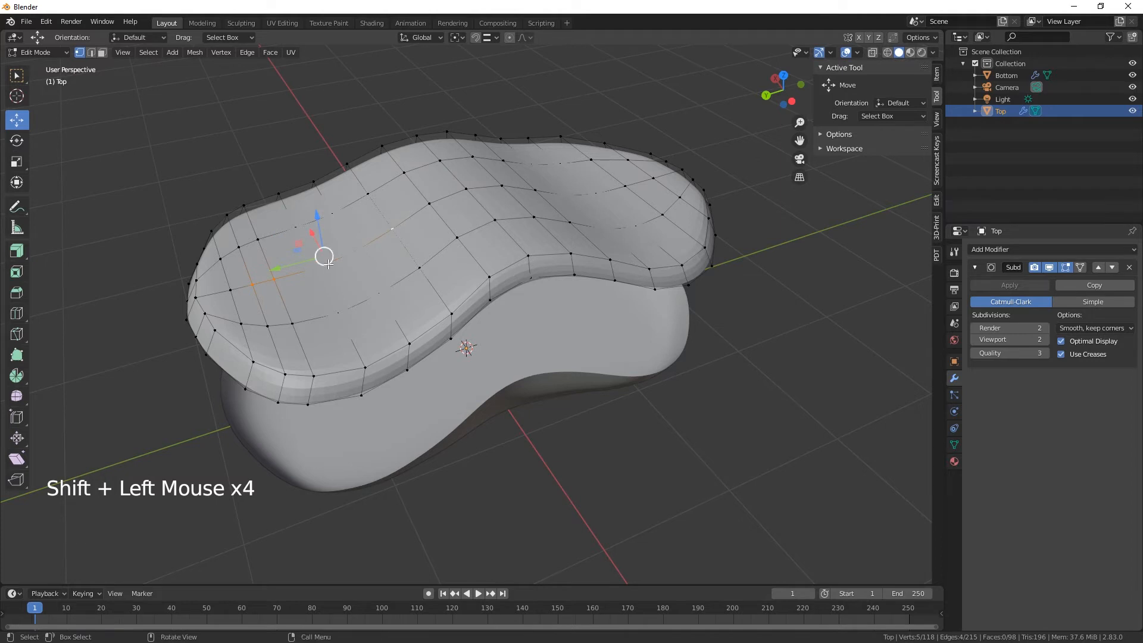
{"action": "middle_click_drag", "start_coordinate": [389, 217], "coordinate": [364, 272]}
{"action": "left_click_drag", "start_coordinate": [314, 155], "coordinate": [341, 129]}
{"action": "left_click", "coordinate": [344, 180]}
{"action": "left_click", "coordinate": [306, 195]}
{"action": "left_click", "coordinate": [300, 146]}
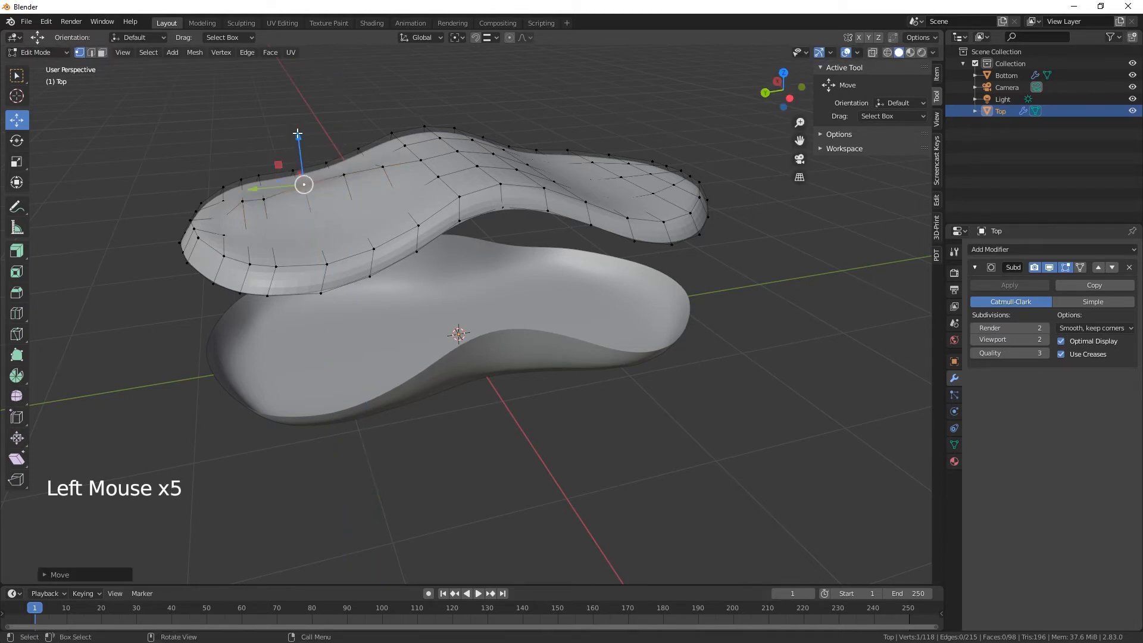
Step: Undo the vertex moves and selection changes made near the +Y end of the Top
{"action": "key", "text": "ctrl+z"}
{"action": "key", "text": "ctrl+z"}
{"action": "key", "text": "ctrl+z"}
{"action": "key", "text": "ctrl+z"}
{"action": "key", "text": "ctrl+z"}
{"action": "key", "text": "ctrl+z"}
{"action": "key", "text": "ctrl+z"}
{"action": "key", "text": "ctrl+z"}
{"action": "key", "text": "ctrl+z"}
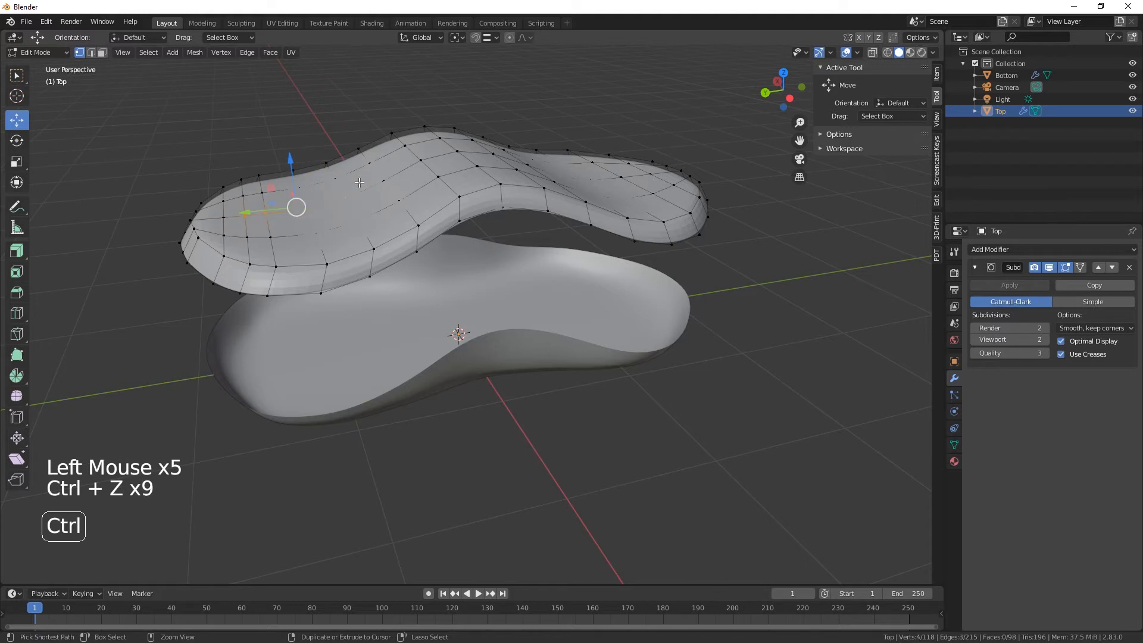
Step: Turn on proportional editing and raise a centre-line vertex near the +Y end along Z, adjusting the influence radius
{"action": "middle_click_drag", "start_coordinate": [360, 183], "coordinate": [367, 254]}
{"action": "left_click", "coordinate": [368, 293]}
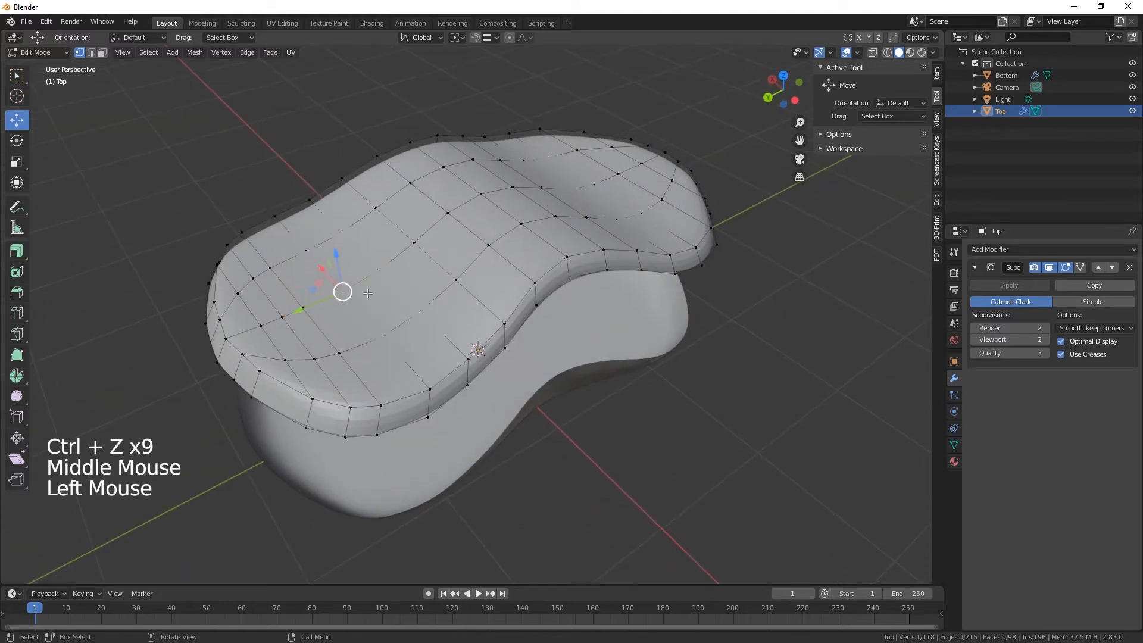
{"action": "left_click", "coordinate": [509, 37]}
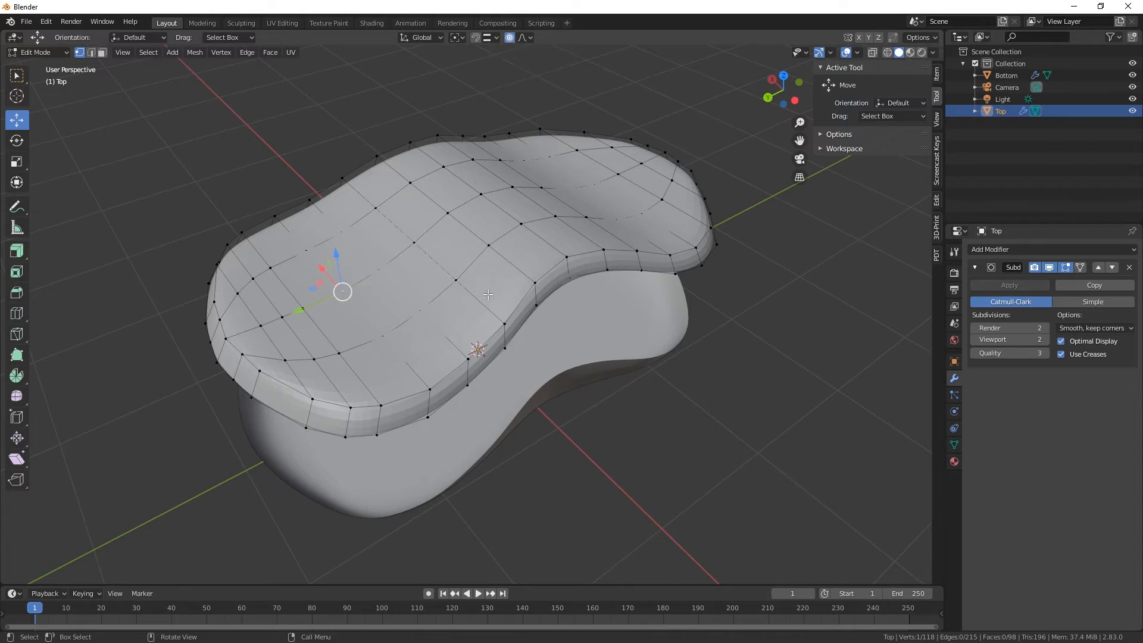
{"action": "middle_click_drag", "start_coordinate": [479, 208], "coordinate": [446, 243]}
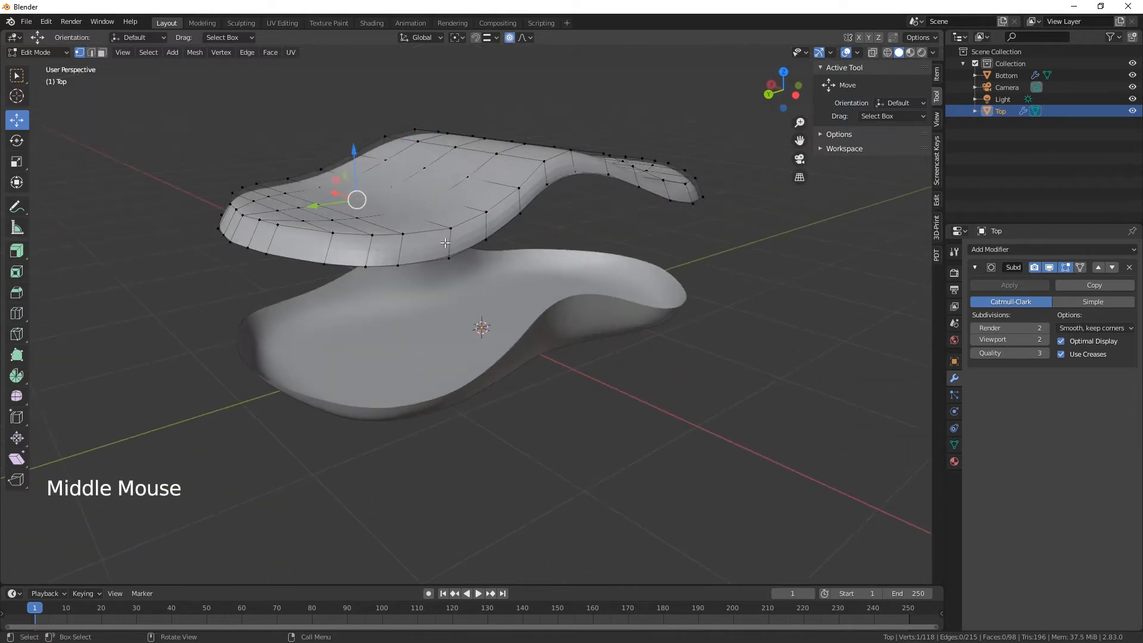
{"action": "left_click_drag", "start_coordinate": [359, 144], "coordinate": [337, 80]}
{"action": "scroll", "coordinate": [346, 150], "scroll_direction": "up", "scroll_amount": 3}
{"action": "middle_click", "coordinate": [346, 150]}
{"action": "scroll", "coordinate": [346, 149], "scroll_direction": "up", "scroll_amount": 9}
{"action": "scroll", "coordinate": [347, 130], "scroll_direction": "down", "scroll_amount": 3}
{"action": "scroll", "coordinate": [343, 119], "scroll_direction": "down", "scroll_amount": 1}
Step: Raise three neighbouring surface vertices between the new peak and the waist along Z with proportional editing
{"action": "left_click", "coordinate": [427, 159]}
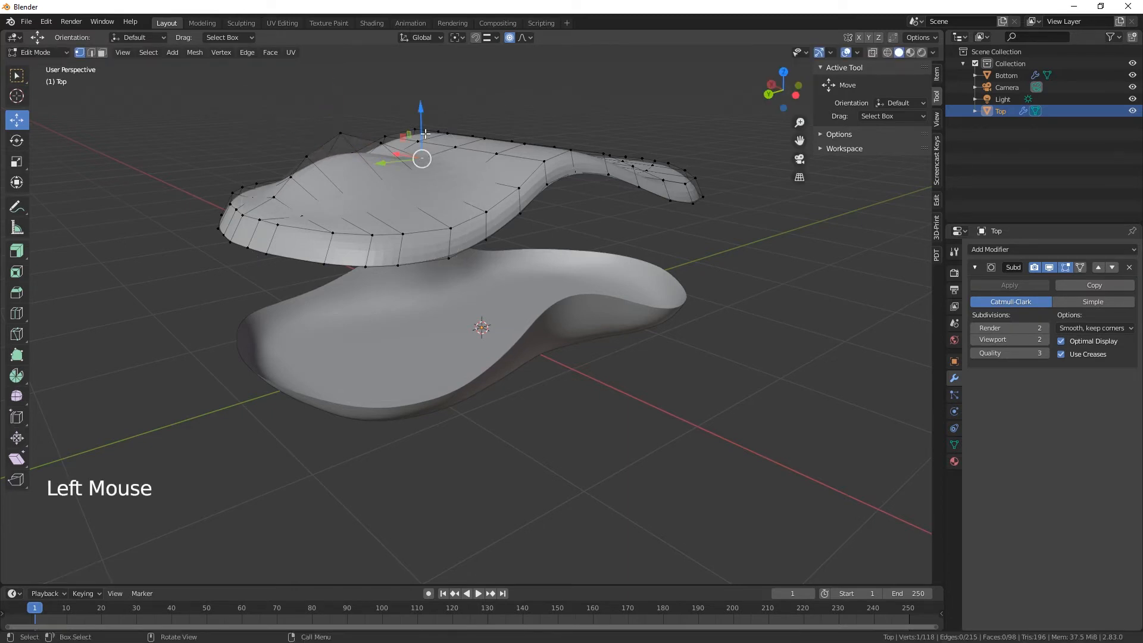
{"action": "left_click_drag", "start_coordinate": [422, 113], "coordinate": [423, 92]}
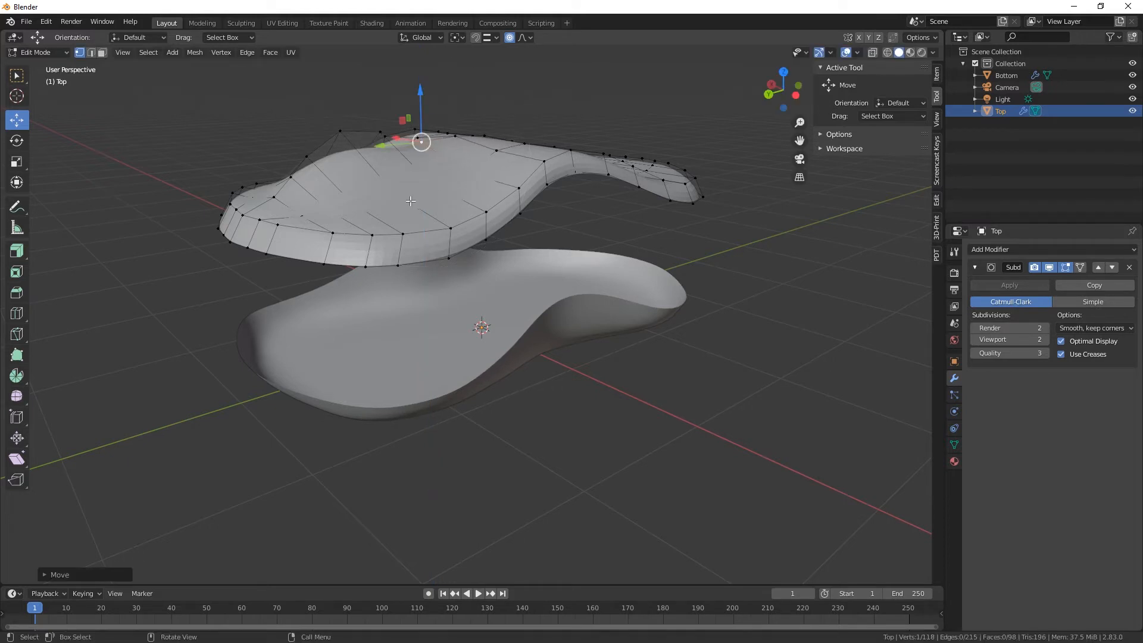
{"action": "left_click", "coordinate": [432, 181]}
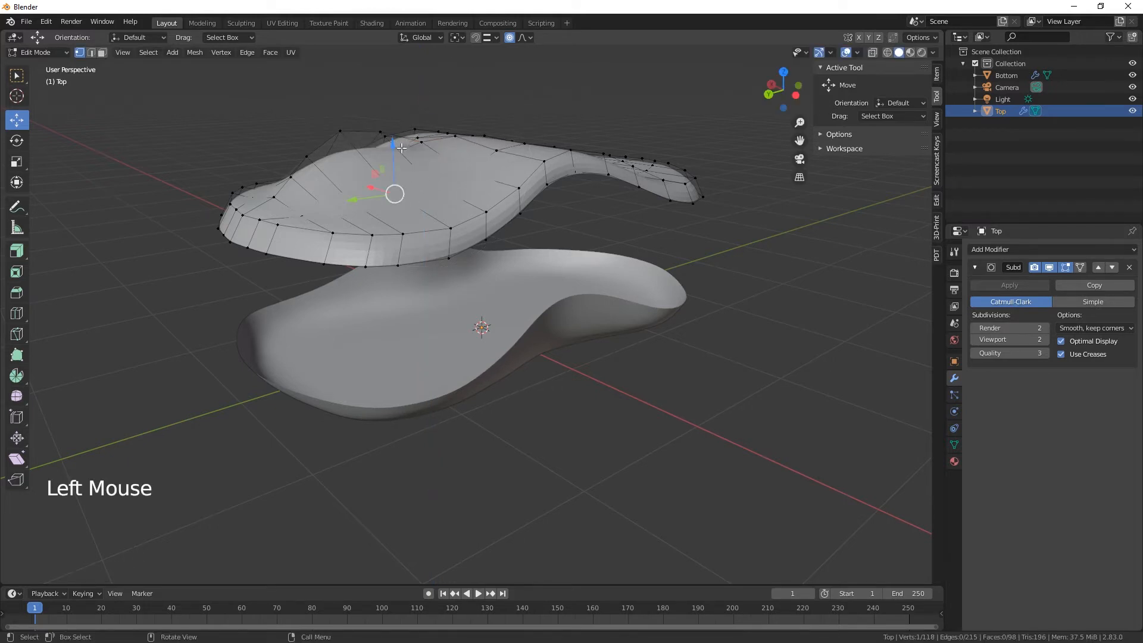
{"action": "left_click_drag", "start_coordinate": [402, 147], "coordinate": [468, 101]}
{"action": "left_click", "coordinate": [432, 168]}
{"action": "left_click", "coordinate": [464, 132]}
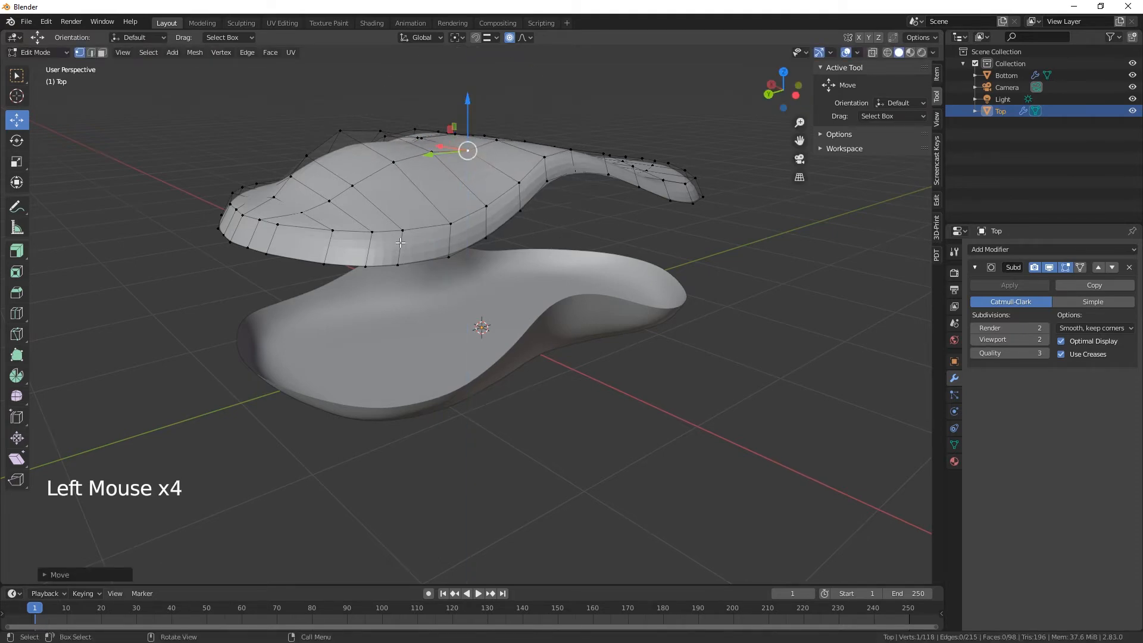
Step: Raise the inner surface vertices on the +X side of the +Y half along Z to round out the bulge
{"action": "left_click", "coordinate": [307, 214]}
{"action": "middle_click_drag", "start_coordinate": [306, 214], "coordinate": [450, 286]}
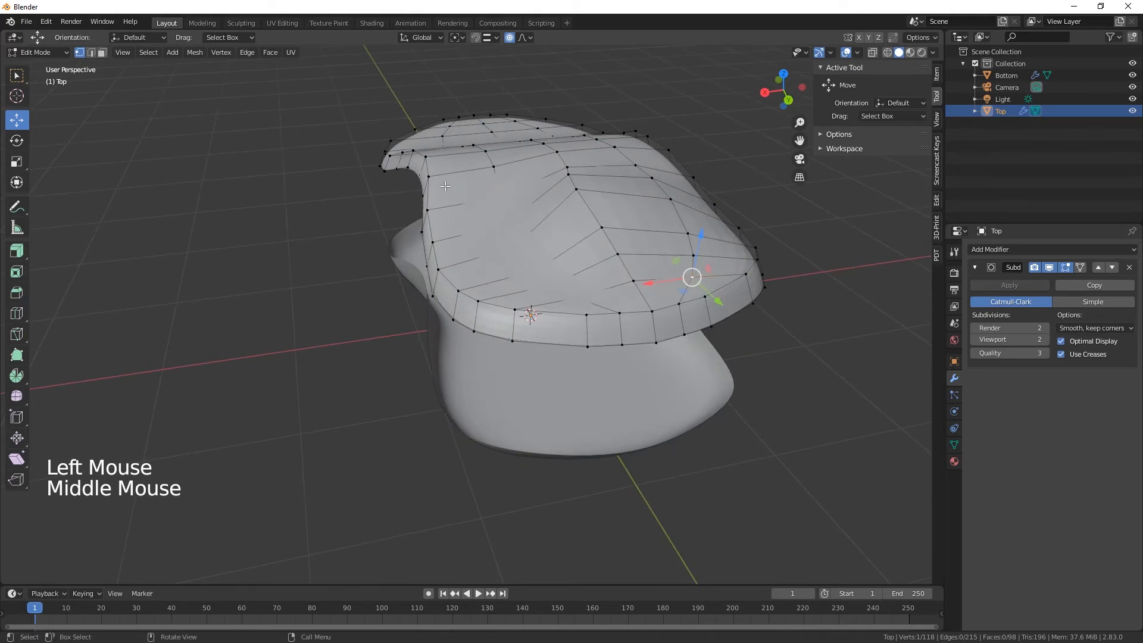
{"action": "left_click", "coordinate": [498, 195]}
{"action": "left_click_drag", "start_coordinate": [502, 150], "coordinate": [503, 137]}
{"action": "middle_click_drag", "start_coordinate": [504, 137], "coordinate": [660, 257]}
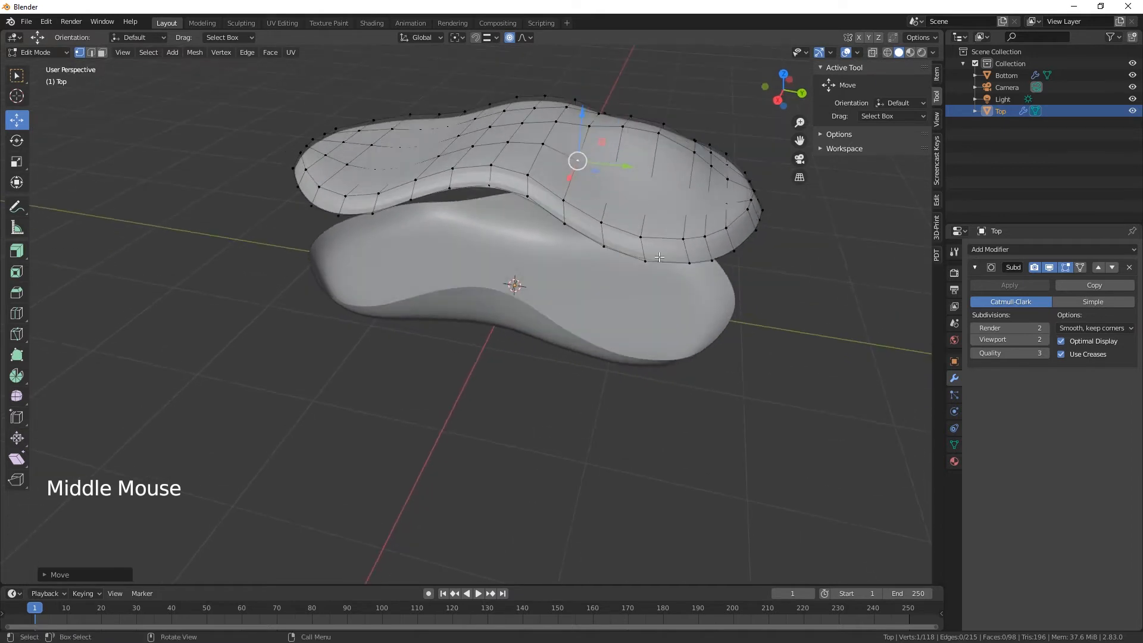
{"action": "left_click_drag", "start_coordinate": [577, 113], "coordinate": [656, 130]}
{"action": "left_click", "coordinate": [612, 179]}
{"action": "left_click", "coordinate": [653, 180]}
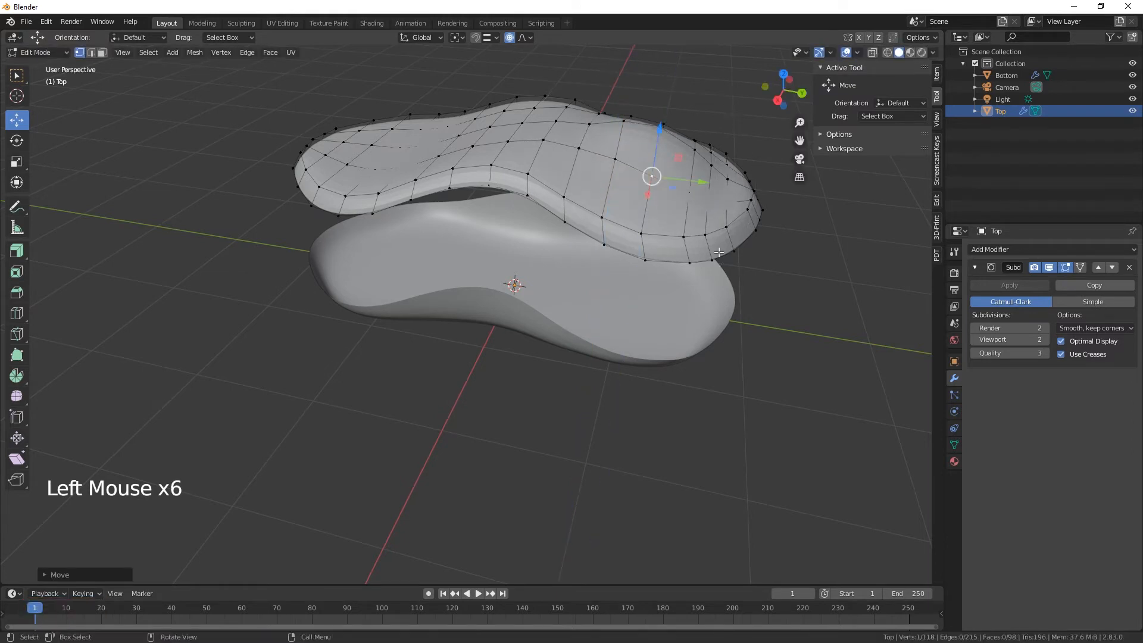
{"action": "middle_click_drag", "start_coordinate": [720, 252], "coordinate": [651, 239]}
{"action": "left_click", "coordinate": [651, 229]}
{"action": "left_click_drag", "start_coordinate": [657, 186], "coordinate": [656, 174]}
Step: With proportional editing off, shift three stray centre-line vertices in the +Y half toward -X to straighten the line
{"action": "middle_click_drag", "start_coordinate": [656, 173], "coordinate": [616, 290]}
{"action": "left_click", "coordinate": [526, 214]}
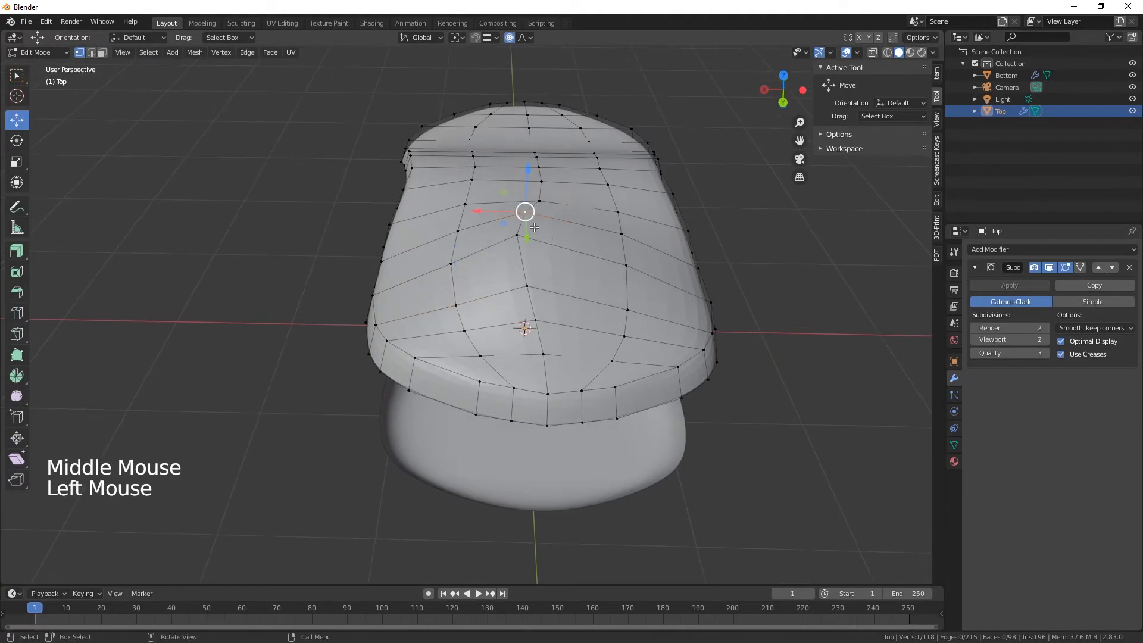
{"action": "left_click", "coordinate": [497, 227], "text": "shift"}
{"action": "mouse_move", "coordinate": [473, 222]}
{"action": "left_mouse_down"}
{"action": "mouse_move", "coordinate": [475, 201]}
{"action": "mouse_move", "coordinate": [482, 238]}
{"action": "left_mouse_up"}
{"action": "left_click", "coordinate": [524, 286]}
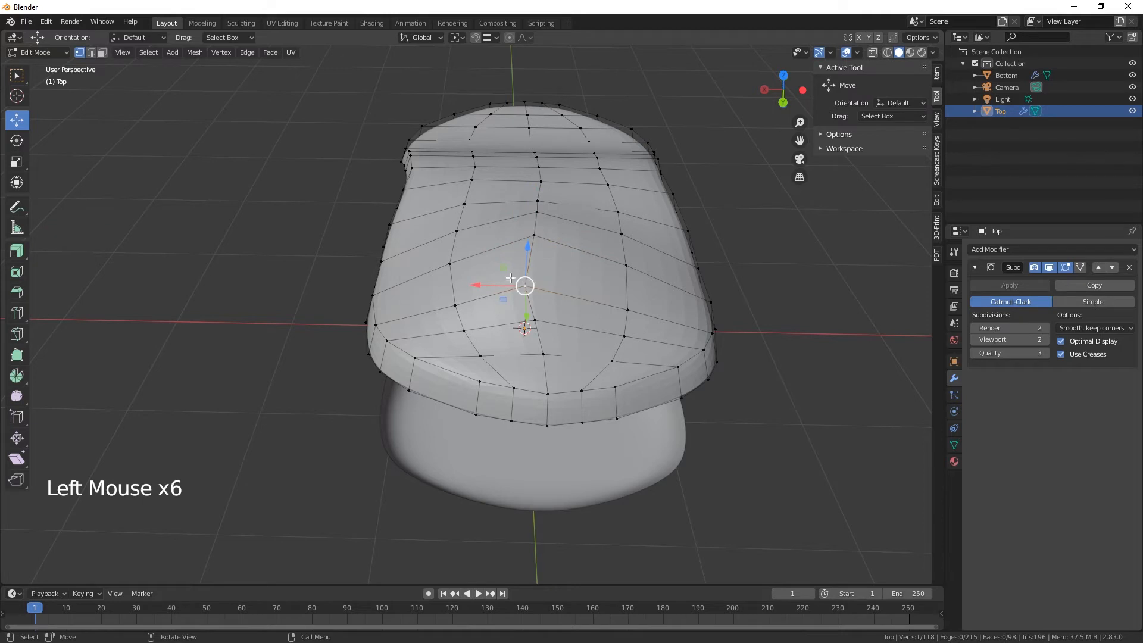
{"action": "left_click_drag", "start_coordinate": [484, 283], "coordinate": [495, 285]}
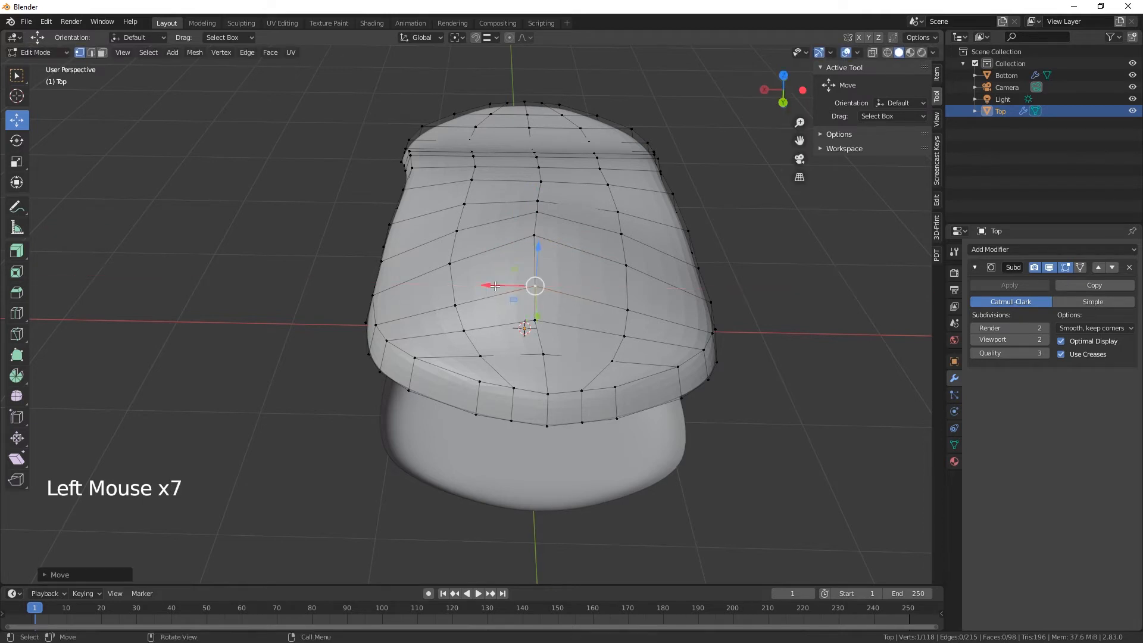
Step: Shift the next centre-line vertex in the Top's +Y half toward -X to continue straightening the line
{"action": "left_click", "coordinate": [533, 320]}
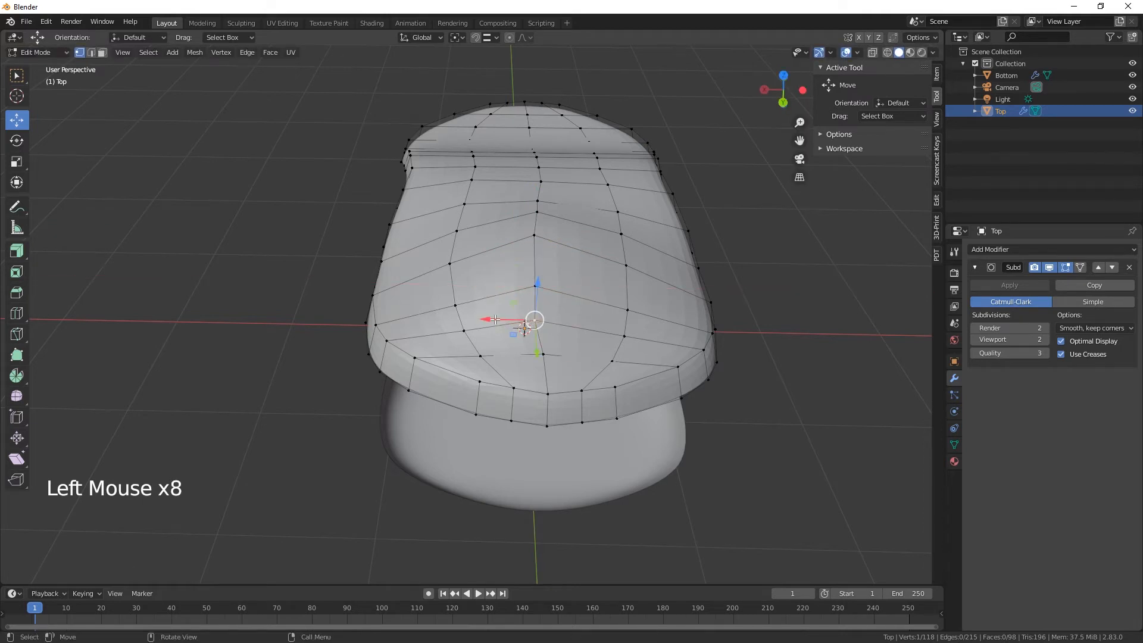
{"action": "left_click_drag", "start_coordinate": [494, 319], "coordinate": [503, 320]}
{"action": "middle_click_drag", "start_coordinate": [503, 320], "coordinate": [707, 387]}
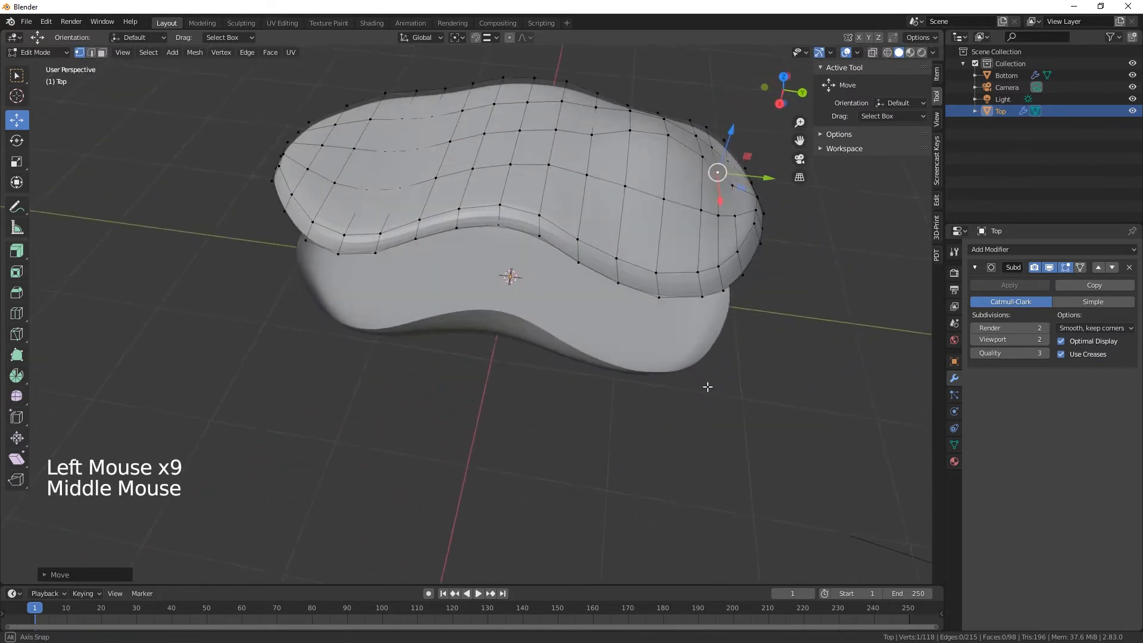
Step: With proportional editing on, adjust the height of the centre-line vertices between the waist and the peak in the Right view
{"action": "left_click", "coordinate": [591, 134]}
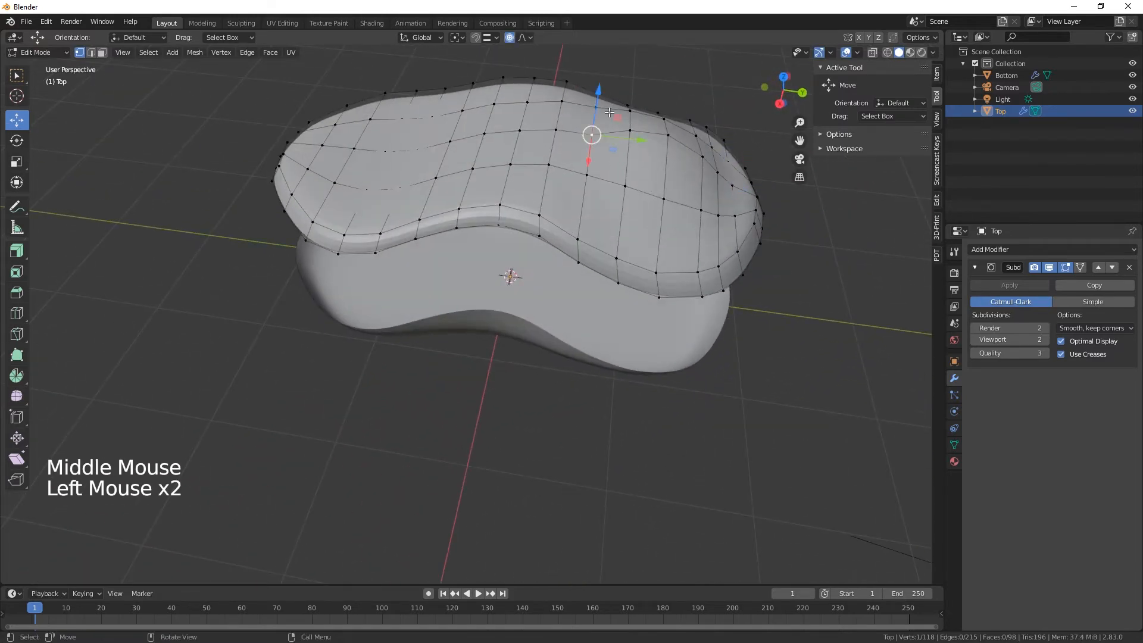
{"action": "middle_click_drag", "start_coordinate": [609, 112], "coordinate": [830, 130]}
{"action": "left_click", "coordinate": [782, 111]}
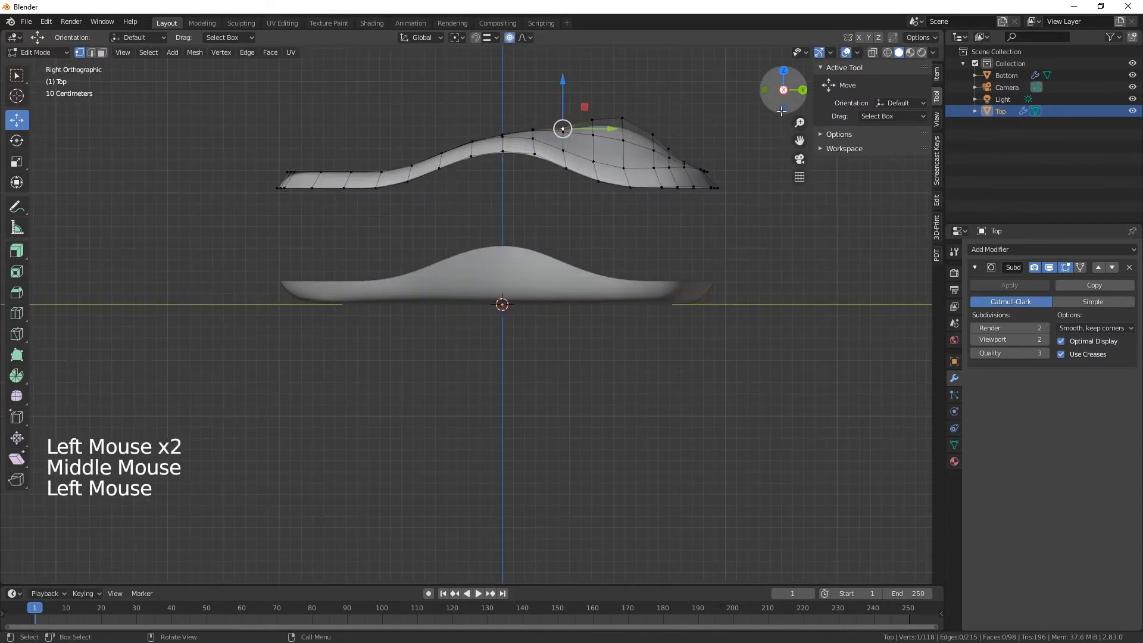
{"action": "left_click_drag", "start_coordinate": [562, 128], "coordinate": [611, 85]}
{"action": "left_click", "coordinate": [624, 121], "text": "shift"}
{"action": "left_click", "coordinate": [565, 125]}
{"action": "left_click", "coordinate": [593, 121]}
{"action": "left_click", "coordinate": [623, 125], "text": "shift"}
Step: Shift the stray centre-line vertices across the +Y bulge along X to line them up
{"action": "middle_click_drag", "start_coordinate": [702, 279], "coordinate": [620, 345]}
{"action": "left_click_drag", "start_coordinate": [486, 292], "coordinate": [502, 312]}
{"action": "left_click", "coordinate": [542, 272]}
{"action": "left_click", "coordinate": [535, 311]}
{"action": "left_click", "coordinate": [534, 363]}
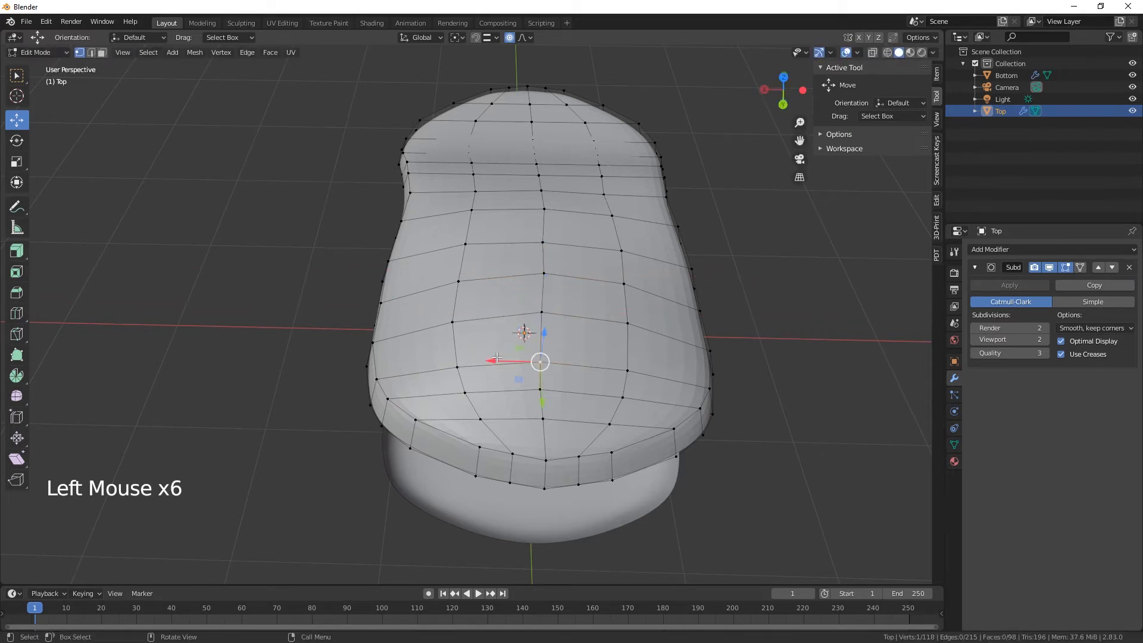
{"action": "left_click_drag", "start_coordinate": [496, 358], "coordinate": [500, 359]}
Step: Adjust the surface vertices at the crest near the waist along Z with proportional editing to smooth the hump
{"action": "middle_click_drag", "start_coordinate": [500, 359], "coordinate": [652, 343]}
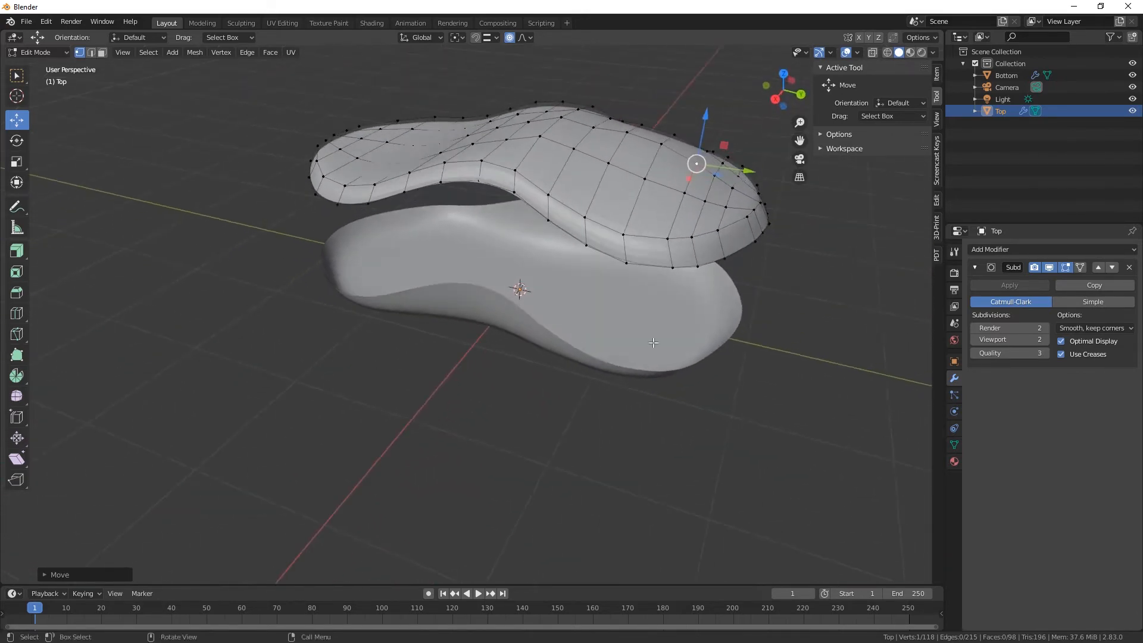
{"action": "left_click", "coordinate": [594, 128]}
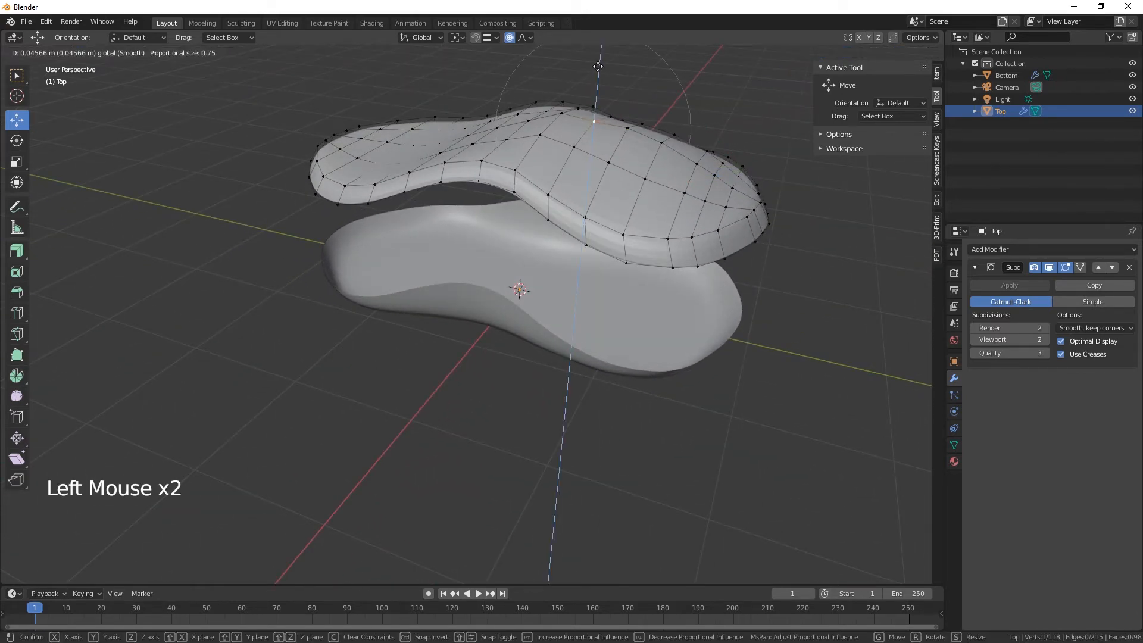
{"action": "left_click", "coordinate": [570, 99]}
{"action": "left_click_drag", "start_coordinate": [566, 64], "coordinate": [567, 73]}
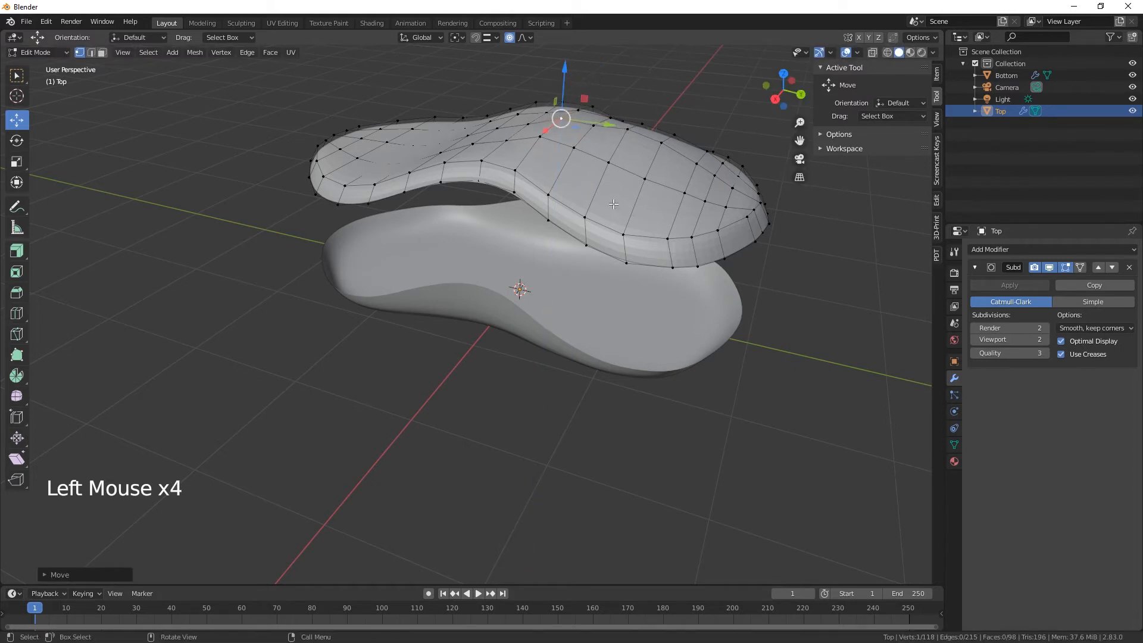
{"action": "left_click", "coordinate": [593, 124], "text": "shift"}
{"action": "left_click_drag", "start_coordinate": [585, 83], "coordinate": [583, 70]}
Step: Turn off proportional editing and nudge a single crest vertex slightly down along Z
{"action": "middle_click_drag", "start_coordinate": [582, 70], "coordinate": [617, 133]}
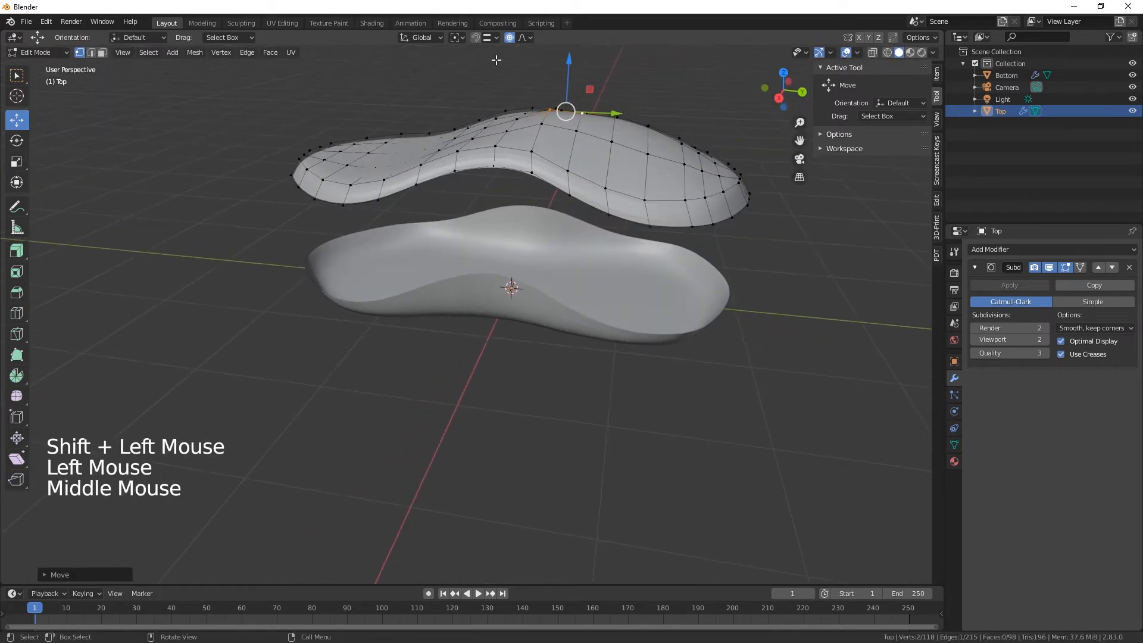
{"action": "left_click", "coordinate": [510, 38]}
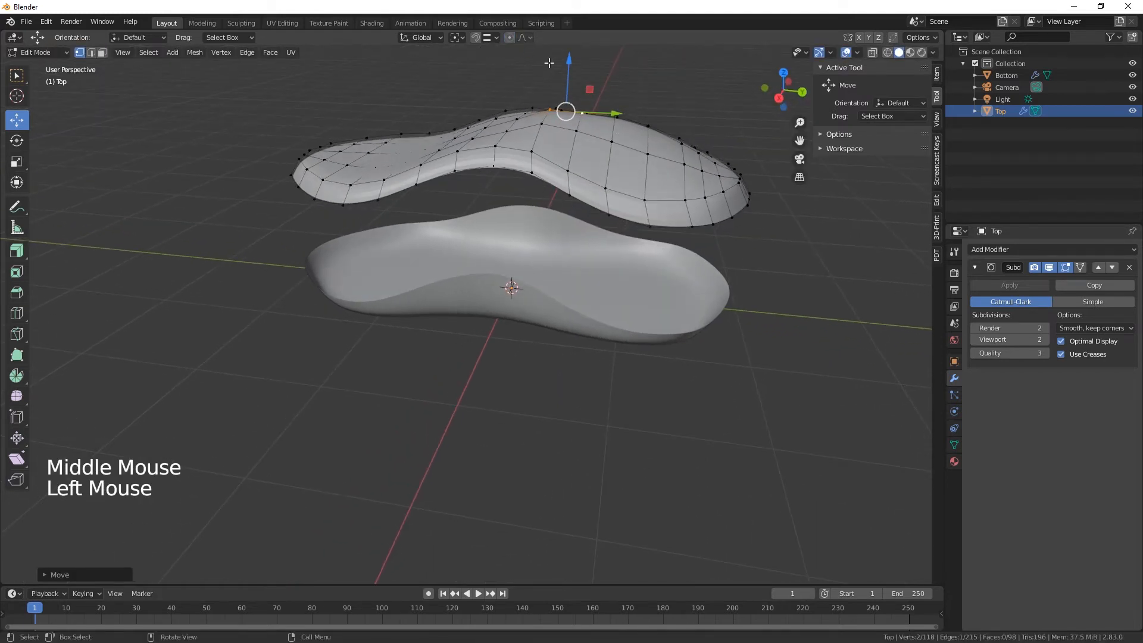
{"action": "left_click", "coordinate": [582, 114]}
{"action": "left_click_drag", "start_coordinate": [582, 64], "coordinate": [582, 66]}
Step: Select the Top's lower boundary edge loop and extrude it along normals to form a narrow inward lip
{"action": "middle_click_drag", "start_coordinate": [559, 107], "coordinate": [464, 113]}
{"action": "middle_click_drag", "start_coordinate": [411, 305], "coordinate": [505, 321]}
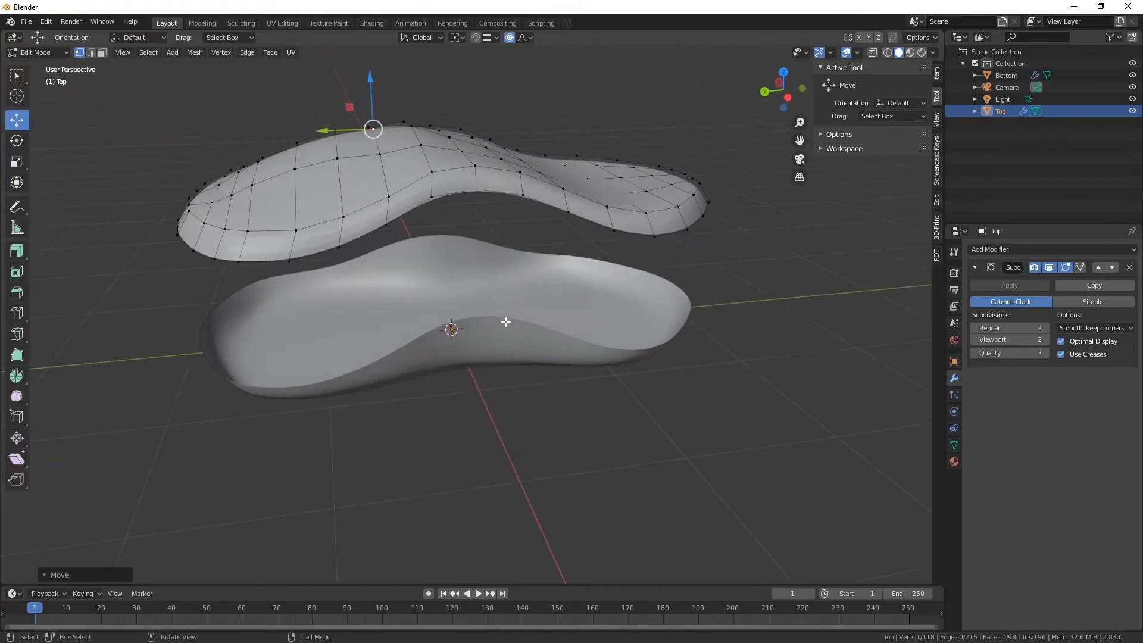
{"action": "right_click", "coordinate": [654, 238], "text": "alt"}
{"action": "left_click", "coordinate": [660, 247], "text": "alt"}
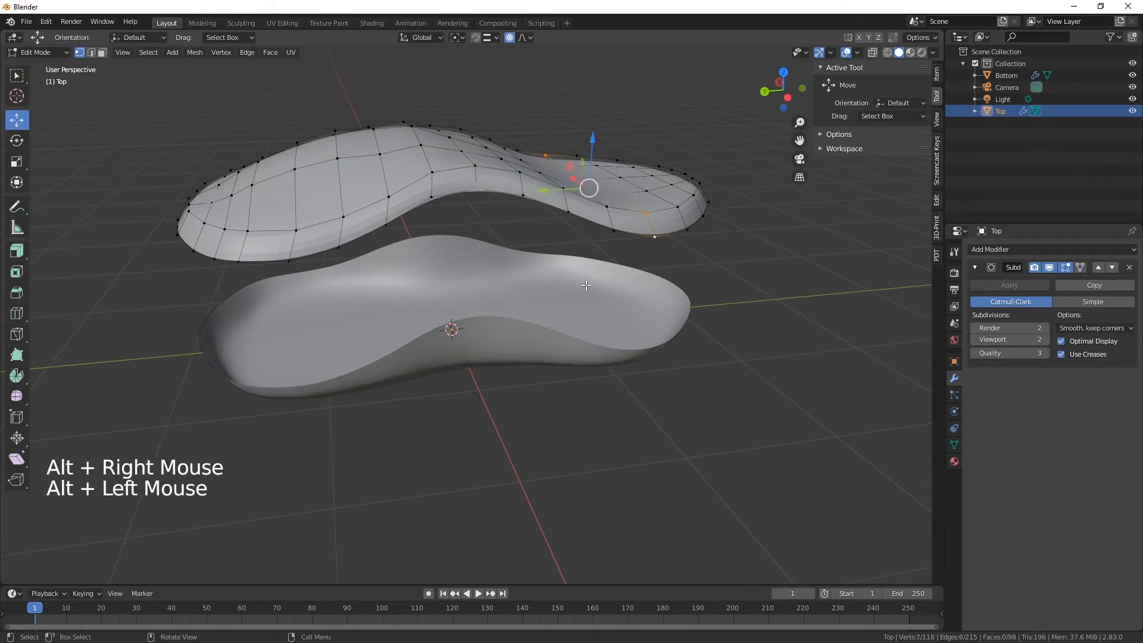
{"action": "left_click", "coordinate": [619, 235], "text": "alt"}
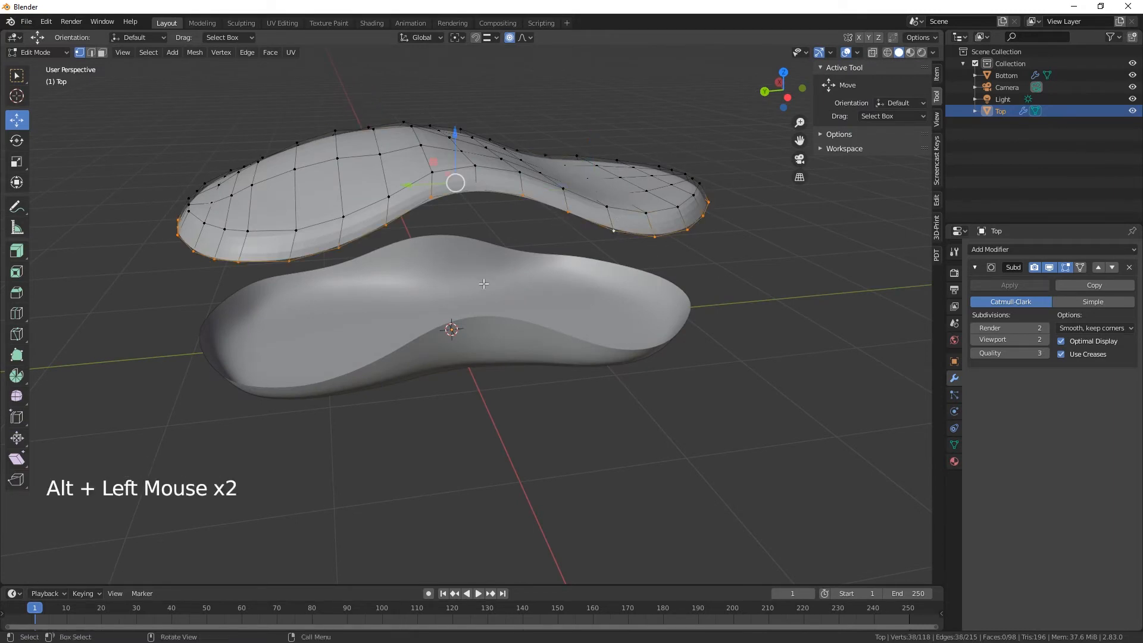
{"action": "middle_click_drag", "start_coordinate": [339, 316], "coordinate": [237, 237]}
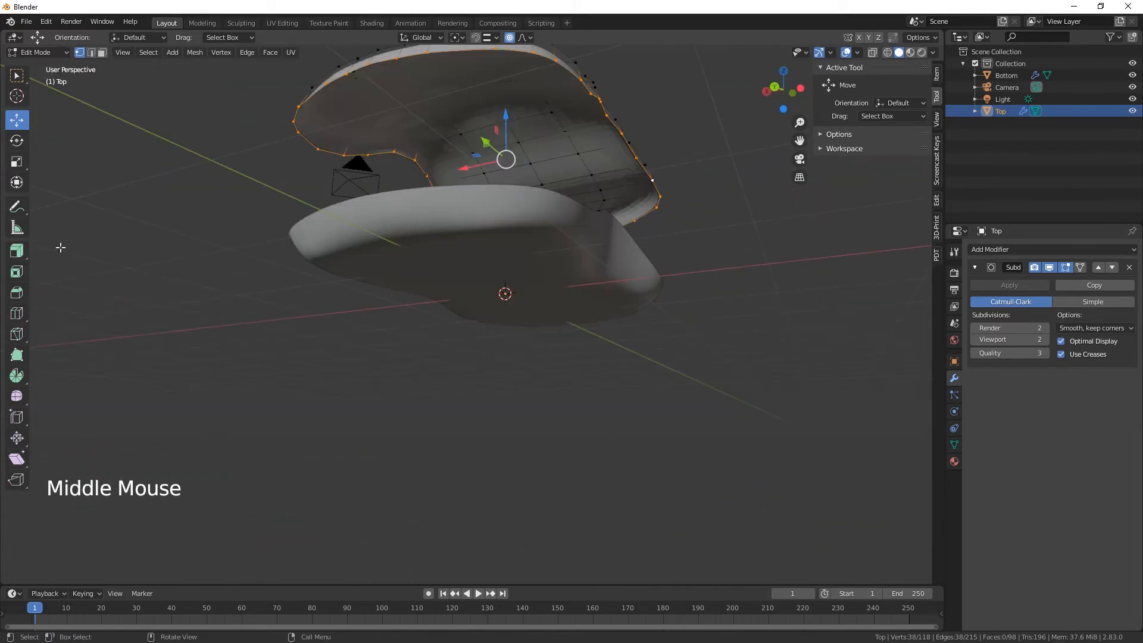
{"action": "left_click", "coordinate": [16, 252]}
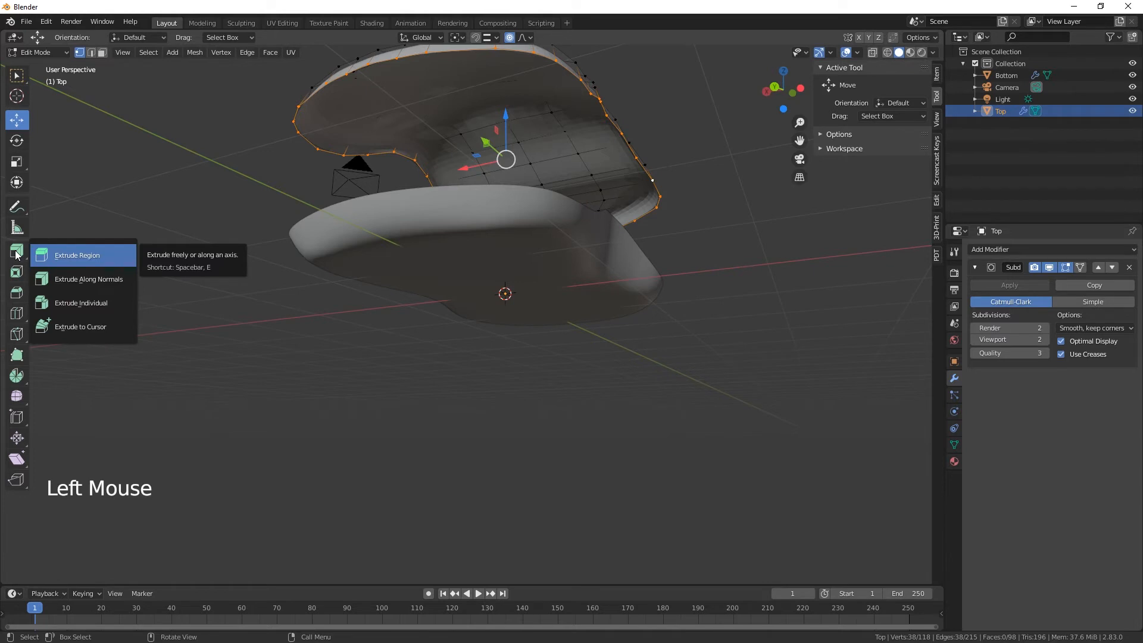
{"action": "left_click", "coordinate": [65, 279]}
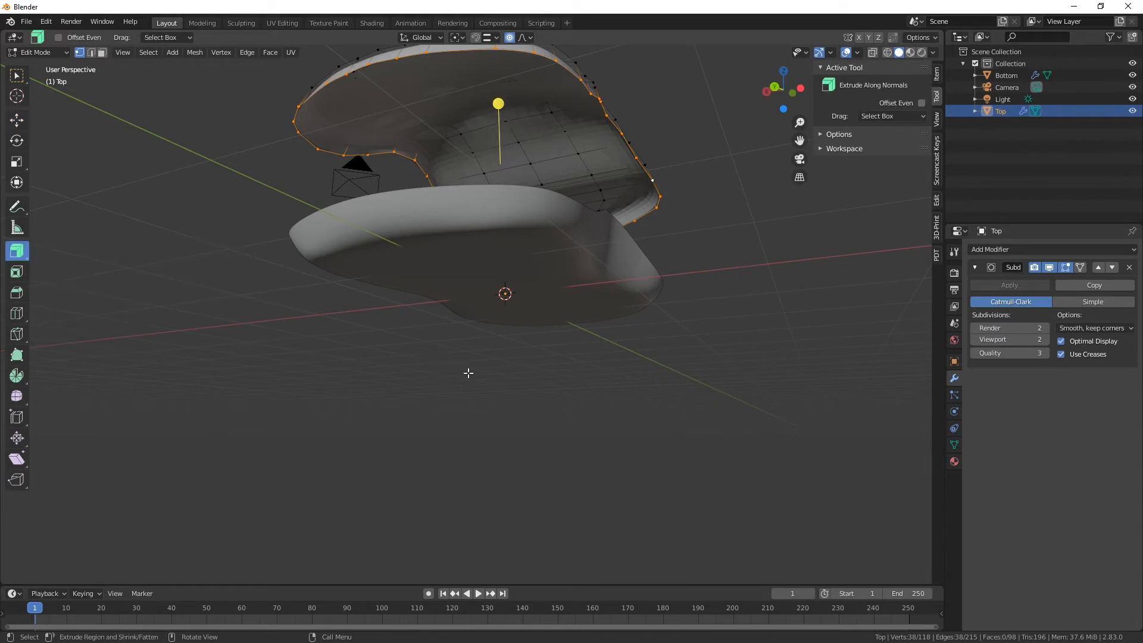
{"action": "left_click_drag", "start_coordinate": [497, 104], "coordinate": [498, 109]}
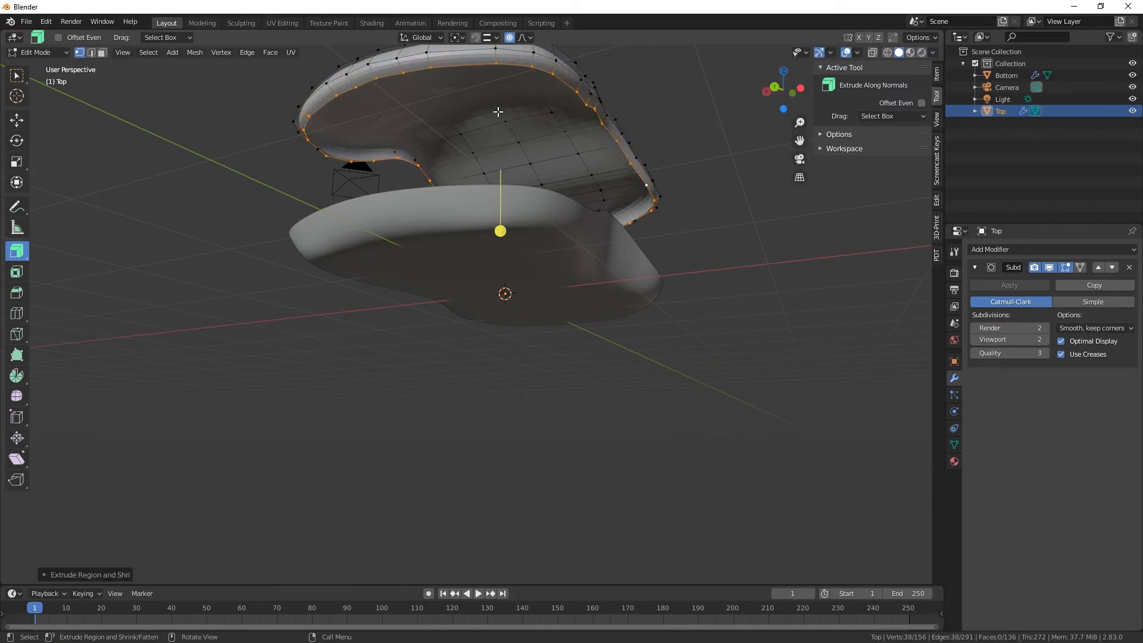
{"action": "middle_click_drag", "start_coordinate": [498, 109], "coordinate": [510, 241]}
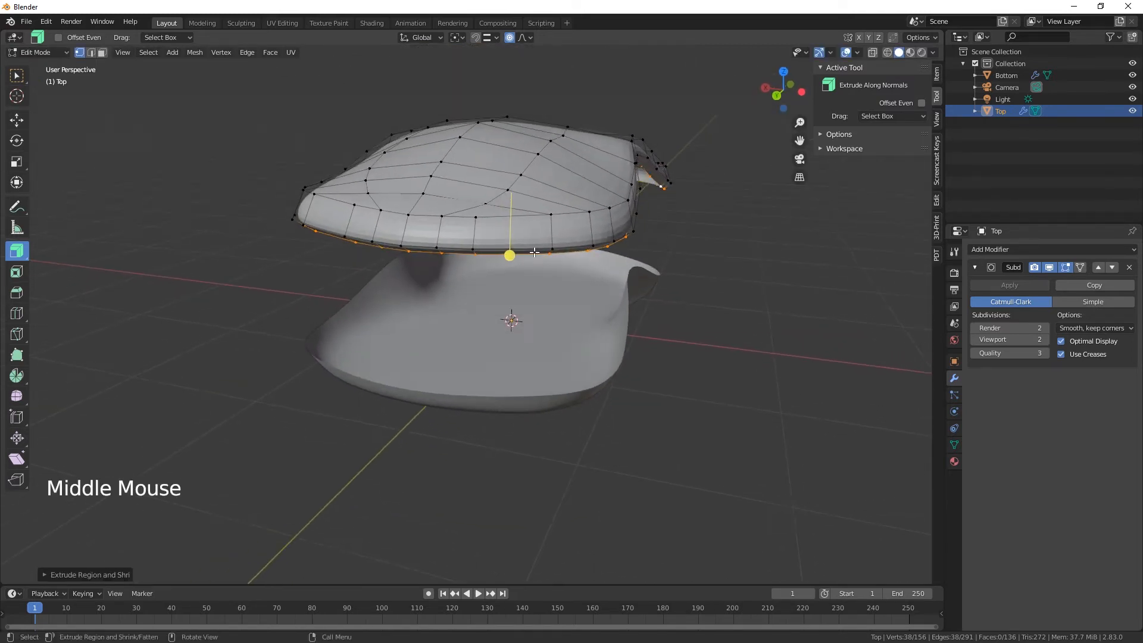
Step: Switch to editing the Bottom, select its upper rim edge loop and extrude it along normals into a narrow inner lip
{"action": "key", "text": "Tab"}
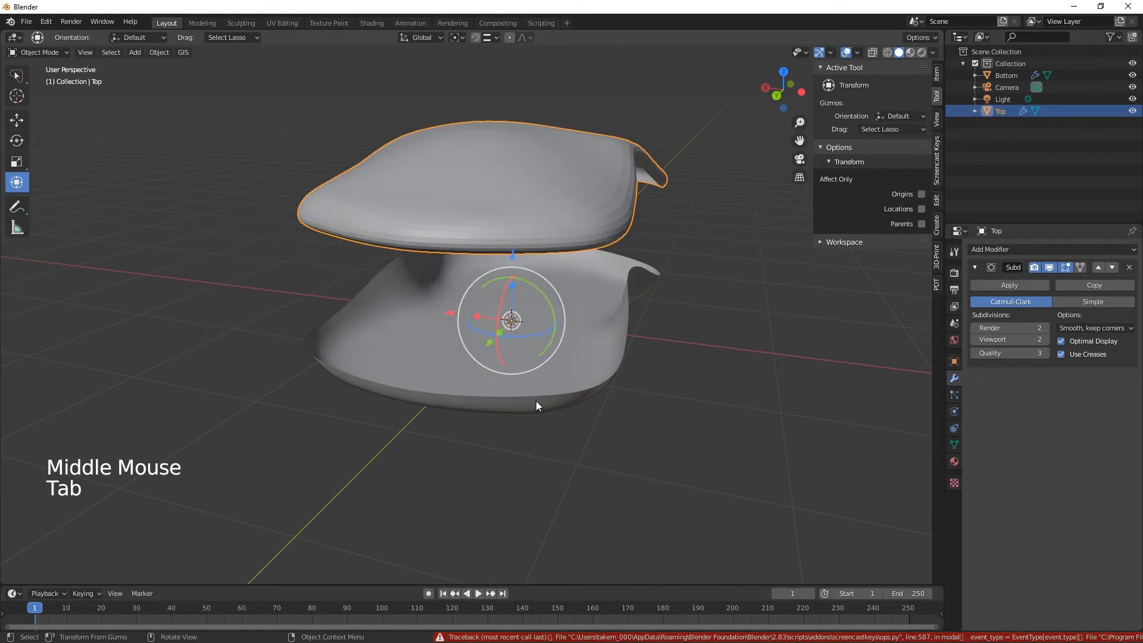
{"action": "left_click", "coordinate": [591, 332]}
{"action": "key", "text": "Tab"}
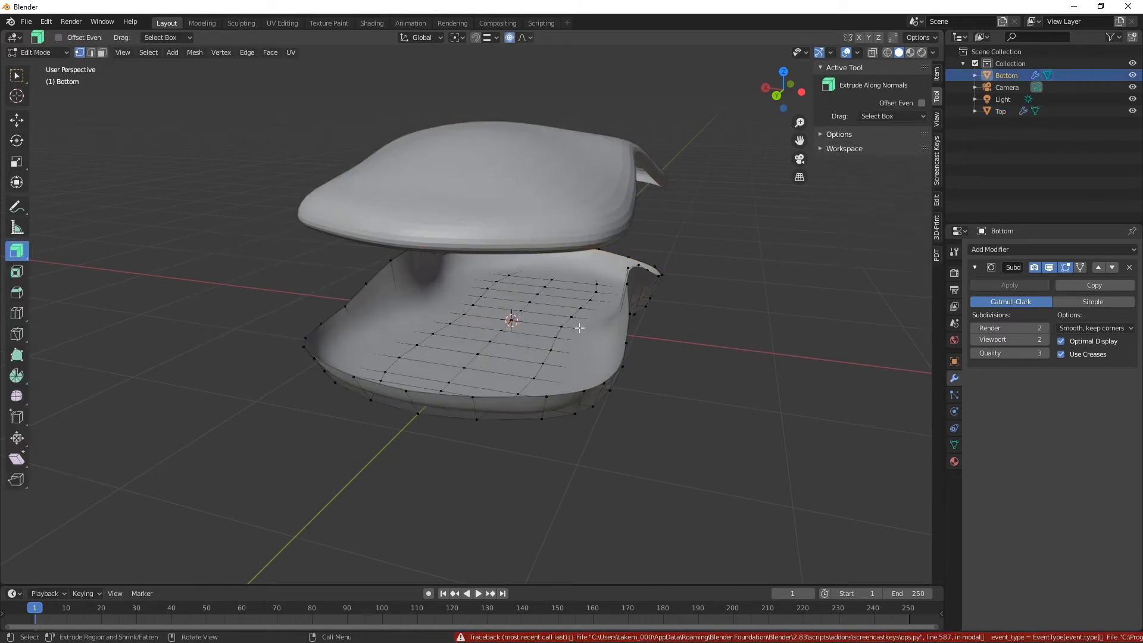
{"action": "left_click", "coordinate": [584, 389], "text": "alt"}
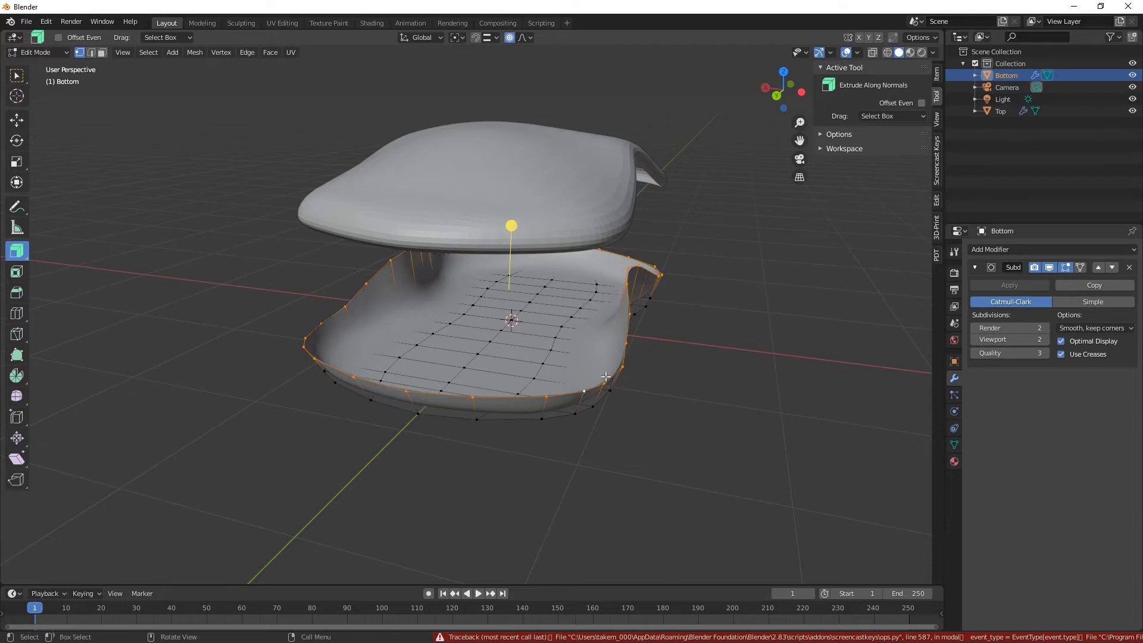
{"action": "left_click_drag", "start_coordinate": [512, 224], "coordinate": [509, 231]}
{"action": "middle_click_drag", "start_coordinate": [663, 337], "coordinate": [568, 332]}
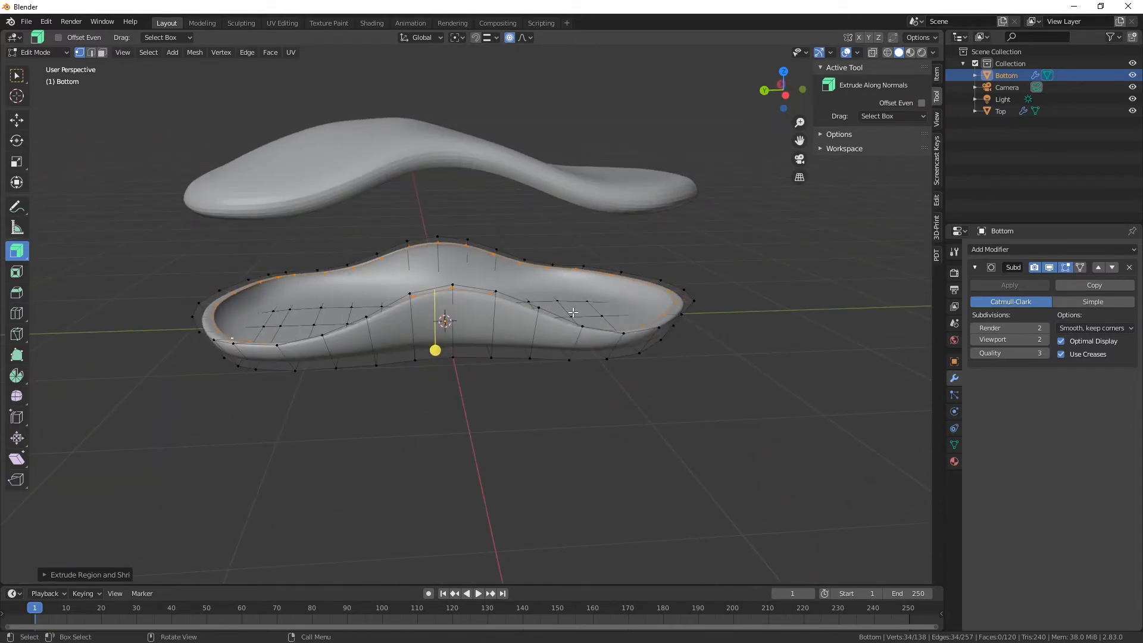
Step: In Object Mode, set the Top's origin to its geometry and lower the Top along Z onto the Bottom
{"action": "key", "text": "Tab"}
{"action": "left_click", "coordinate": [424, 133]}
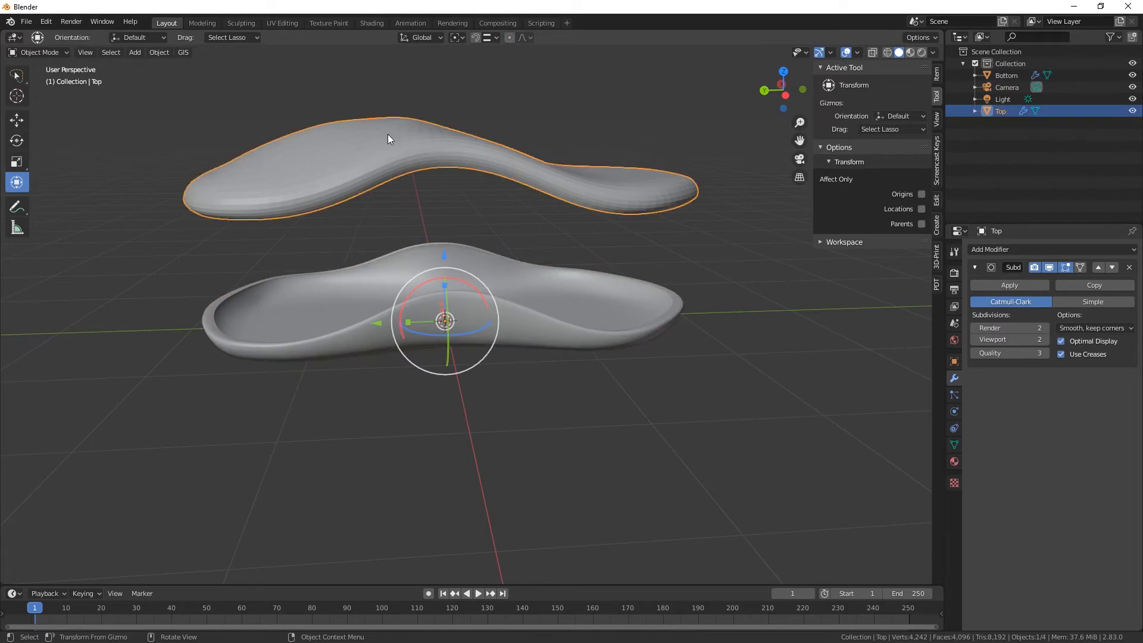
{"action": "left_click", "coordinate": [159, 52]}
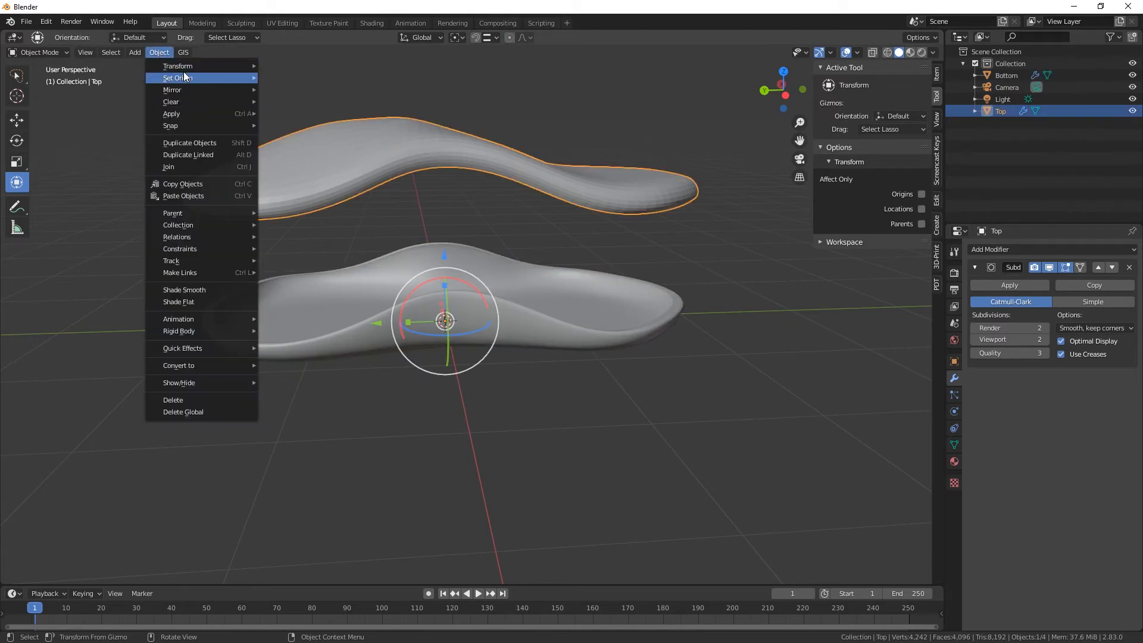
{"action": "mouse_move", "coordinate": [190, 75]}
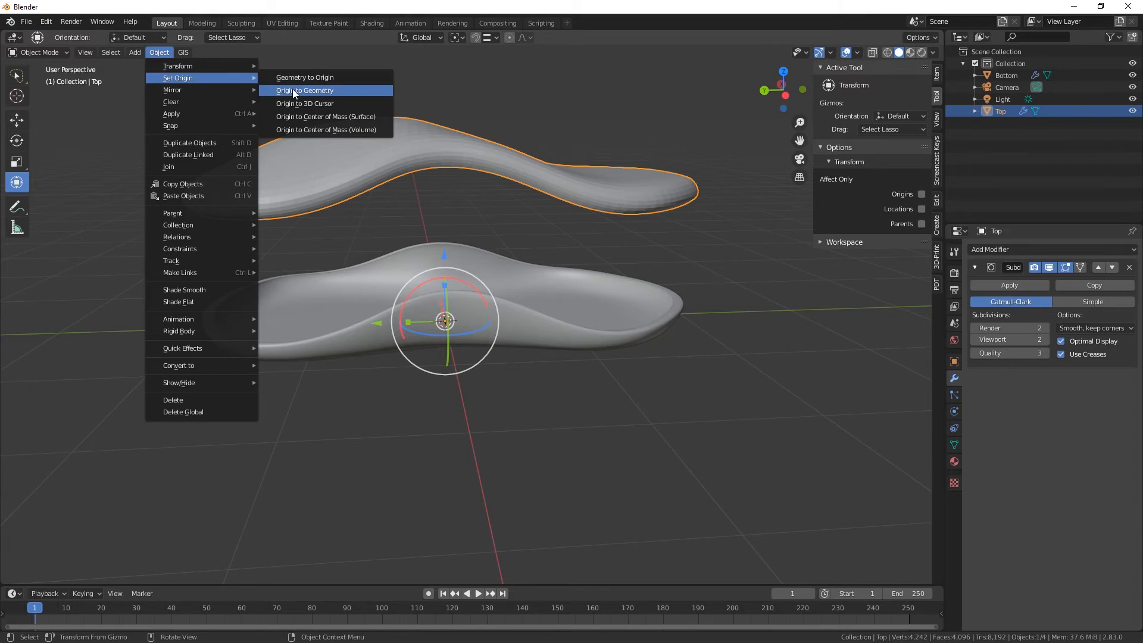
{"action": "left_click", "coordinate": [308, 91]}
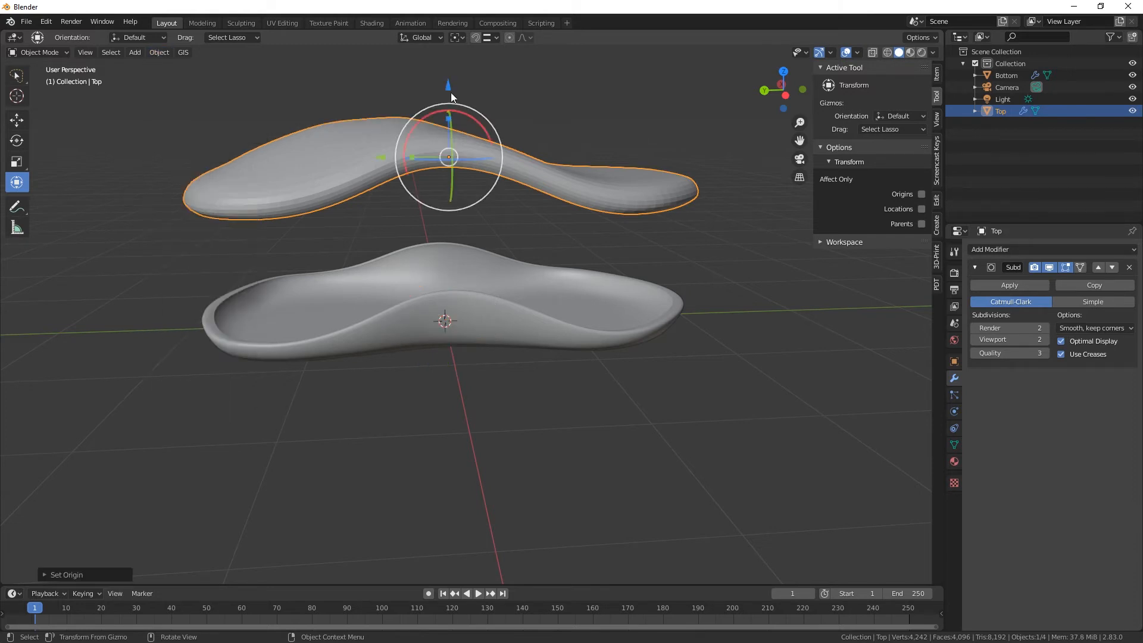
{"action": "left_click_drag", "start_coordinate": [451, 92], "coordinate": [445, 189]}
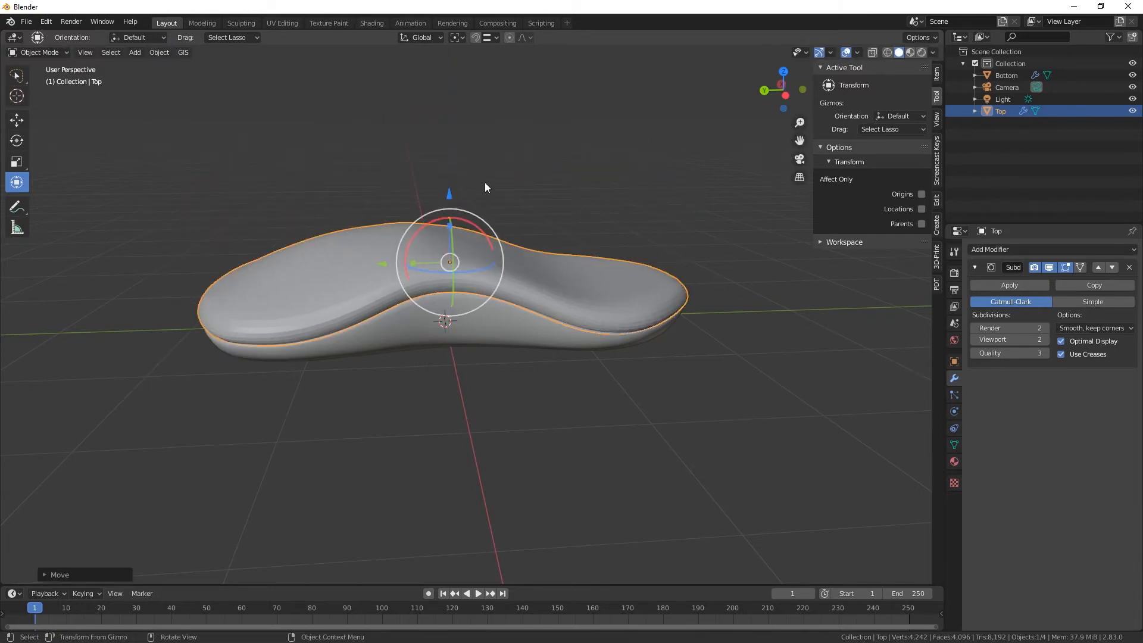
Step: Inspect the joined parts in Material Preview shading, then return to Solid shading
{"action": "left_click", "coordinate": [910, 52]}
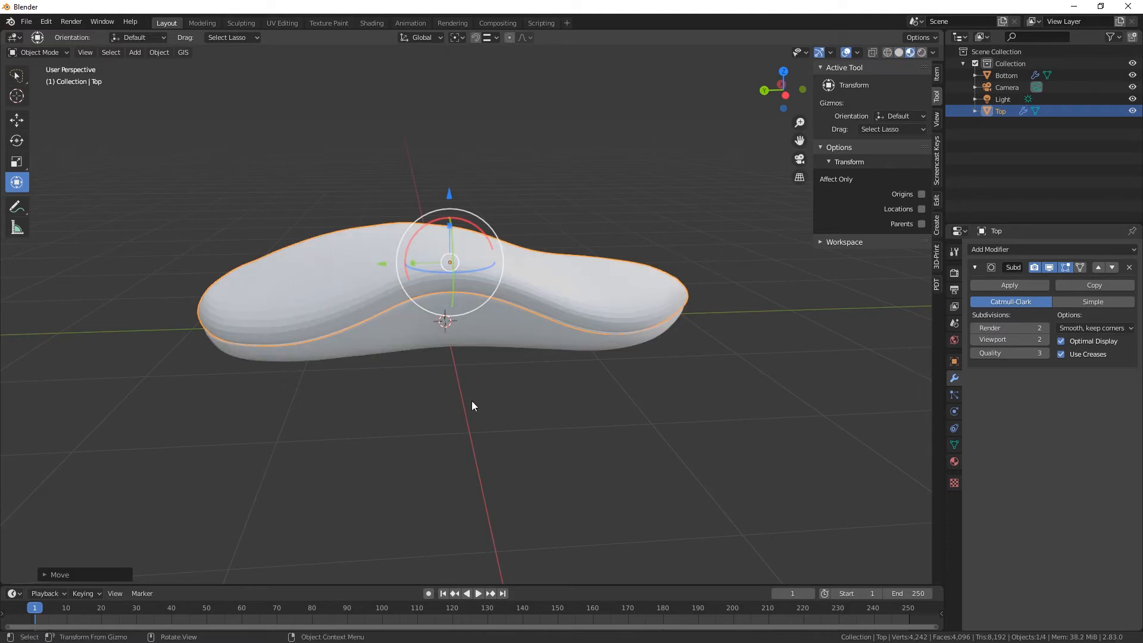
{"action": "mouse_move", "coordinate": [472, 401]}
{"action": "middle_mouse_down"}
{"action": "mouse_move", "coordinate": [573, 355]}
{"action": "mouse_move", "coordinate": [655, 381]}
{"action": "mouse_move", "coordinate": [841, 393]}
{"action": "mouse_move", "coordinate": [631, 353]}
{"action": "mouse_move", "coordinate": [395, 401]}
{"action": "mouse_move", "coordinate": [338, 403]}
{"action": "mouse_move", "coordinate": [512, 382]}
{"action": "mouse_move", "coordinate": [346, 380]}
{"action": "middle_mouse_up"}
{"action": "left_click", "coordinate": [898, 53]}
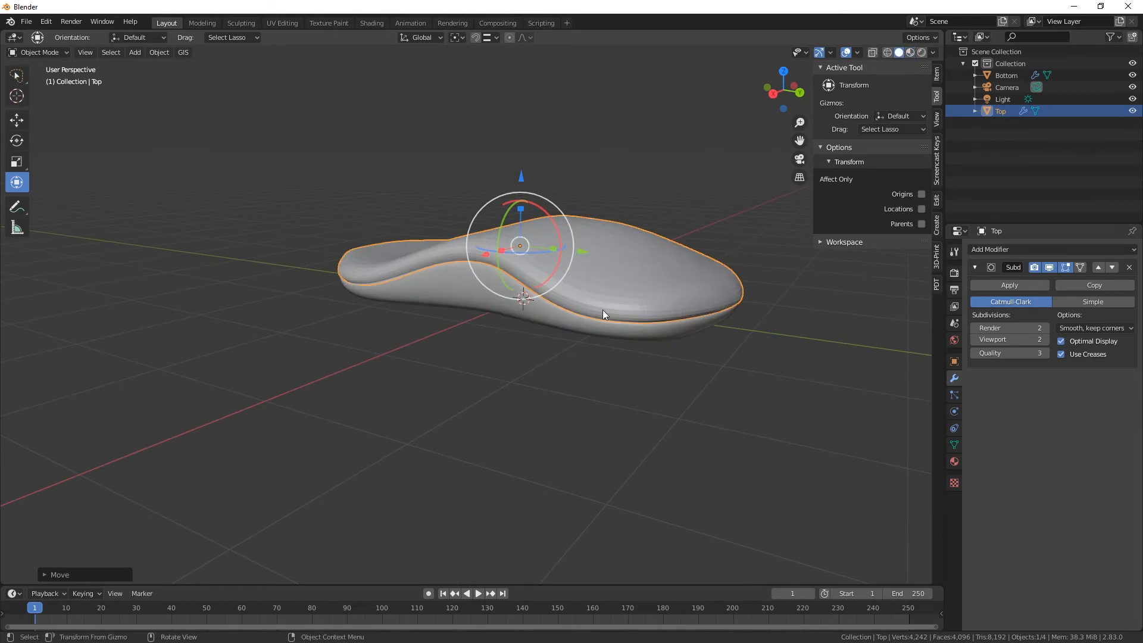
Step: Select the Bottom and set its Subdivision Surface viewport level to 3
{"action": "mouse_move", "coordinate": [602, 309]}
{"action": "middle_mouse_down"}
{"action": "mouse_move", "coordinate": [639, 336]}
{"action": "mouse_move", "coordinate": [619, 271]}
{"action": "middle_mouse_up"}
{"action": "left_click", "coordinate": [619, 271]}
{"action": "right_click", "coordinate": [619, 270]}
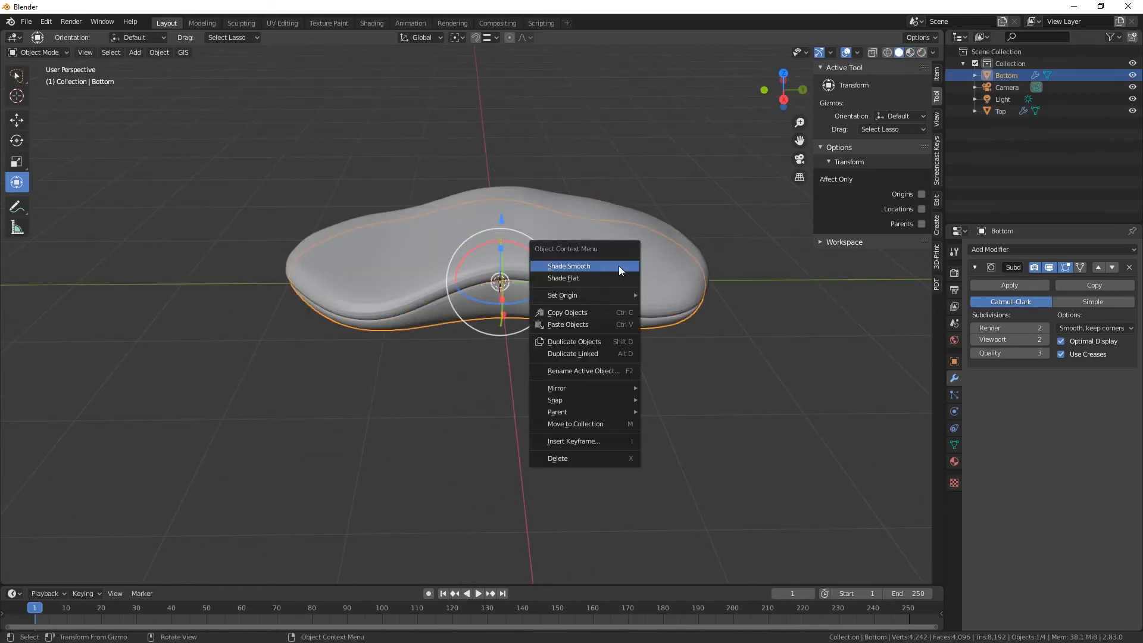
{"action": "key", "text": "Escape"}
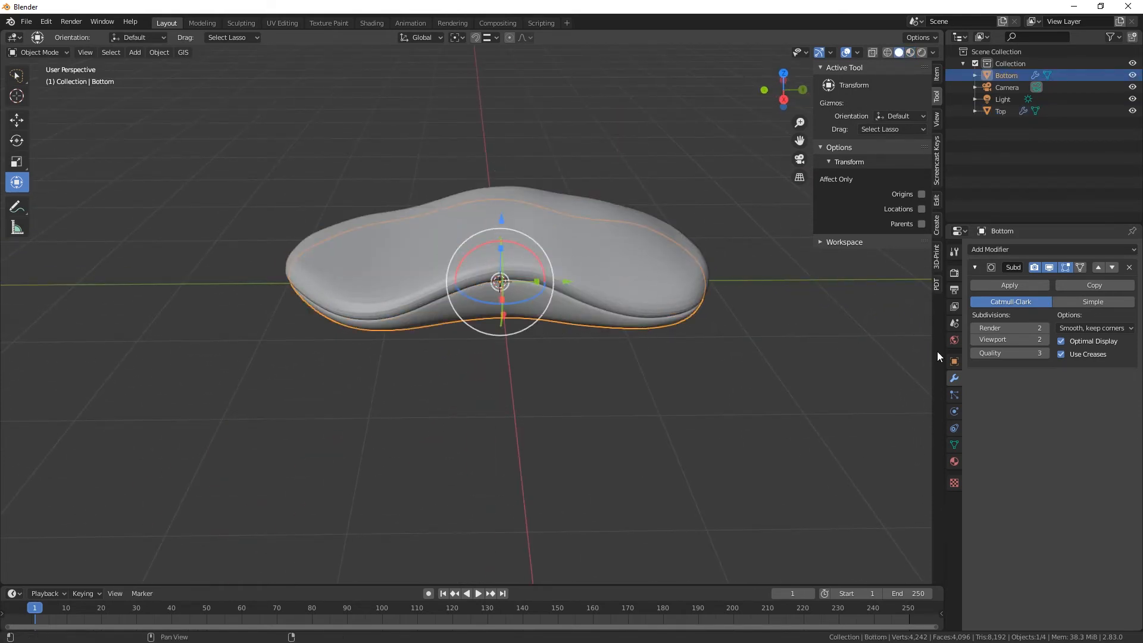
{"action": "left_click", "coordinate": [1045, 340]}
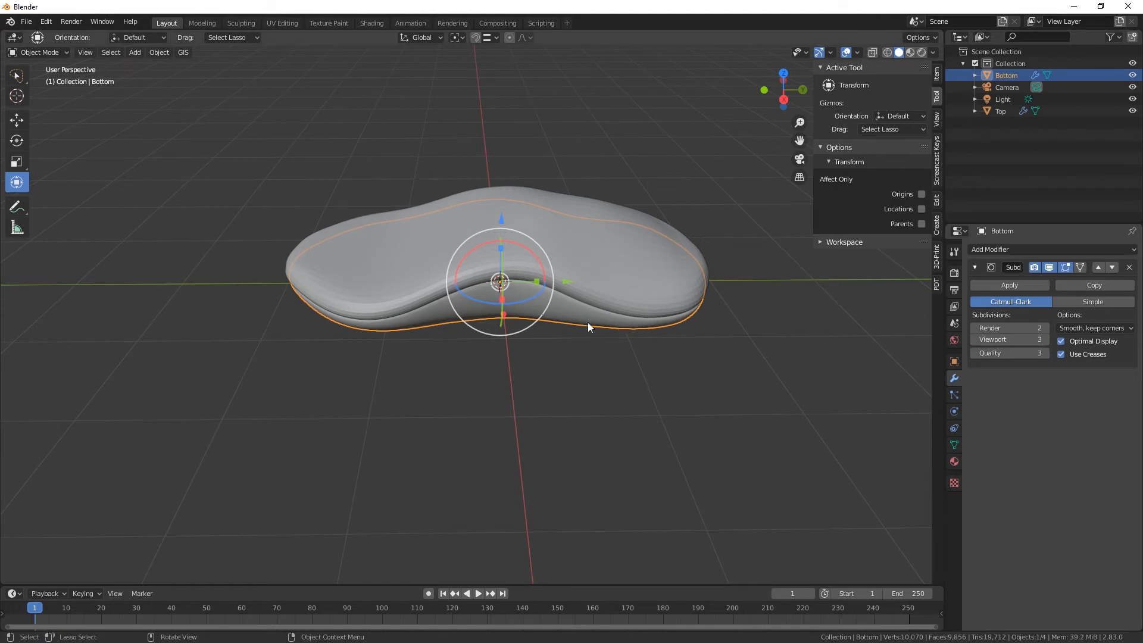
Step: Select the Top and lower it slightly along Z to close the seam with the Bottom
{"action": "left_click", "coordinate": [621, 288]}
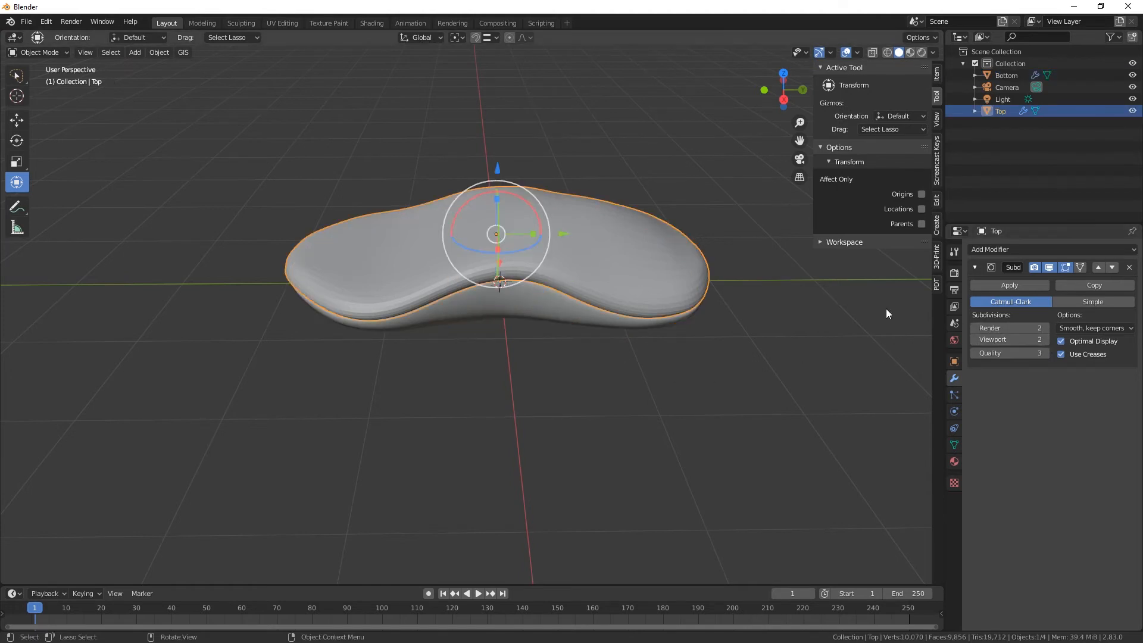
{"action": "right_click", "coordinate": [613, 238]}
{"action": "key", "text": "Escape"}
{"action": "middle_click_drag", "start_coordinate": [680, 325], "coordinate": [615, 350]}
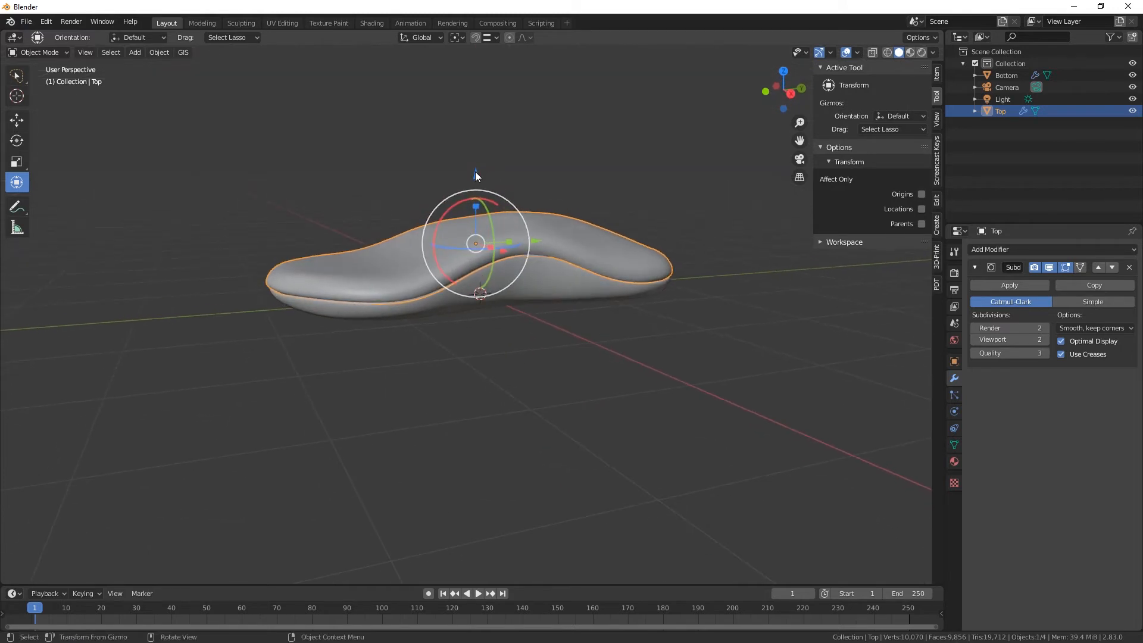
{"action": "left_click_drag", "start_coordinate": [475, 171], "coordinate": [479, 185]}
{"action": "middle_click_drag", "start_coordinate": [595, 285], "coordinate": [504, 343]}
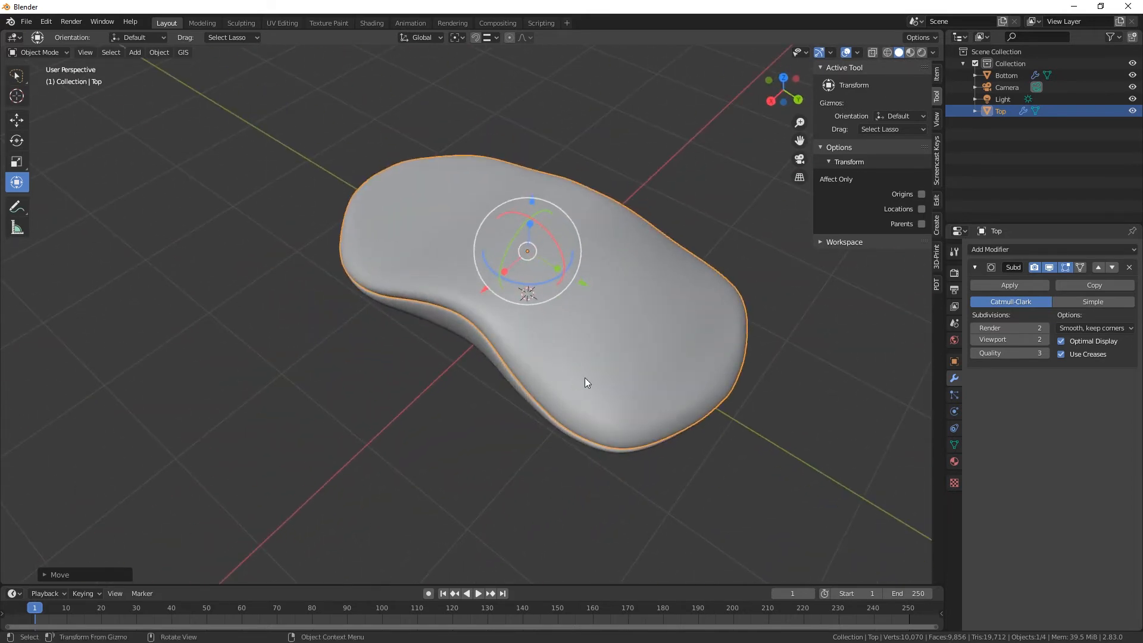
Step: Raise the Top along Z clear of the Bottom and enter Edit Mode on it
{"action": "middle_click_drag", "start_coordinate": [534, 392], "coordinate": [646, 422]}
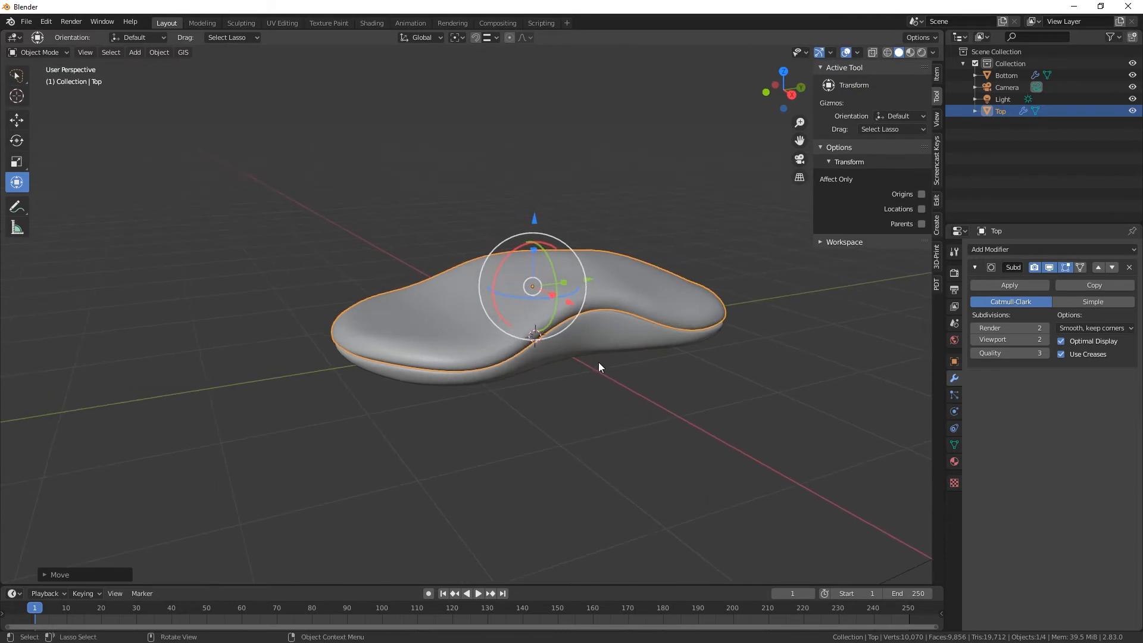
{"action": "left_click_drag", "start_coordinate": [534, 218], "coordinate": [534, 171]}
{"action": "middle_click_drag", "start_coordinate": [594, 405], "coordinate": [596, 437]}
{"action": "key", "text": "Tab"}
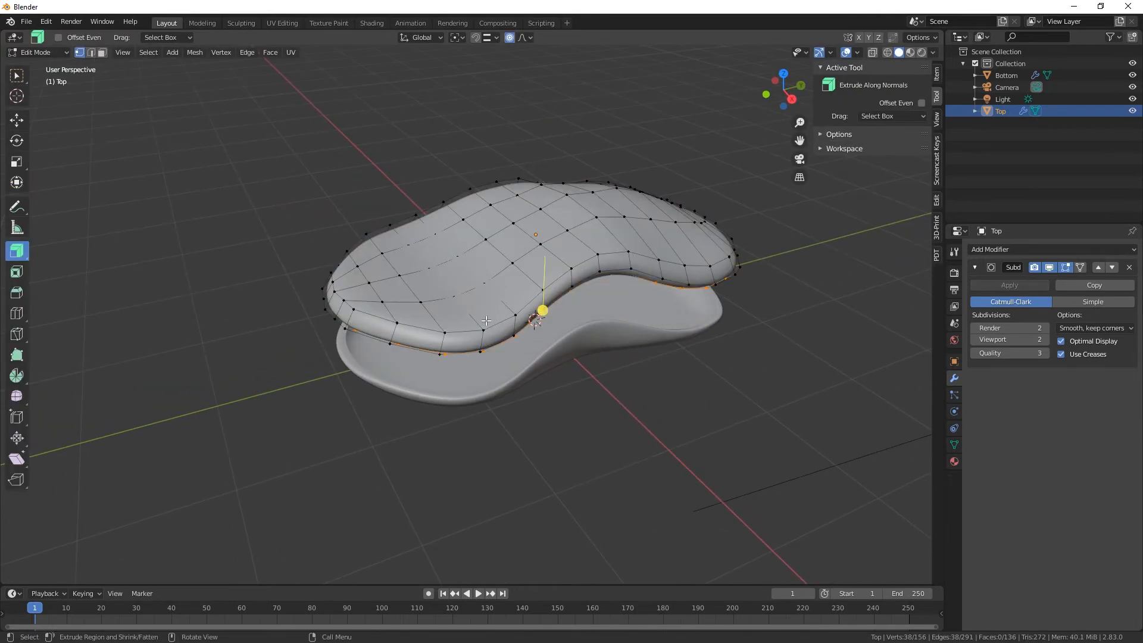
{"action": "left_click", "coordinate": [513, 290]}
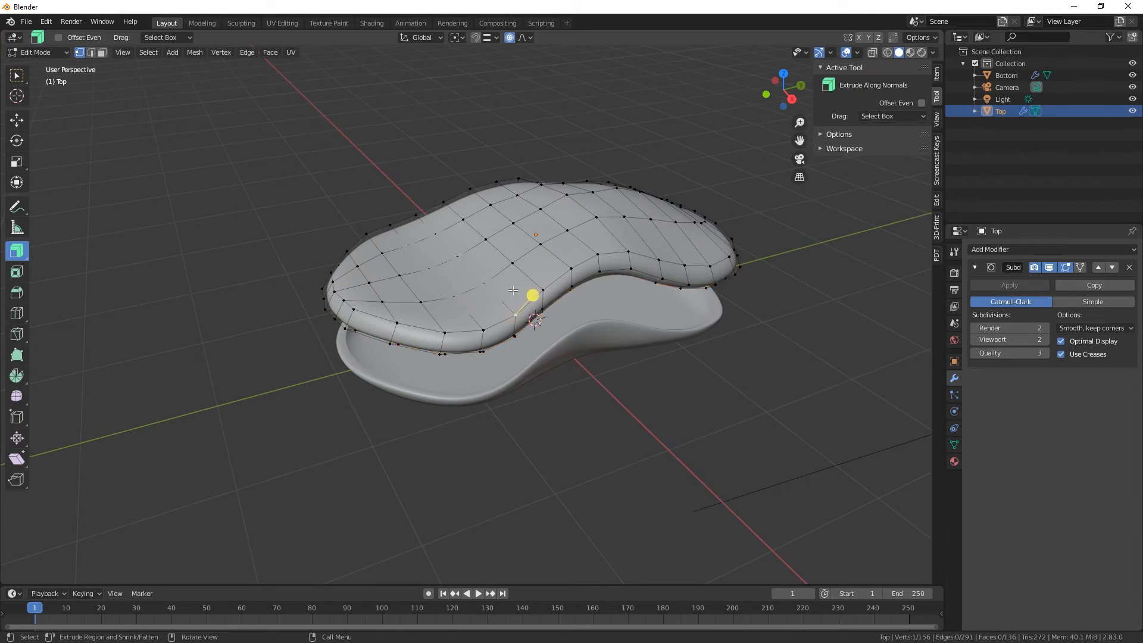
{"action": "left_click", "coordinate": [513, 291]}
{"action": "left_click", "coordinate": [486, 268], "text": "shift"}
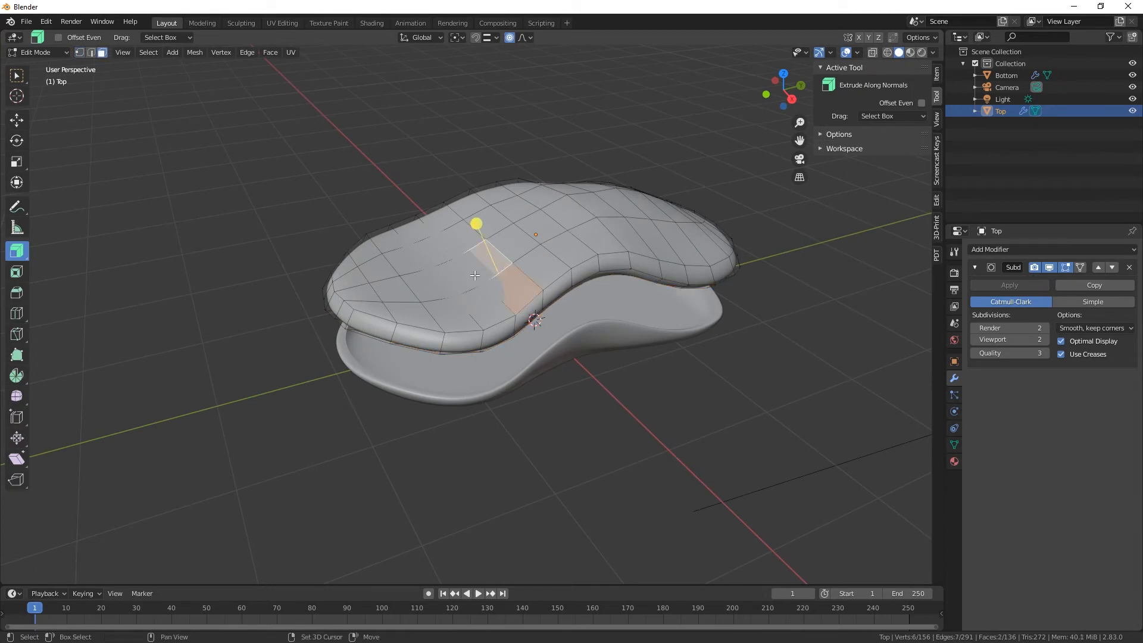
{"action": "left_click", "coordinate": [469, 278], "text": "shift"}
{"action": "left_click", "coordinate": [425, 288], "text": "shift"}
{"action": "left_click", "coordinate": [396, 296], "text": "shift"}
{"action": "left_click", "coordinate": [357, 290], "text": "shift"}
{"action": "left_click", "coordinate": [366, 310], "text": "shift"}
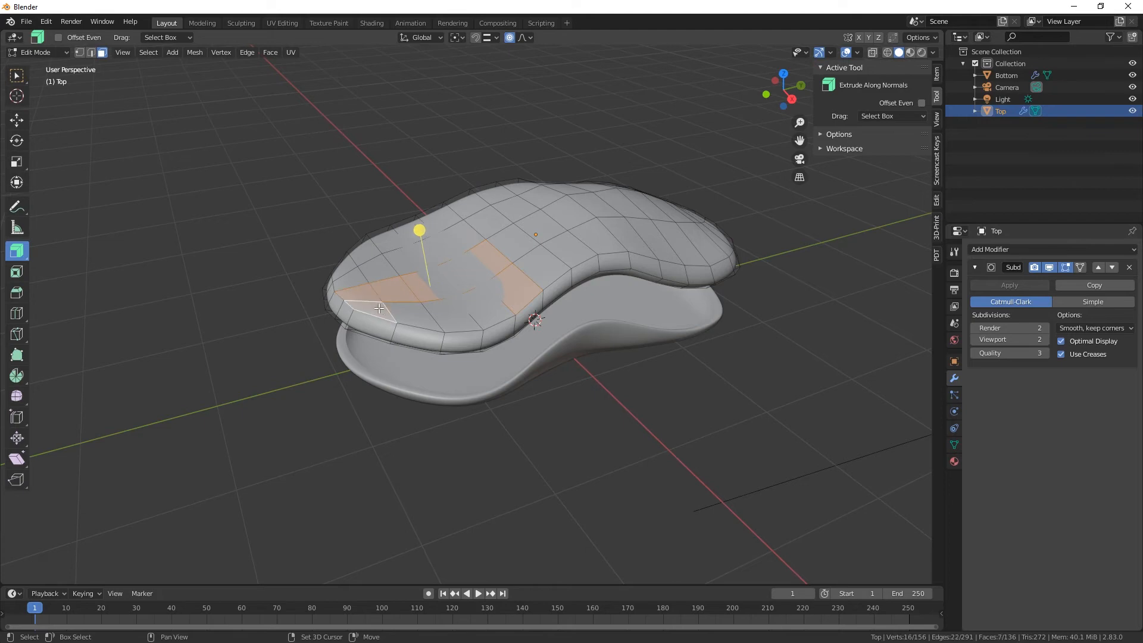
{"action": "left_click", "coordinate": [426, 316], "text": "shift"}
{"action": "left_click", "coordinate": [489, 316], "text": "shift"}
{"action": "left_click", "coordinate": [462, 320], "text": "shift"}
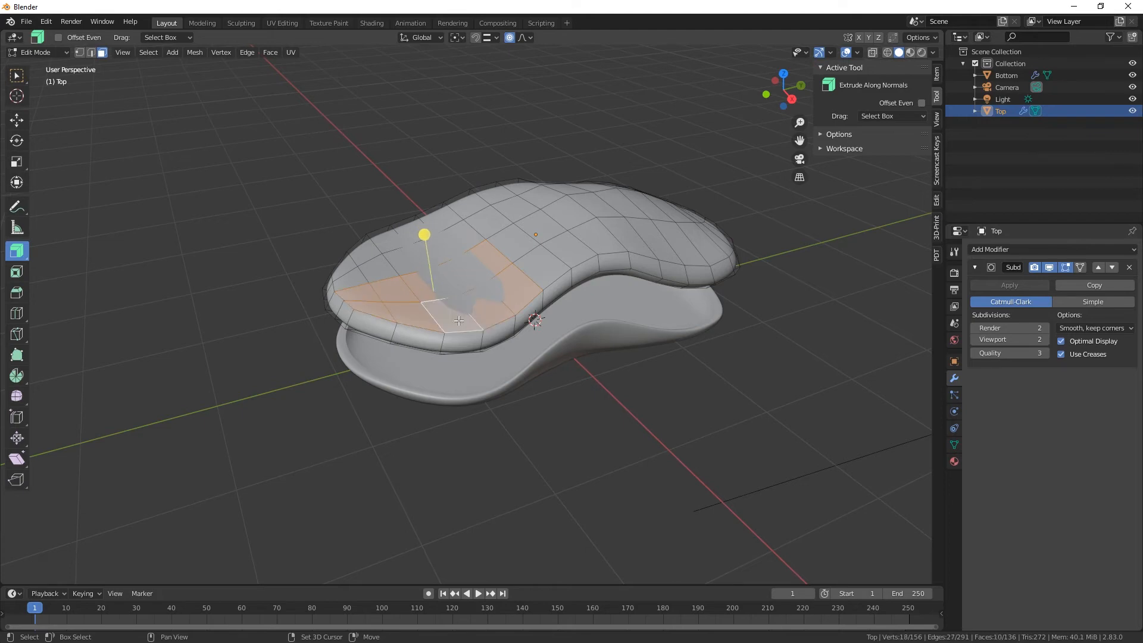
{"action": "middle_click_drag", "start_coordinate": [500, 386], "coordinate": [523, 373]}
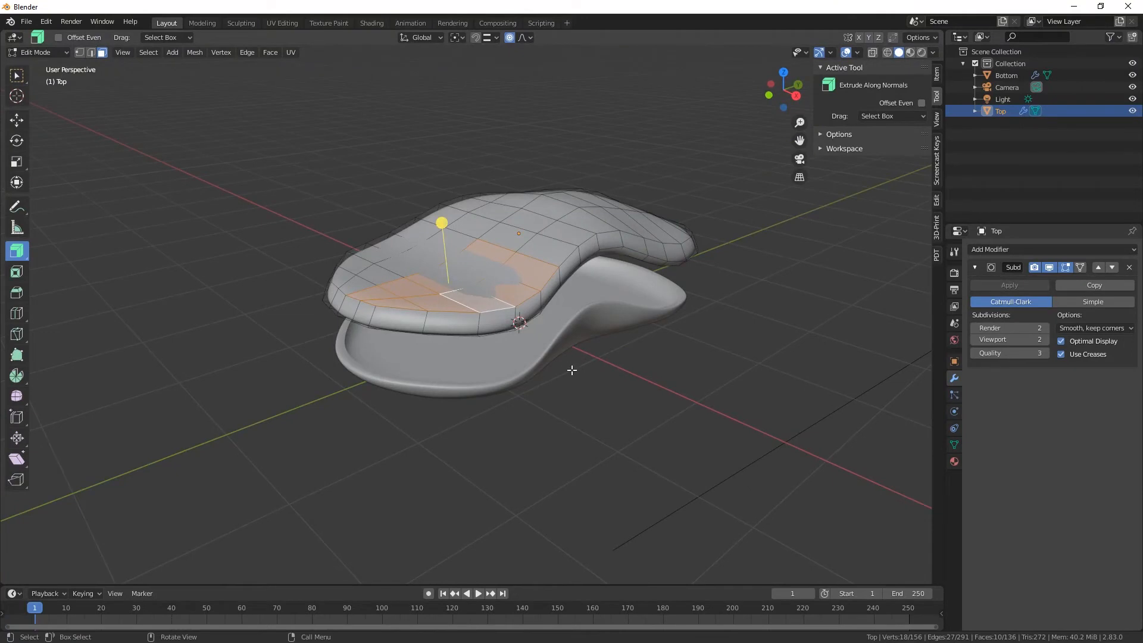
{"action": "middle_click_drag", "start_coordinate": [694, 459], "coordinate": [649, 433]}
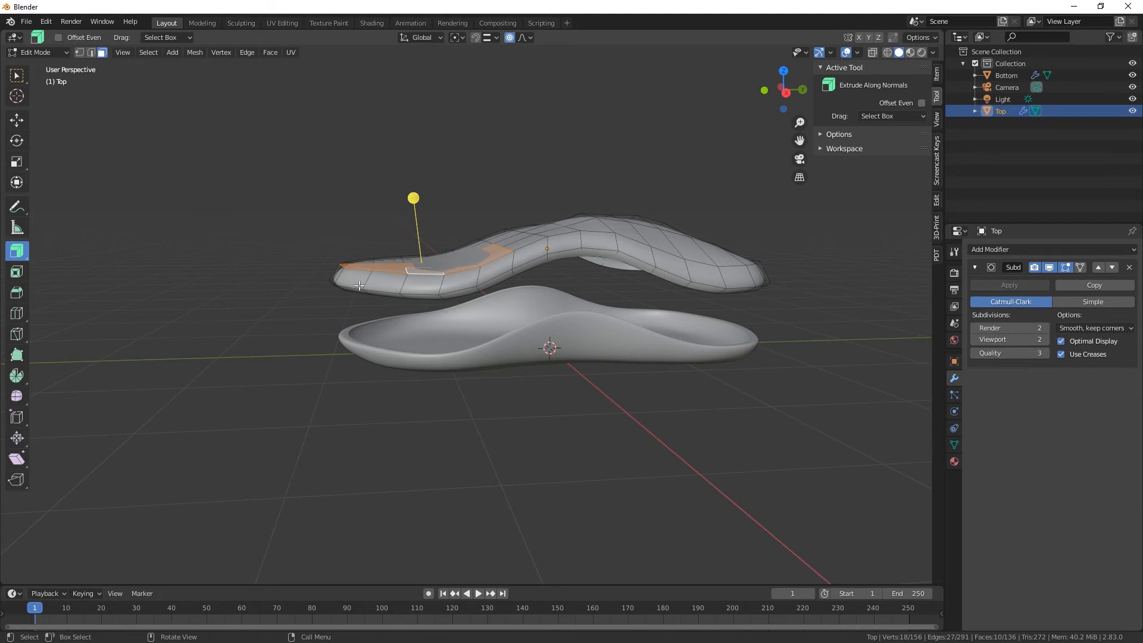
{"action": "middle_click_drag", "start_coordinate": [359, 285], "coordinate": [479, 305]}
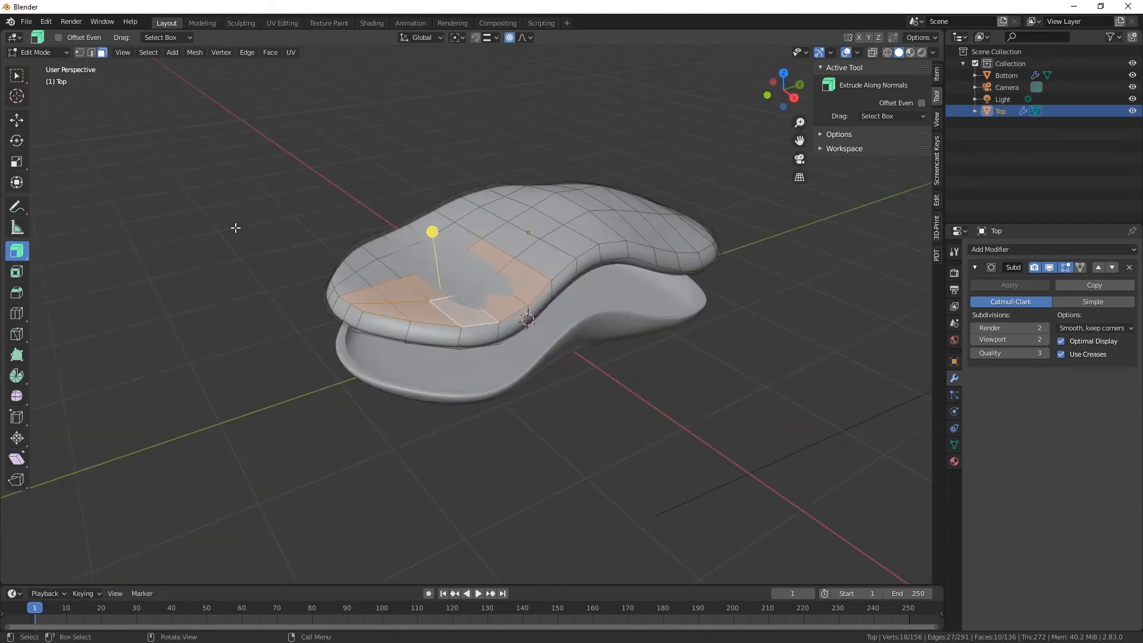
Step: In vertex select mode, pick three vertices in the dip of the Top's front end and raise them slightly along Z
{"action": "left_click", "coordinate": [79, 53]}
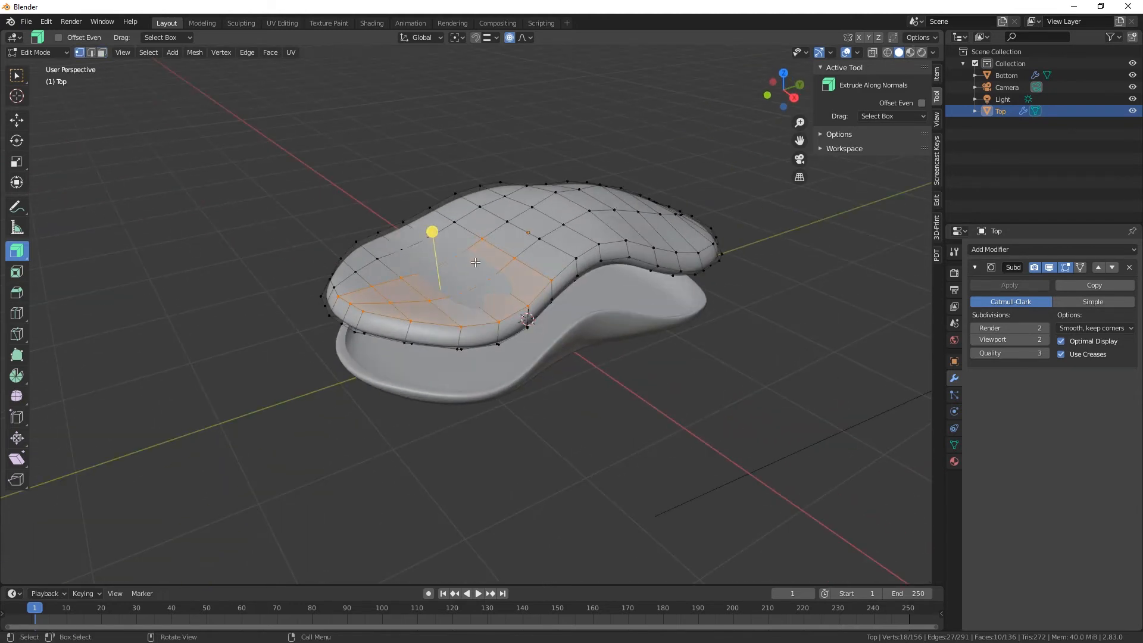
{"action": "left_click", "coordinate": [435, 286]}
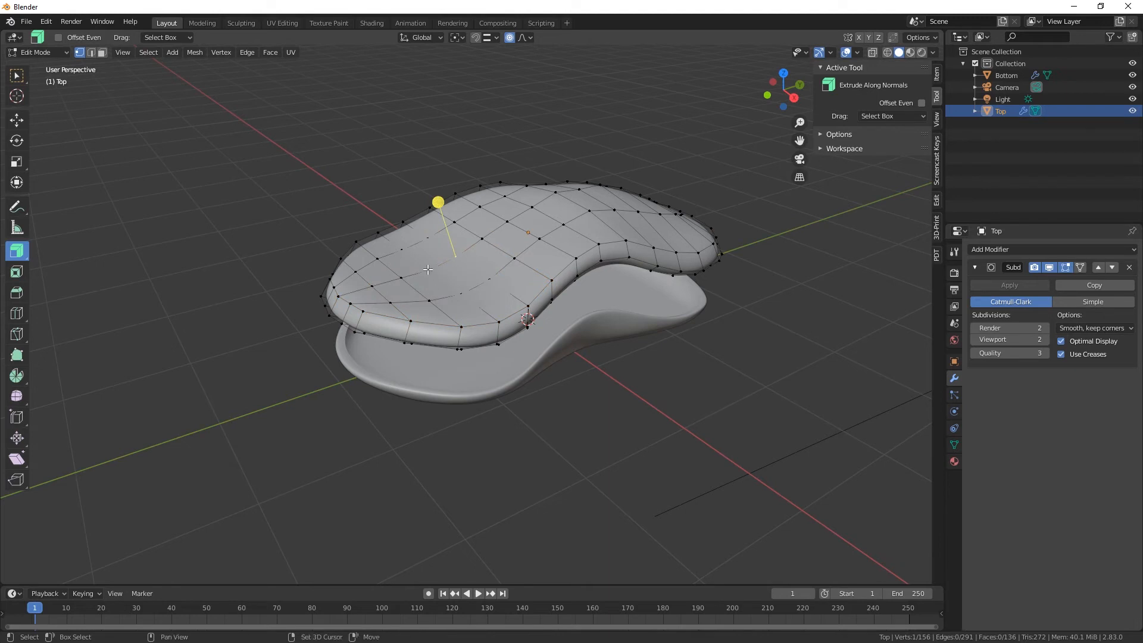
{"action": "left_click", "coordinate": [404, 276], "text": "shift"}
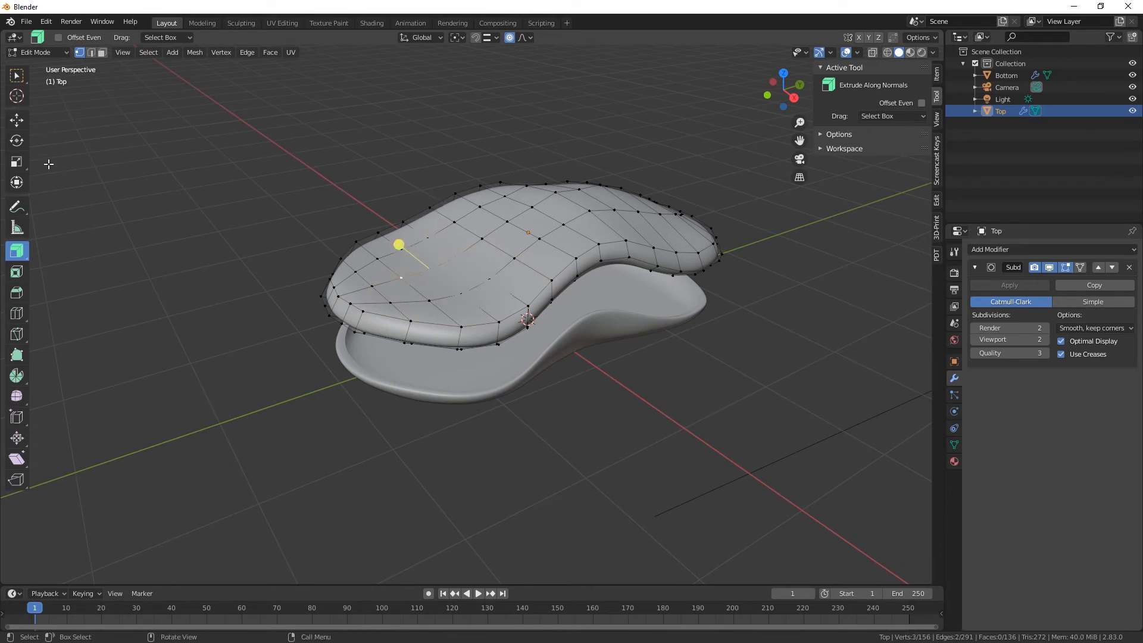
{"action": "left_click", "coordinate": [17, 119]}
{"action": "middle_click_drag", "start_coordinate": [561, 163], "coordinate": [493, 228]}
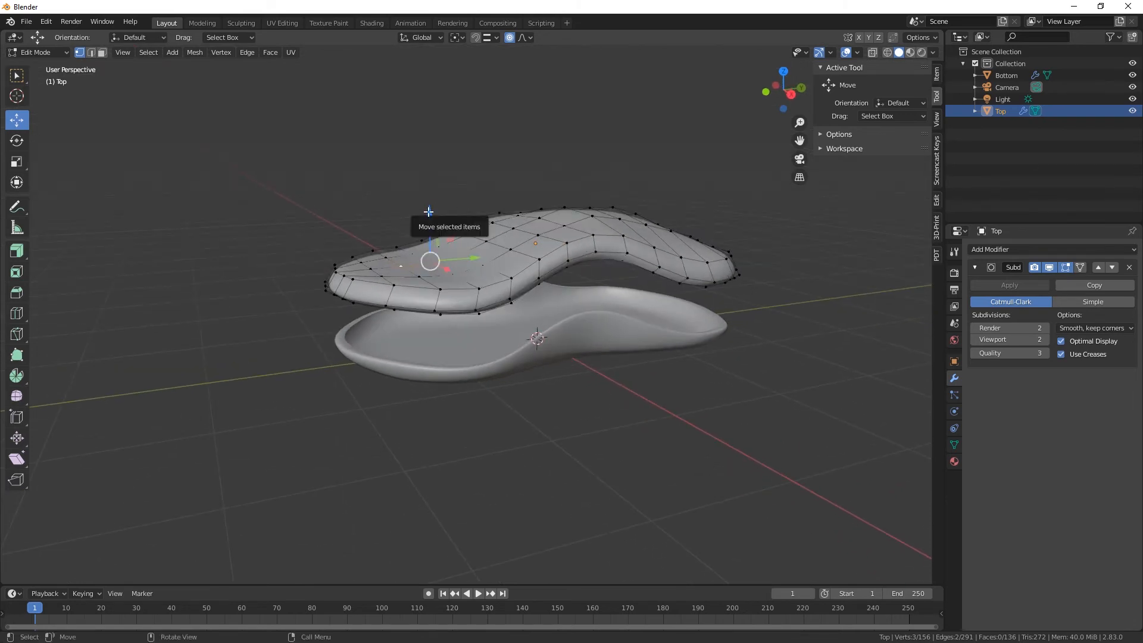
{"action": "left_click_drag", "start_coordinate": [428, 212], "coordinate": [428, 199]}
{"action": "middle_click_drag", "start_coordinate": [427, 199], "coordinate": [569, 336]}
{"action": "middle_click_drag", "start_coordinate": [567, 349], "coordinate": [508, 314]}
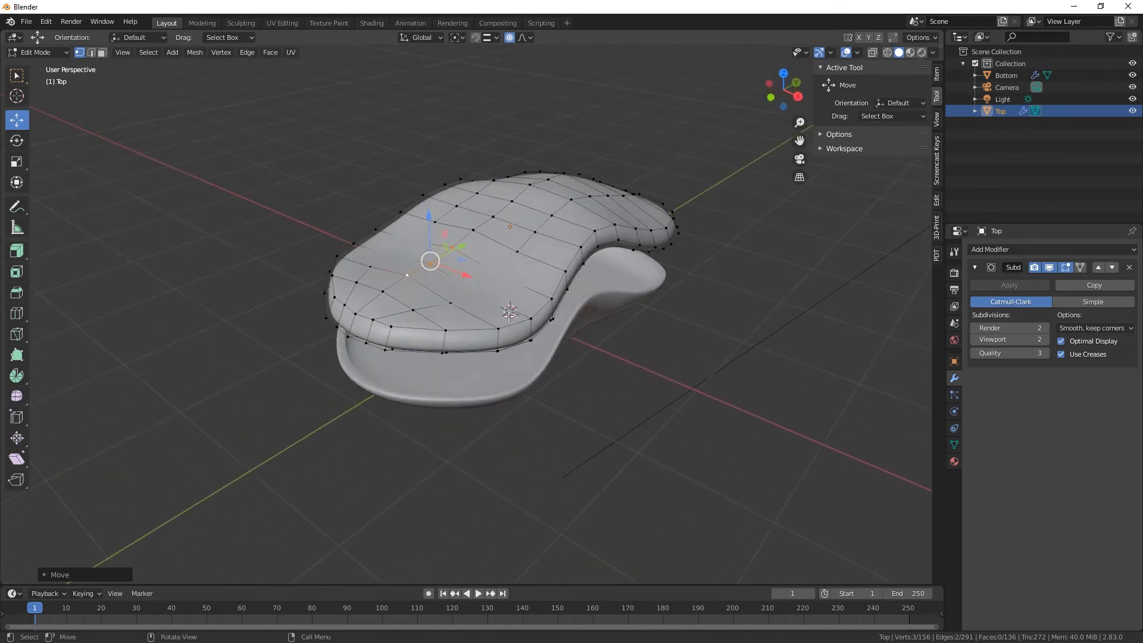
Step: Select five vertices across the Top's sunken front area and nudge them along Z
{"action": "left_click", "coordinate": [500, 274]}
{"action": "left_click", "coordinate": [451, 303], "text": "shift"}
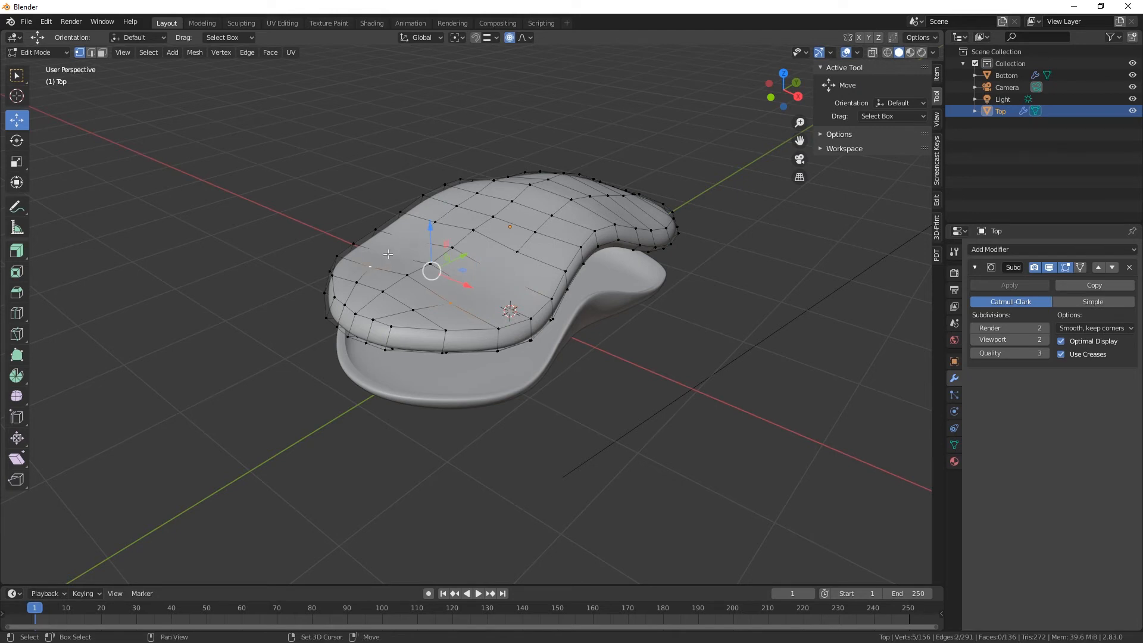
{"action": "left_click", "coordinate": [387, 257], "text": "shift"}
{"action": "middle_click_drag", "start_coordinate": [387, 256], "coordinate": [430, 194]}
{"action": "left_click_drag", "start_coordinate": [426, 210], "coordinate": [425, 210]}
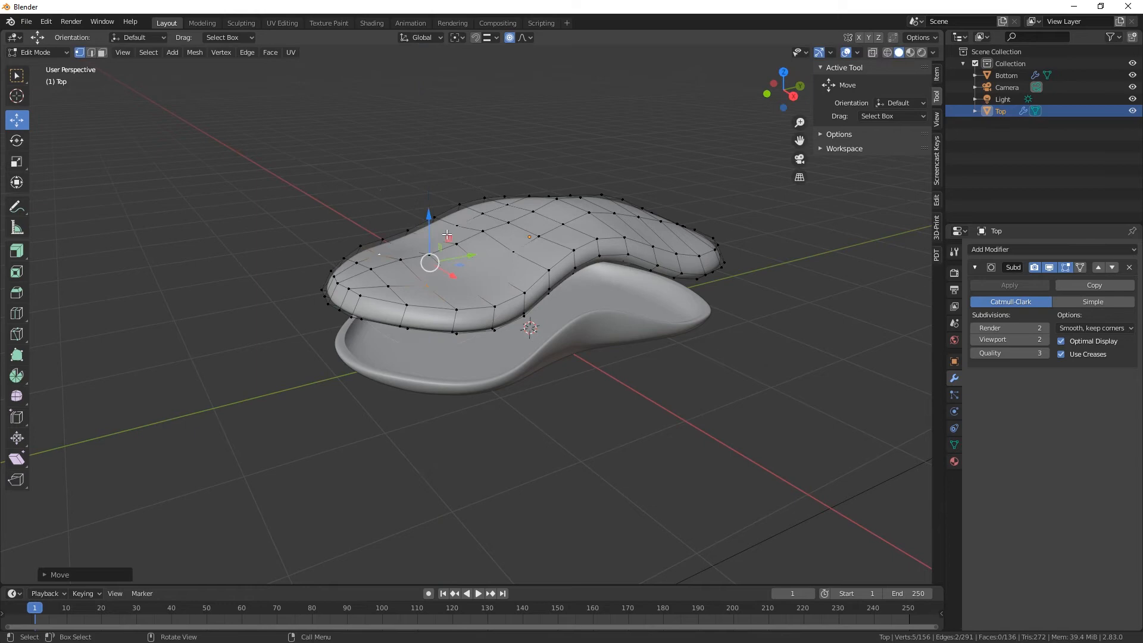
Step: Select four vertices around the front dip in Wireframe shading, then raise them along Z in Solid shading to bulge the surface
{"action": "left_click", "coordinate": [488, 276]}
{"action": "left_click", "coordinate": [887, 52]}
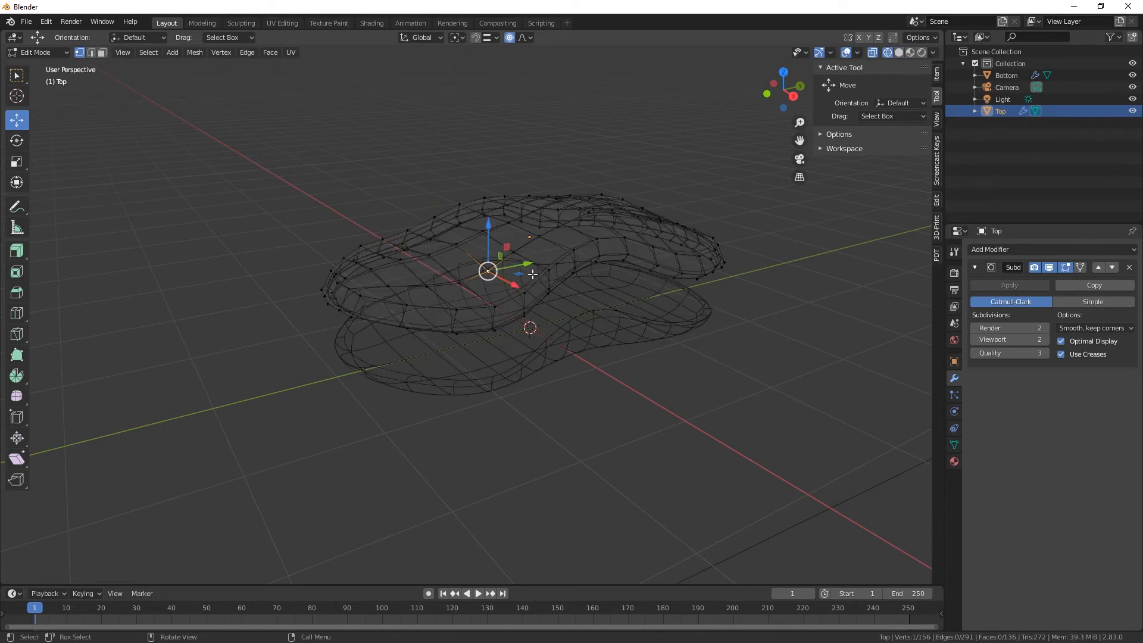
{"action": "mouse_move", "coordinate": [494, 339]}
{"action": "middle_mouse_down"}
{"action": "mouse_move", "coordinate": [491, 308]}
{"action": "mouse_move", "coordinate": [486, 332]}
{"action": "mouse_move", "coordinate": [446, 306]}
{"action": "middle_mouse_up"}
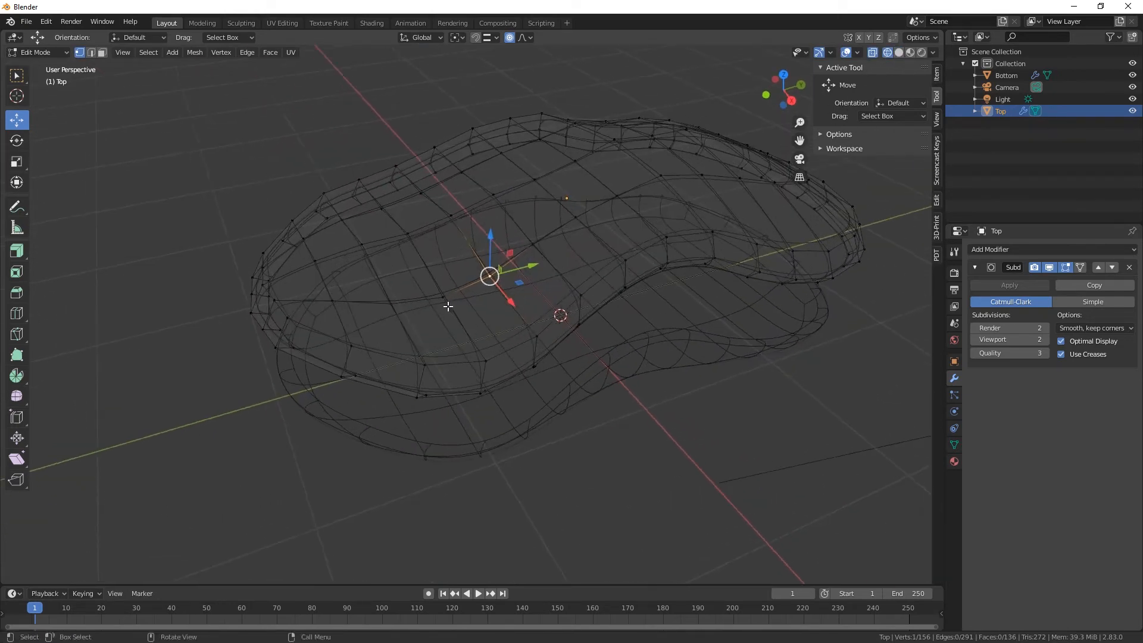
{"action": "left_click", "coordinate": [445, 296], "text": "shift"}
{"action": "left_click", "coordinate": [384, 209], "text": "shift"}
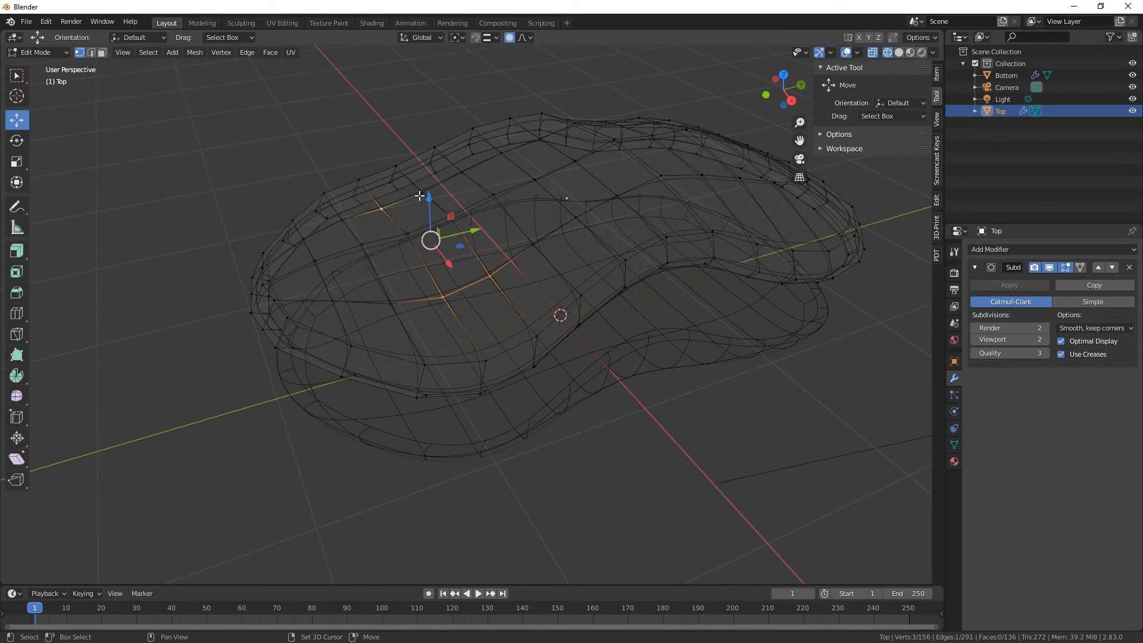
{"action": "left_click", "coordinate": [420, 196], "text": "shift"}
{"action": "middle_click_drag", "start_coordinate": [420, 196], "coordinate": [492, 271]}
{"action": "left_click", "coordinate": [898, 52]}
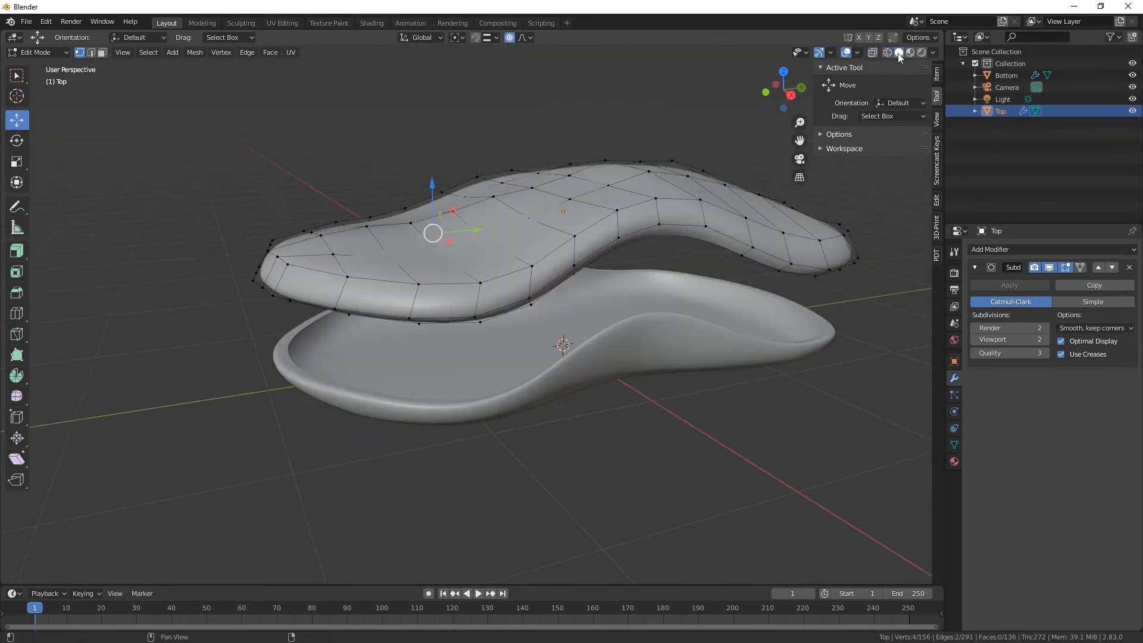
{"action": "left_click_drag", "start_coordinate": [436, 187], "coordinate": [429, 162]}
{"action": "mouse_move", "coordinate": [476, 304]}
{"action": "middle_mouse_down"}
{"action": "mouse_move", "coordinate": [628, 296]}
{"action": "mouse_move", "coordinate": [414, 286]}
{"action": "mouse_move", "coordinate": [435, 357]}
{"action": "mouse_move", "coordinate": [446, 284]}
{"action": "mouse_move", "coordinate": [473, 313]}
{"action": "middle_mouse_up"}
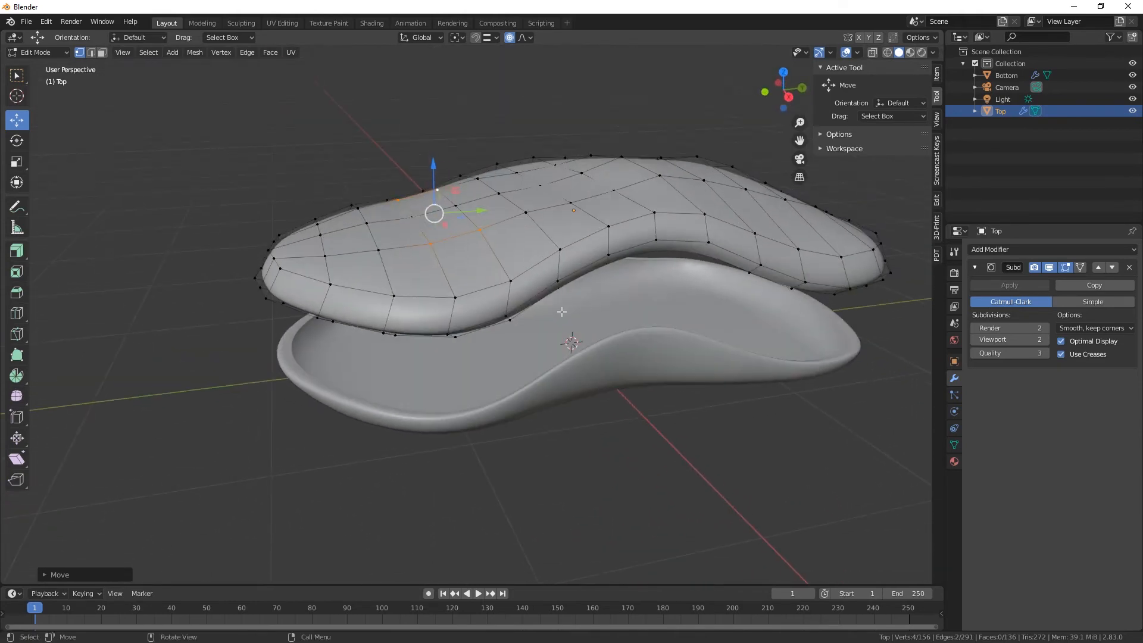
Step: In face select mode, select the two-by-four block of eight faces on the +X side of the Top's front end
{"action": "left_click", "coordinate": [101, 53]}
{"action": "middle_click_drag", "start_coordinate": [536, 333], "coordinate": [550, 381]}
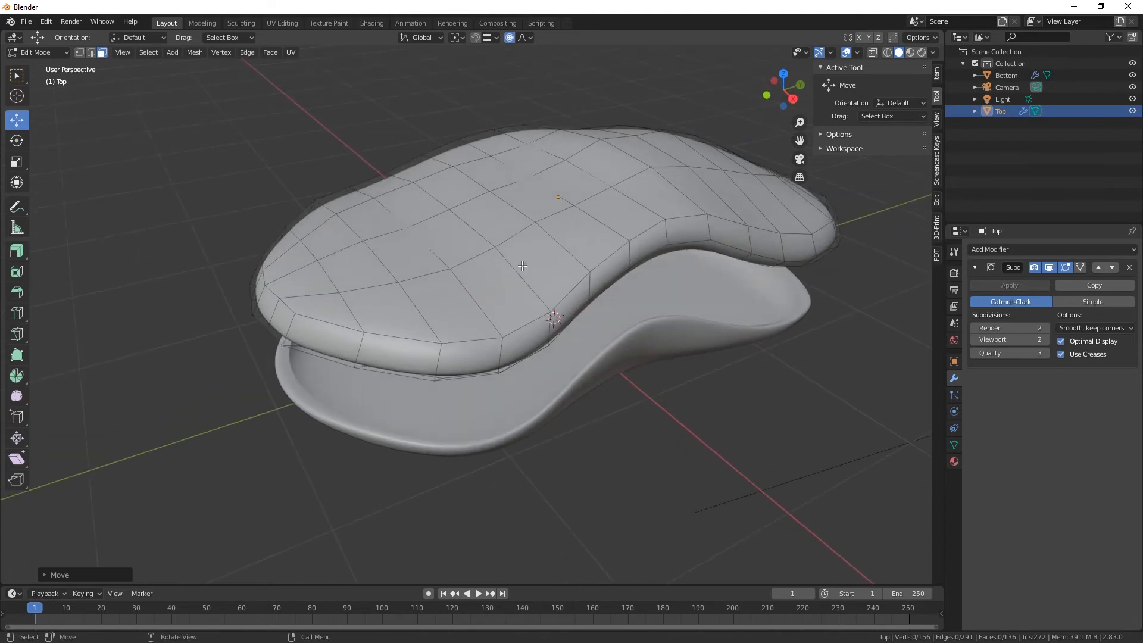
{"action": "middle_click_drag", "start_coordinate": [522, 266], "coordinate": [560, 352]}
{"action": "left_click", "coordinate": [512, 241]}
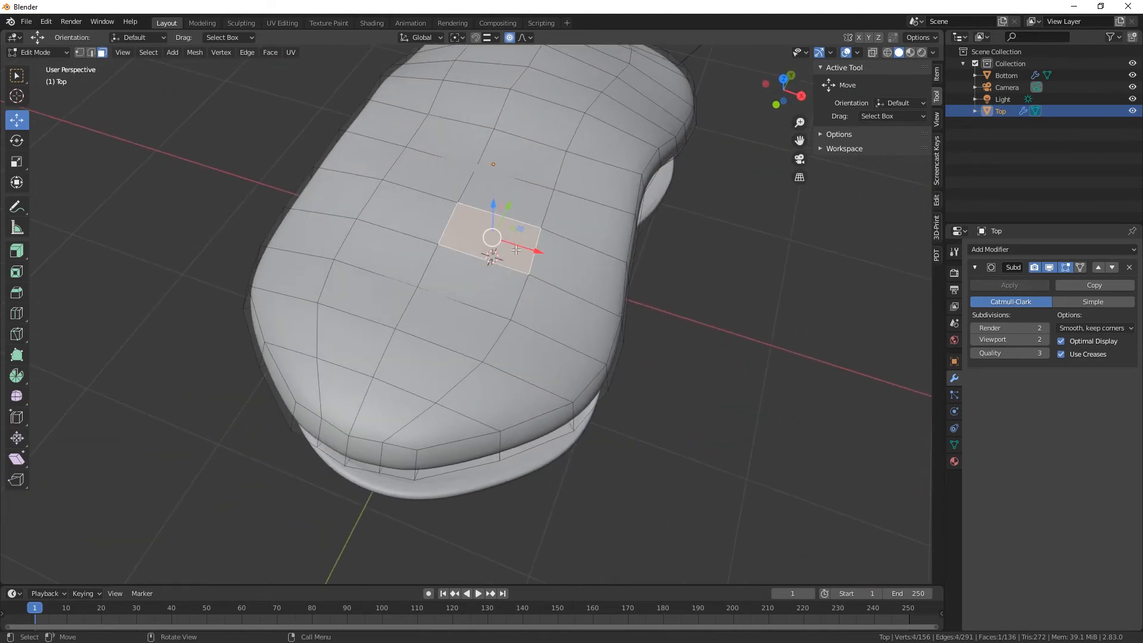
{"action": "left_click", "coordinate": [568, 268], "text": "shift"}
{"action": "left_click", "coordinate": [562, 330], "text": "shift"}
{"action": "left_click", "coordinate": [470, 292], "text": "shift"}
{"action": "left_click", "coordinate": [468, 331], "text": "shift"}
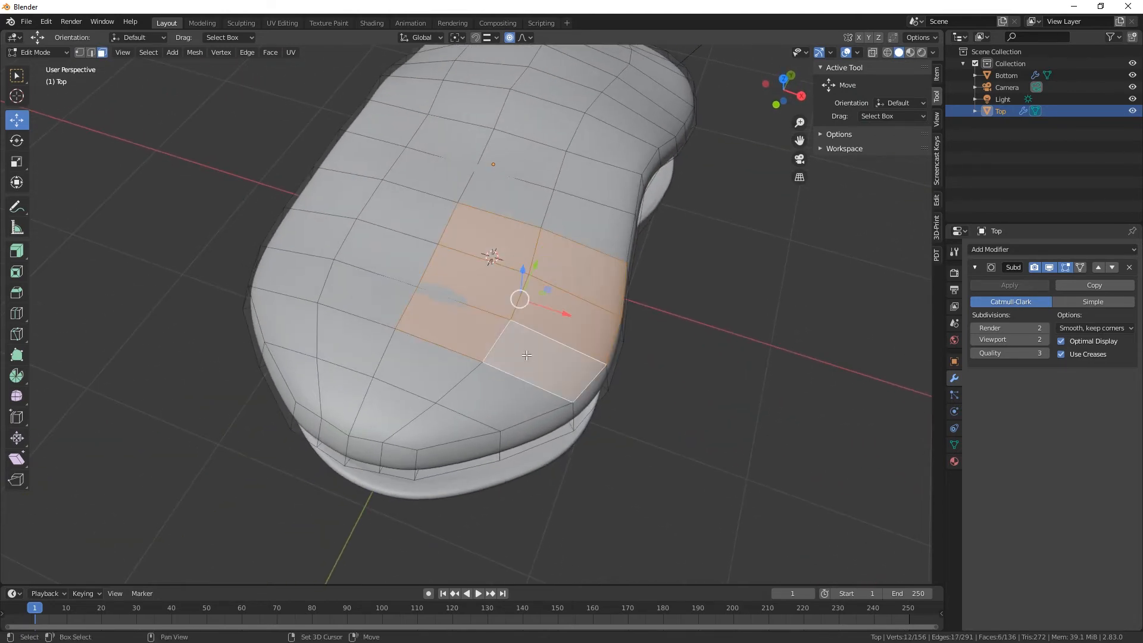
{"action": "left_click", "coordinate": [475, 399], "text": "shift"}
{"action": "left_click", "coordinate": [426, 378], "text": "shift"}
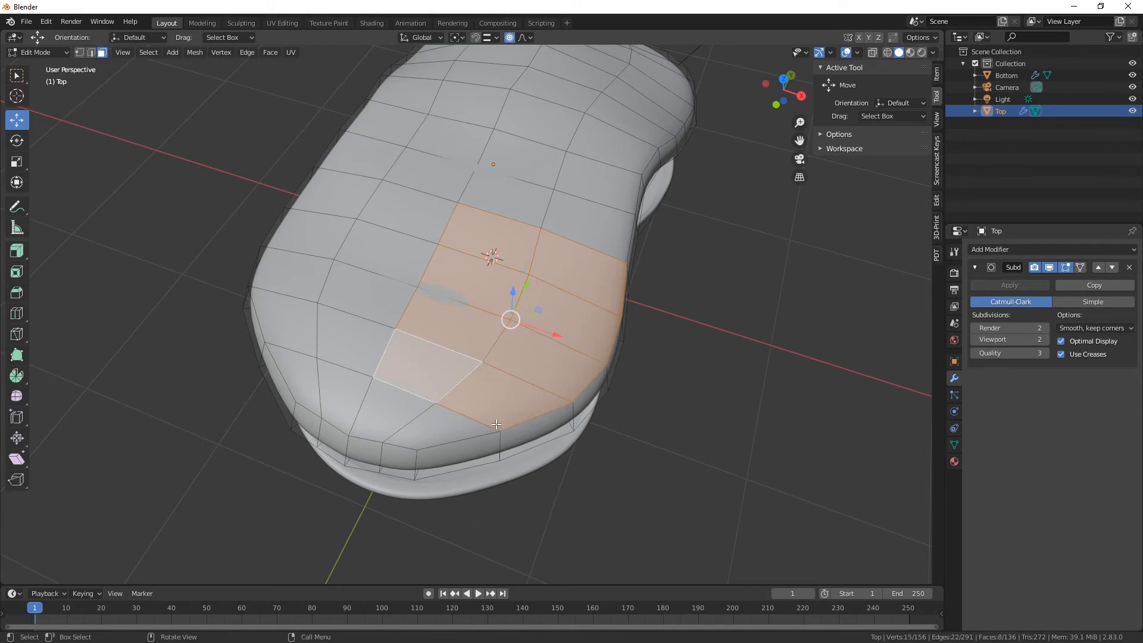
{"action": "middle_click_drag", "start_coordinate": [496, 423], "coordinate": [394, 215]}
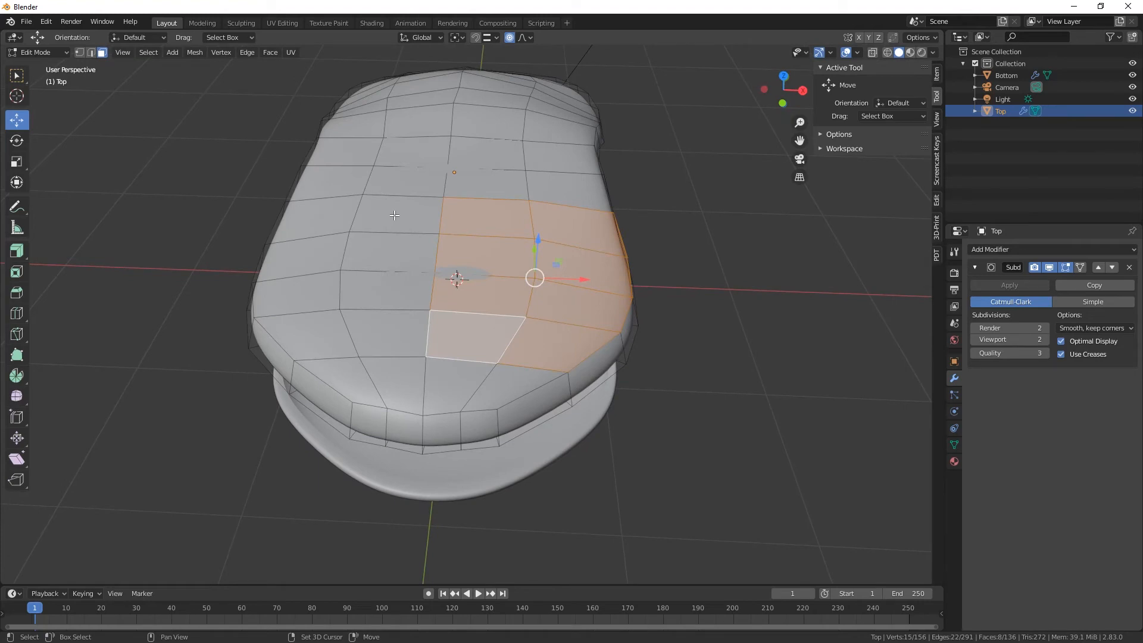
{"action": "left_click", "coordinate": [394, 214], "text": "shift"}
{"action": "left_click", "coordinate": [393, 241], "text": "shift"}
{"action": "left_click", "coordinate": [462, 216], "text": "shift"}
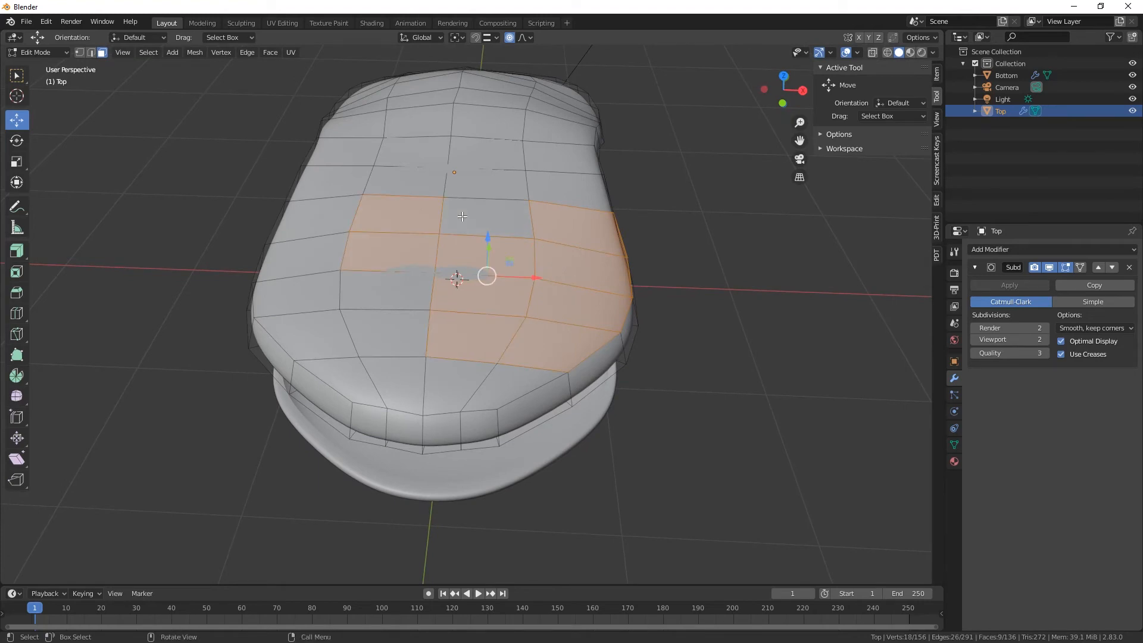
{"action": "left_click", "coordinate": [406, 219], "text": "shift"}
{"action": "left_click", "coordinate": [401, 248], "text": "shift"}
{"action": "left_click", "coordinate": [486, 224], "text": "shift"}
Step: Duplicate the eight selected faces, place the copy above the Top, and separate it into its own object
{"action": "middle_click_drag", "start_coordinate": [612, 401], "coordinate": [532, 369]}
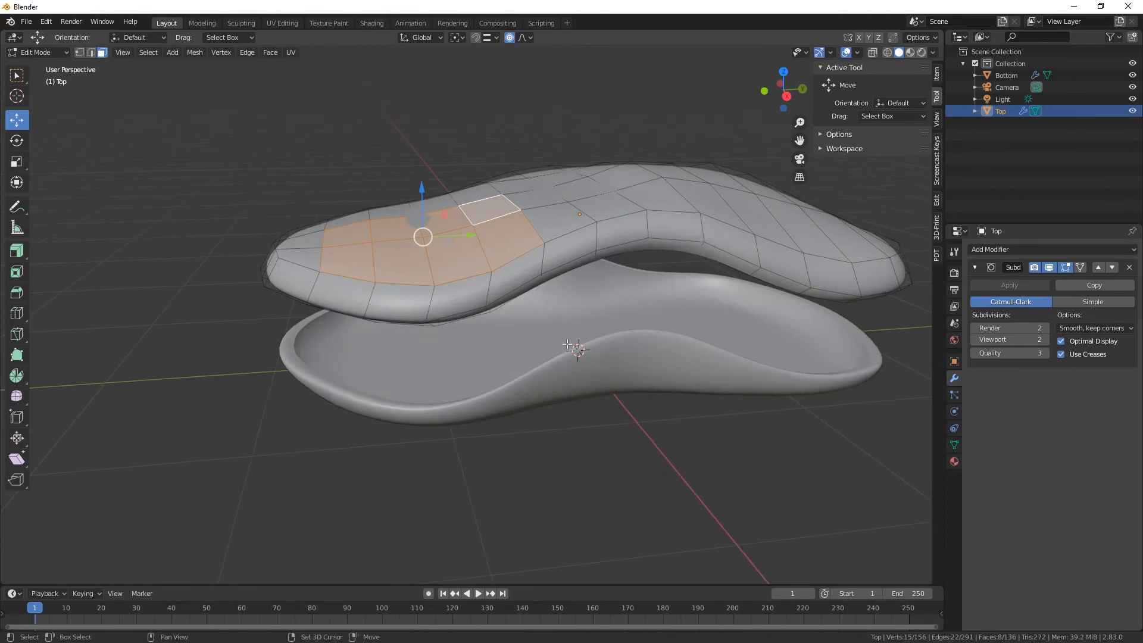
{"action": "key", "text": "shift+d"}
{"action": "left_click", "coordinate": [556, 268]}
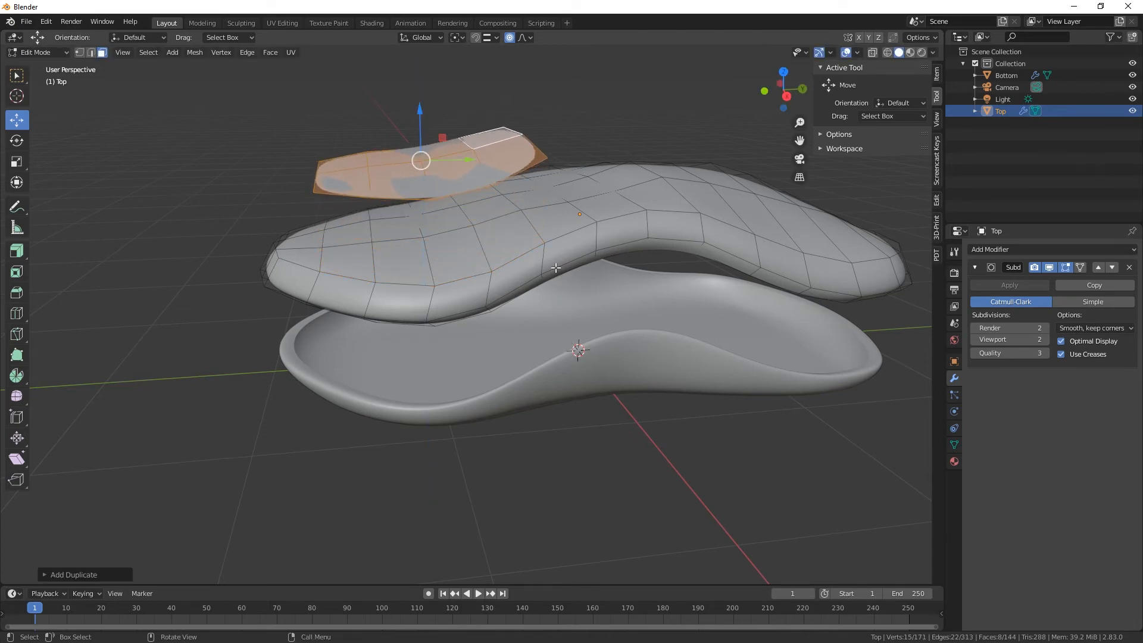
{"action": "key", "text": "p"}
{"action": "left_click", "coordinate": [555, 267]}
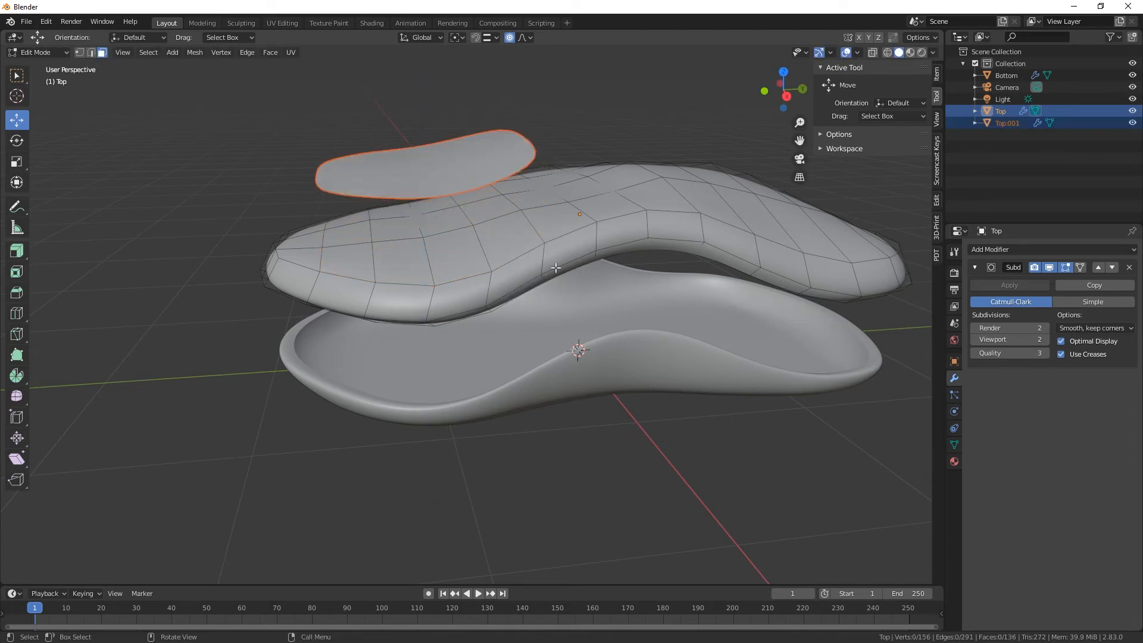
Step: Select the matching block of eight faces on the -X side of the Top's front end
{"action": "middle_click_drag", "start_coordinate": [479, 386], "coordinate": [518, 369]}
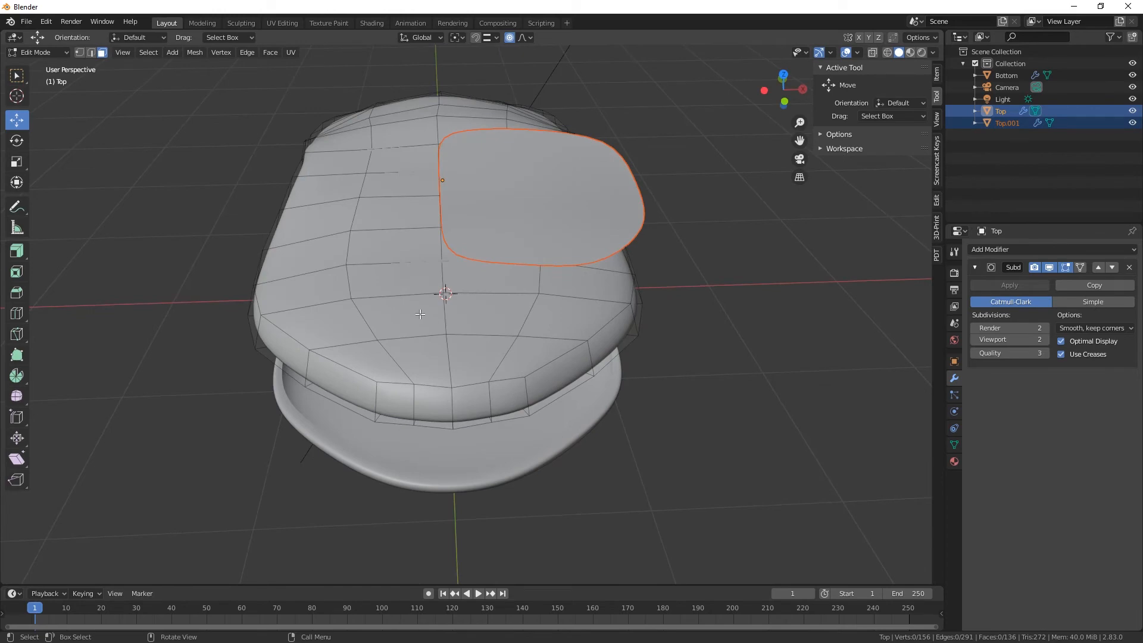
{"action": "middle_click_drag", "start_coordinate": [423, 317], "coordinate": [566, 361]}
{"action": "left_click", "coordinate": [457, 291]}
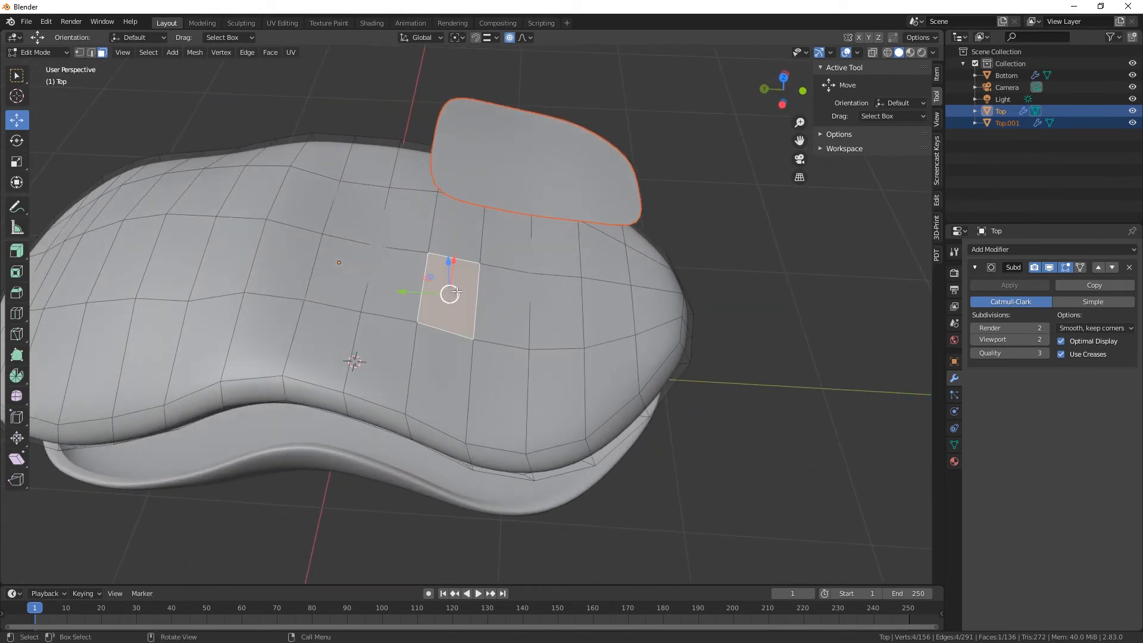
{"action": "left_click", "coordinate": [496, 301], "text": "shift"}
{"action": "left_click", "coordinate": [571, 305], "text": "shift"}
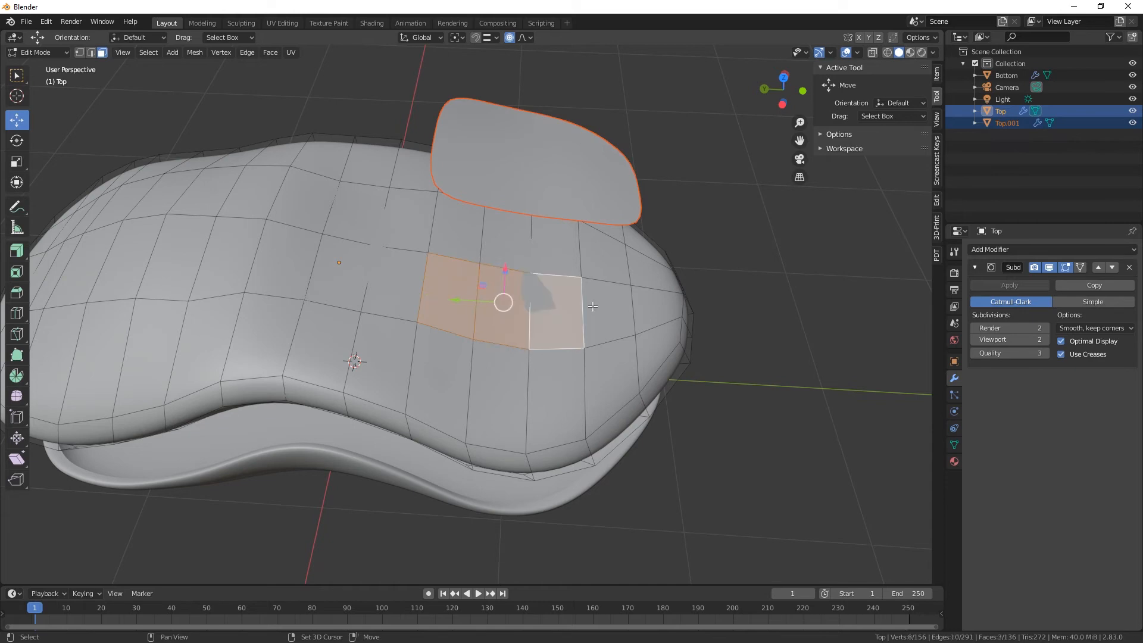
{"action": "left_click", "coordinate": [607, 313], "text": "shift"}
{"action": "left_click", "coordinate": [610, 392], "text": "shift"}
{"action": "left_click", "coordinate": [551, 390], "text": "shift"}
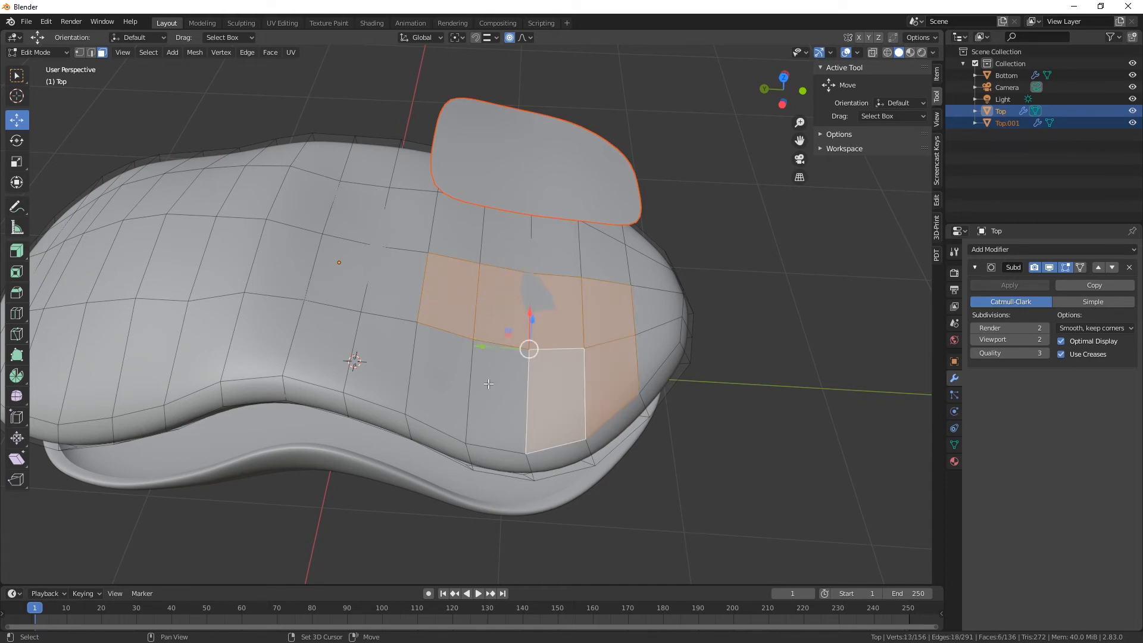
{"action": "left_click", "coordinate": [499, 390], "text": "shift"}
{"action": "left_click", "coordinate": [455, 375], "text": "shift"}
{"action": "middle_click_drag", "start_coordinate": [570, 414], "coordinate": [545, 407]}
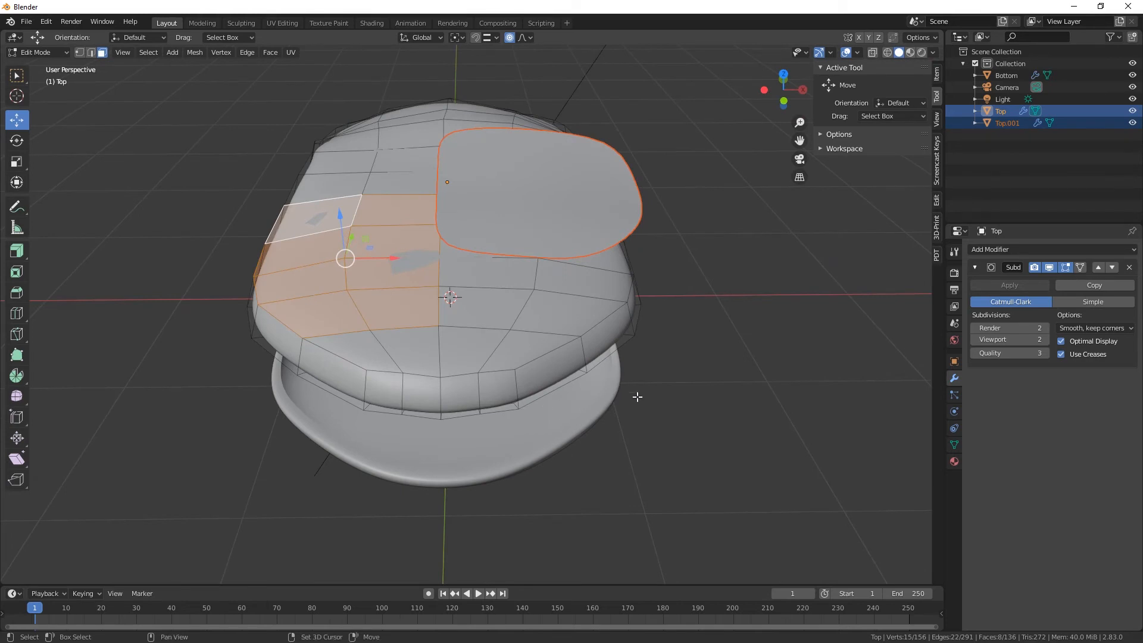
Step: Duplicate the eight selected -X faces, raise the copy about 0.47 m along Z, and separate it into its own object
{"action": "key", "text": "shift+d"}
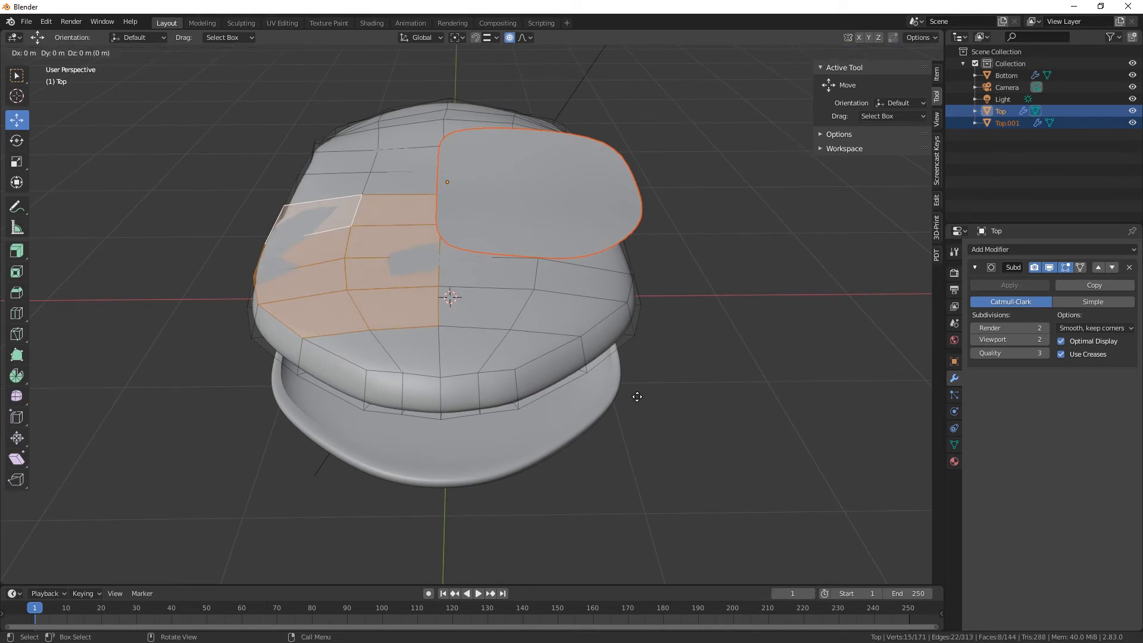
{"action": "key", "text": "z"}
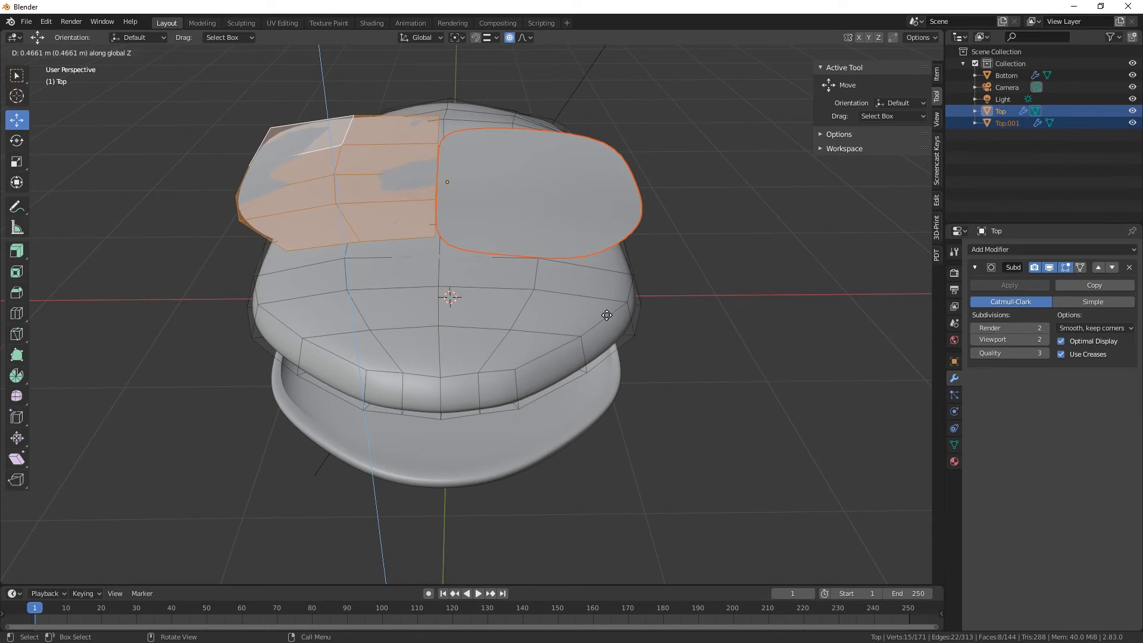
{"action": "left_click", "coordinate": [606, 314]}
{"action": "middle_click_drag", "start_coordinate": [620, 371], "coordinate": [589, 297]}
{"action": "key", "text": "p"}
{"action": "left_click", "coordinate": [605, 387]}
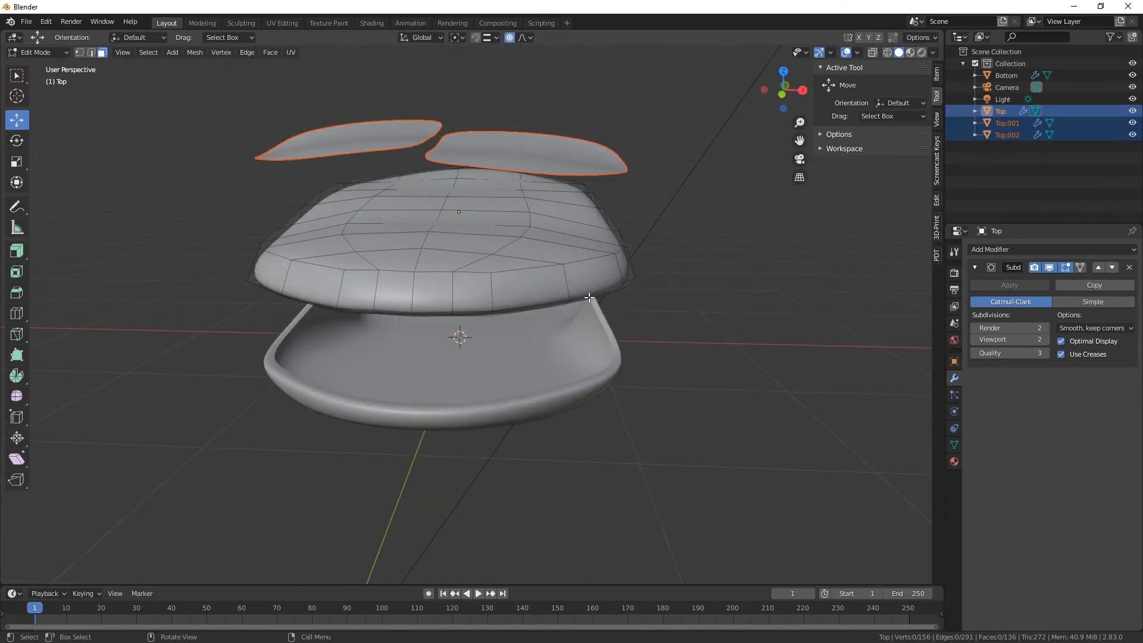
Step: With the Transform tool in Object Mode, select the -X panel and lower it slightly along Z
{"action": "left_click", "coordinate": [17, 182]}
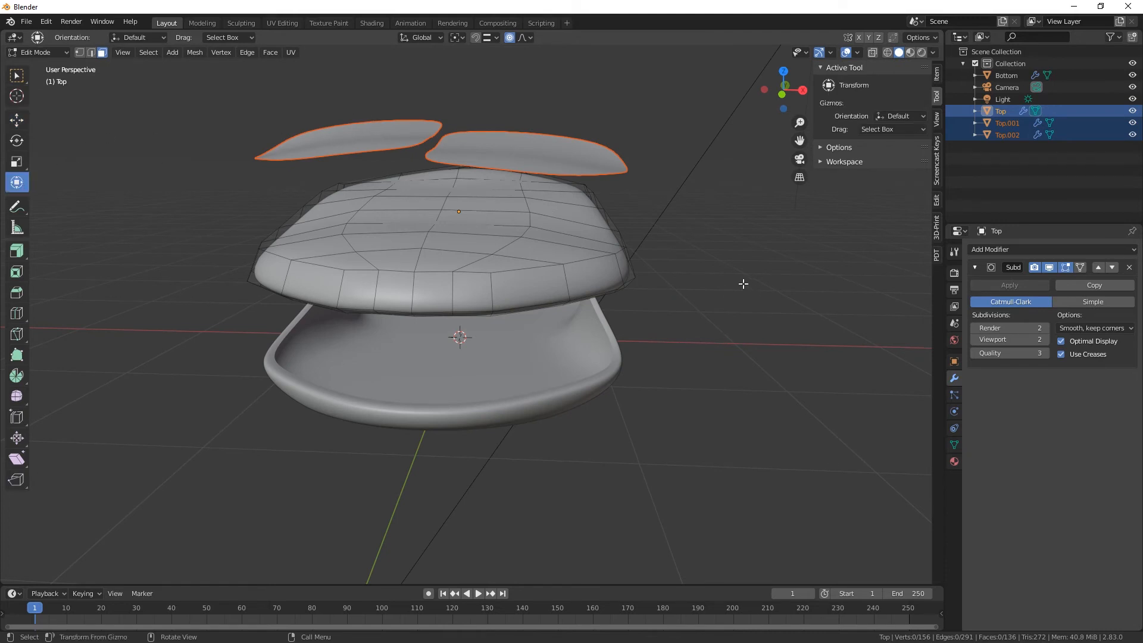
{"action": "key", "text": "Tab"}
{"action": "left_click", "coordinate": [568, 148]}
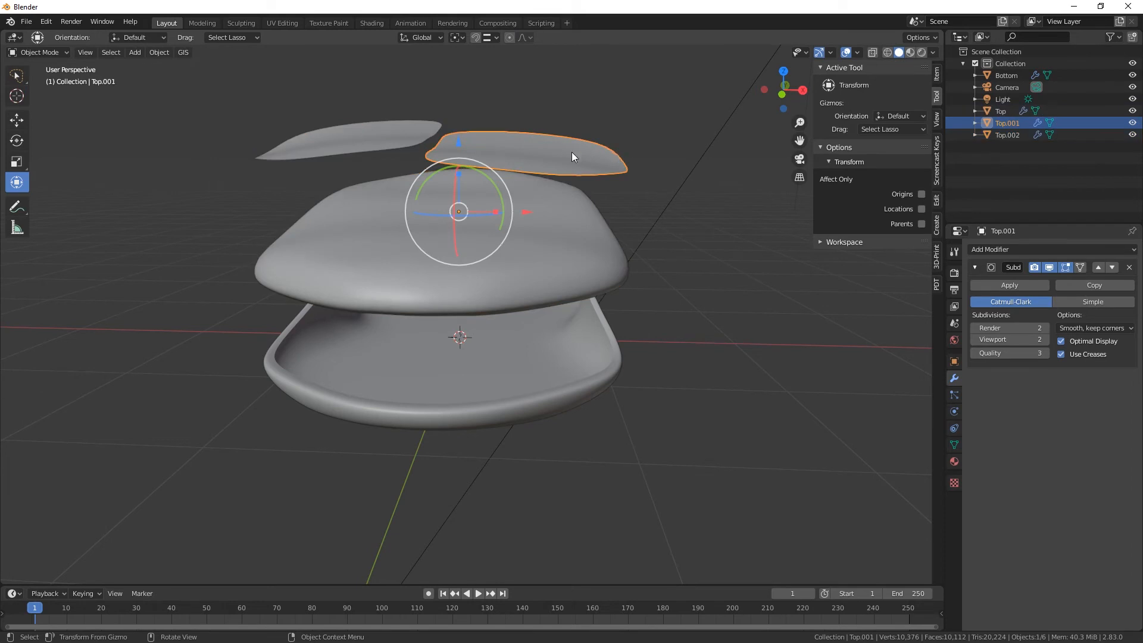
{"action": "left_click", "coordinate": [384, 127]}
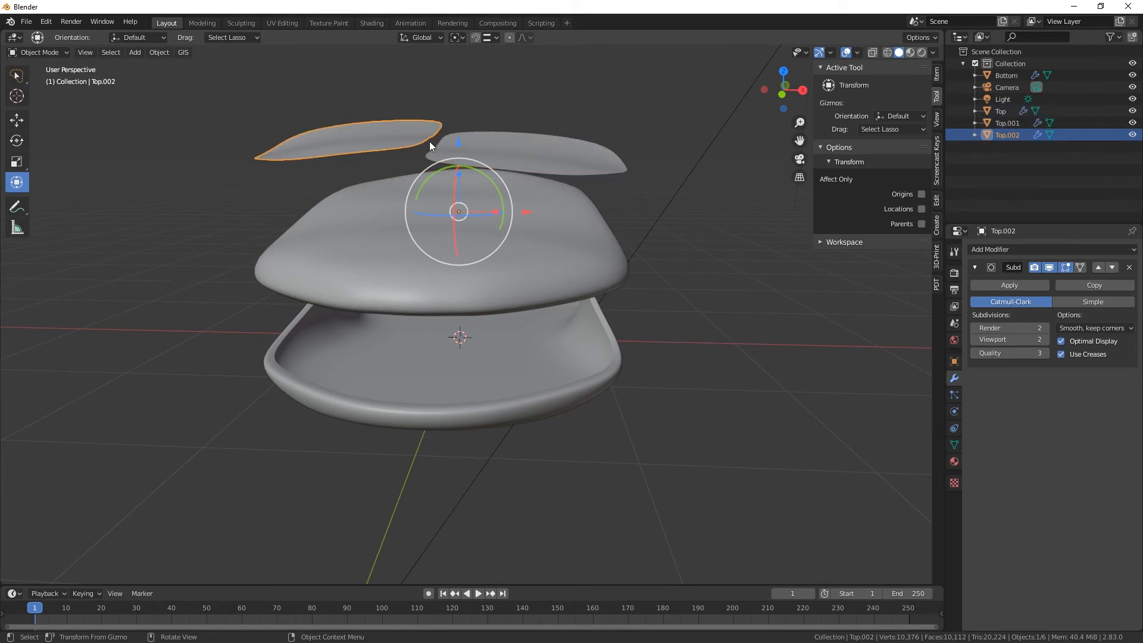
{"action": "left_click_drag", "start_coordinate": [458, 144], "coordinate": [458, 155]}
{"action": "middle_click_drag", "start_coordinate": [458, 156], "coordinate": [461, 271]}
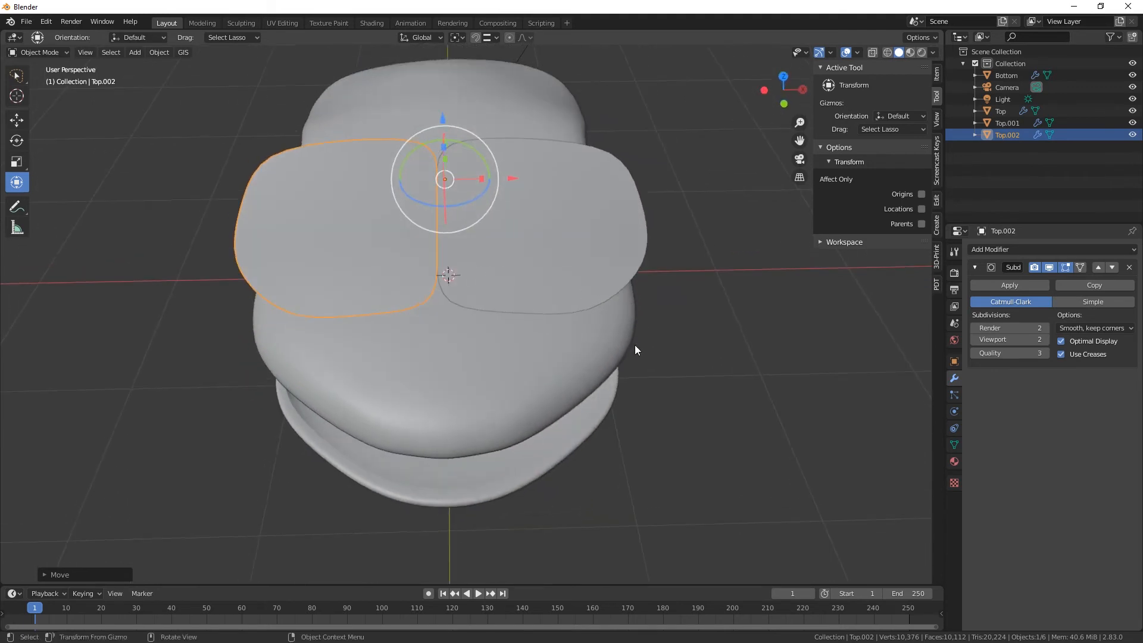
{"action": "key", "text": "Tab"}
{"action": "key", "text": "Tab"}
{"action": "left_click", "coordinate": [583, 381]}
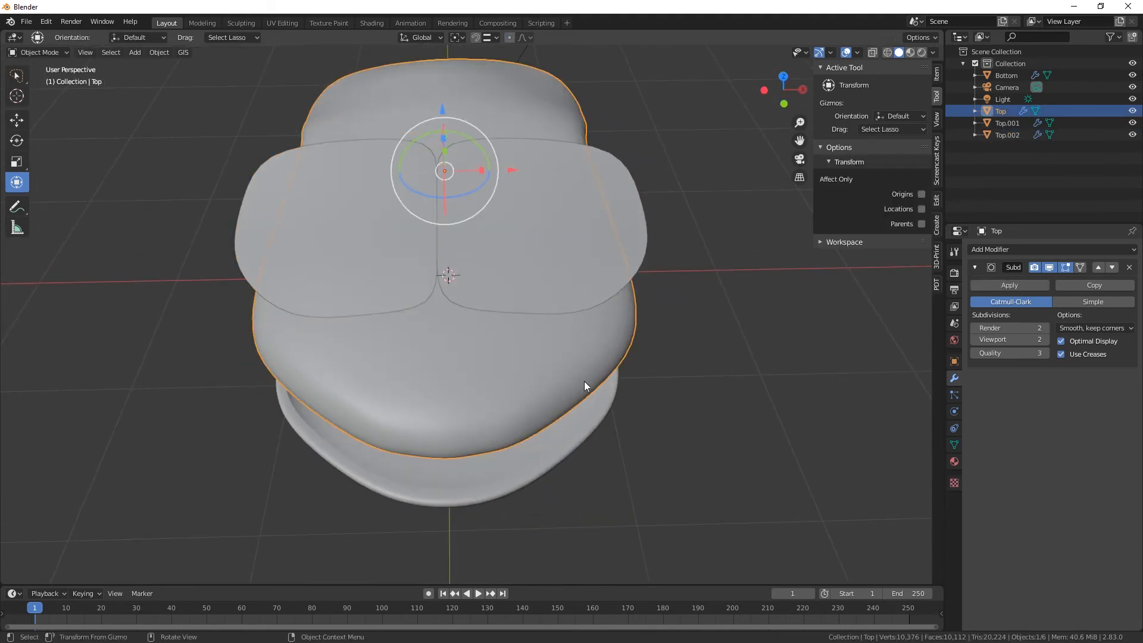
{"action": "key", "text": "Tab"}
{"action": "middle_click_drag", "start_coordinate": [694, 416], "coordinate": [669, 421]}
{"action": "key", "text": "Tab"}
Step: Open the +X panel in Edit Mode with the viewport in Solid shading
{"action": "left_click", "coordinate": [538, 257]}
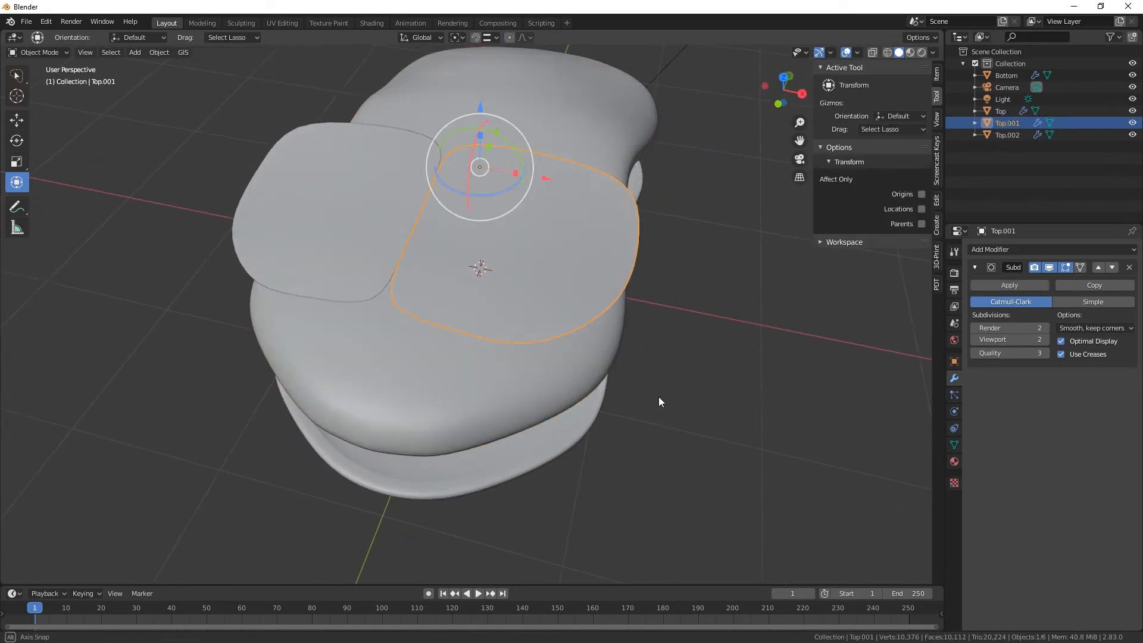
{"action": "middle_click_drag", "start_coordinate": [660, 329], "coordinate": [589, 357]}
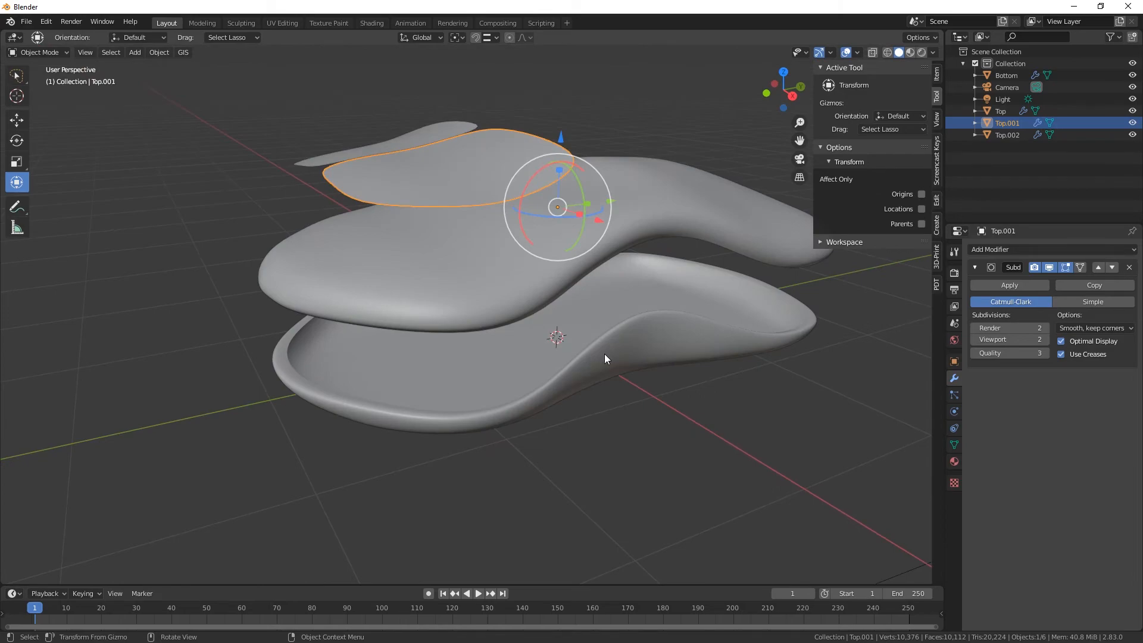
{"action": "key", "text": "z"}
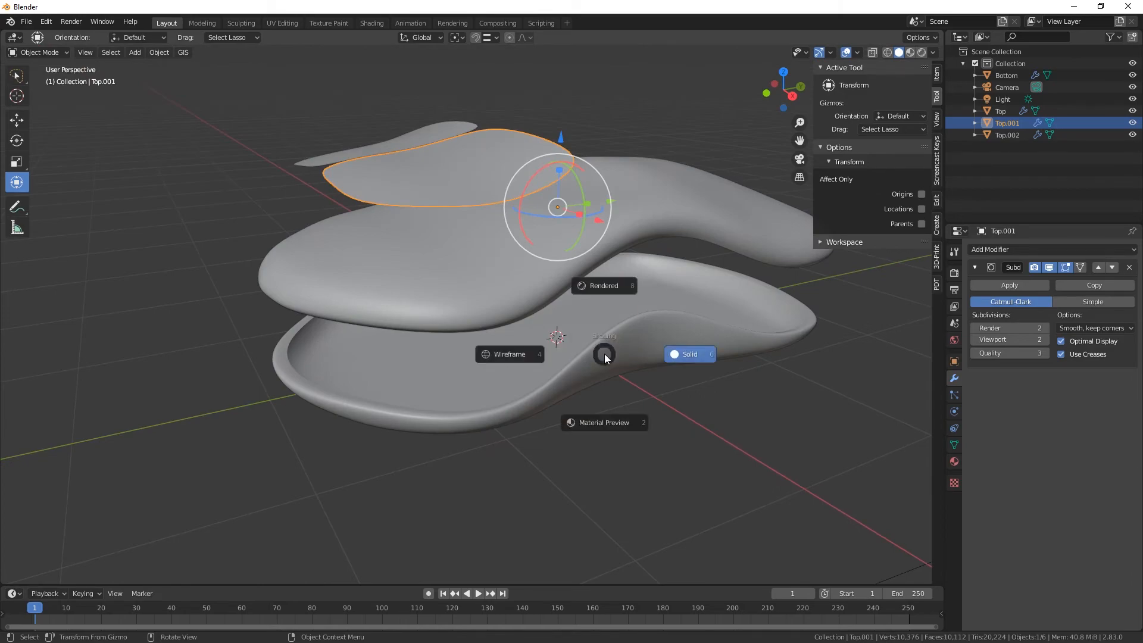
{"action": "left_click", "coordinate": [488, 171]}
{"action": "key", "text": "Tab"}
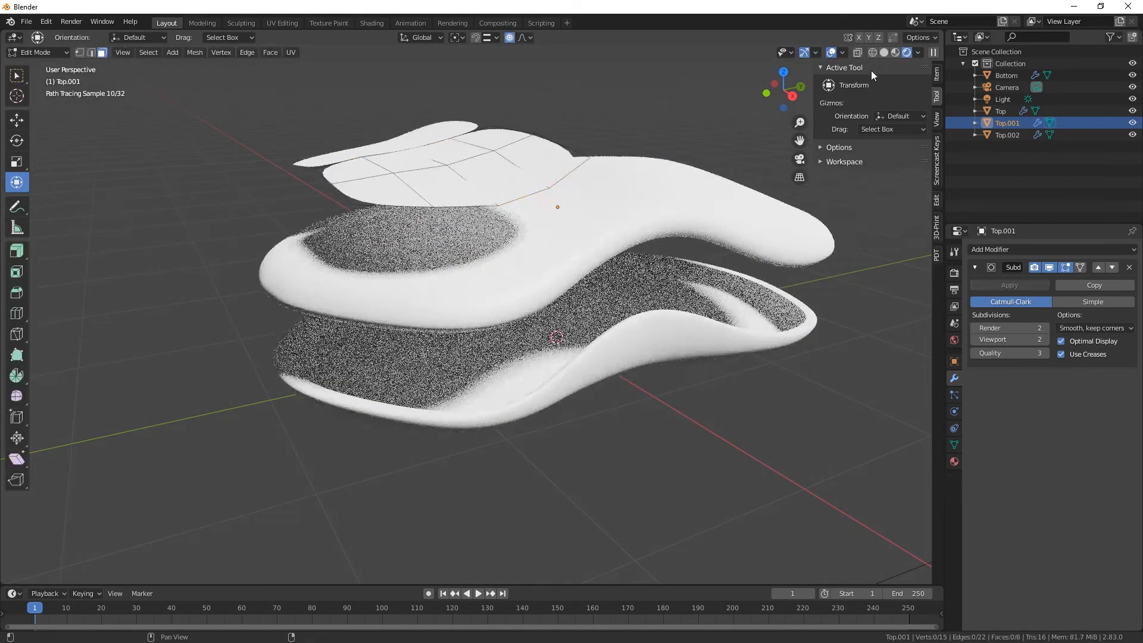
{"action": "left_click", "coordinate": [883, 52]}
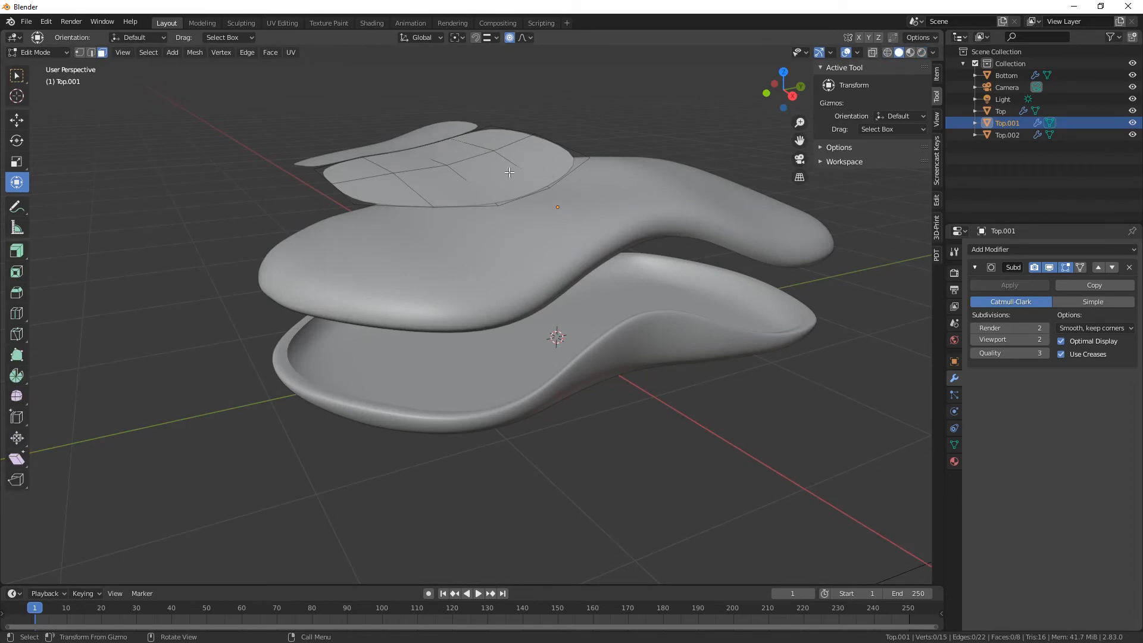
Step: Select all faces of the +X panel and extrude them slightly upward along local Z to give it thickness
{"action": "middle_click_drag", "start_coordinate": [479, 186], "coordinate": [511, 208]}
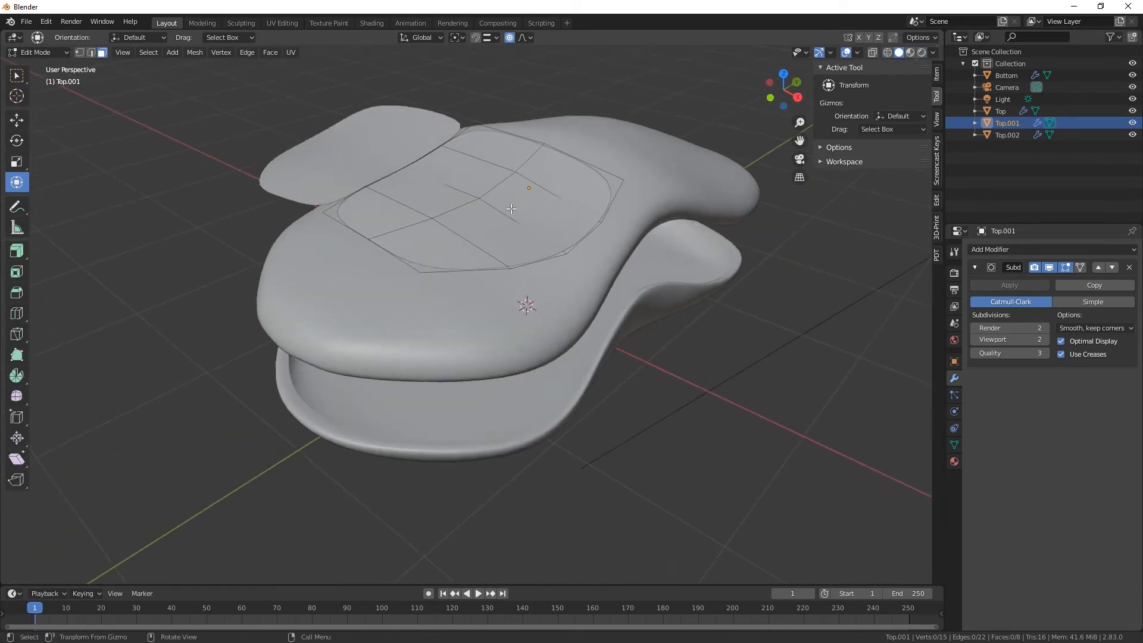
{"action": "key", "text": "a"}
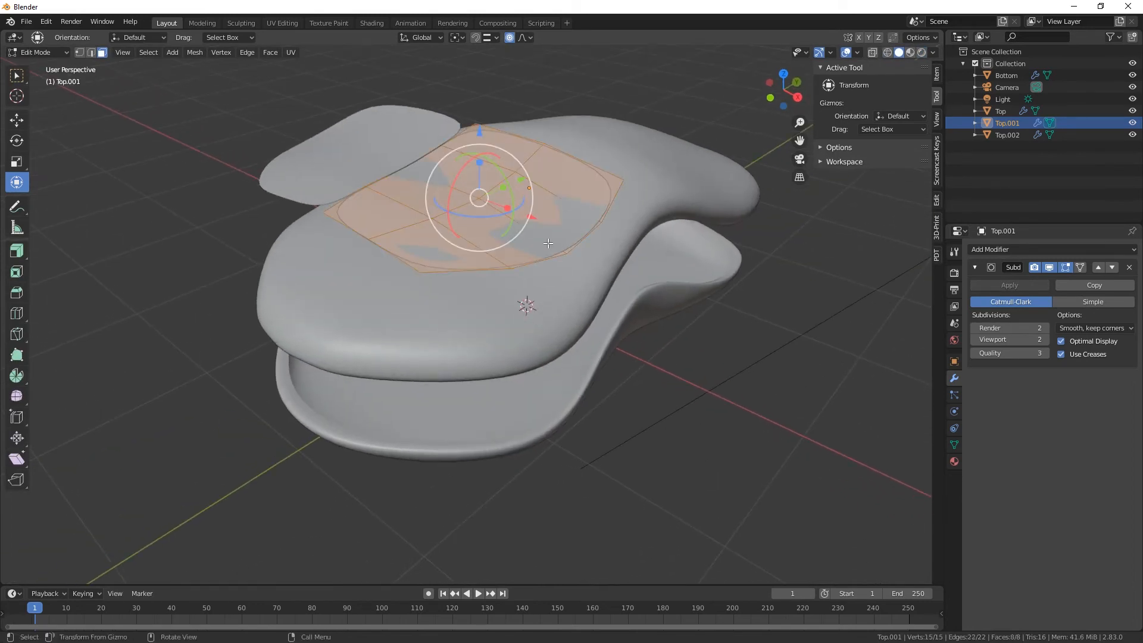
{"action": "key", "text": "e"}
{"action": "key", "text": "z"}
{"action": "key", "text": "z"}
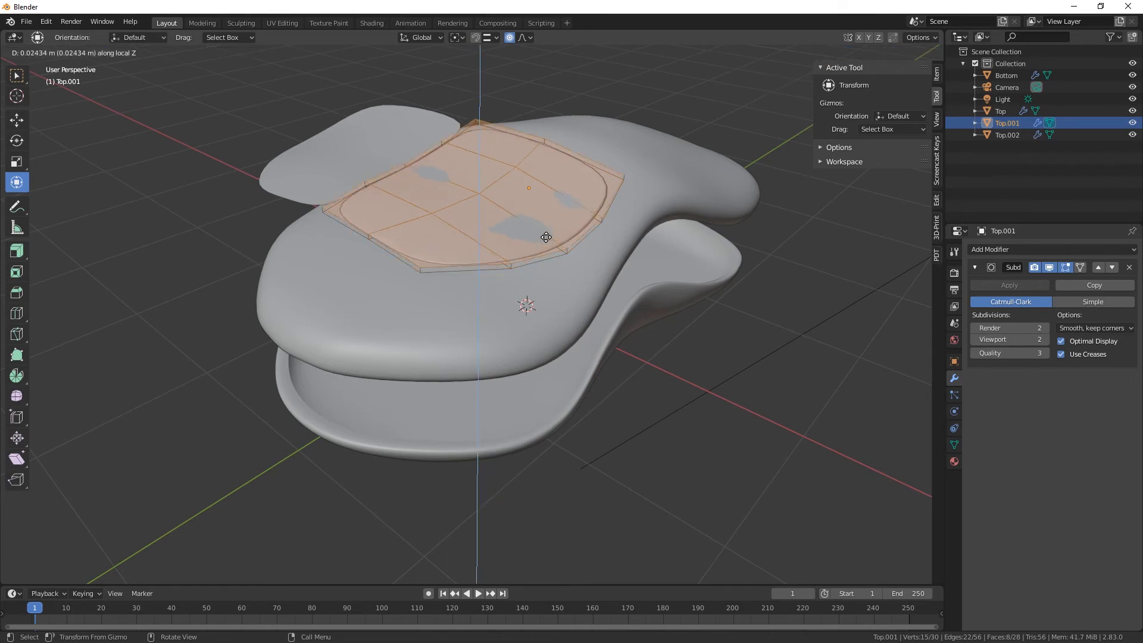
{"action": "left_click", "coordinate": [545, 229]}
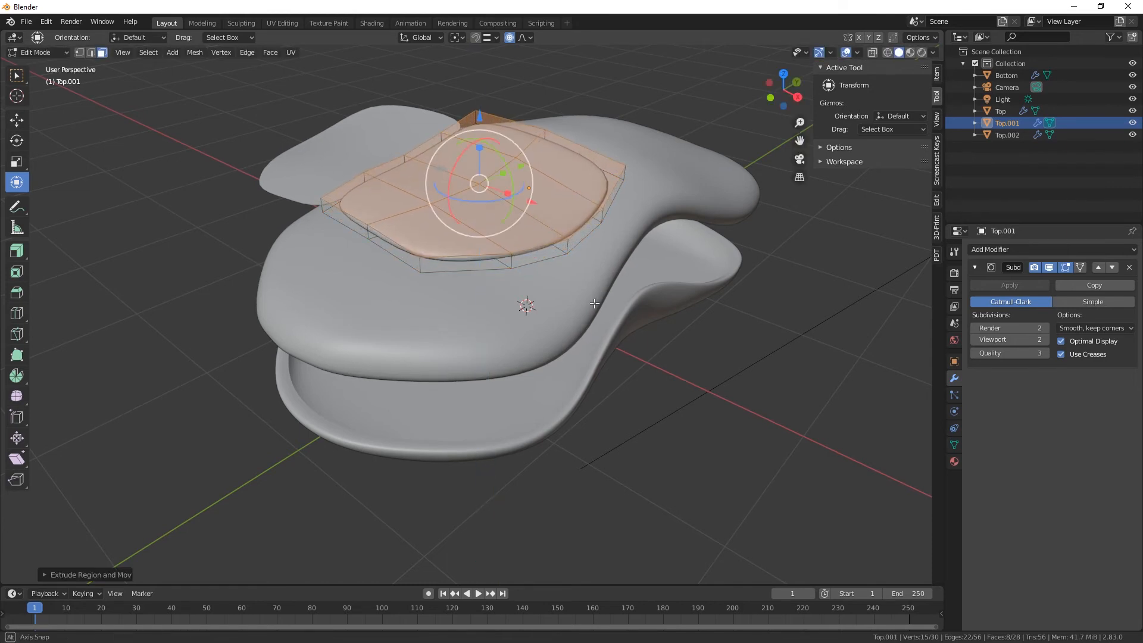
Step: Add a loop cut across the +X panel, slide it close to the rear edge to sharpen it, and clear the selection
{"action": "middle_click_drag", "start_coordinate": [582, 316], "coordinate": [540, 270]}
{"action": "middle_click_drag", "start_coordinate": [502, 222], "coordinate": [637, 390], "text": "shift"}
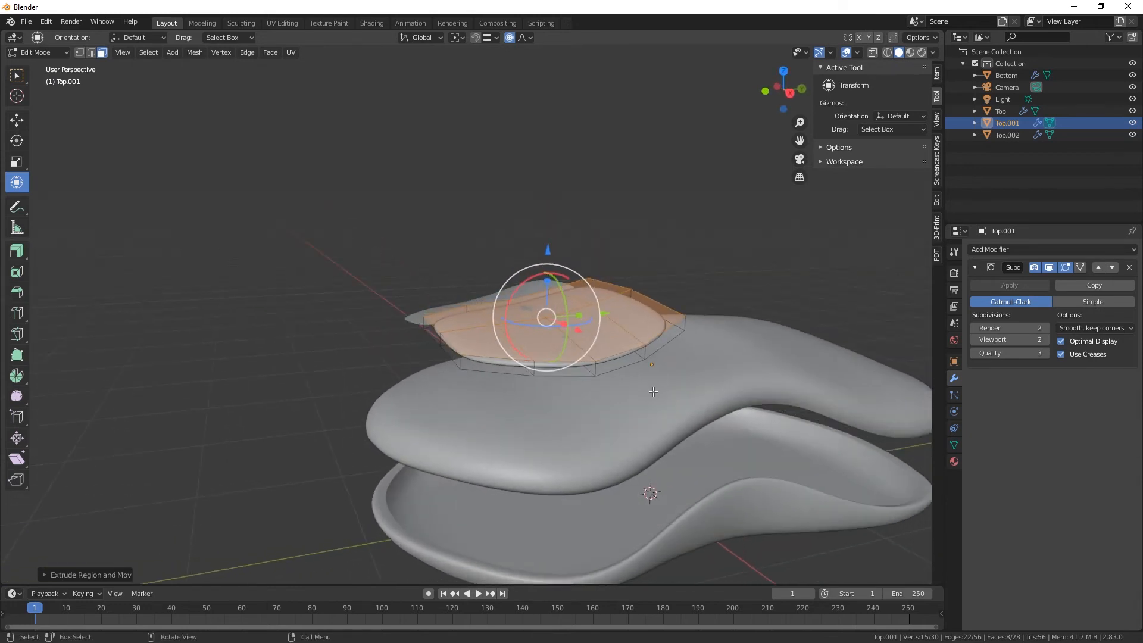
{"action": "scroll", "coordinate": [653, 391], "scroll_direction": "up", "scroll_amount": 3}
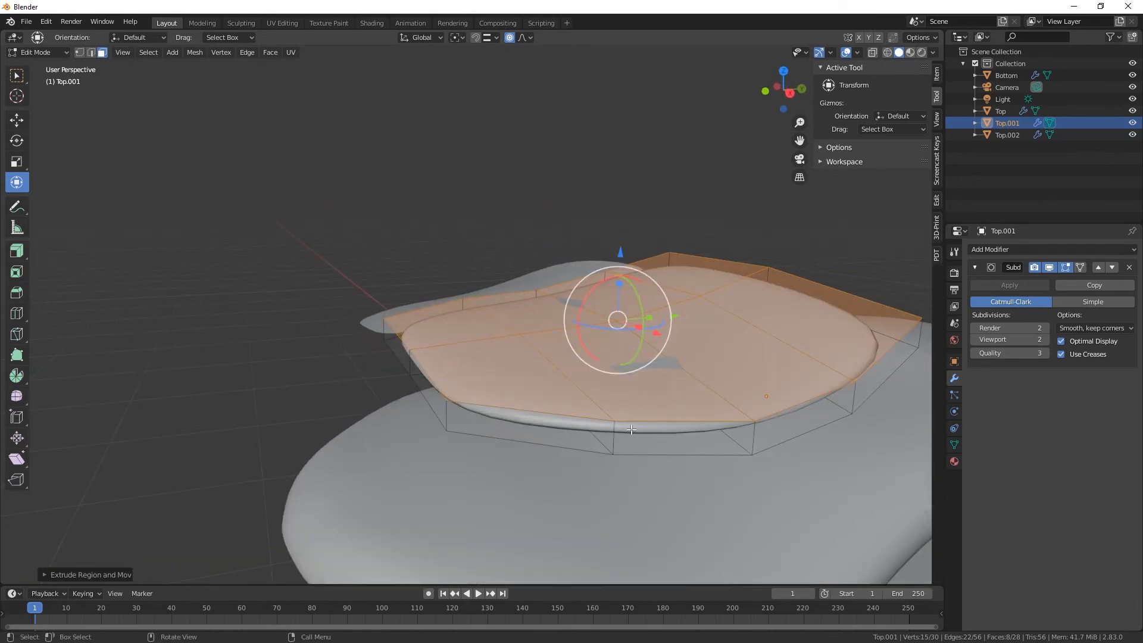
{"action": "key", "text": "ctrl+r"}
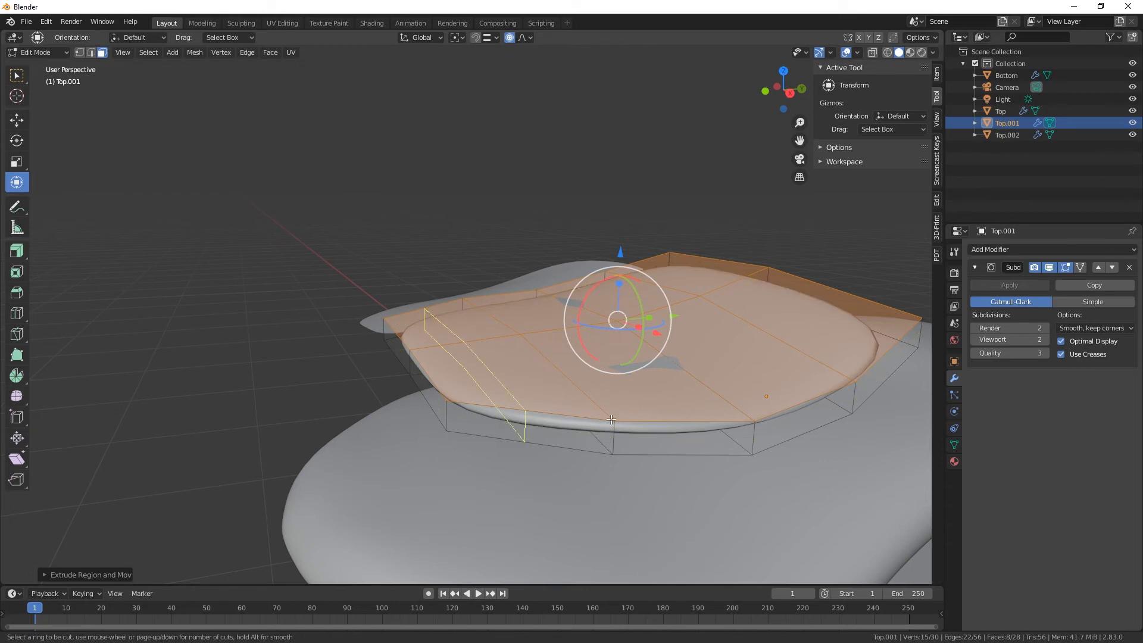
{"action": "left_click", "coordinate": [881, 340]}
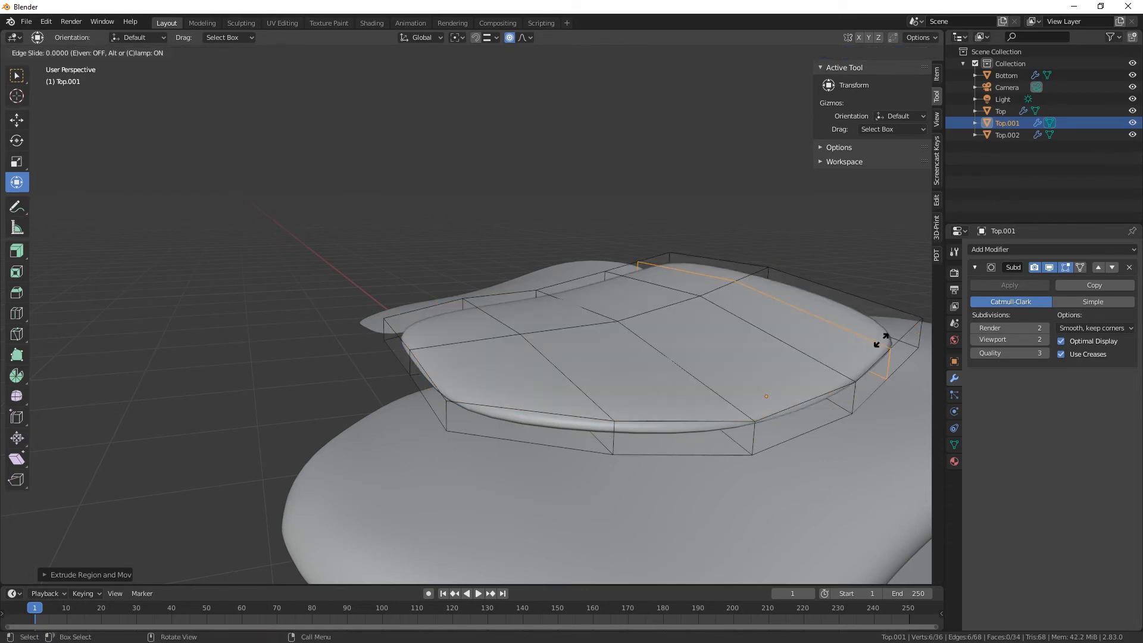
{"action": "left_click", "coordinate": [913, 312]}
{"action": "middle_click_drag", "start_coordinate": [914, 312], "coordinate": [802, 438]}
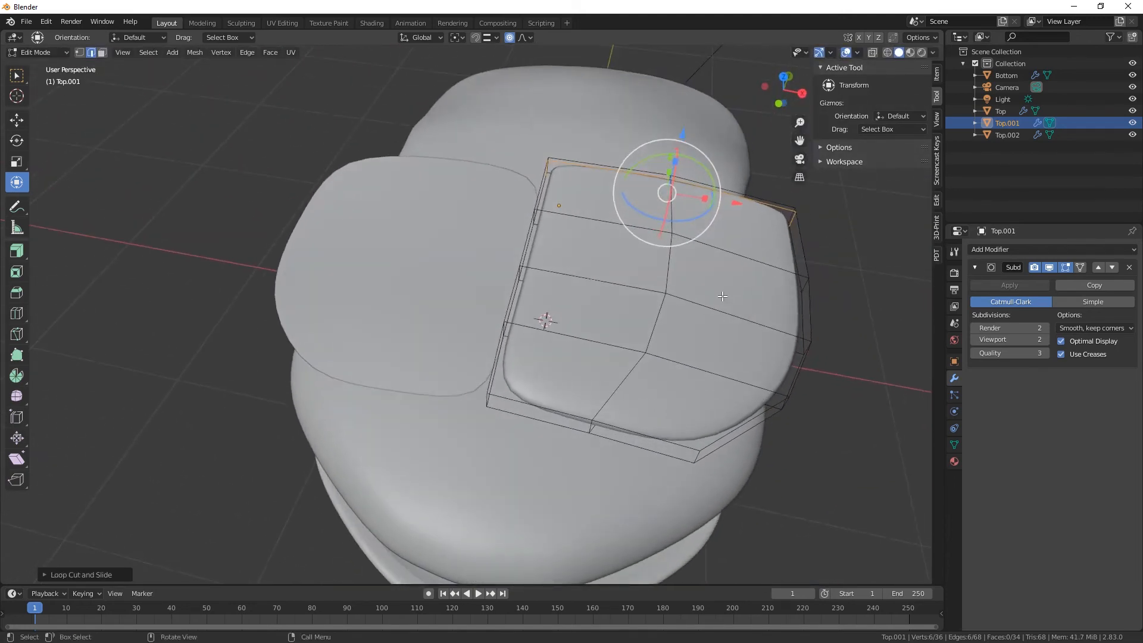
{"action": "key", "text": "alt+a"}
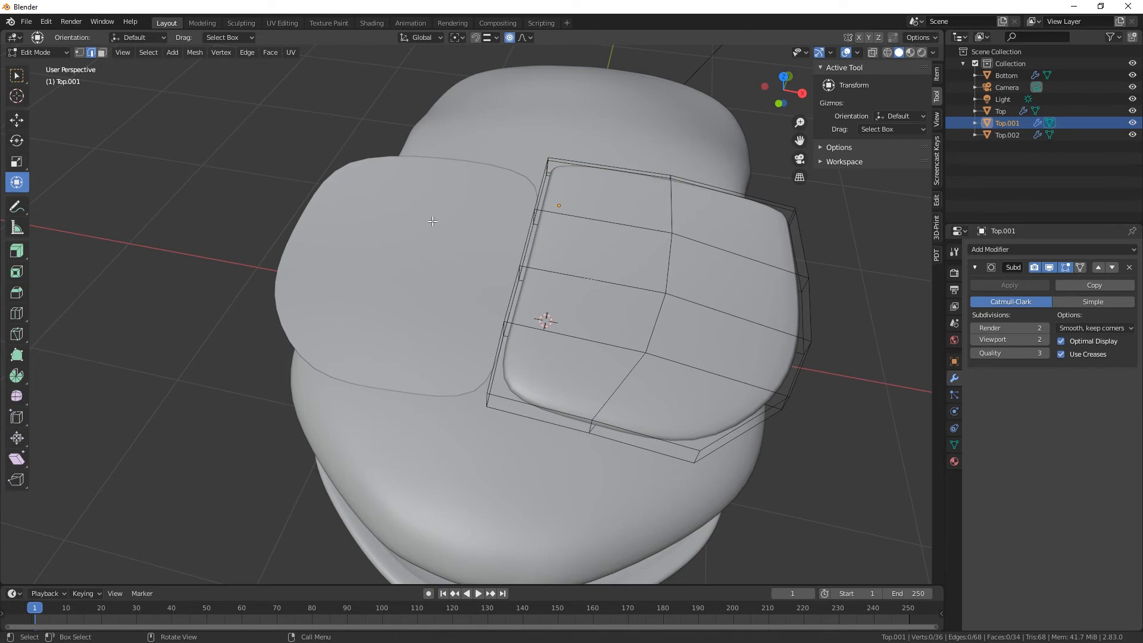
Step: Switch to editing the -X panel and extrude all its faces slightly upward along local Z to thicken it
{"action": "key", "text": "Tab"}
{"action": "left_click", "coordinate": [427, 224]}
{"action": "key", "text": "Tab"}
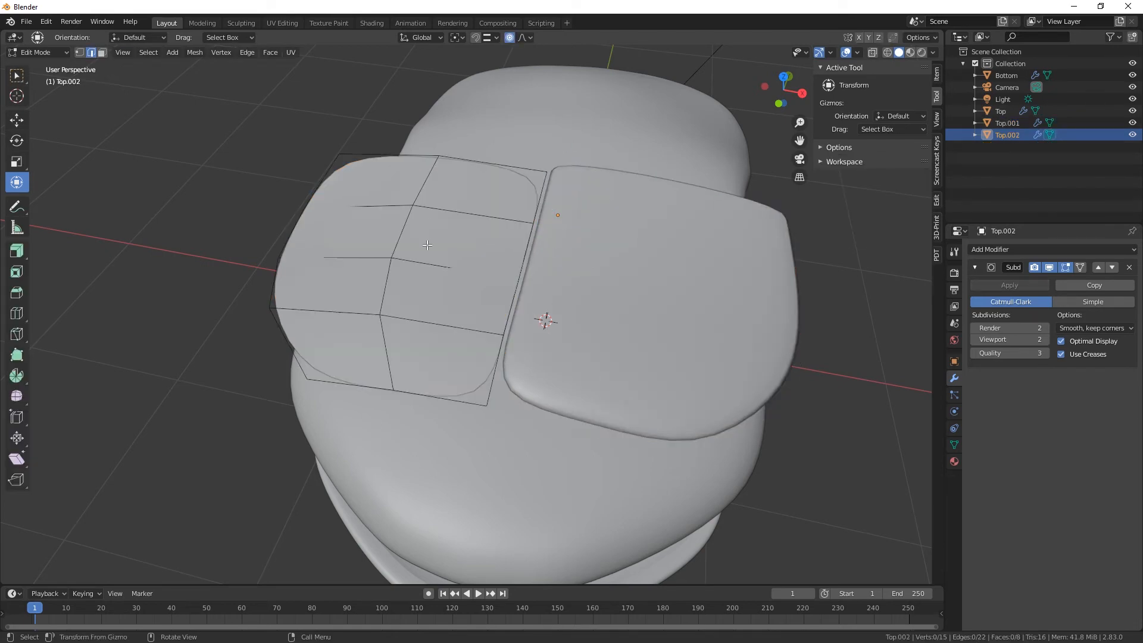
{"action": "middle_click_drag", "start_coordinate": [427, 245], "coordinate": [514, 230]}
{"action": "key", "text": "a"}
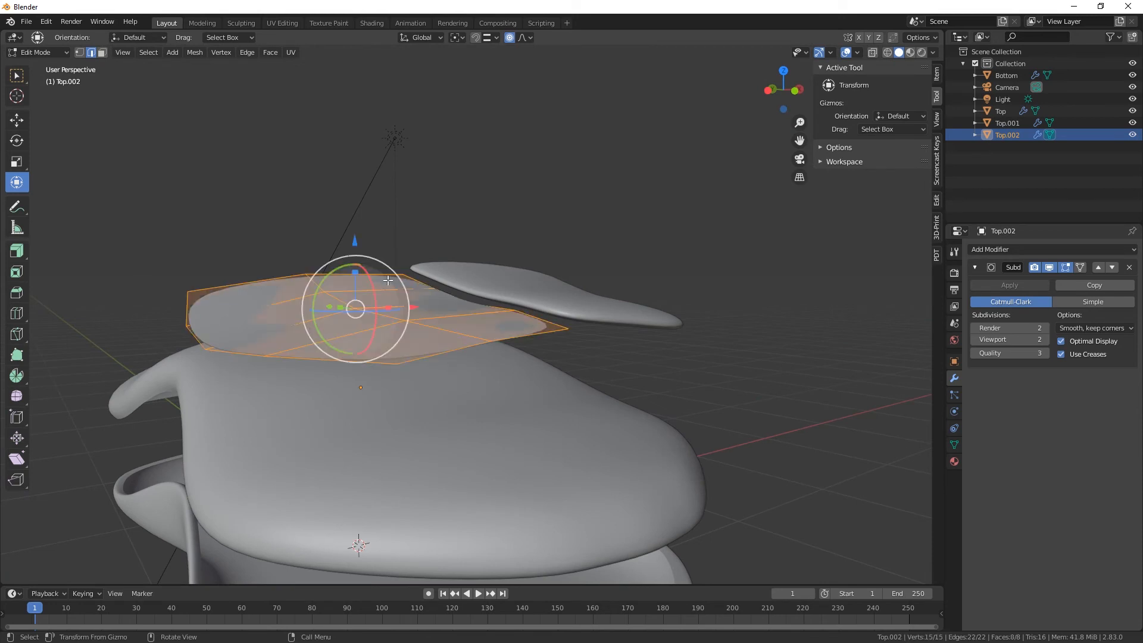
{"action": "key", "text": "e"}
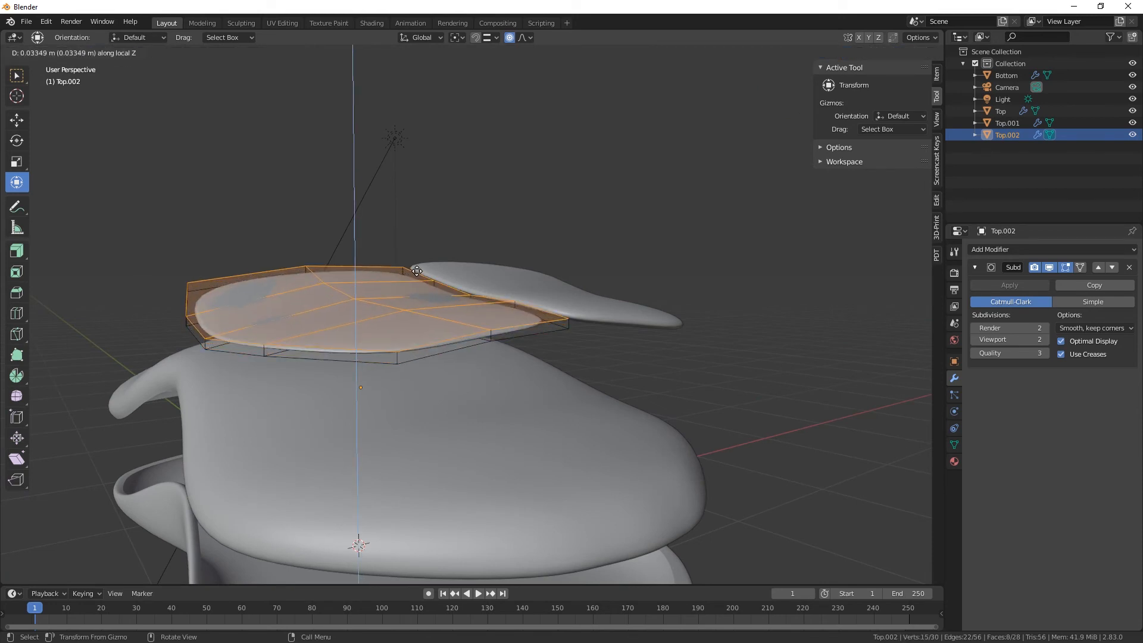
{"action": "left_click", "coordinate": [416, 266]}
Step: Add a loop cut across the -X panel, slid about 0.93 toward its rear edge, and return to Object Mode
{"action": "middle_click_drag", "start_coordinate": [417, 266], "coordinate": [357, 362]}
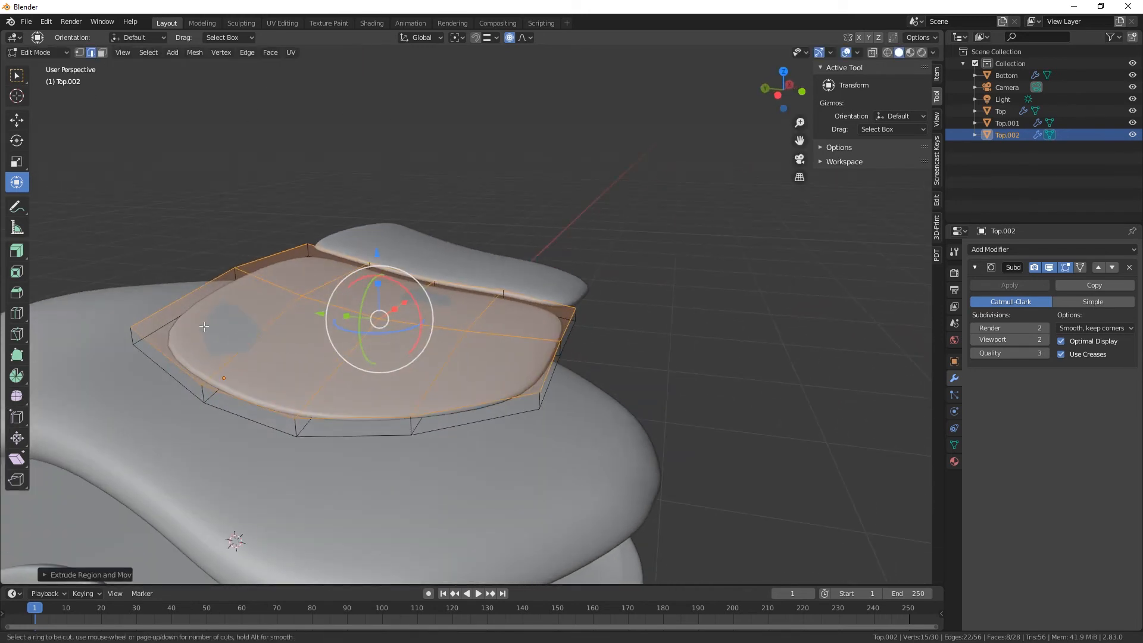
{"action": "key", "text": "ctrl+r"}
{"action": "left_click", "coordinate": [259, 280]}
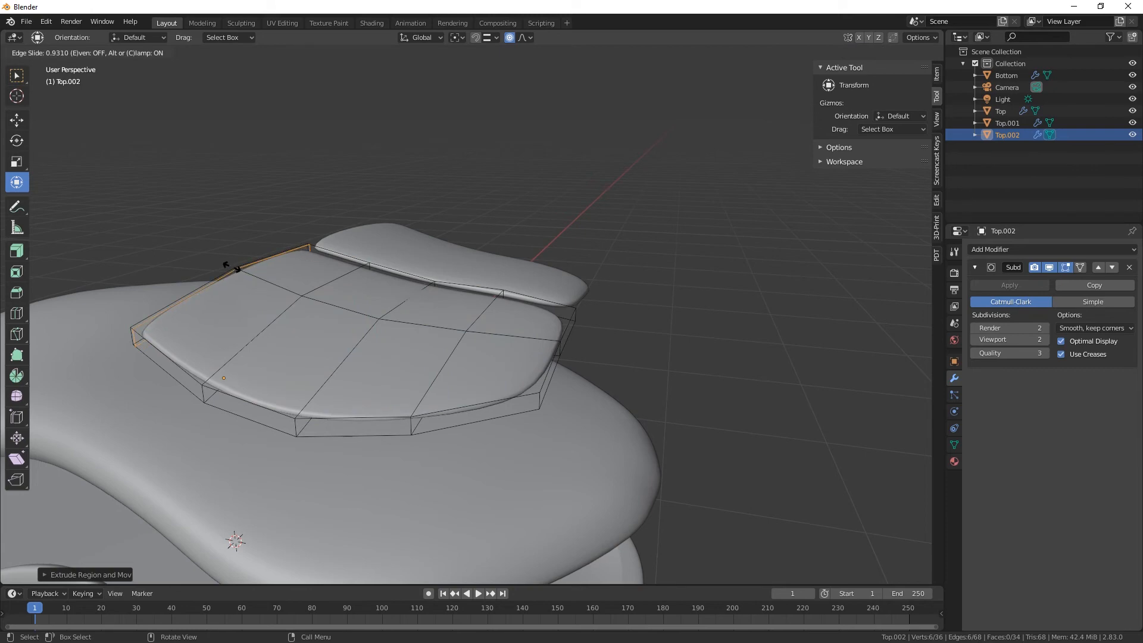
{"action": "left_click", "coordinate": [233, 268]}
{"action": "middle_click_drag", "start_coordinate": [234, 268], "coordinate": [559, 387]}
{"action": "key", "text": "Tab"}
Step: Select both panels together and lower them along Z until they rest on the Top's surface
{"action": "left_click", "coordinate": [601, 277], "text": "shift"}
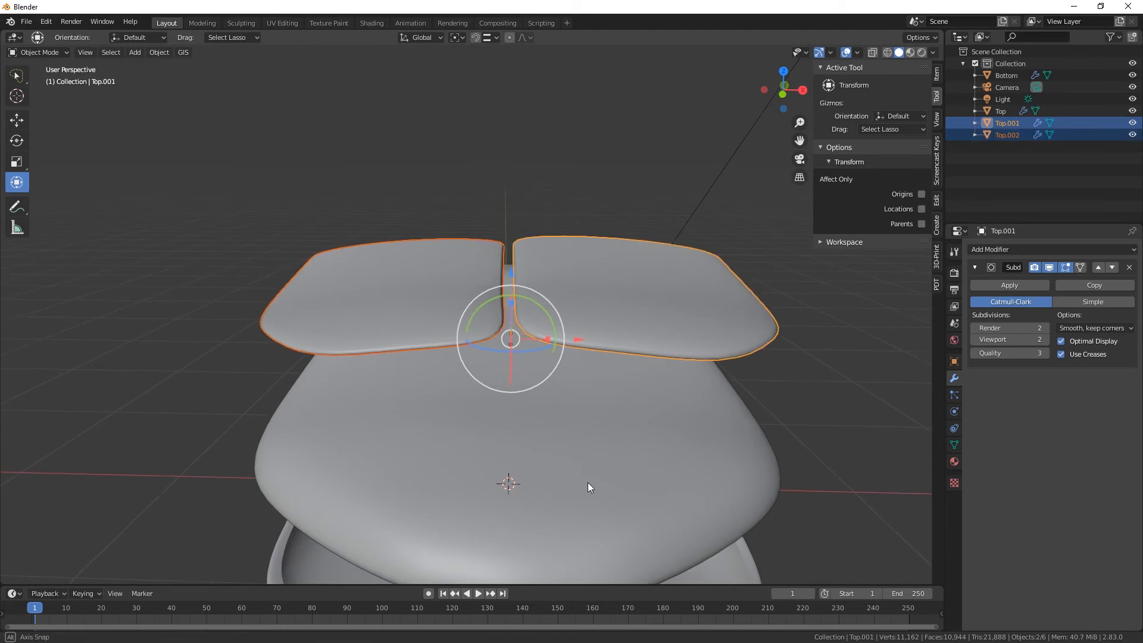
{"action": "middle_click_drag", "start_coordinate": [588, 482], "coordinate": [571, 381]}
{"action": "left_click_drag", "start_coordinate": [501, 195], "coordinate": [505, 261]}
{"action": "middle_click_drag", "start_coordinate": [644, 355], "coordinate": [666, 366]}
{"action": "scroll", "coordinate": [666, 381], "scroll_direction": "down", "scroll_amount": 2}
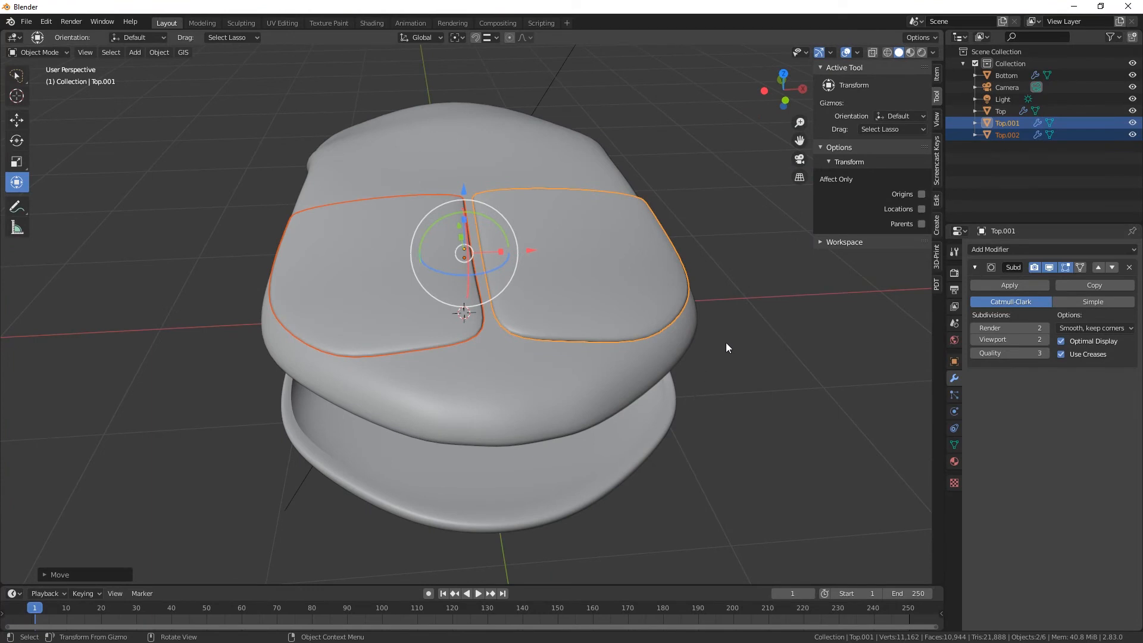
Step: Set the transform pivot point to Individual Origins and scale both panels down to about 0.95
{"action": "left_click", "coordinate": [459, 37]}
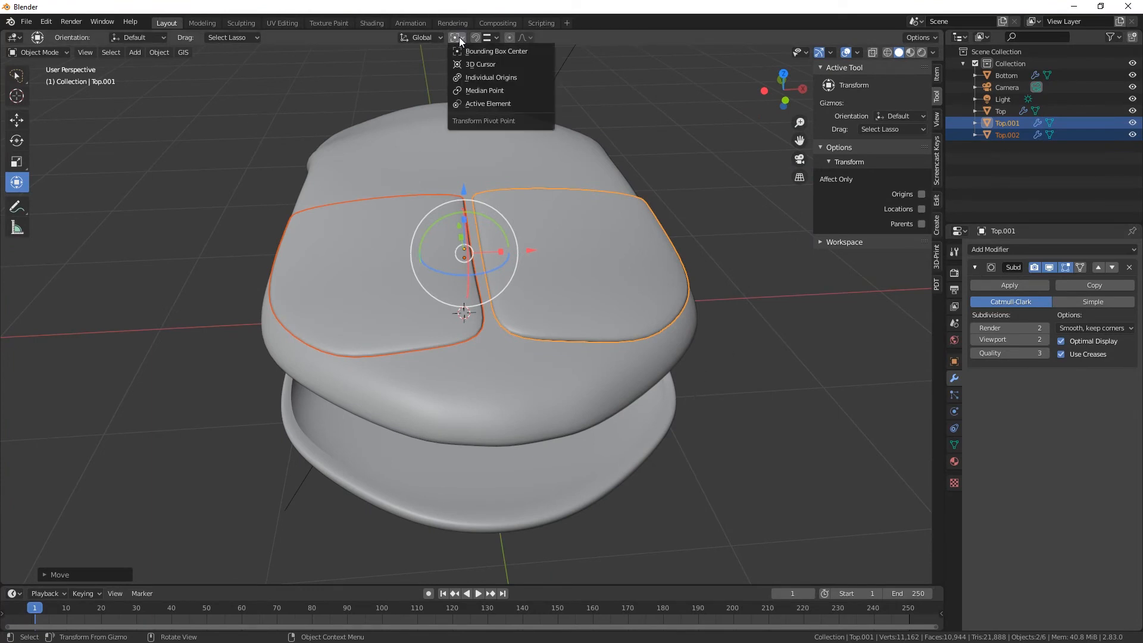
{"action": "left_click", "coordinate": [476, 78]}
{"action": "key", "text": "s"}
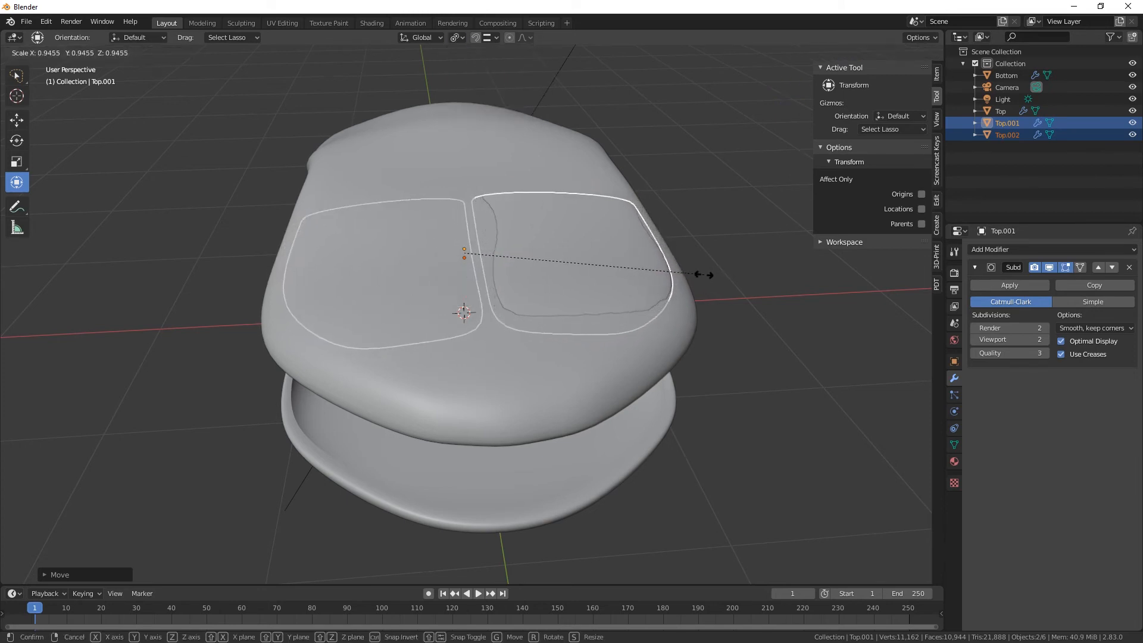
{"action": "left_click", "coordinate": [702, 274]}
Step: Raise both panels about 0.02 m along Z so they sit just proud of the Top
{"action": "middle_click_drag", "start_coordinate": [701, 274], "coordinate": [626, 284]}
{"action": "scroll", "coordinate": [626, 284], "scroll_direction": "up", "scroll_amount": 3}
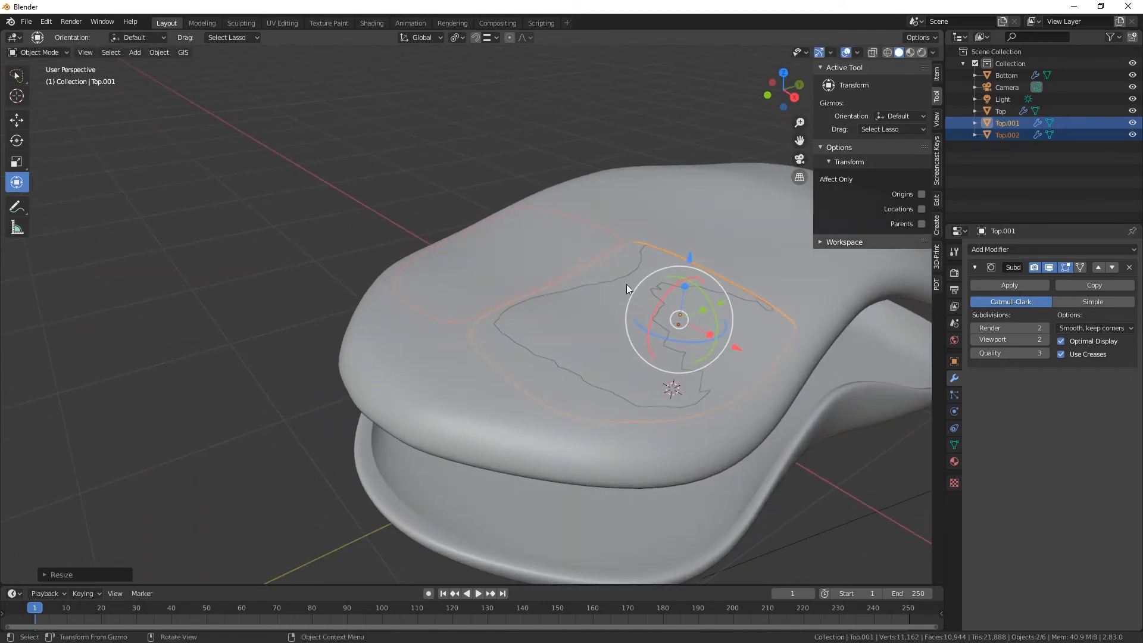
{"action": "key", "text": "g"}
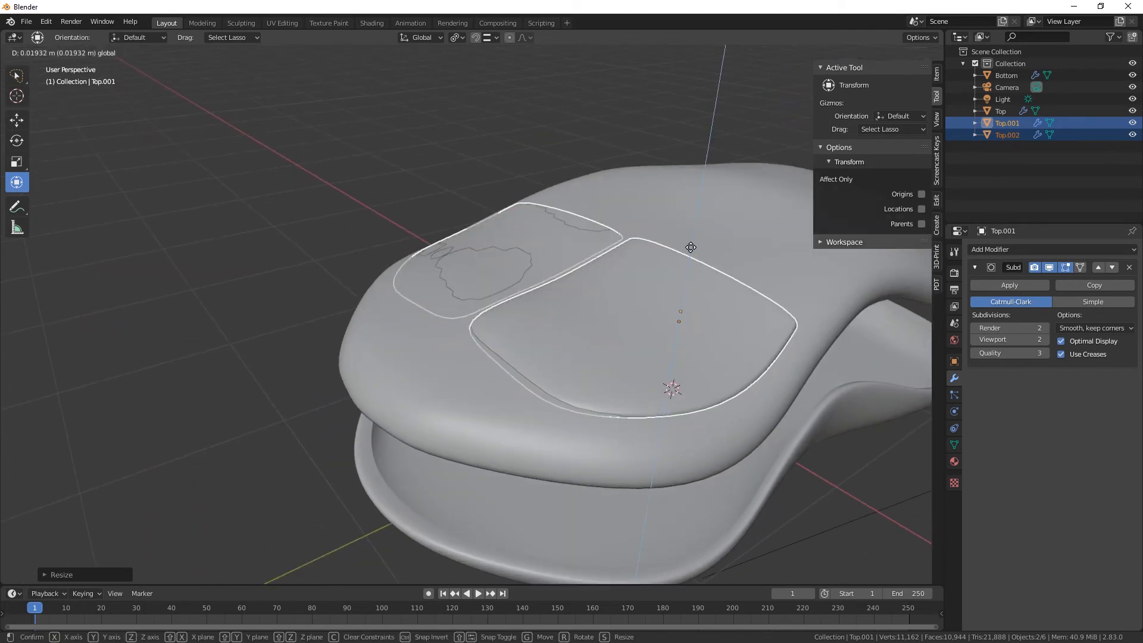
{"action": "left_click", "coordinate": [689, 245]}
{"action": "middle_click_drag", "start_coordinate": [688, 245], "coordinate": [651, 323]}
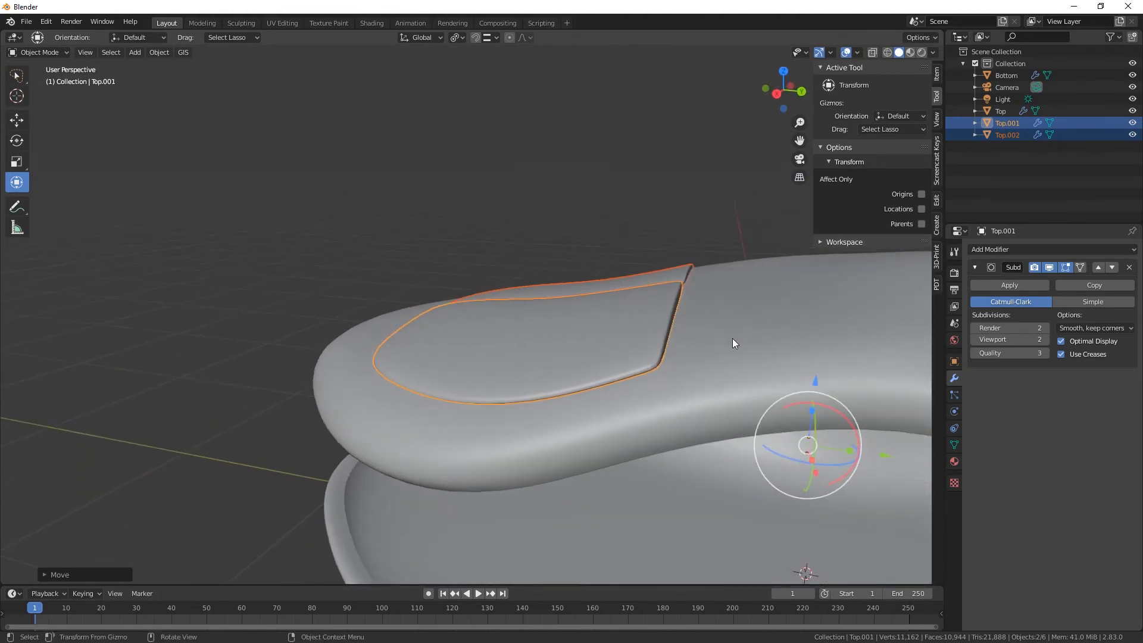
Step: Select both front panels together and set their origins to their geometry
{"action": "left_click", "coordinate": [638, 334]}
{"action": "left_click", "coordinate": [632, 334]}
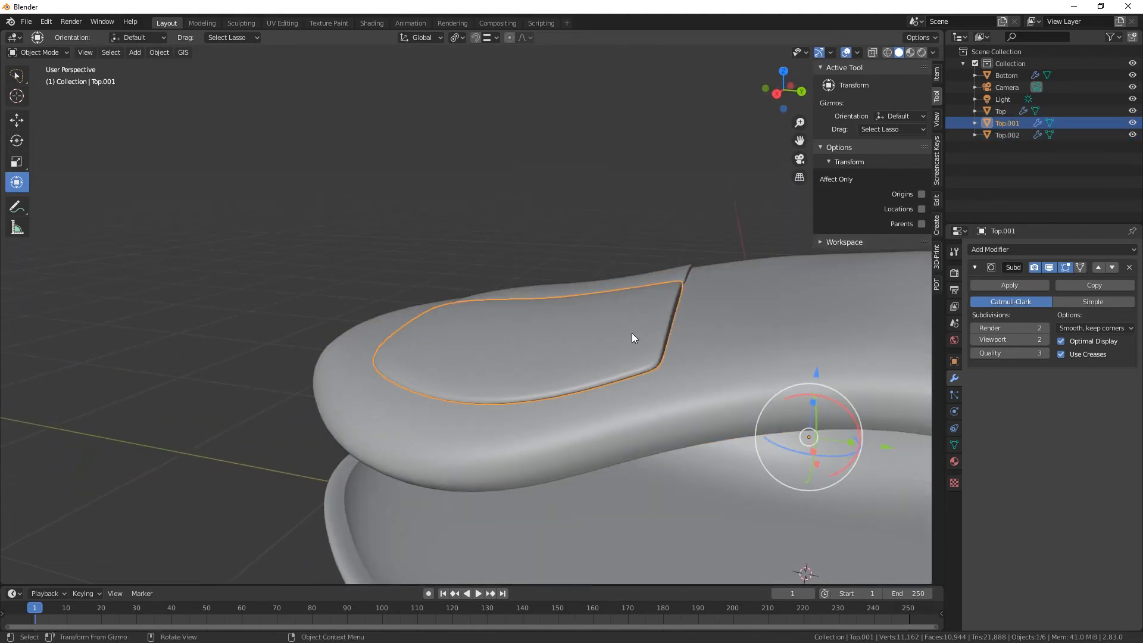
{"action": "left_click", "coordinate": [676, 275], "text": "shift"}
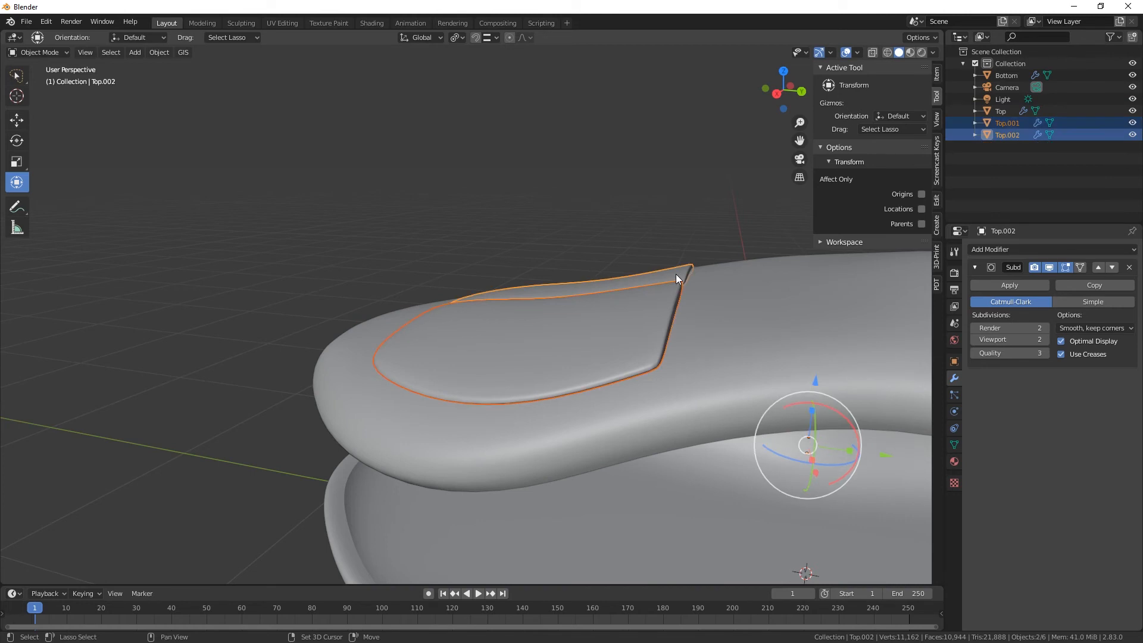
{"action": "left_click", "coordinate": [159, 54]}
{"action": "mouse_move", "coordinate": [176, 80]}
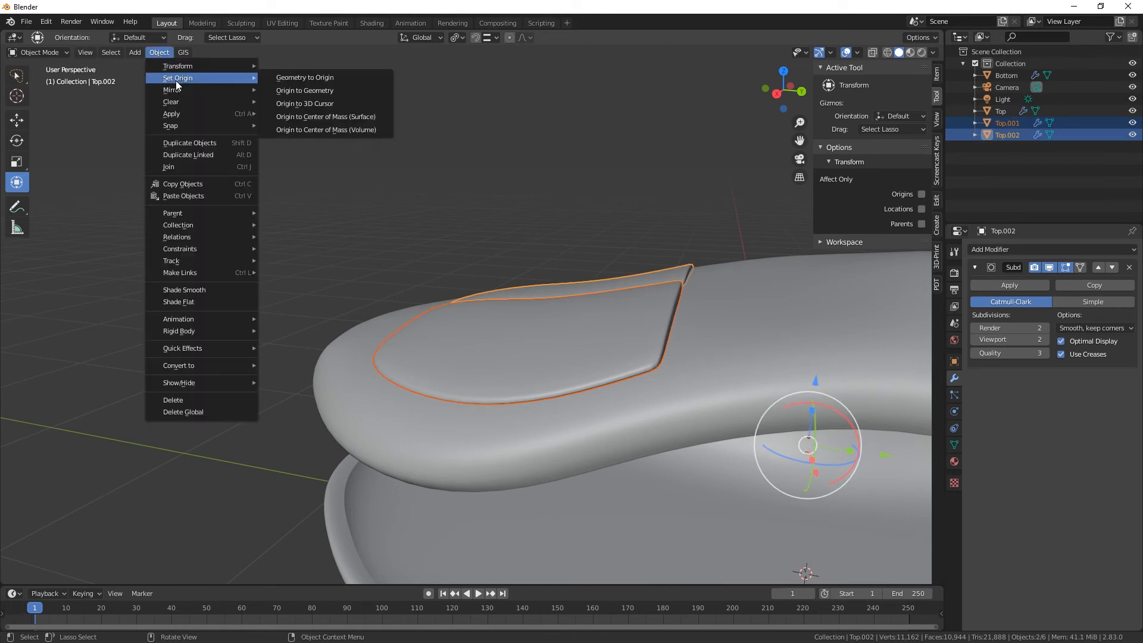
{"action": "left_click", "coordinate": [291, 90]}
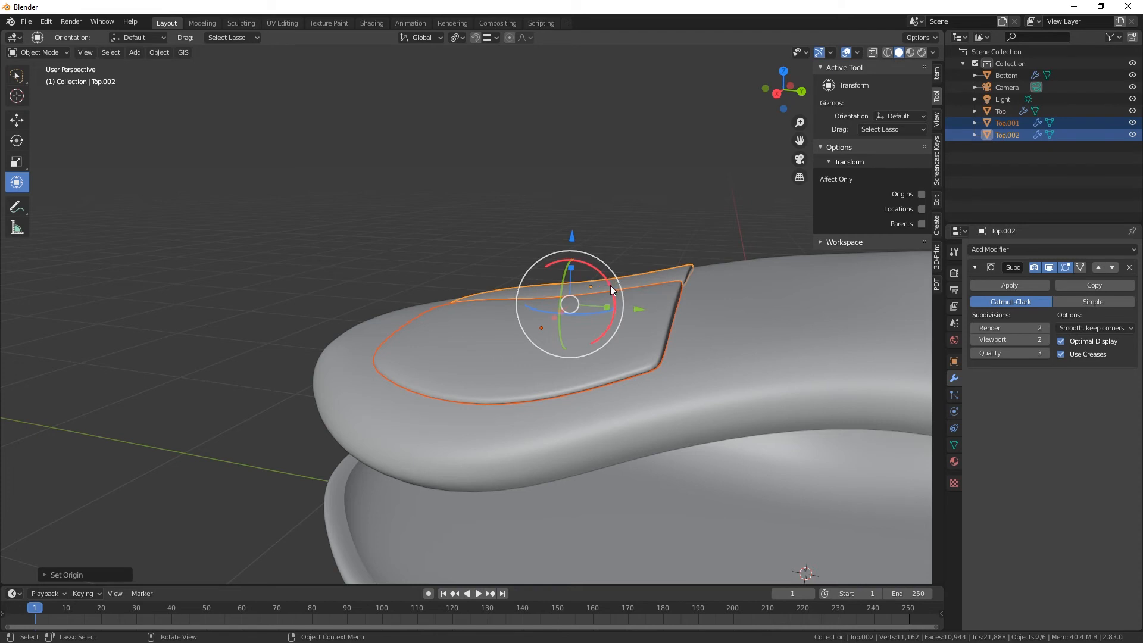
Step: Rotate both panels slightly about X to follow the Top's surface and fine-tune their height along Z
{"action": "left_click_drag", "start_coordinate": [609, 285], "coordinate": [611, 287]}
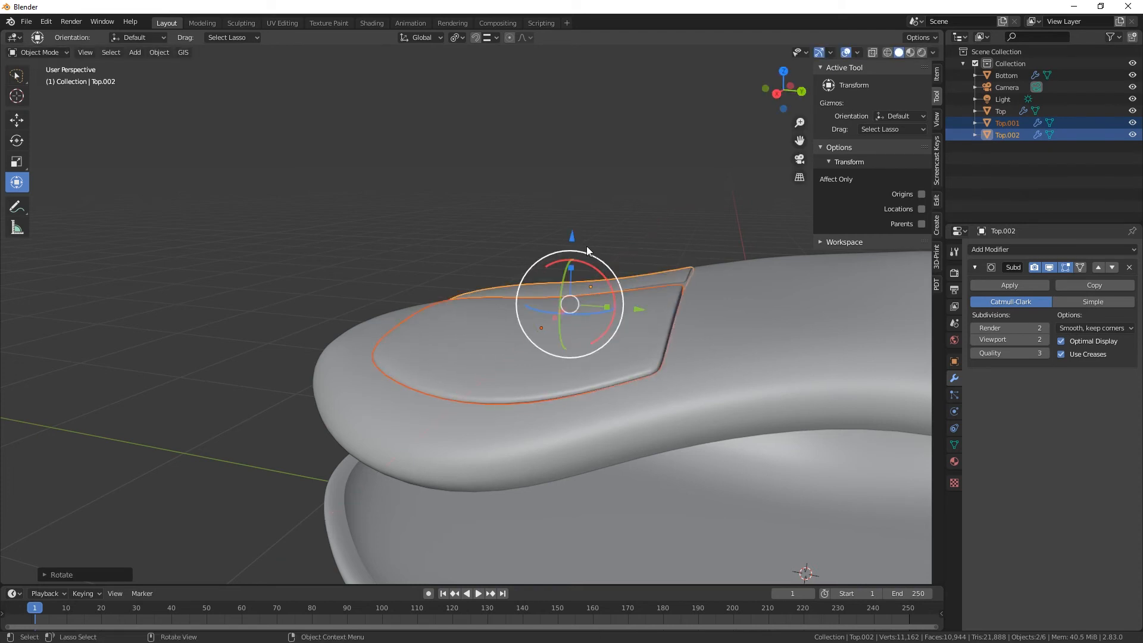
{"action": "left_click_drag", "start_coordinate": [571, 236], "coordinate": [566, 237]}
{"action": "middle_click_drag", "start_coordinate": [616, 370], "coordinate": [768, 418]}
{"action": "left_click", "coordinate": [410, 219]}
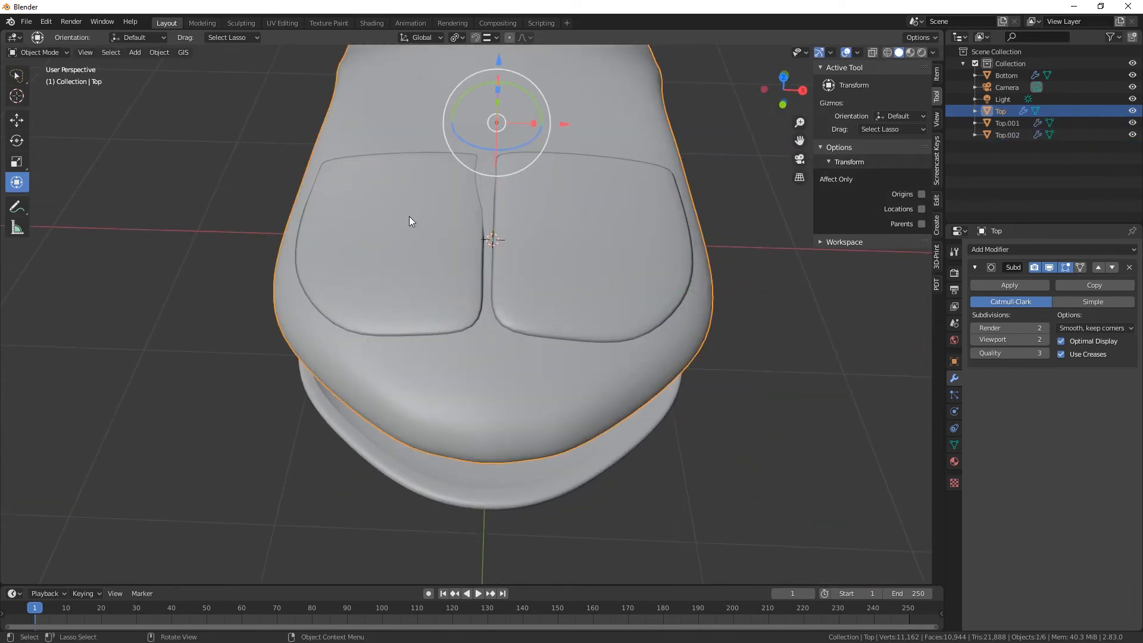
{"action": "middle_click_drag", "start_coordinate": [533, 326], "coordinate": [508, 230]}
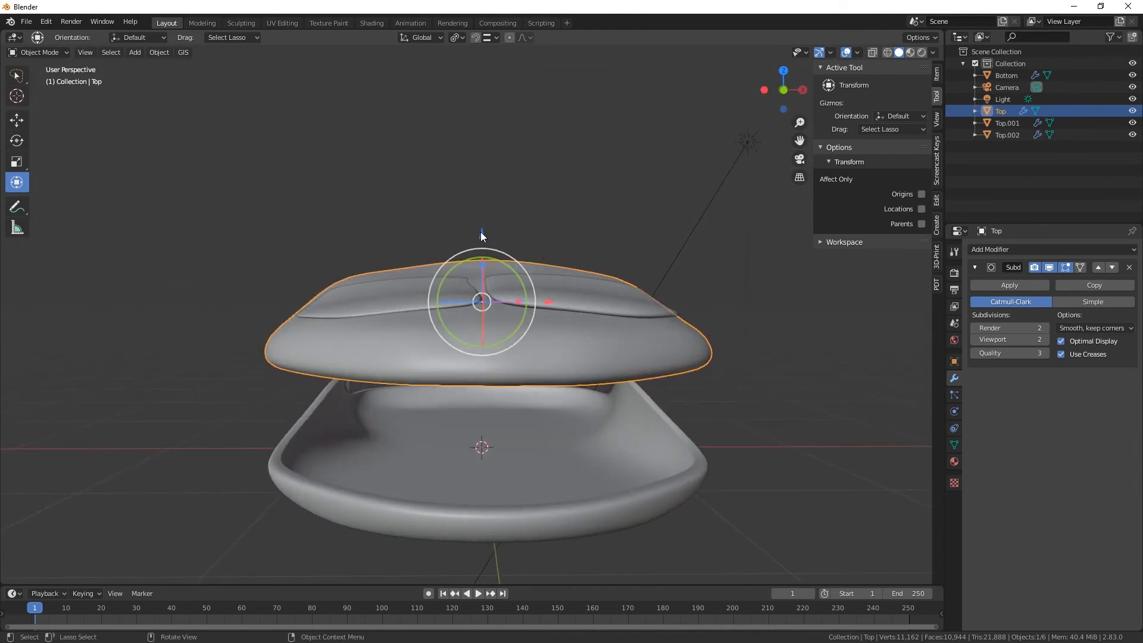
{"action": "left_click_drag", "start_coordinate": [480, 232], "coordinate": [480, 227]}
{"action": "key", "text": "ctrl+z"}
Step: Raise the -X panel slightly along Z, check the model in Material Preview shading and return to Solid shading
{"action": "left_click", "coordinate": [401, 290]}
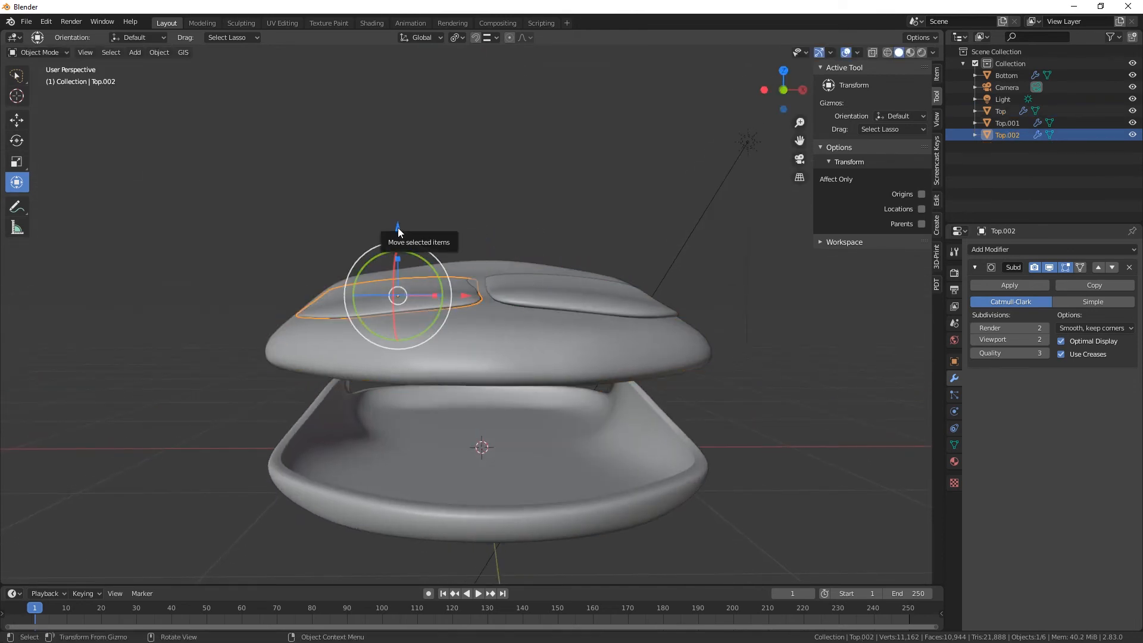
{"action": "left_click_drag", "start_coordinate": [397, 227], "coordinate": [397, 224]}
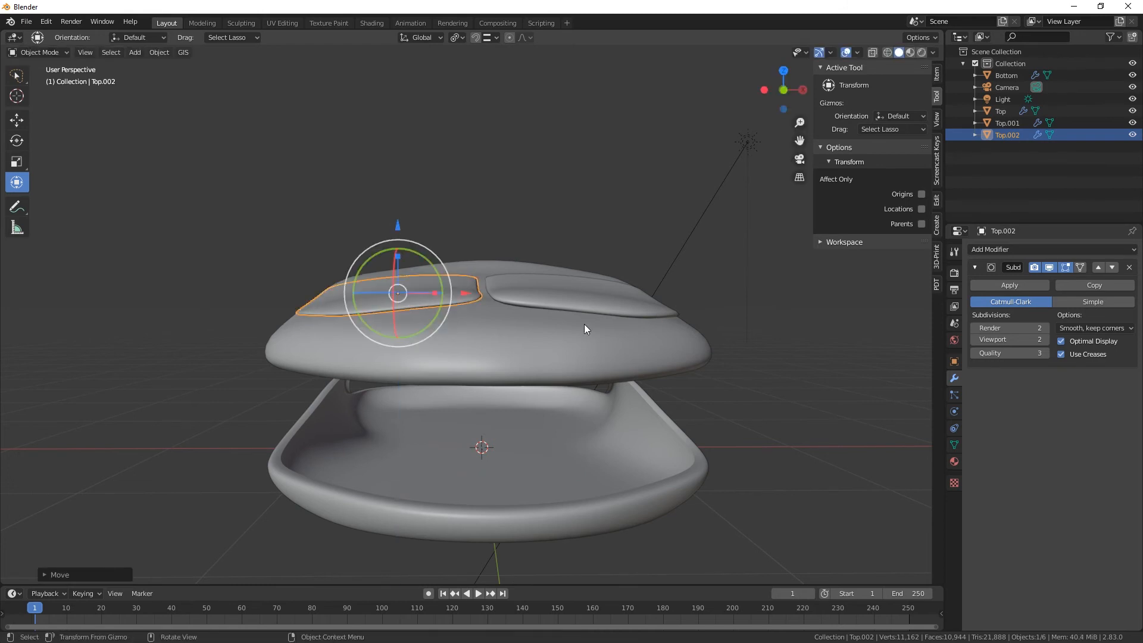
{"action": "left_click", "coordinate": [908, 51]}
{"action": "mouse_move", "coordinate": [756, 305]}
{"action": "middle_mouse_down"}
{"action": "mouse_move", "coordinate": [593, 298]}
{"action": "mouse_move", "coordinate": [613, 338]}
{"action": "mouse_move", "coordinate": [688, 359]}
{"action": "mouse_move", "coordinate": [735, 349]}
{"action": "mouse_move", "coordinate": [696, 387]}
{"action": "mouse_move", "coordinate": [709, 351]}
{"action": "middle_mouse_up"}
{"action": "scroll", "coordinate": [718, 311], "scroll_direction": "up", "scroll_amount": 3}
{"action": "scroll", "coordinate": [689, 359], "scroll_direction": "down", "scroll_amount": 3}
{"action": "left_click", "coordinate": [900, 52]}
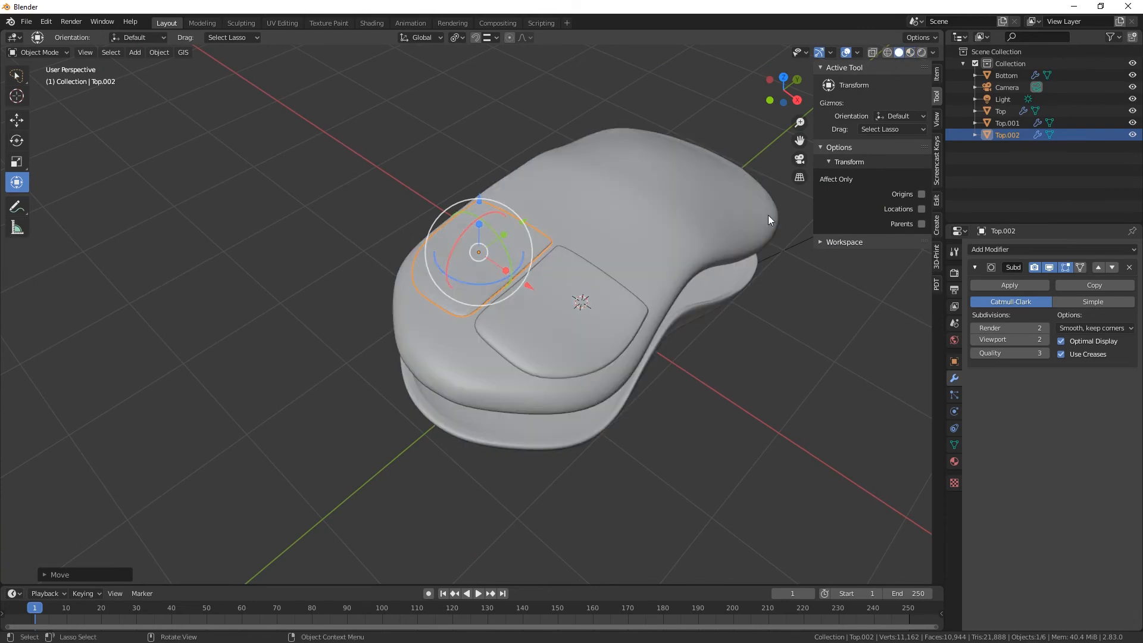
Step: Add the Top and the other panel to the selection and lower all three along Z until the Top closes onto the Bottom
{"action": "mouse_move", "coordinate": [767, 215]}
{"action": "middle_mouse_down"}
{"action": "mouse_move", "coordinate": [671, 349]}
{"action": "mouse_move", "coordinate": [681, 344]}
{"action": "middle_mouse_up"}
{"action": "left_click", "coordinate": [676, 294], "text": "shift"}
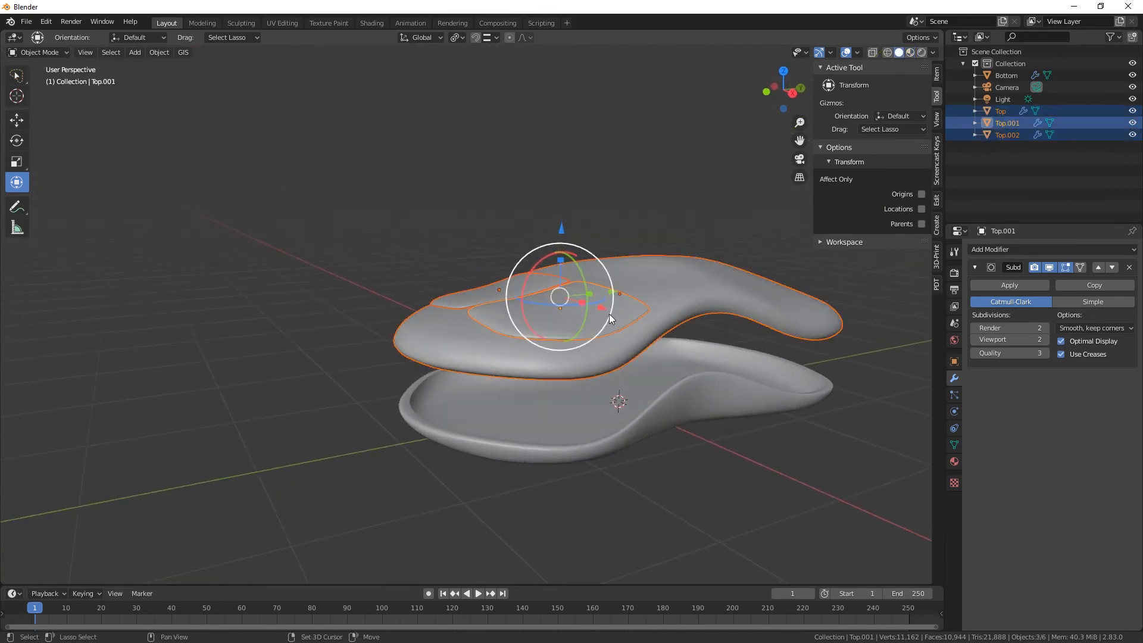
{"action": "left_click", "coordinate": [609, 313], "text": "shift"}
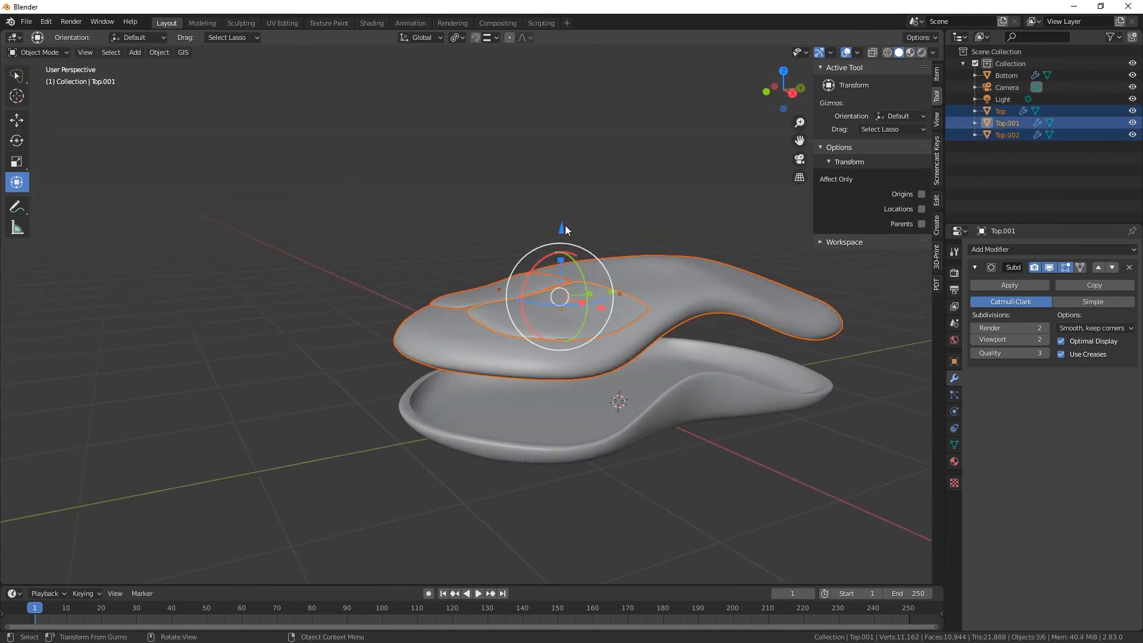
{"action": "left_click_drag", "start_coordinate": [561, 227], "coordinate": [558, 282]}
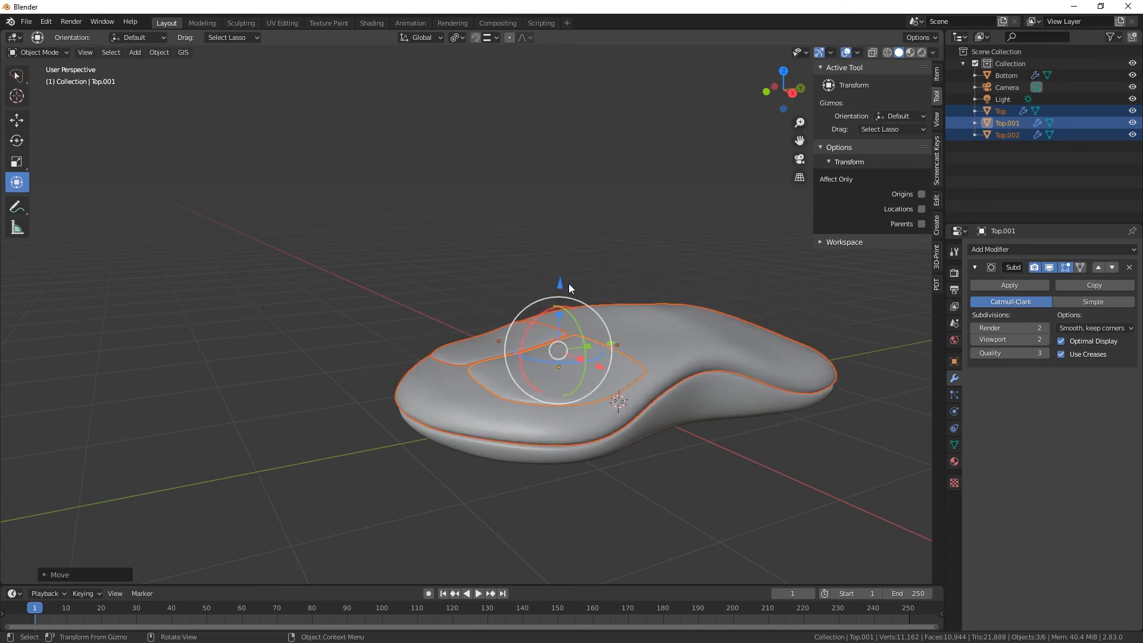
Step: Inspect the closed model from several sides and switch the viewport to Material Preview shading
{"action": "middle_click_drag", "start_coordinate": [569, 283], "coordinate": [629, 188]}
{"action": "scroll", "coordinate": [745, 437], "scroll_direction": "up", "scroll_amount": 4}
{"action": "middle_click_drag", "start_coordinate": [526, 317], "coordinate": [589, 320]}
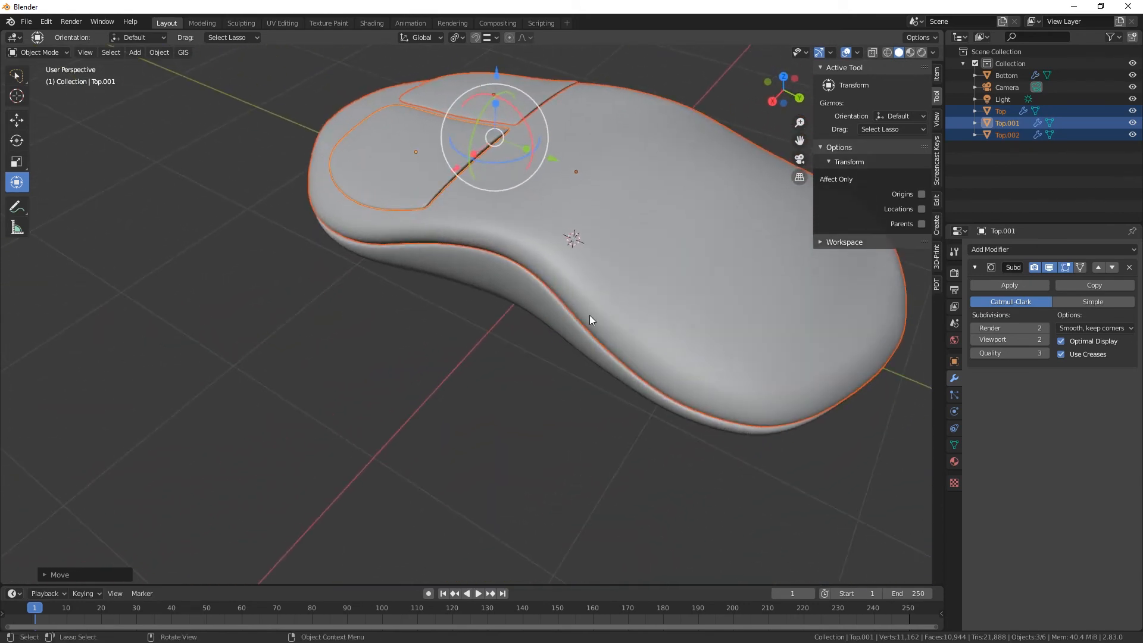
{"action": "scroll", "coordinate": [609, 324], "scroll_direction": "down", "scroll_amount": 2}
{"action": "middle_click_drag", "start_coordinate": [573, 363], "coordinate": [483, 406]}
{"action": "left_click", "coordinate": [910, 52]}
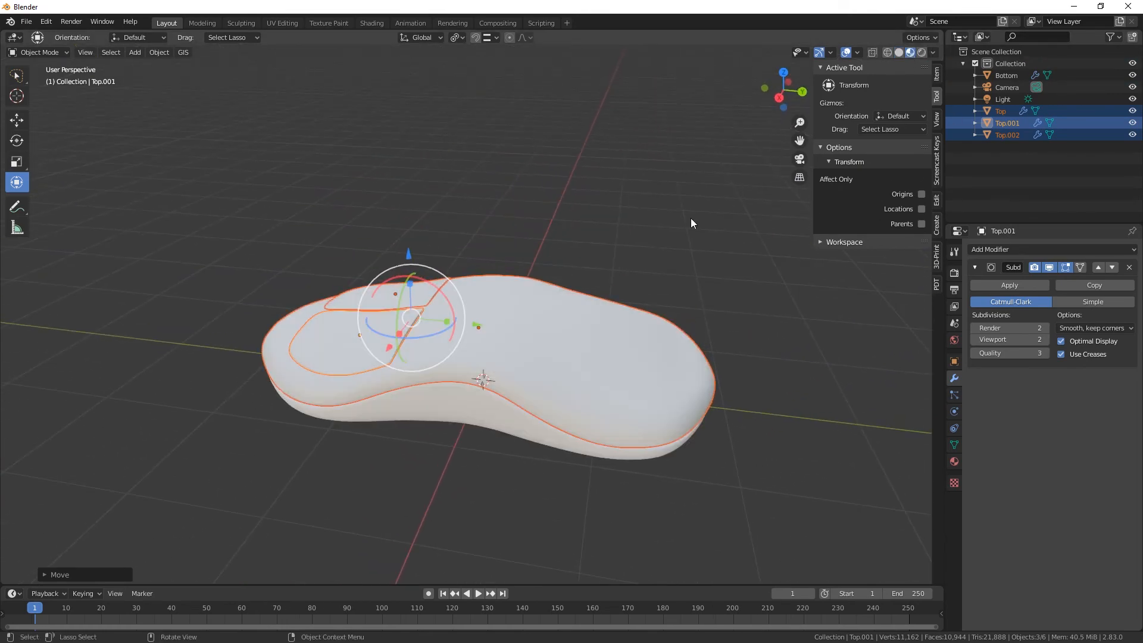
{"action": "middle_click_drag", "start_coordinate": [731, 309], "coordinate": [530, 309]}
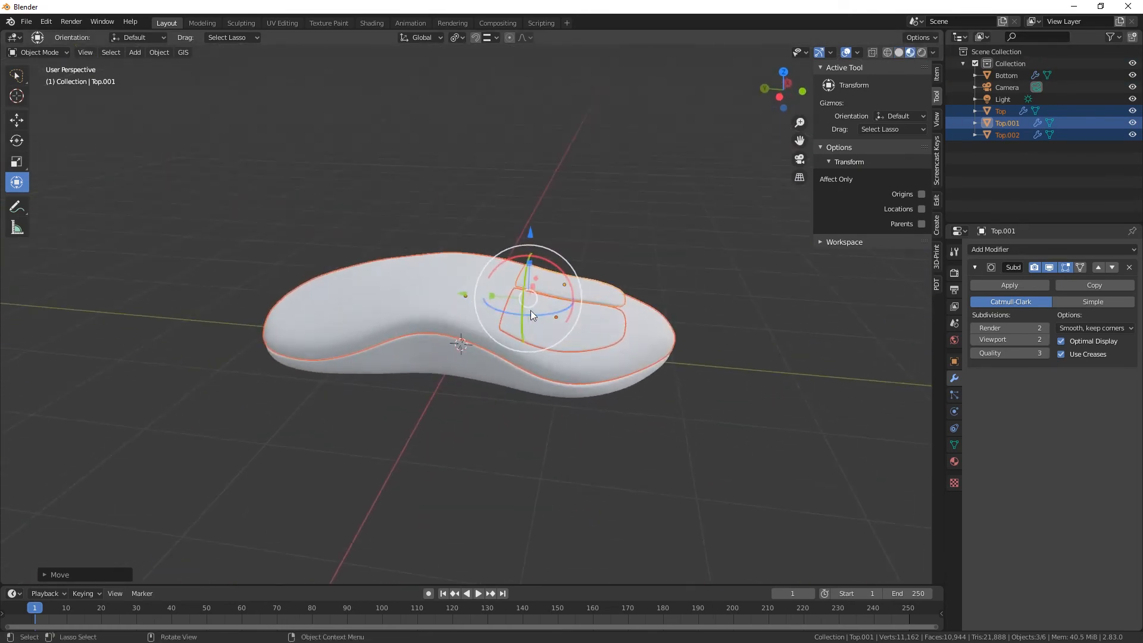
{"action": "middle_click_drag", "start_coordinate": [733, 342], "coordinate": [663, 344]}
Step: Darken the base color of the Top's material to a near-black grey
{"action": "left_click", "coordinate": [624, 384]}
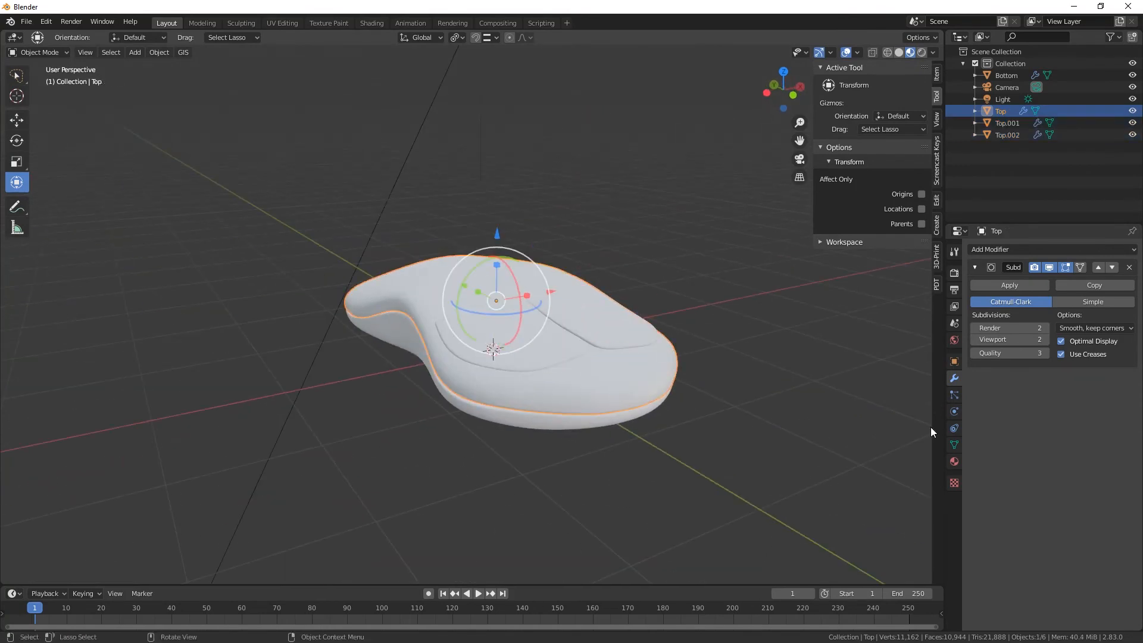
{"action": "left_click", "coordinate": [954, 461]}
{"action": "left_click", "coordinate": [1105, 387]}
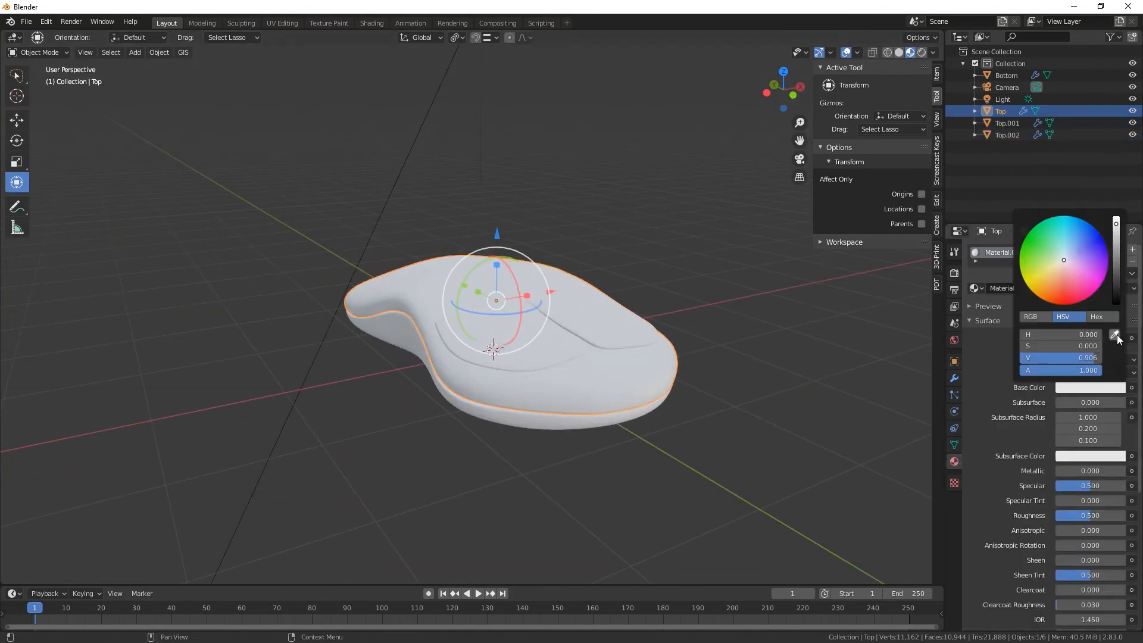
{"action": "left_click", "coordinate": [1116, 269]}
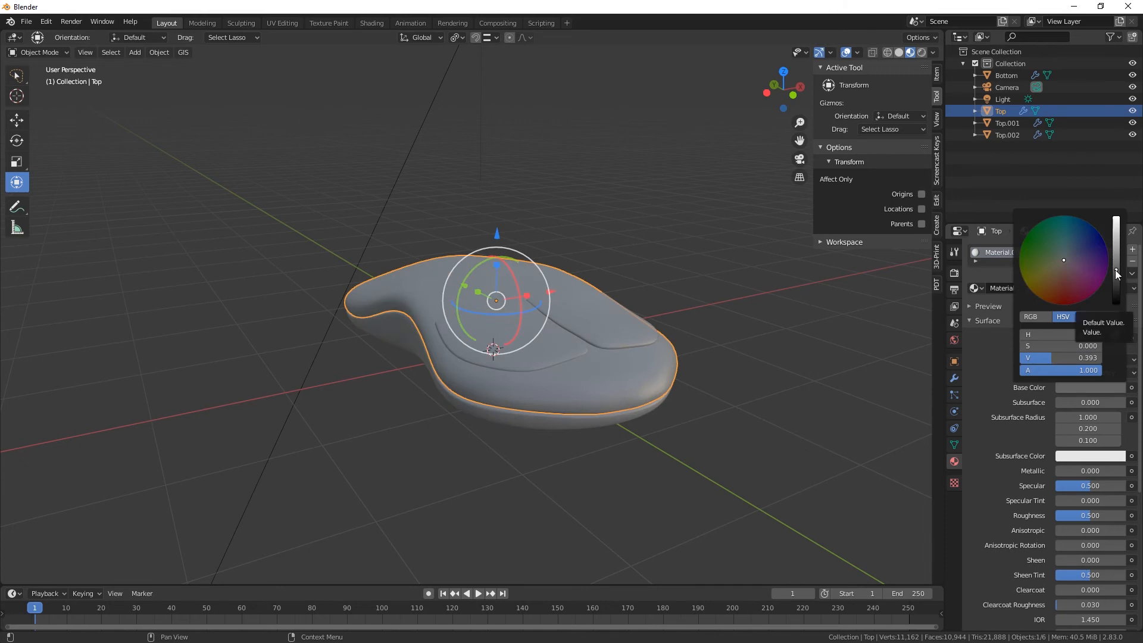
{"action": "left_click", "coordinate": [1115, 273]}
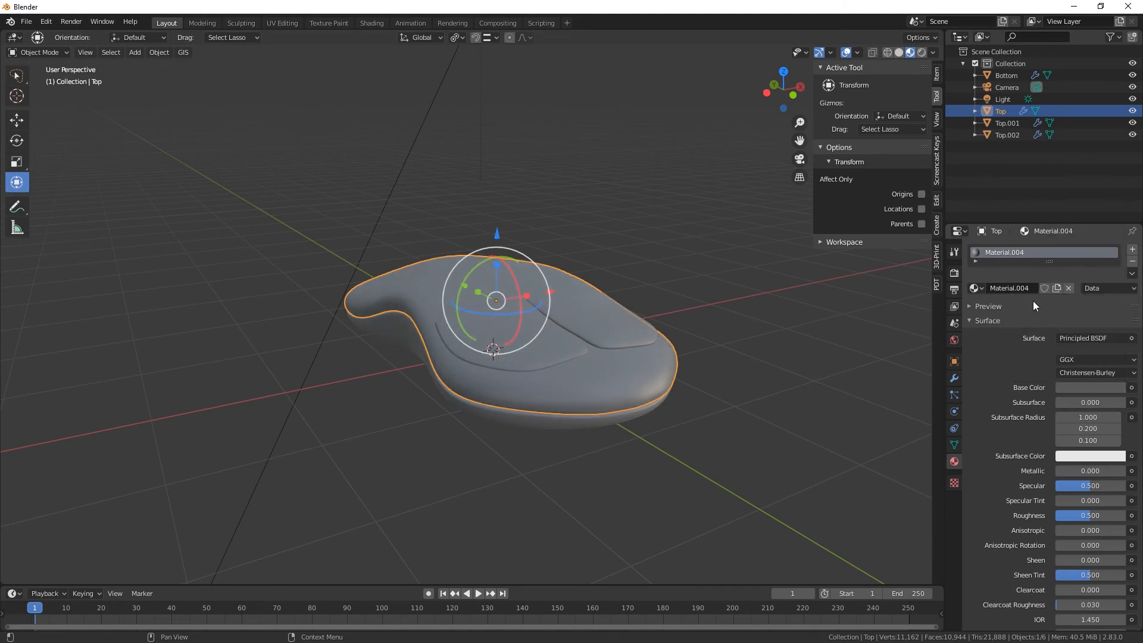
{"action": "left_click", "coordinate": [588, 381]}
{"action": "left_click", "coordinate": [614, 379]}
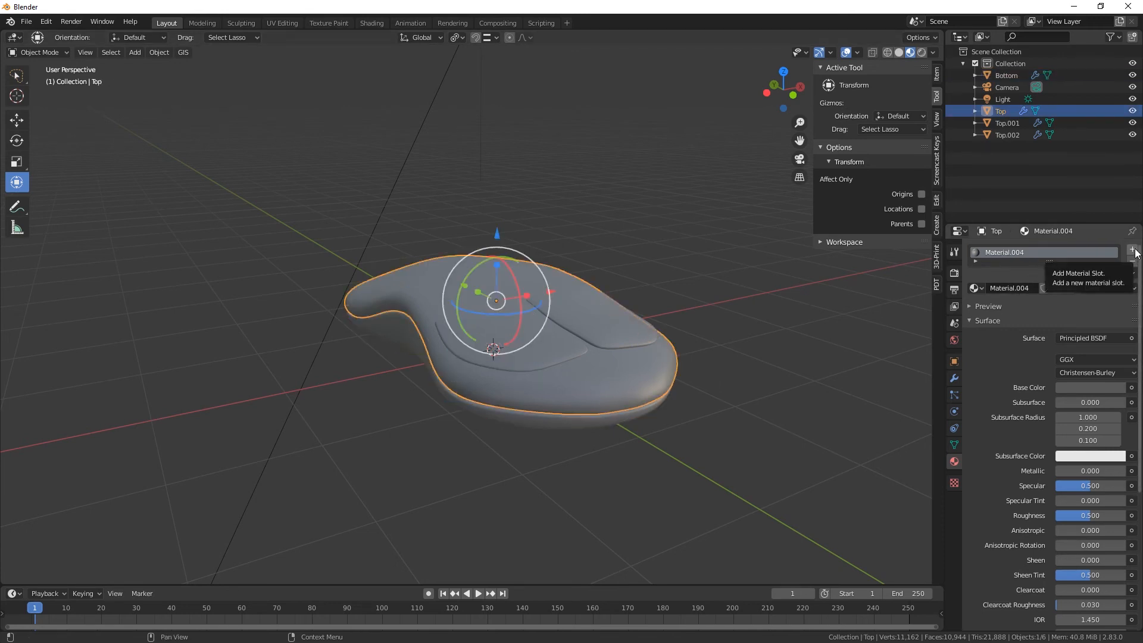
{"action": "left_click", "coordinate": [1075, 391]}
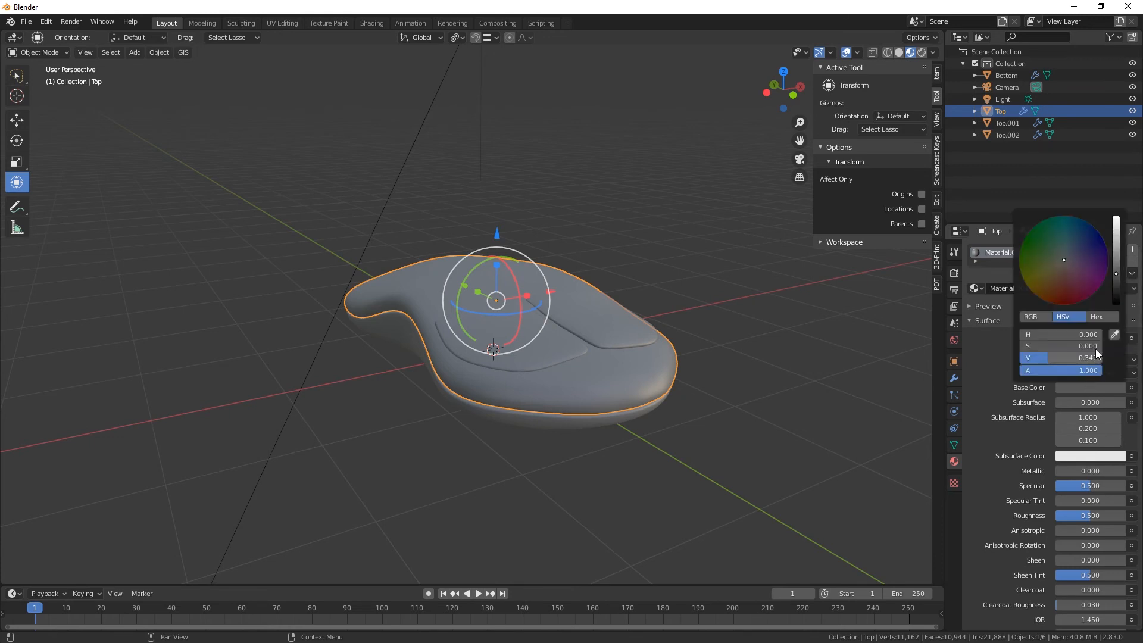
{"action": "left_click", "coordinate": [1117, 279]}
{"action": "left_click_drag", "start_coordinate": [1117, 284], "coordinate": [1117, 286]}
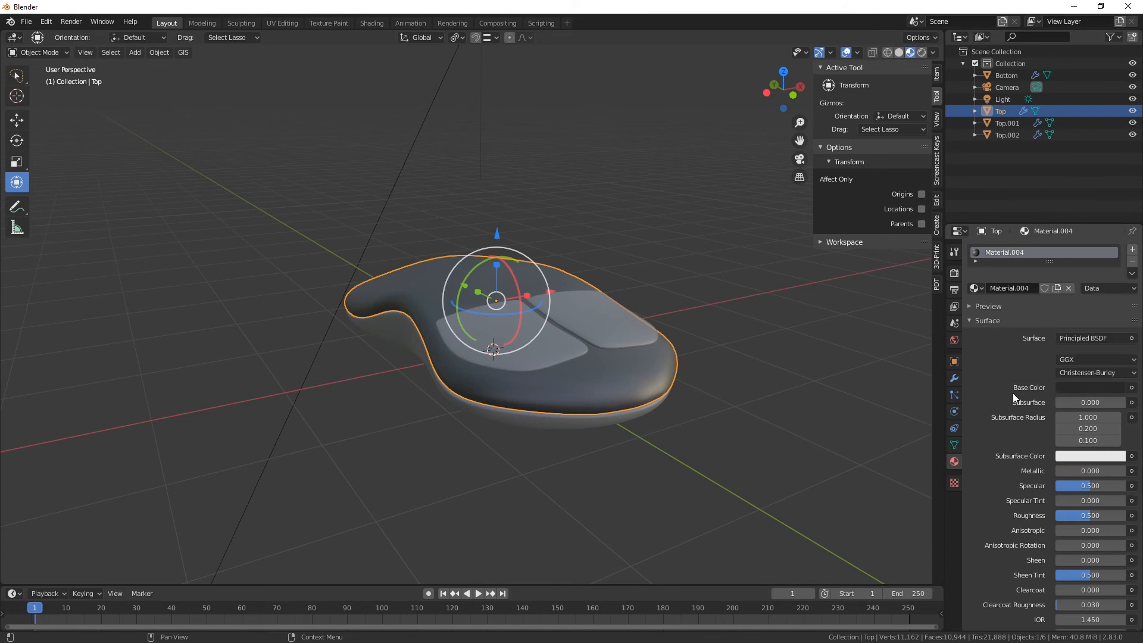
Step: Set the Metallic value of the Top's material to about 0.56
{"action": "scroll", "coordinate": [1030, 528], "scroll_direction": "down", "scroll_amount": 3}
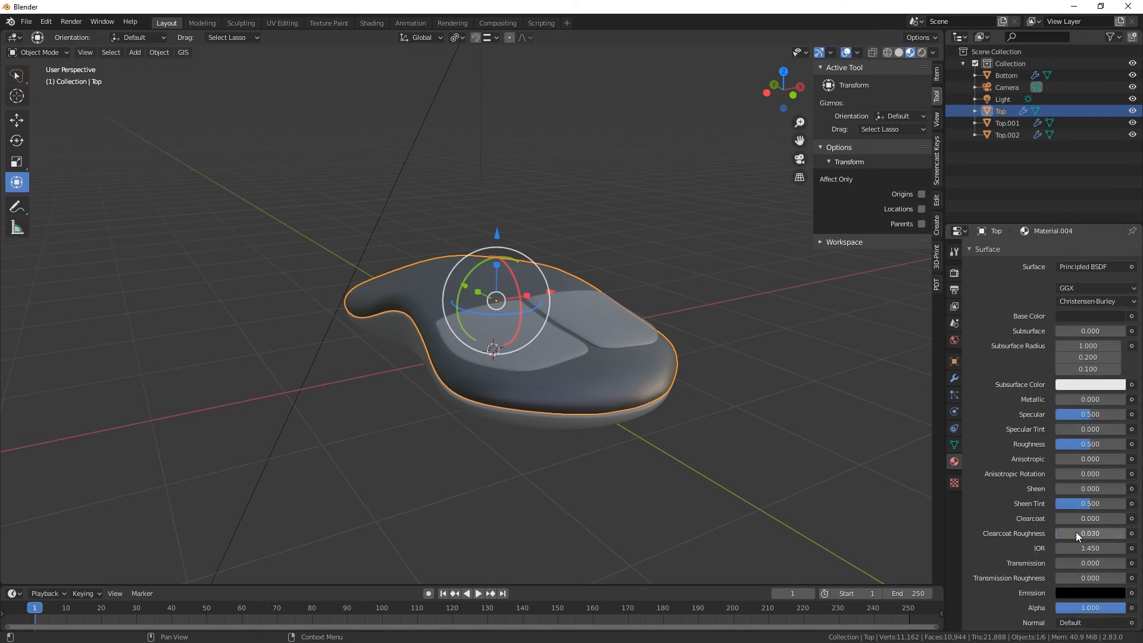
{"action": "scroll", "coordinate": [1027, 523], "scroll_direction": "down", "scroll_amount": 2}
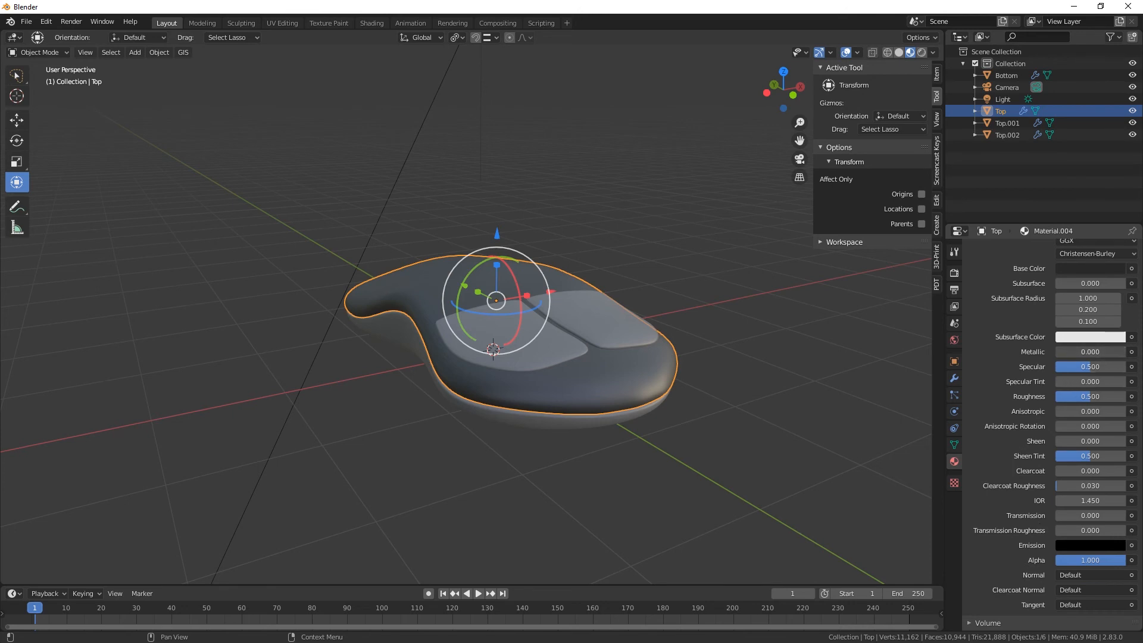
{"action": "left_click_drag", "start_coordinate": [1065, 352], "coordinate": [1094, 351]}
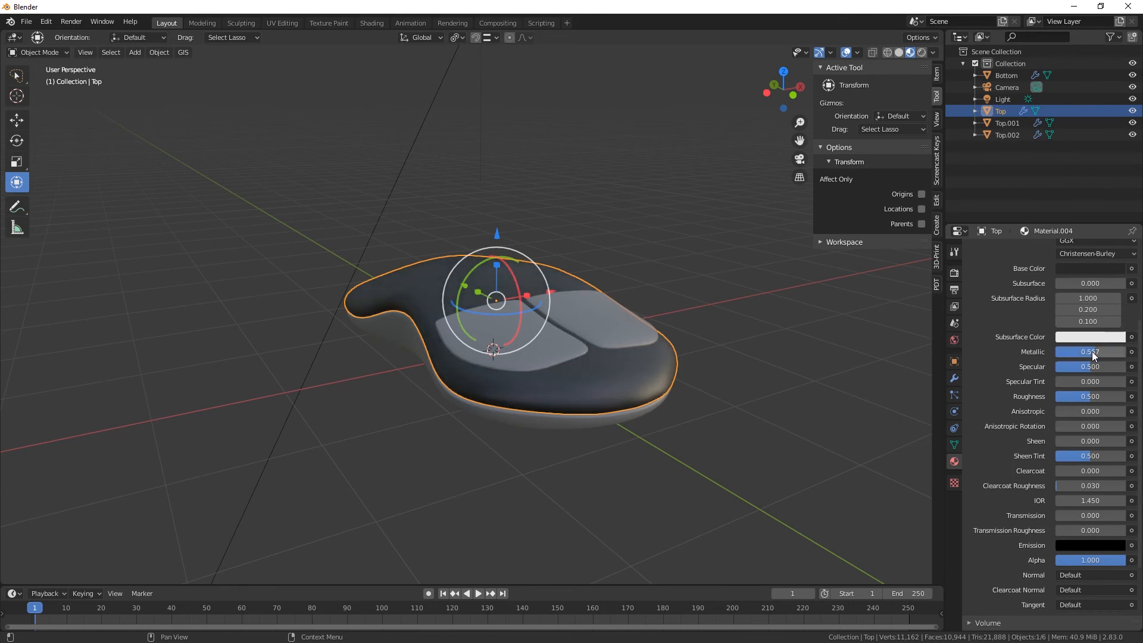
Step: Select the Bottom, the Top and both panels together and scale them along X to about 0.82
{"action": "left_click", "coordinate": [569, 425]}
{"action": "middle_click_drag", "start_coordinate": [569, 425], "coordinate": [2, 490]}
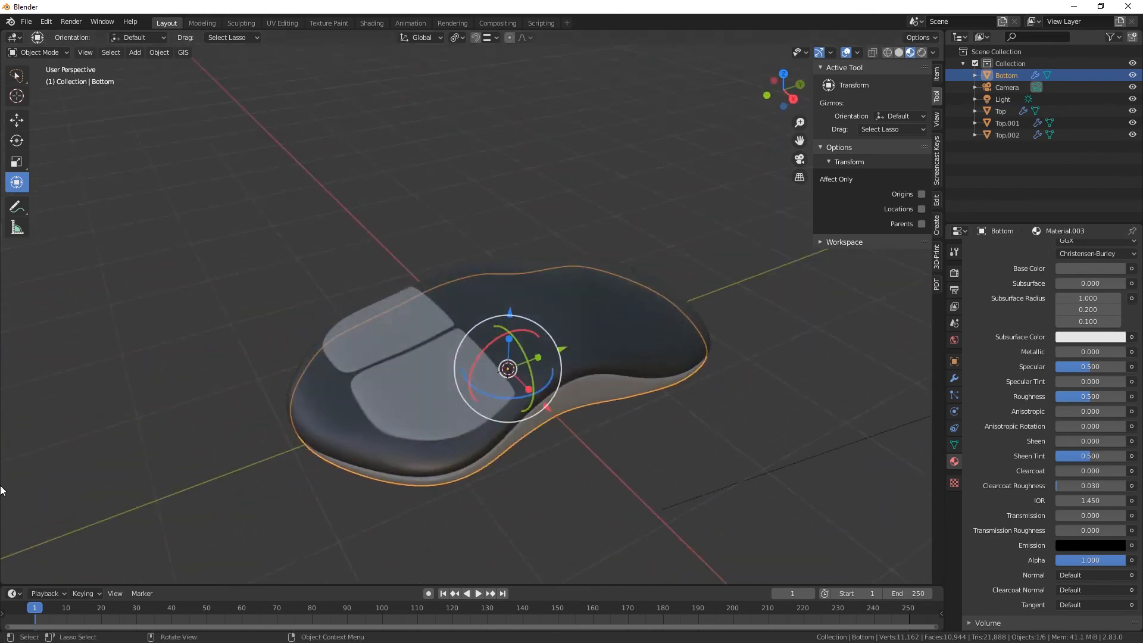
{"action": "middle_click_drag", "start_coordinate": [480, 459], "coordinate": [587, 480]}
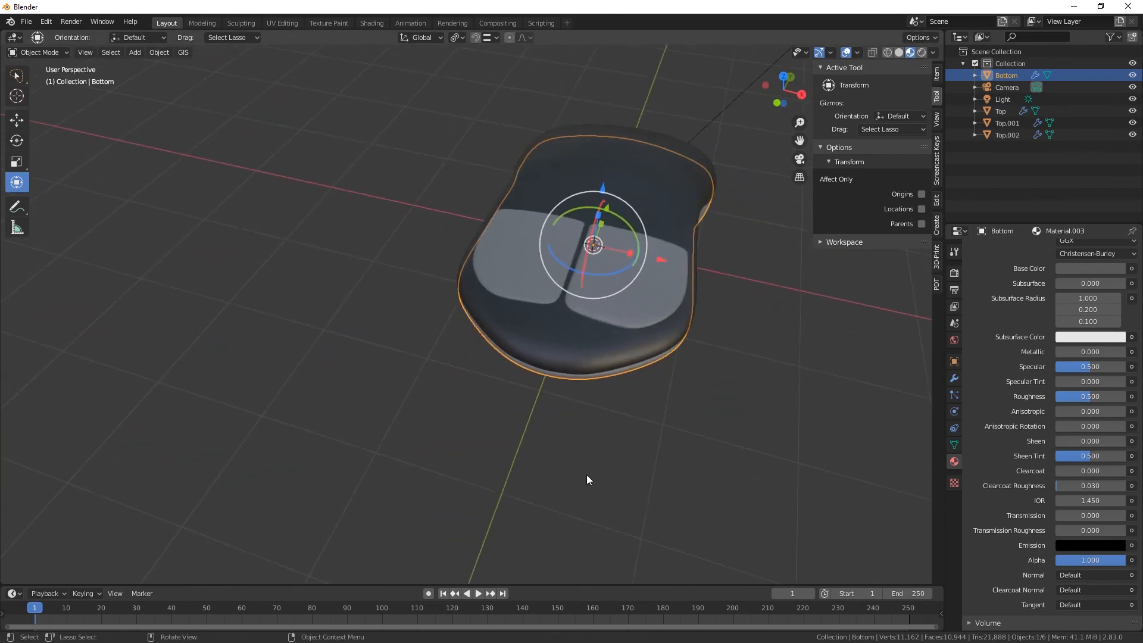
{"action": "left_click", "coordinate": [649, 298]}
{"action": "middle_click_drag", "start_coordinate": [727, 387], "coordinate": [565, 424]}
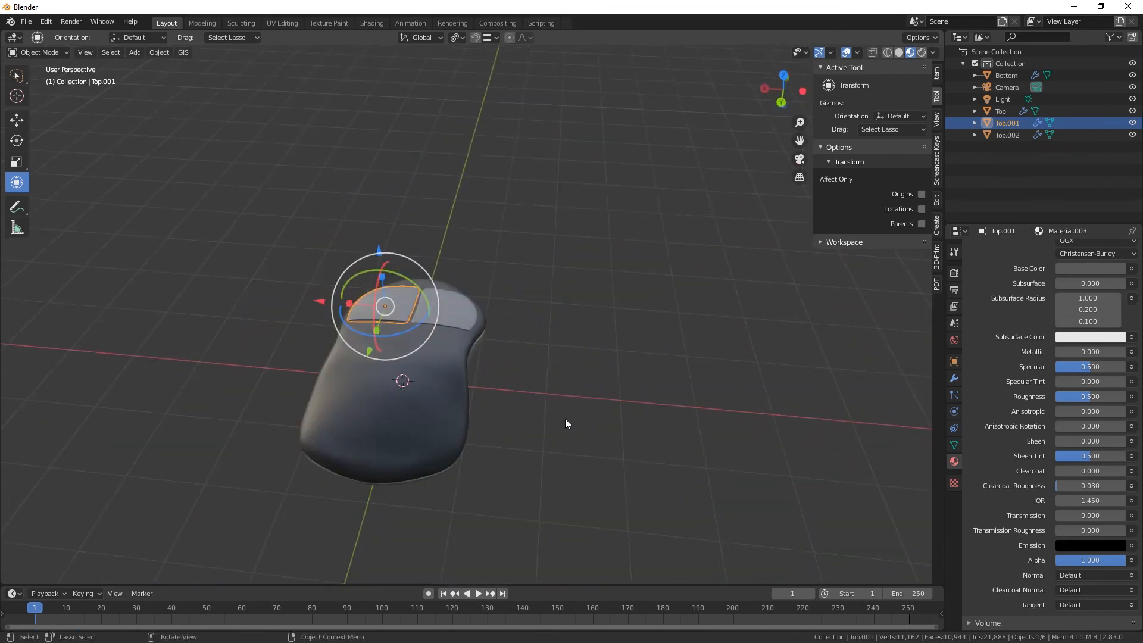
{"action": "left_click", "coordinate": [455, 315], "text": "shift"}
{"action": "left_click", "coordinate": [434, 386], "text": "shift"}
{"action": "middle_click_drag", "start_coordinate": [501, 453], "coordinate": [427, 352]}
{"action": "left_click", "coordinate": [405, 314], "text": "shift"}
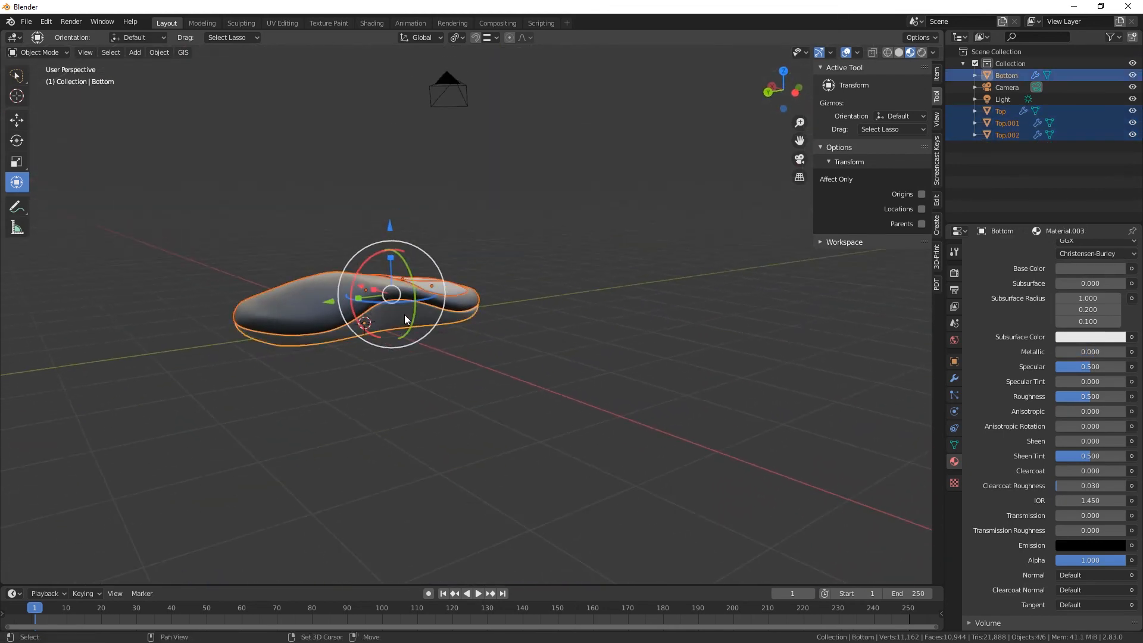
{"action": "middle_click_drag", "start_coordinate": [405, 314], "coordinate": [535, 482]}
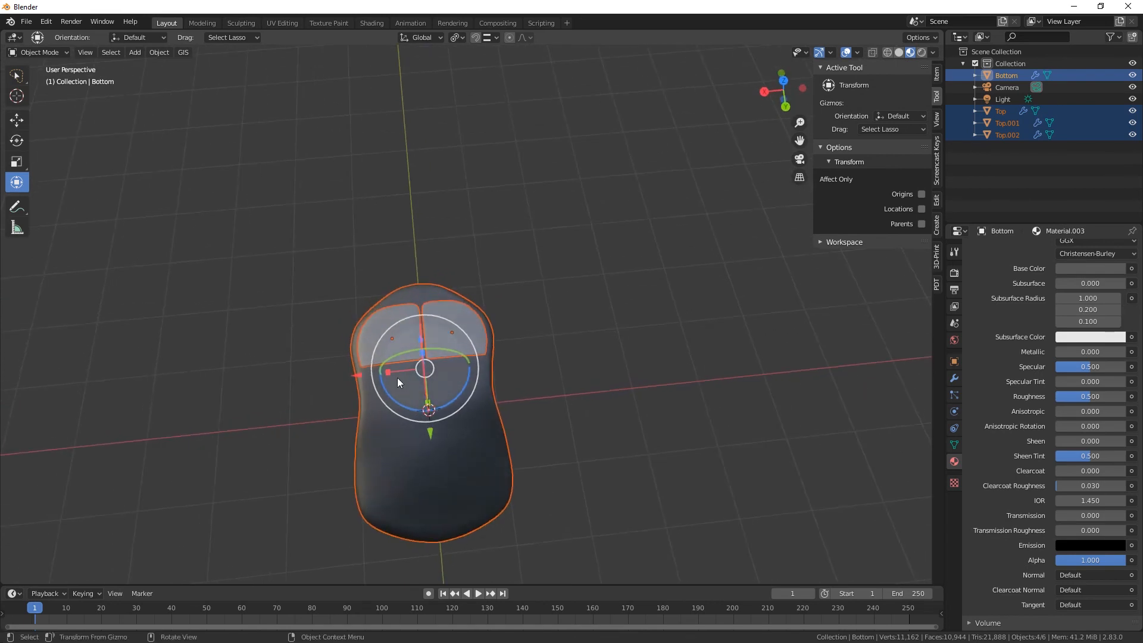
{"action": "key", "text": "s"}
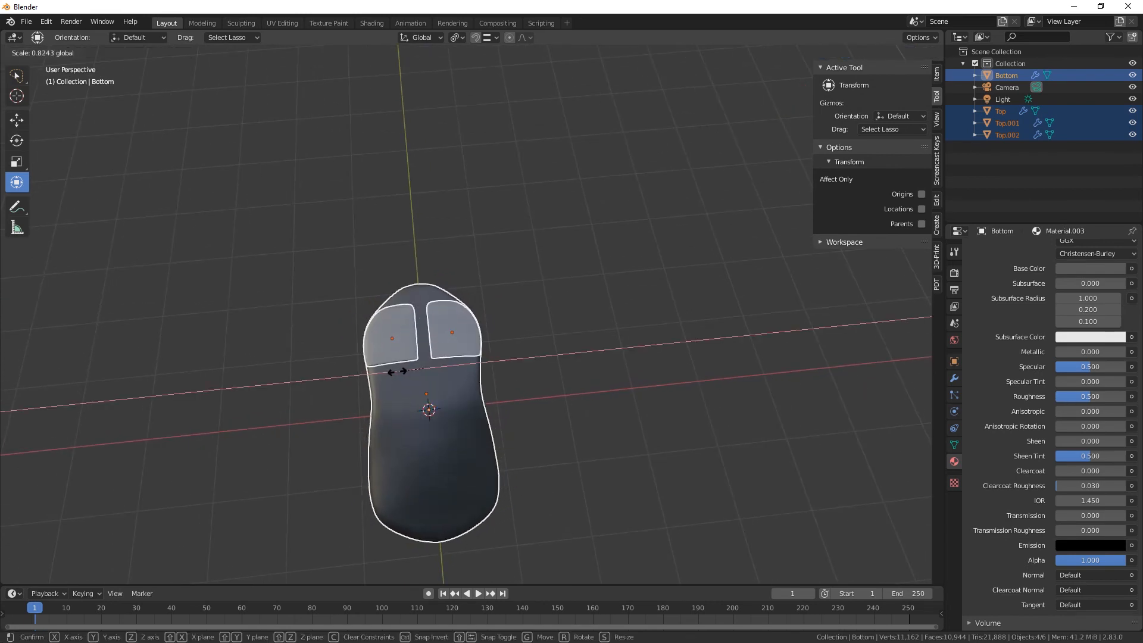
{"action": "left_click", "coordinate": [398, 371]}
{"action": "middle_click_drag", "start_coordinate": [398, 372], "coordinate": [528, 419]}
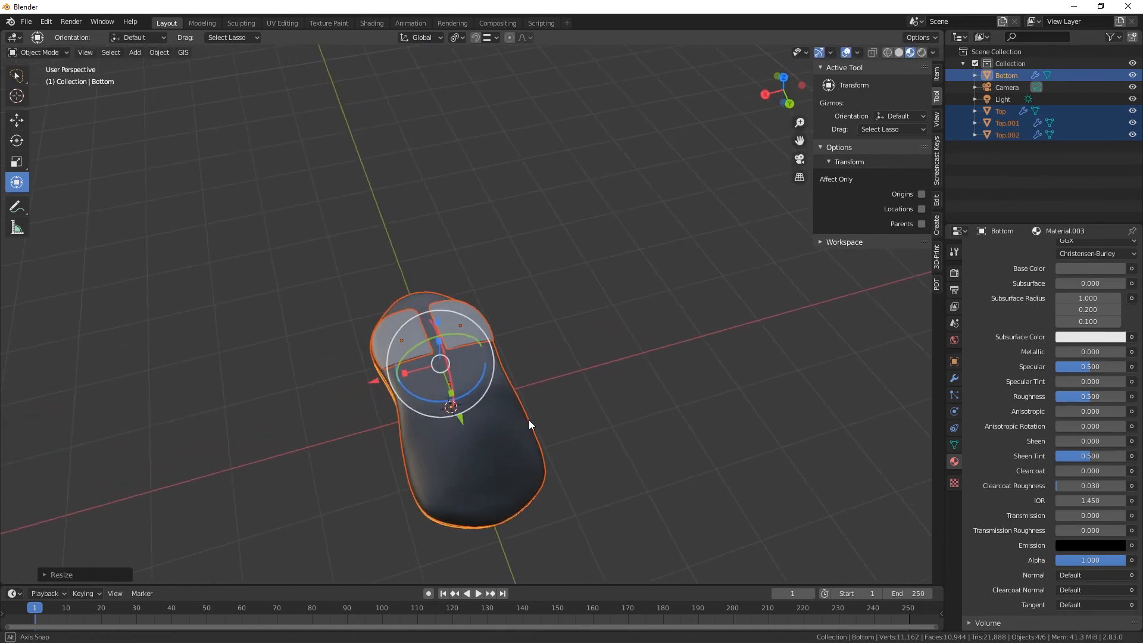
Step: Move the -X panel slightly inward along X to narrow the gap to the other panel
{"action": "left_click", "coordinate": [466, 326]}
{"action": "left_click", "coordinate": [413, 341]}
{"action": "left_click", "coordinate": [469, 327]}
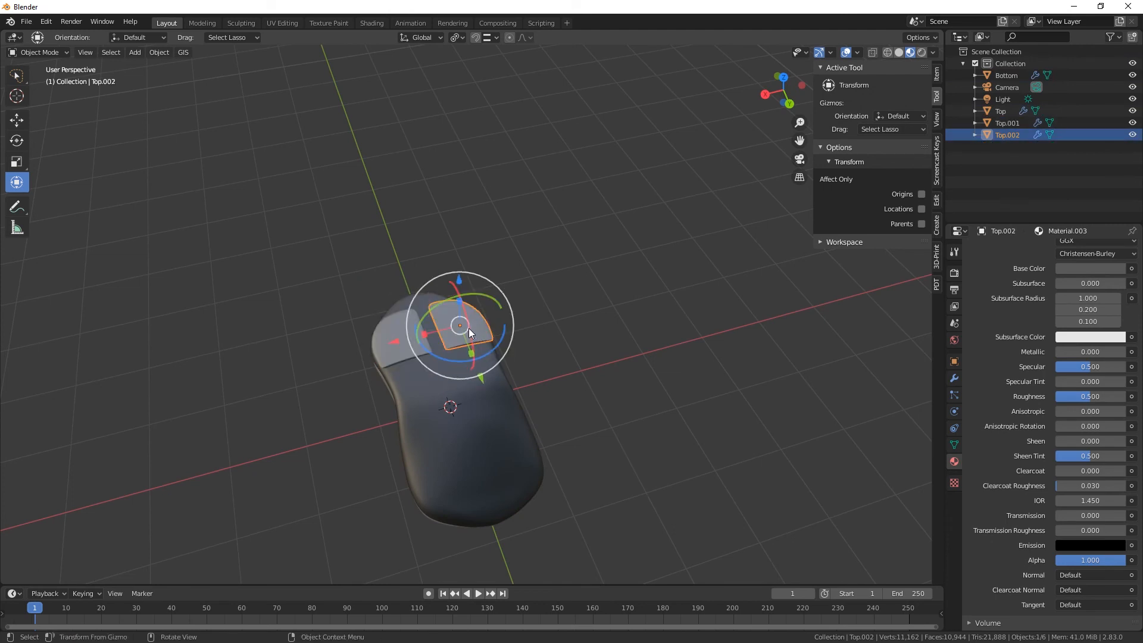
{"action": "key", "text": "g"}
{"action": "left_click", "coordinate": [385, 341]}
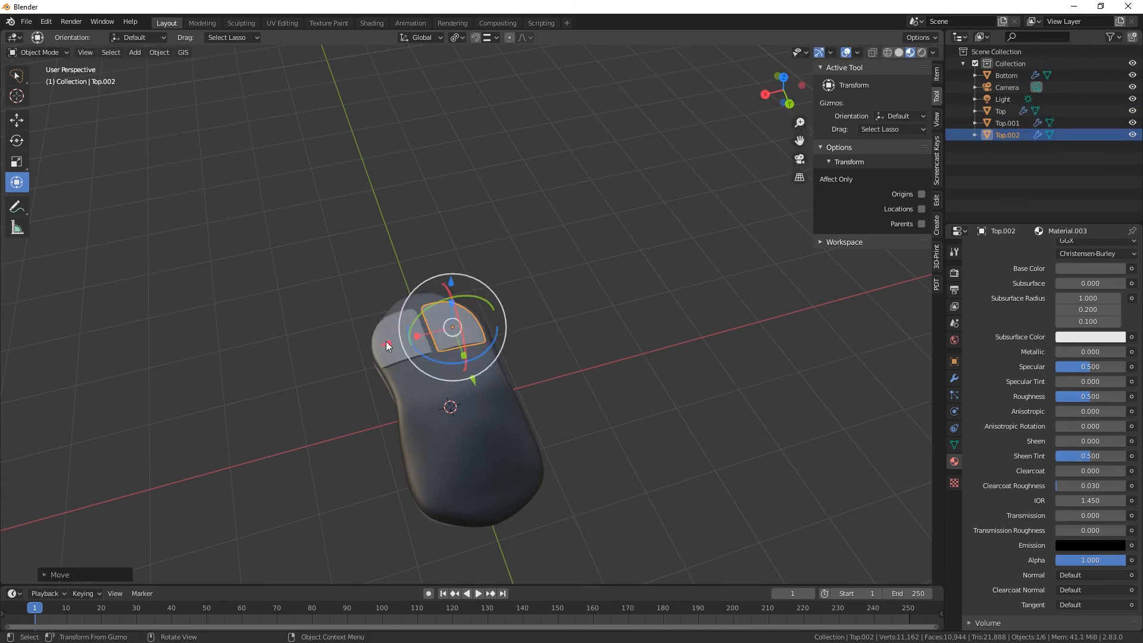
Step: Move the +X button panel slightly inward along X to tighten the gap between the panels
{"action": "left_click", "coordinate": [398, 347]}
{"action": "left_click_drag", "start_coordinate": [332, 357], "coordinate": [334, 355]}
{"action": "middle_click_drag", "start_coordinate": [373, 429], "coordinate": [627, 426]}
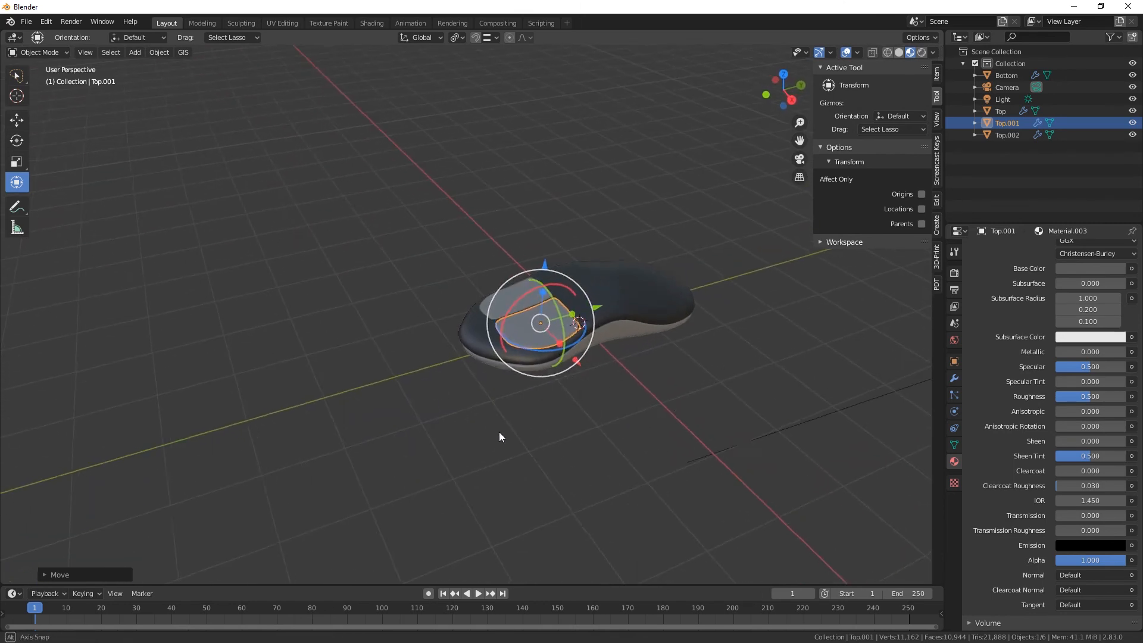
Step: Add a Bezier curve for the cable and place it in front of the mouse, rotated to run along Y
{"action": "middle_click_drag", "start_coordinate": [498, 430], "coordinate": [541, 413]}
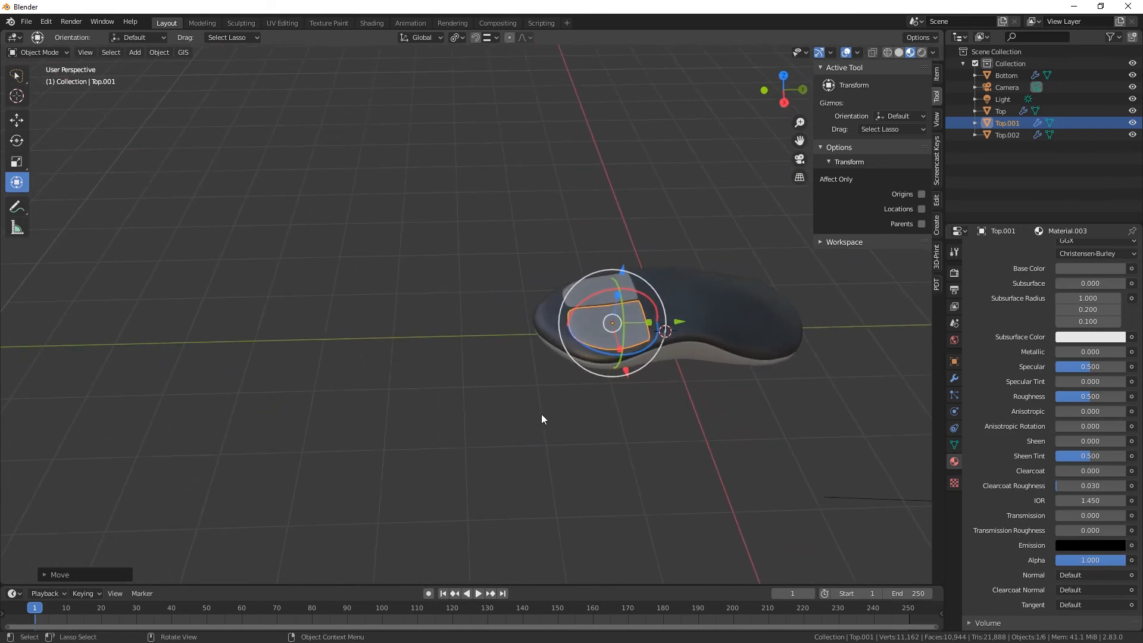
{"action": "key", "text": "shift+a"}
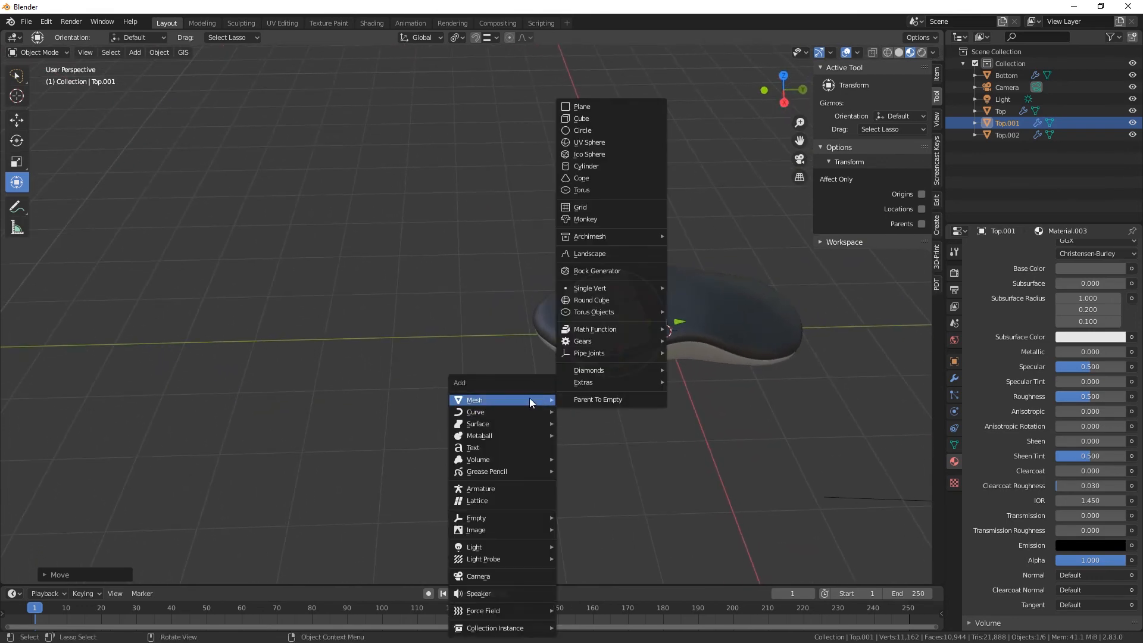
{"action": "mouse_move", "coordinate": [528, 410]}
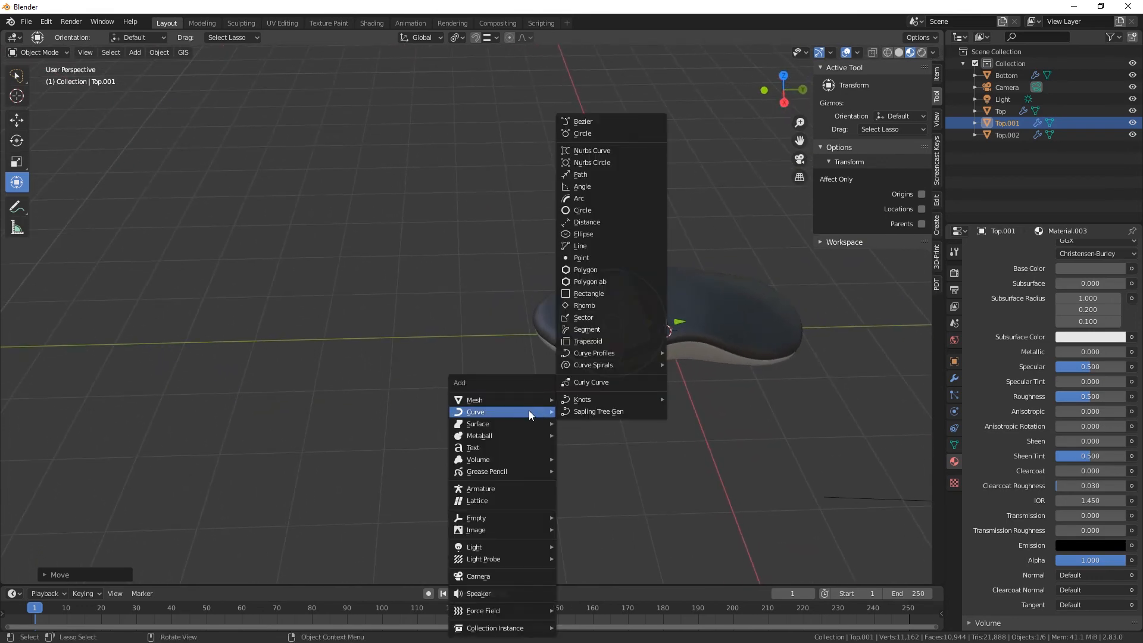
{"action": "left_click", "coordinate": [588, 121]}
{"action": "left_click_drag", "start_coordinate": [737, 332], "coordinate": [551, 246]}
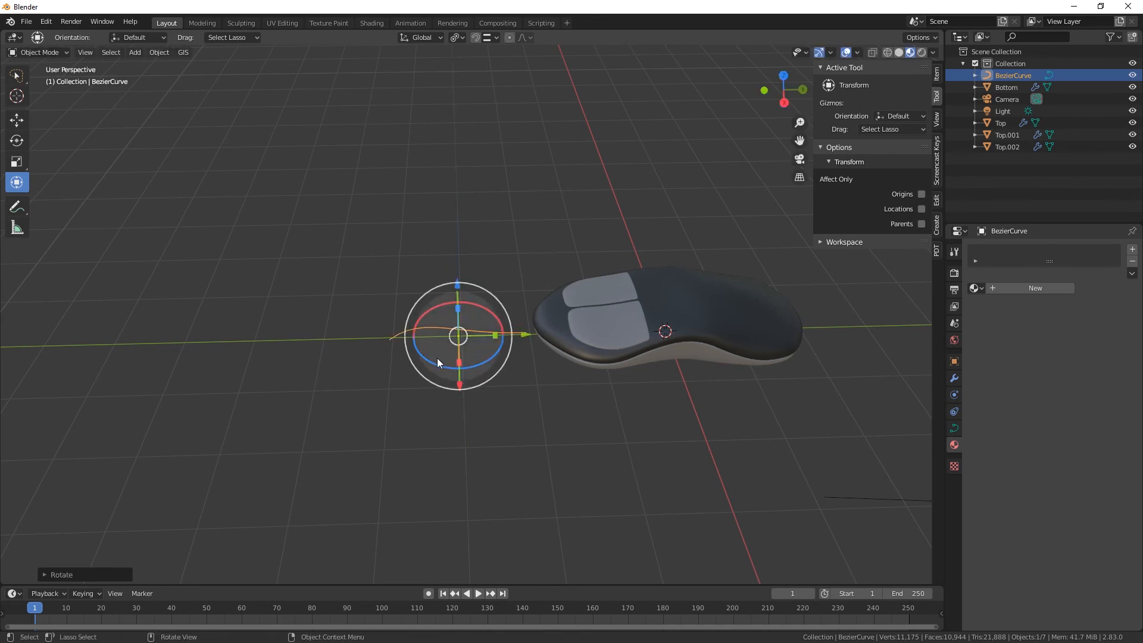
Step: Move the curve along Y until it meets the front of the mouse and raise it slightly along Z
{"action": "left_click_drag", "start_coordinate": [528, 334], "coordinate": [548, 334]}
{"action": "middle_click_drag", "start_coordinate": [562, 417], "coordinate": [646, 366]}
{"action": "left_click_drag", "start_coordinate": [510, 235], "coordinate": [512, 223]}
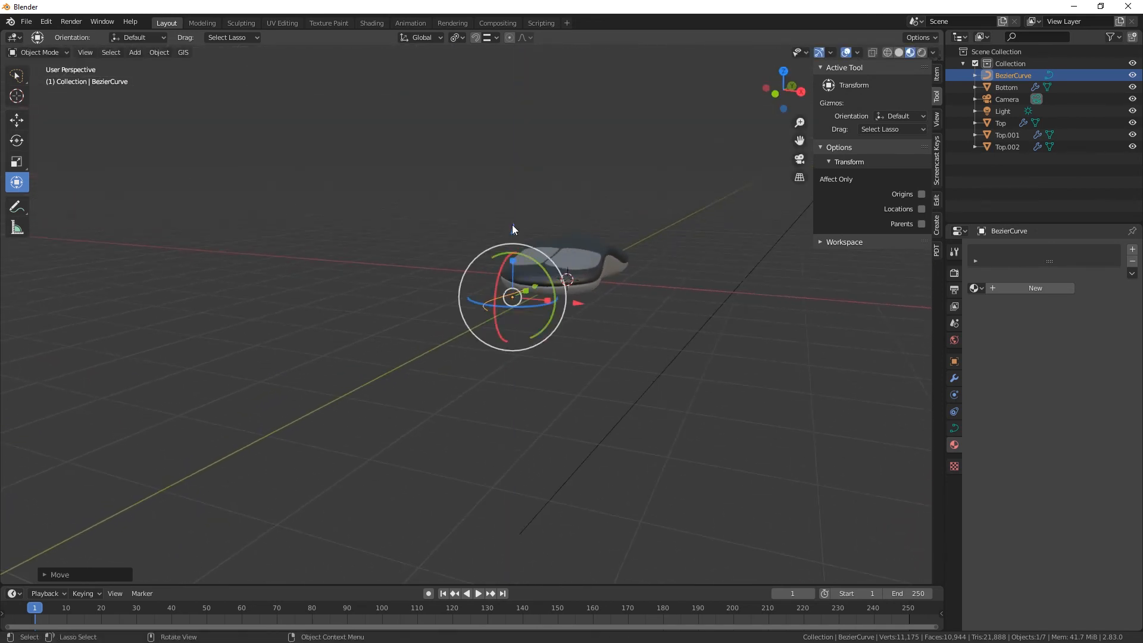
Step: Extrude the curve's outer end point away from the mouse along -Y to lengthen the cable
{"action": "middle_click_drag", "start_coordinate": [662, 389], "coordinate": [574, 434]}
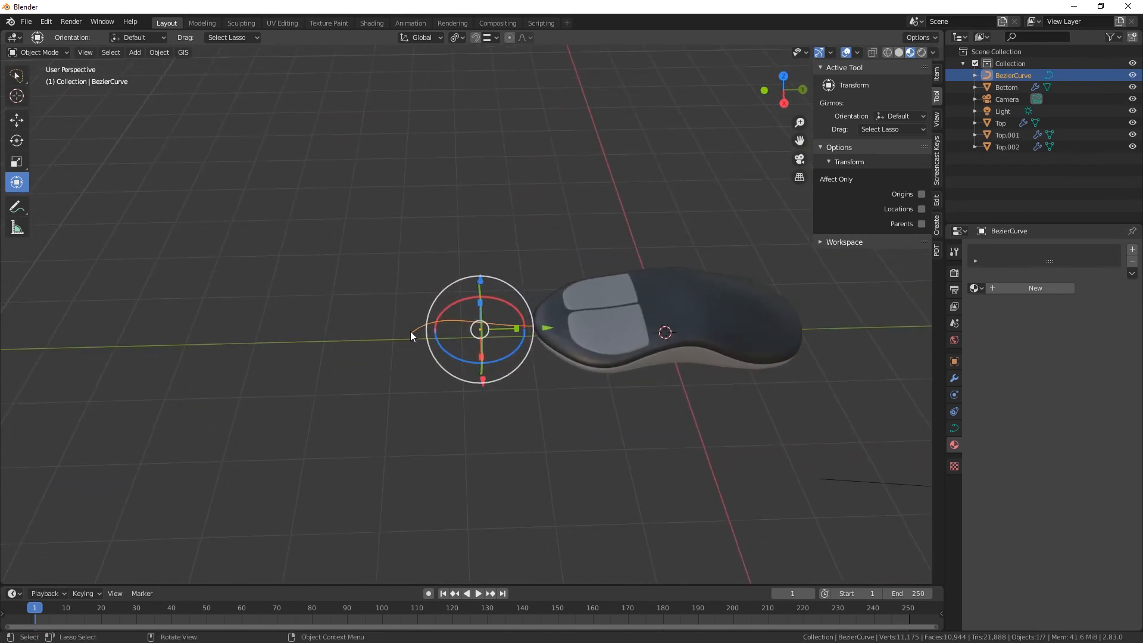
{"action": "key", "text": "Tab"}
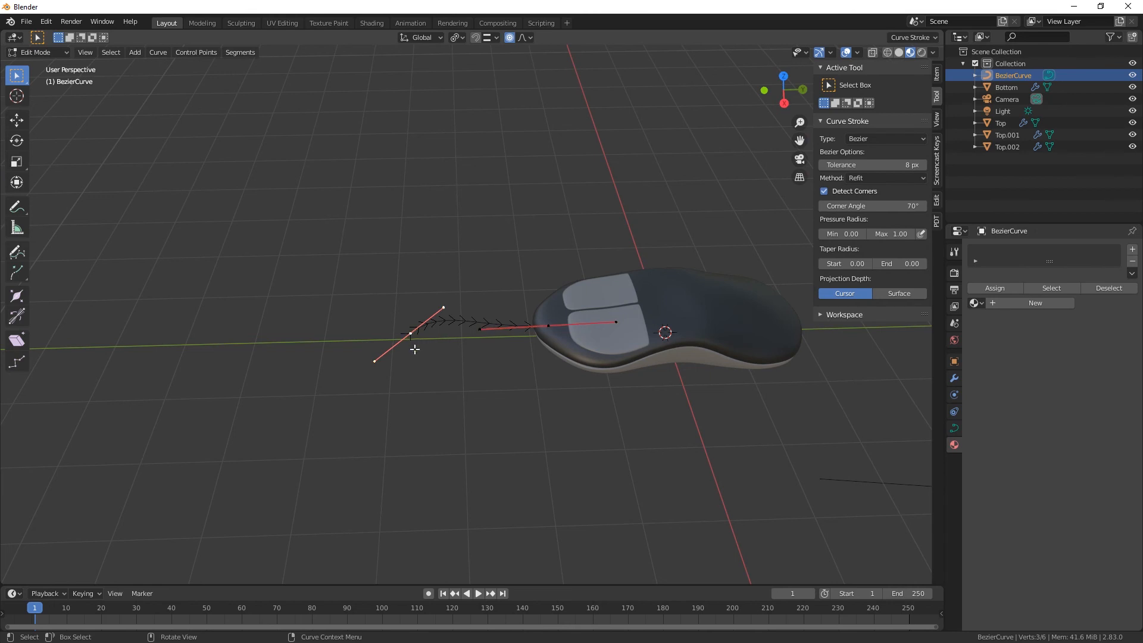
{"action": "key", "text": "e"}
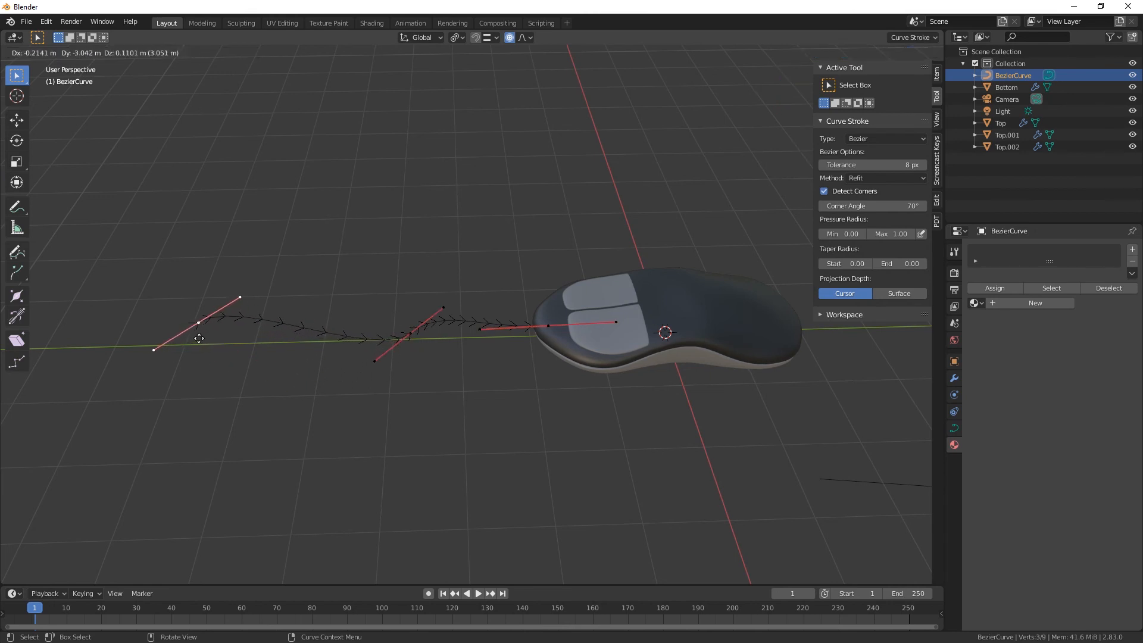
{"action": "left_click", "coordinate": [172, 347]}
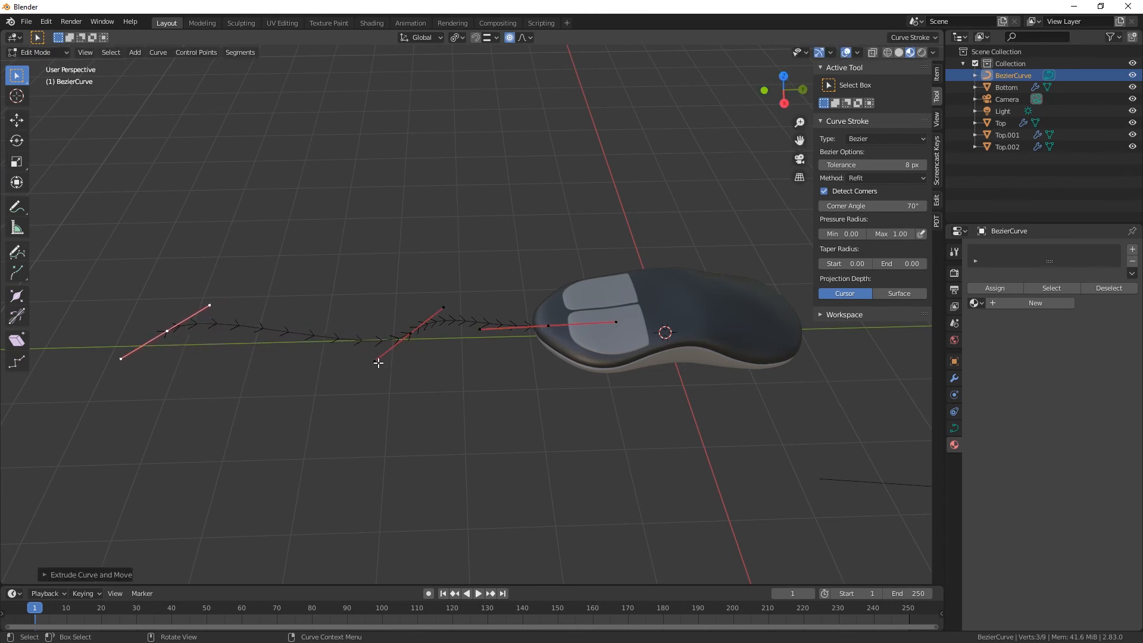
Step: Shift the curve's middle control point along -Y, away from the mouse, with the Move tool
{"action": "left_click", "coordinate": [365, 355]}
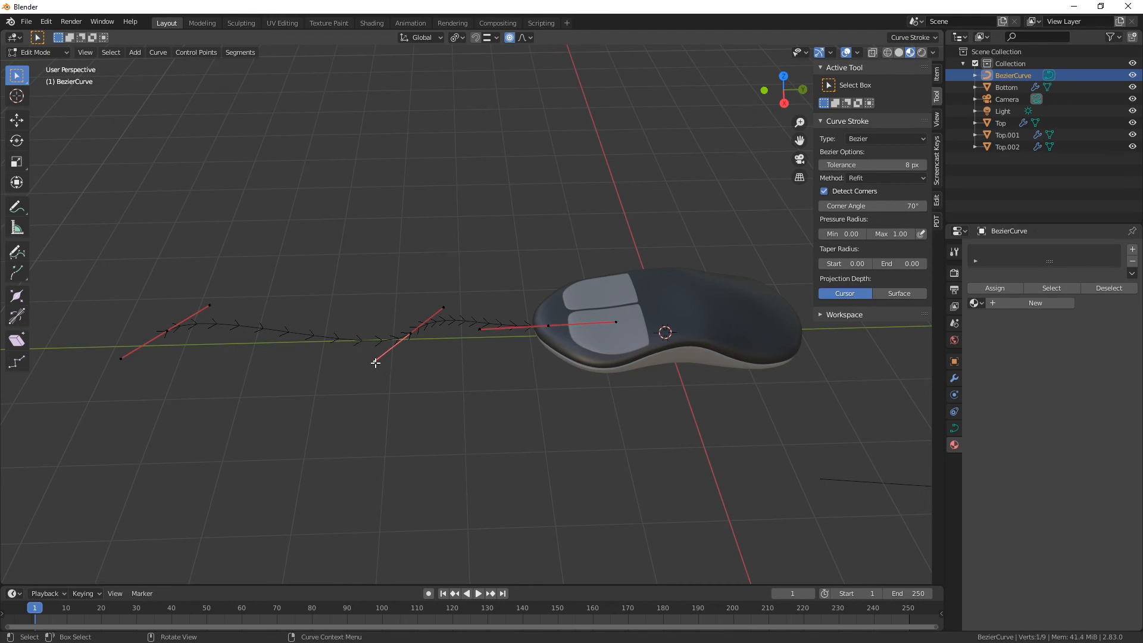
{"action": "left_click_drag", "start_coordinate": [375, 362], "coordinate": [353, 378]}
{"action": "left_click", "coordinate": [20, 121]}
{"action": "left_click", "coordinate": [375, 360]}
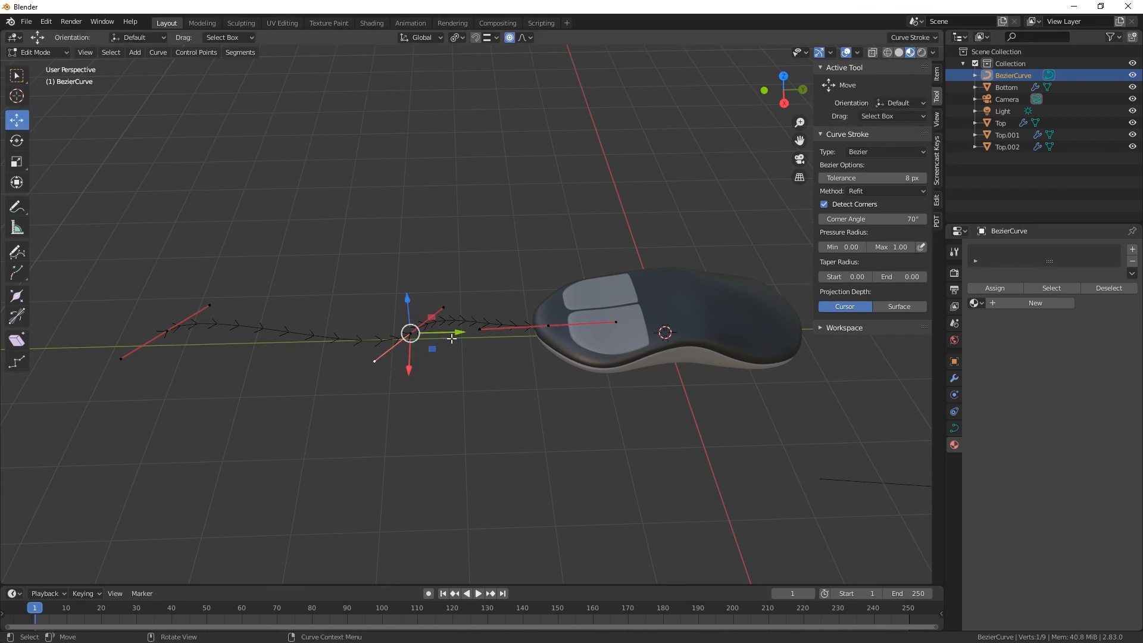
{"action": "left_click_drag", "start_coordinate": [452, 338], "coordinate": [416, 337]}
Step: Move the curve's far end point outward and toward +X to flatten the last bend of the cable
{"action": "left_click", "coordinate": [399, 307]}
{"action": "right_click", "coordinate": [401, 316]}
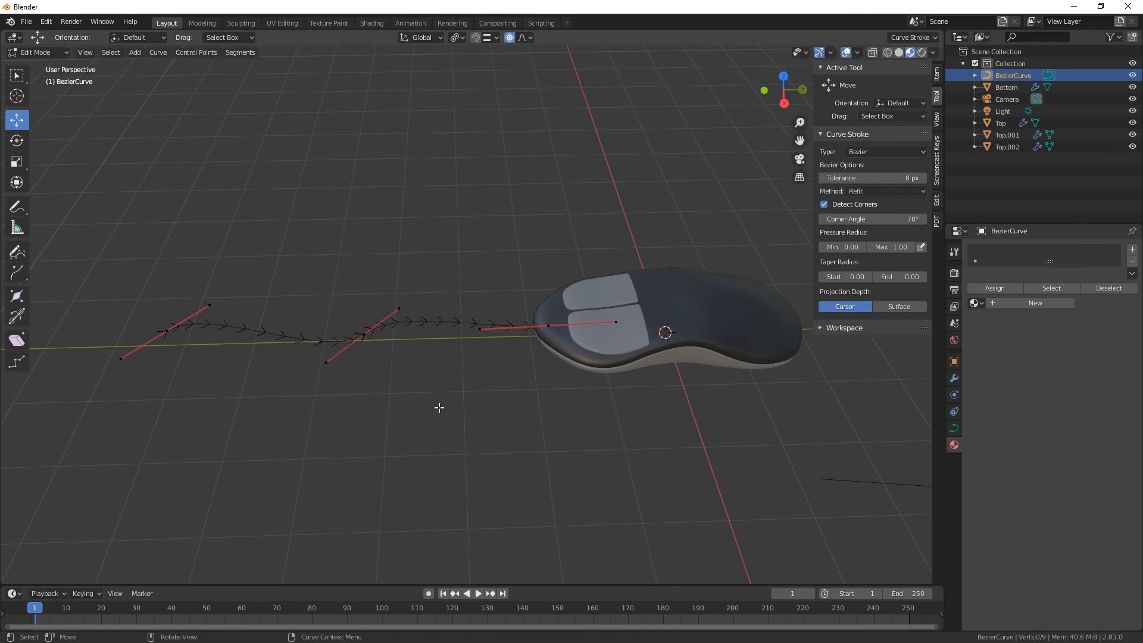
{"action": "left_click_drag", "start_coordinate": [165, 333], "coordinate": [141, 359]}
{"action": "left_click", "coordinate": [167, 331]}
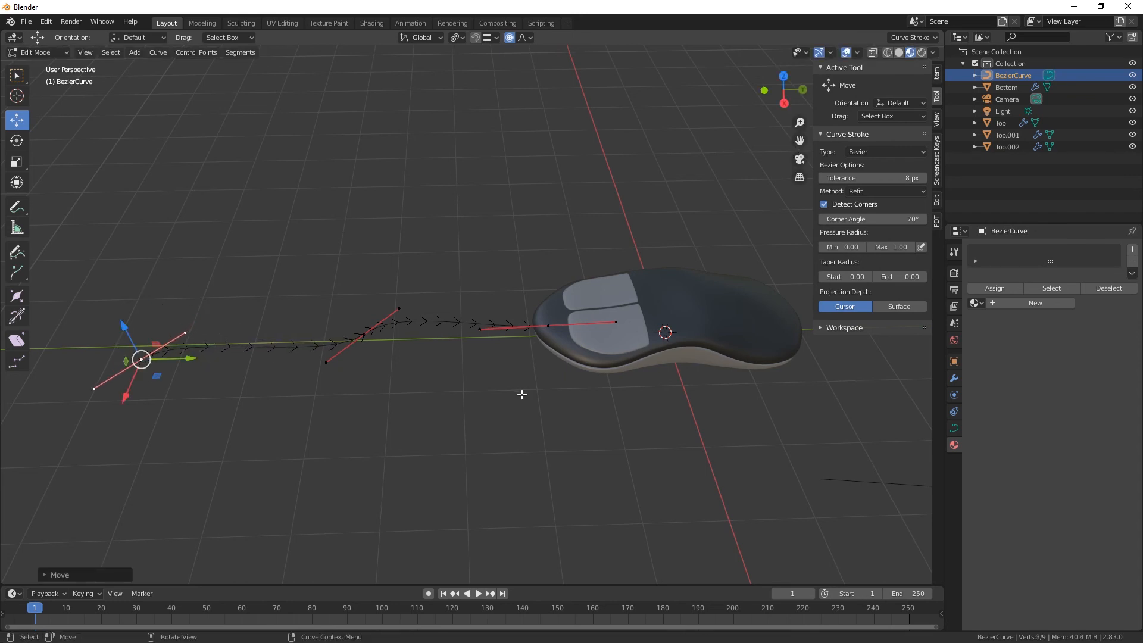
Step: Set the curve's bevel depth to 0.03 m to give the cable thickness, and return to Object Mode
{"action": "left_click", "coordinate": [953, 430]}
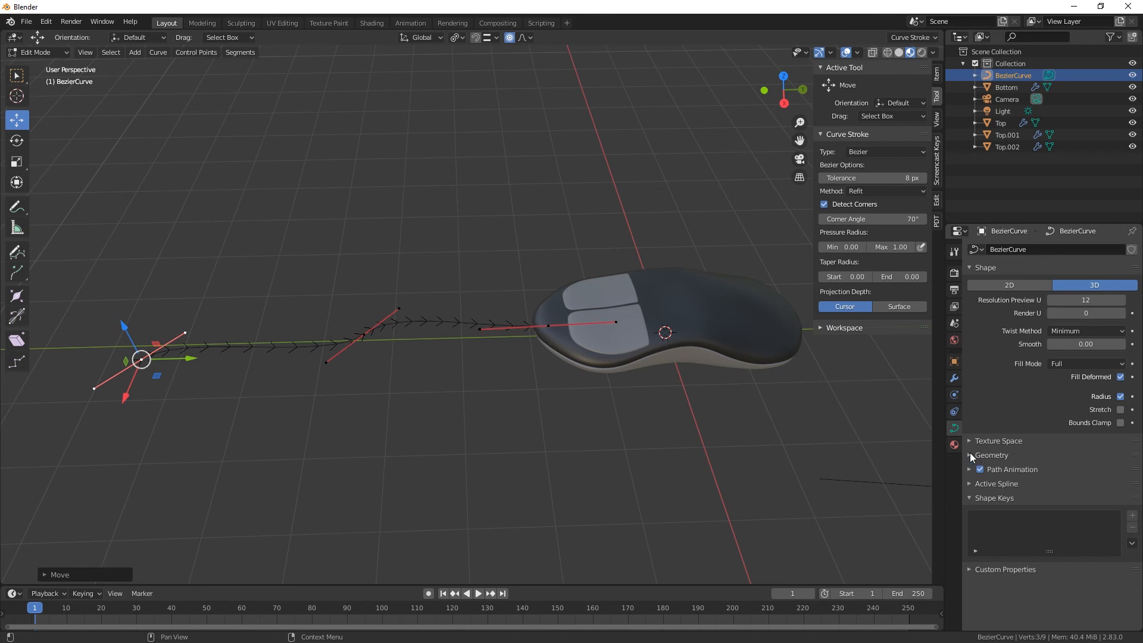
{"action": "left_click", "coordinate": [970, 455]}
{"action": "scroll", "coordinate": [1007, 560], "scroll_direction": "down", "scroll_amount": 4}
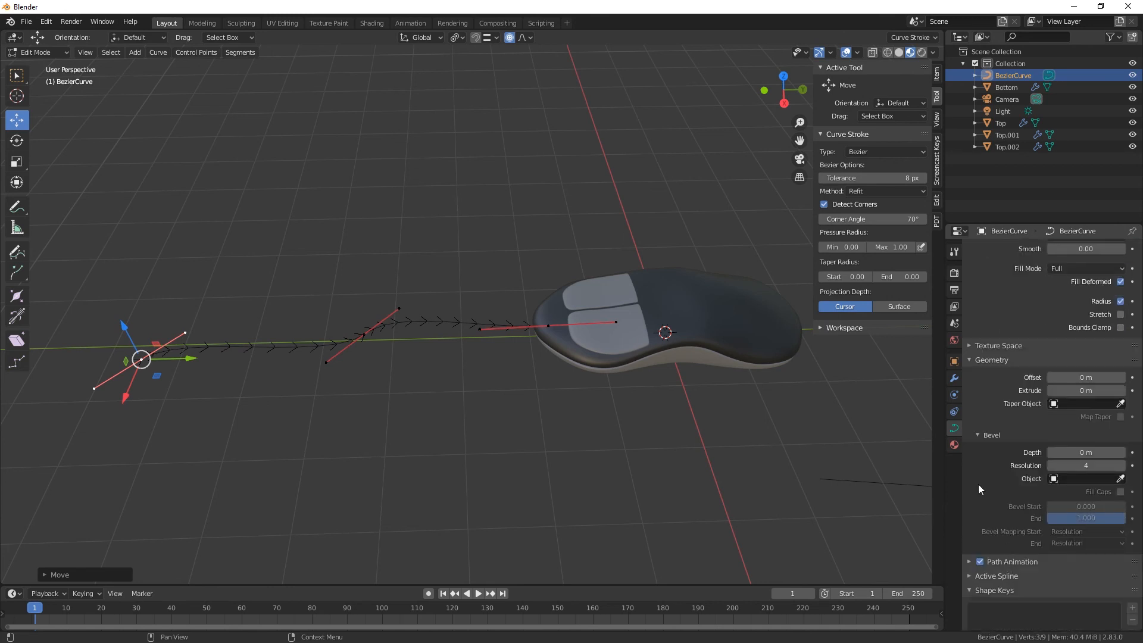
{"action": "mouse_move", "coordinate": [1086, 453]}
{"action": "left_mouse_down"}
{"action": "mouse_move", "coordinate": [1101, 453]}
{"action": "mouse_move", "coordinate": [1090, 453]}
{"action": "left_mouse_up"}
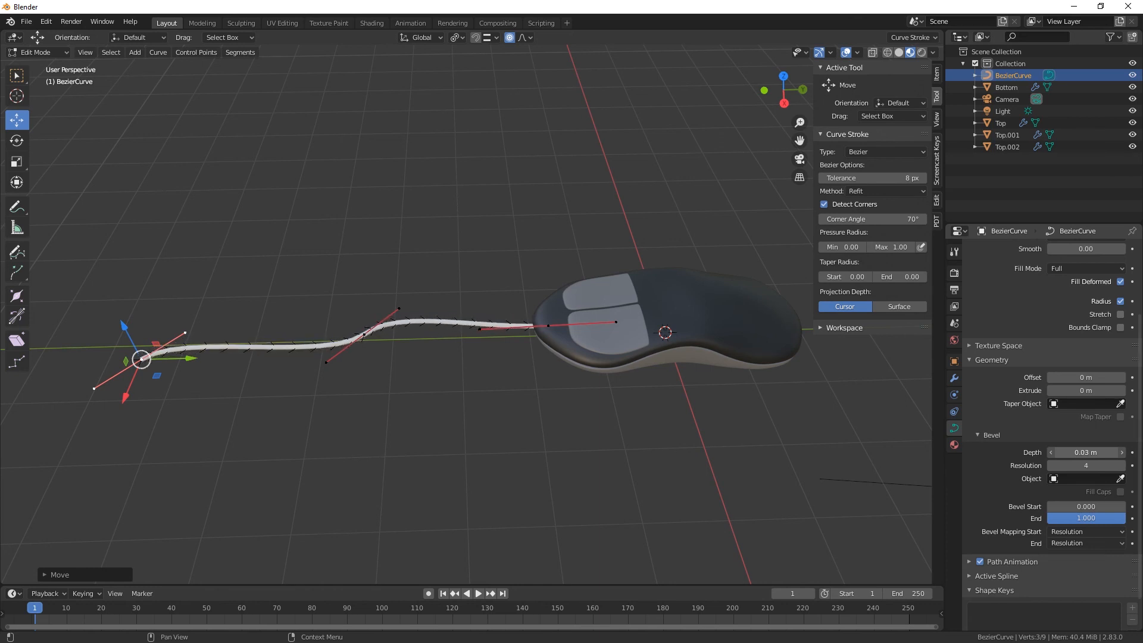
{"action": "left_click", "coordinate": [710, 443]}
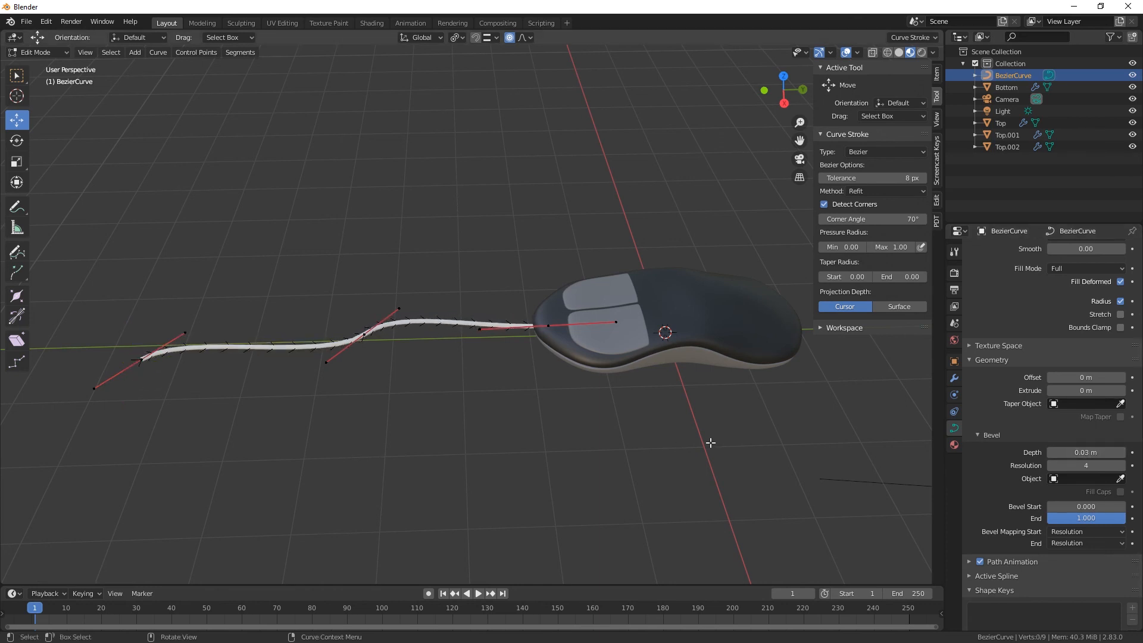
{"action": "key", "text": "Tab"}
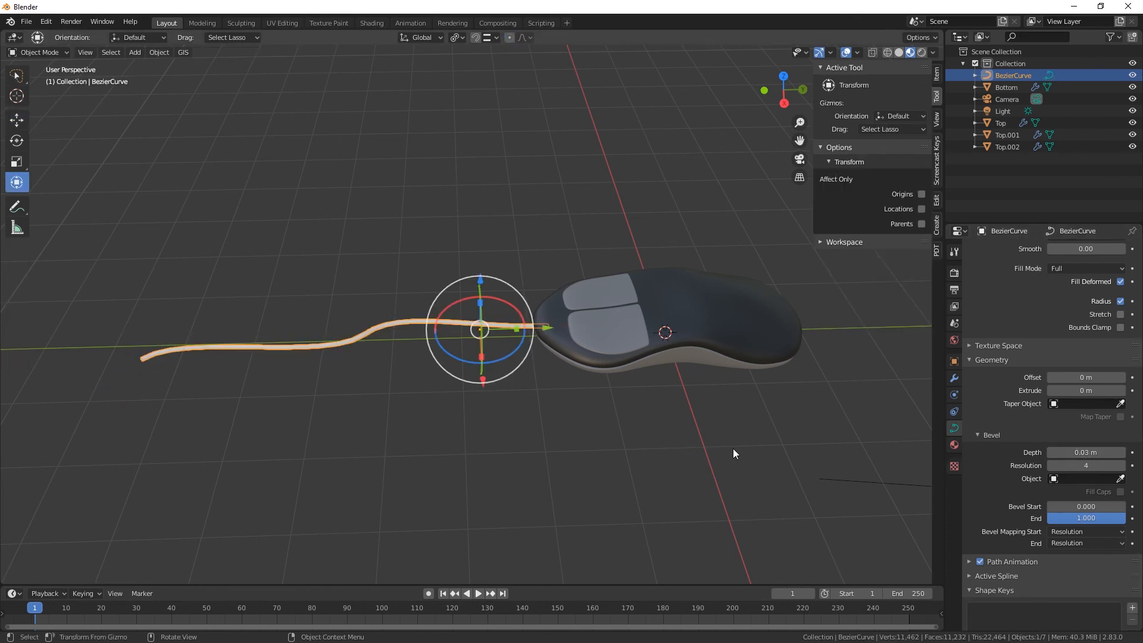
Step: Add a plane and scale it up into a large ground surface beneath the mouse and cable
{"action": "middle_click_drag", "start_coordinate": [733, 448], "coordinate": [703, 432]}
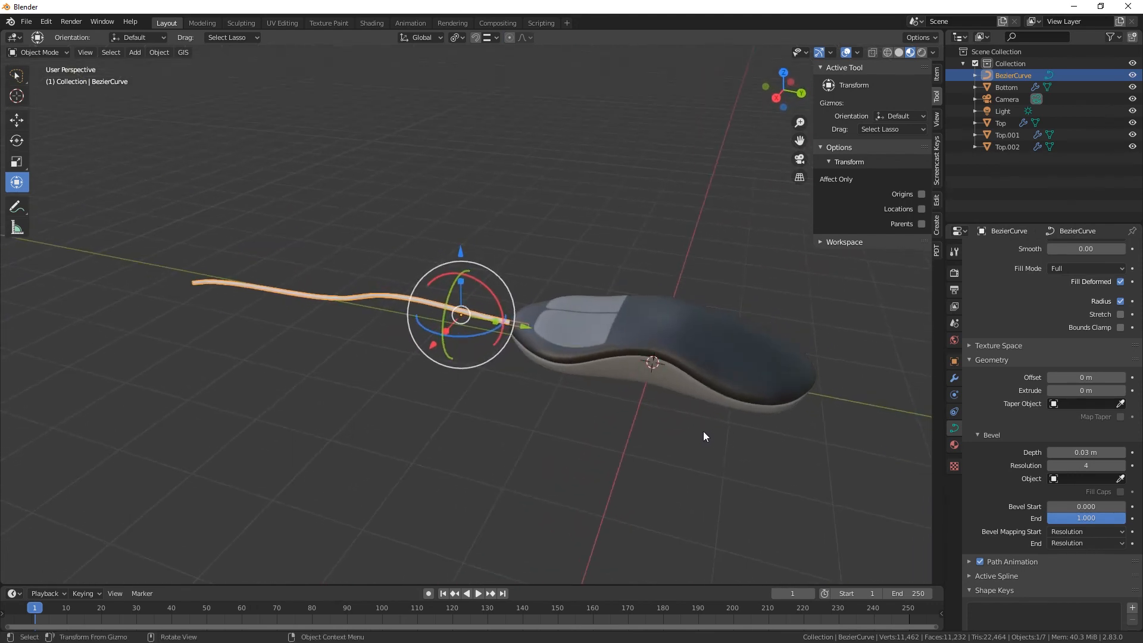
{"action": "key", "text": "shift+a"}
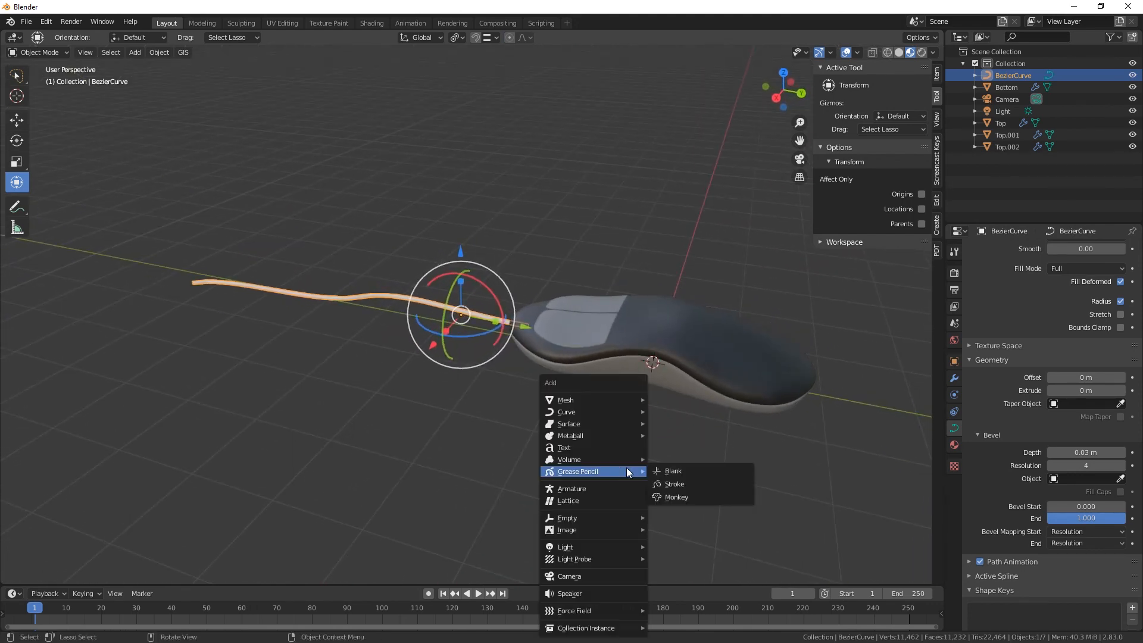
{"action": "mouse_move", "coordinate": [613, 402]}
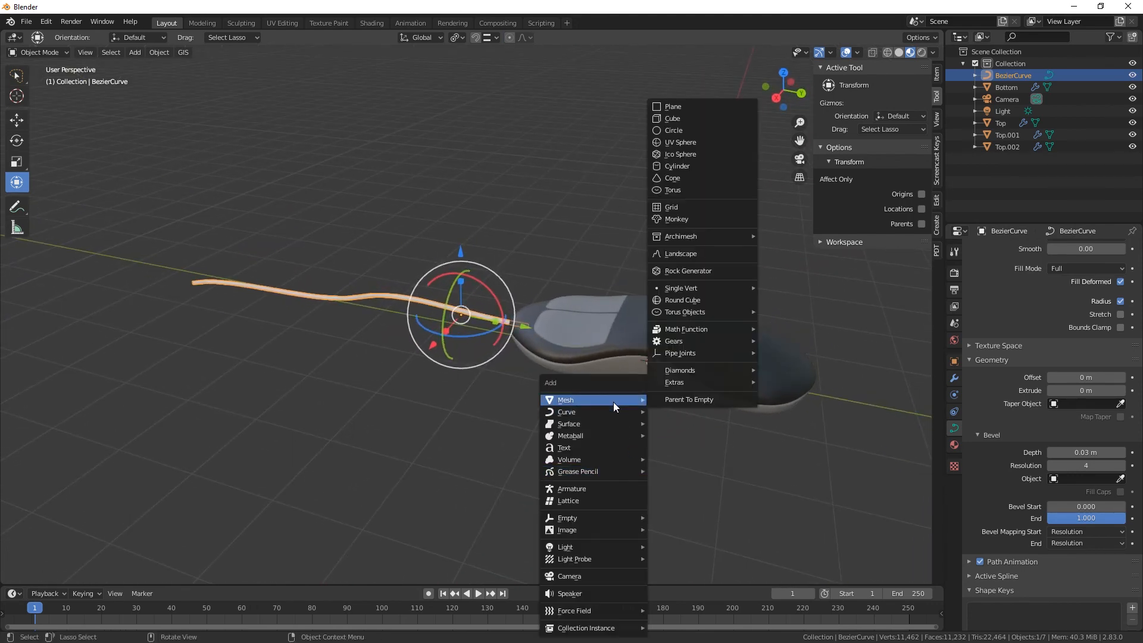
{"action": "left_click", "coordinate": [675, 107]}
{"action": "key", "text": "s"}
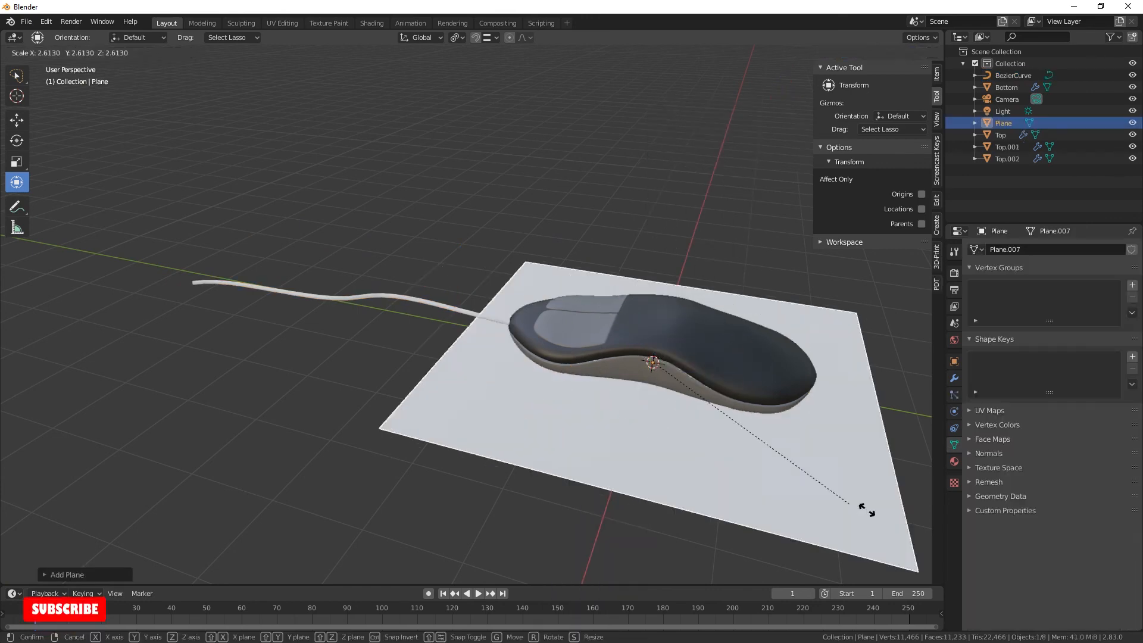
{"action": "left_click", "coordinate": [652, 241]}
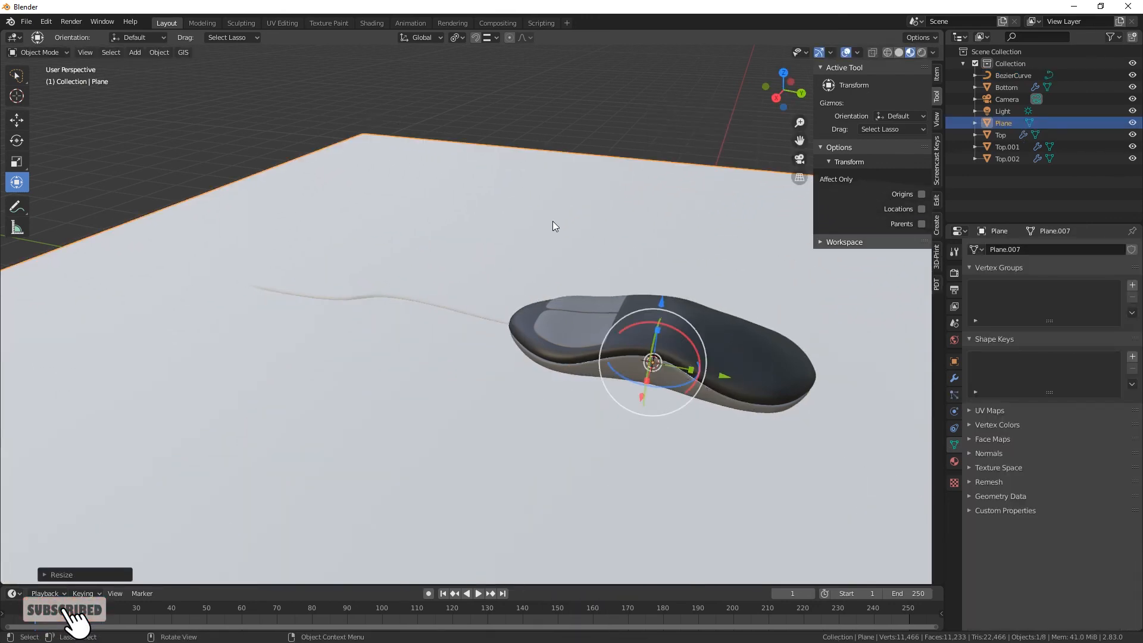
Step: Create a new material for the ground plane and darken its base color to near-black
{"action": "middle_click_drag", "start_coordinate": [591, 226], "coordinate": [422, 277]}
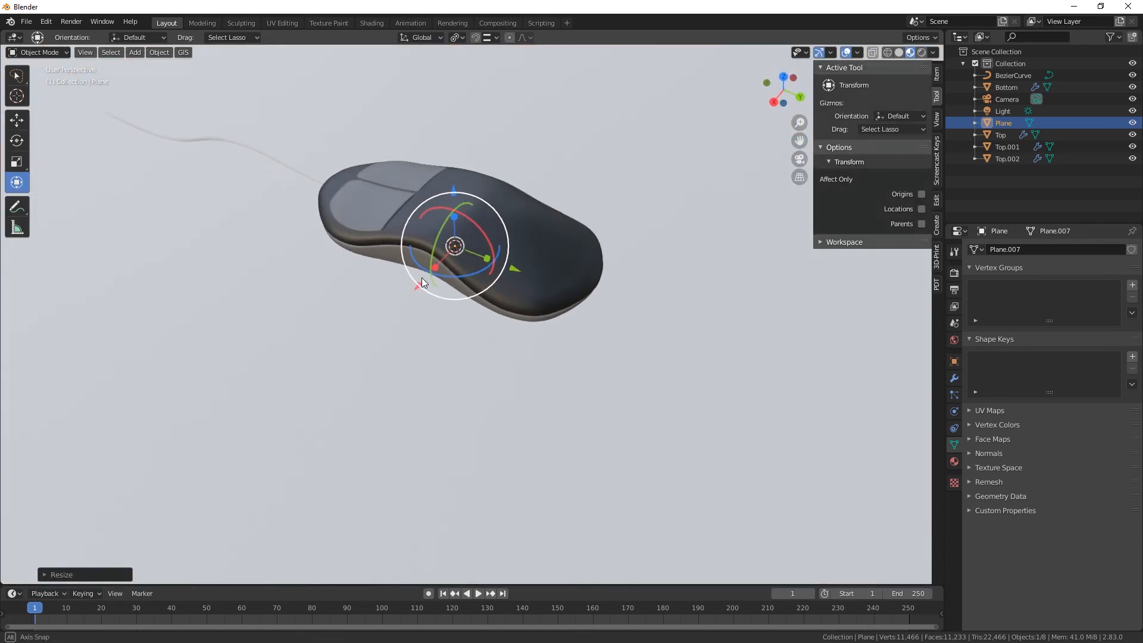
{"action": "left_click", "coordinate": [954, 461]}
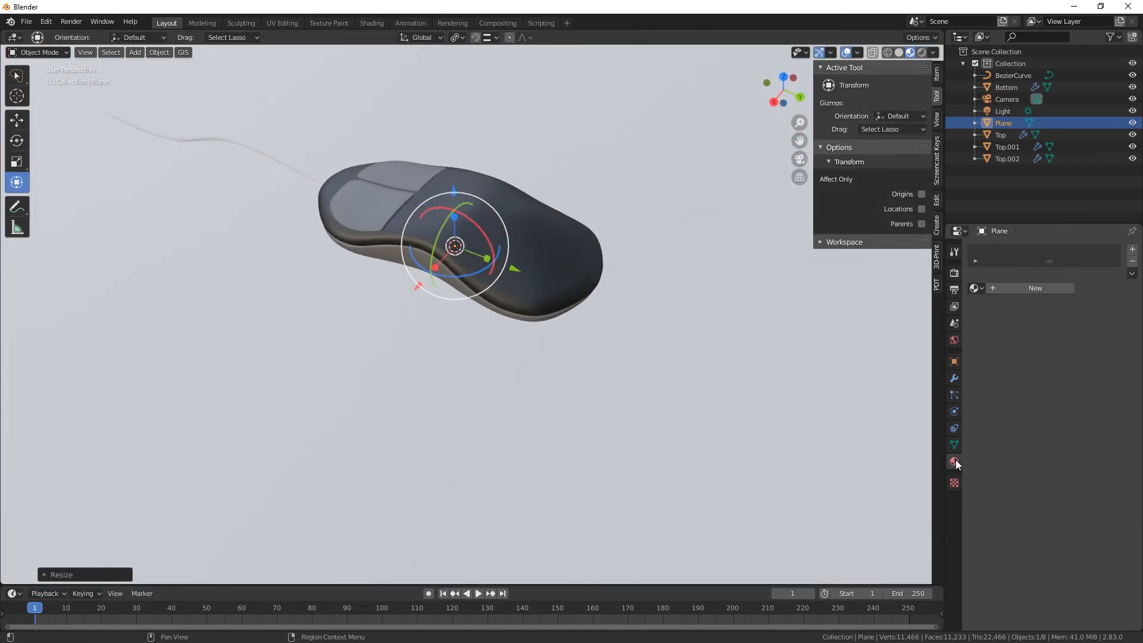
{"action": "left_click", "coordinate": [1034, 288]}
{"action": "left_click", "coordinate": [1084, 388]}
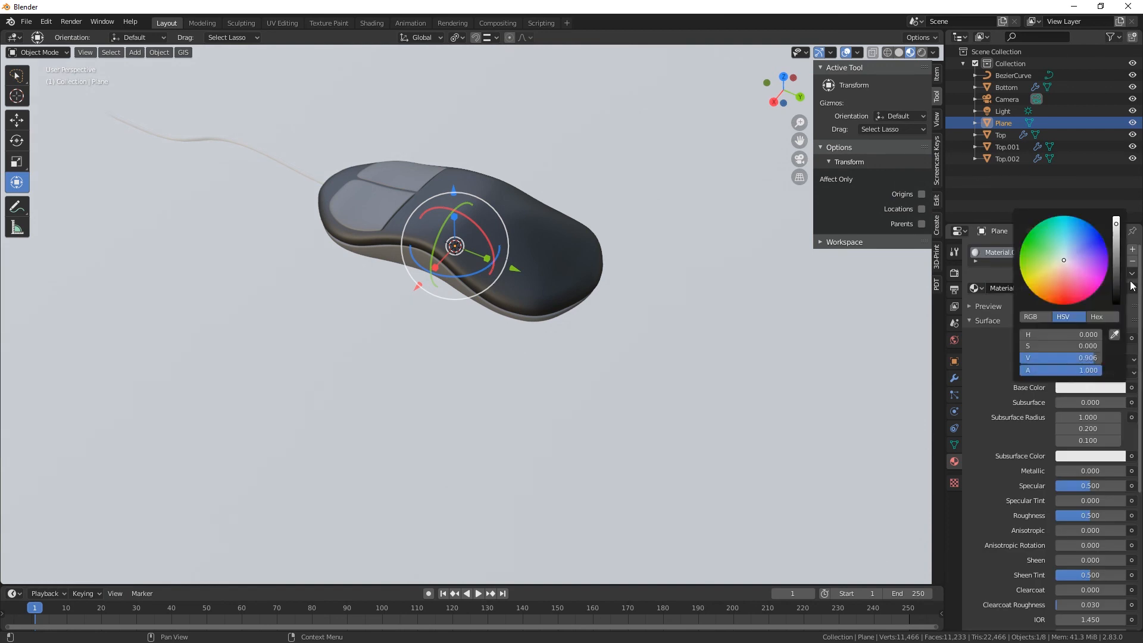
{"action": "left_click_drag", "start_coordinate": [1116, 267], "coordinate": [1116, 304]}
{"action": "middle_click_drag", "start_coordinate": [916, 351], "coordinate": [550, 329]}
{"action": "middle_click_drag", "start_coordinate": [548, 355], "coordinate": [560, 368]}
Step: Display the render settings, switch the viewport to Rendered shading and inspect the mouse from the side and above
{"action": "left_click", "coordinate": [954, 273]}
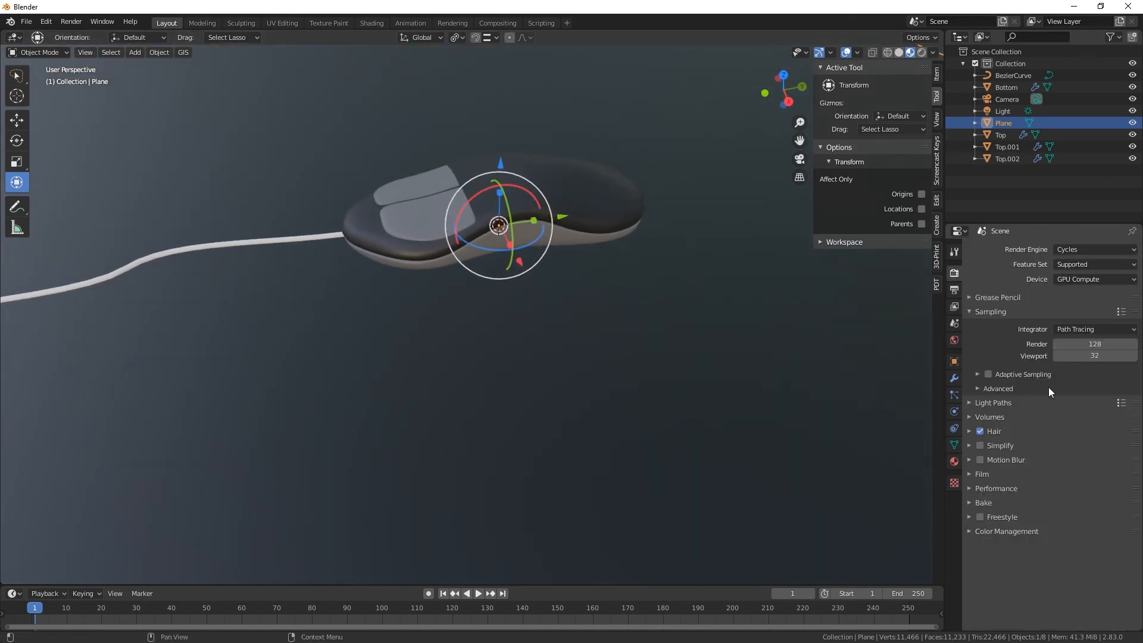
{"action": "left_click", "coordinate": [922, 52]}
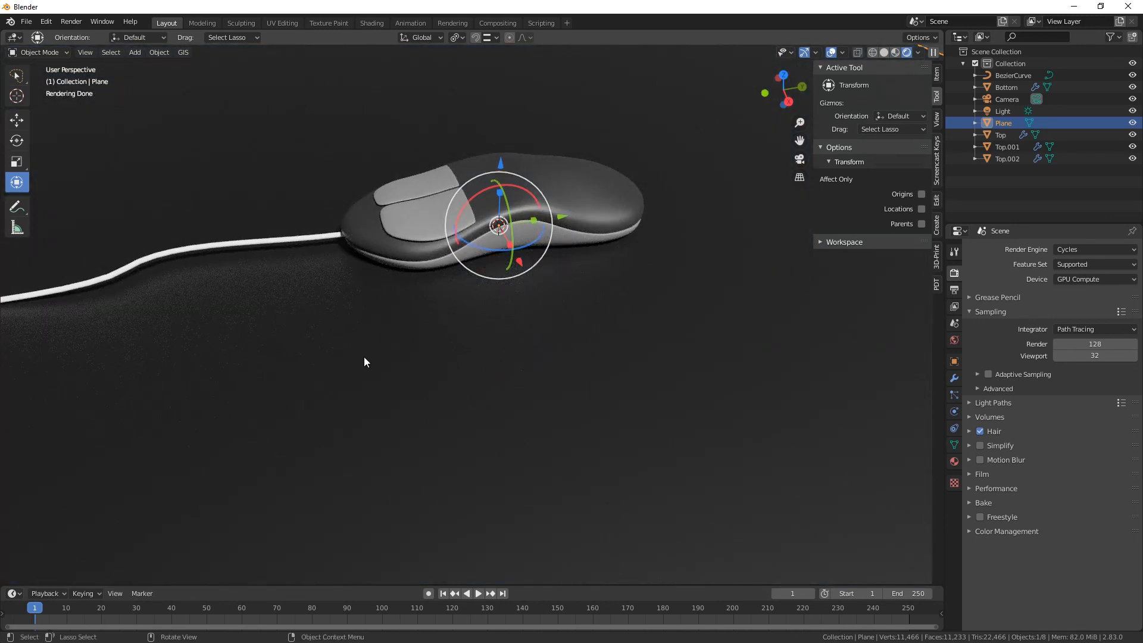
{"action": "mouse_move", "coordinate": [319, 362]}
{"action": "middle_mouse_down"}
{"action": "mouse_move", "coordinate": [370, 365]}
{"action": "mouse_move", "coordinate": [301, 375]}
{"action": "mouse_move", "coordinate": [423, 369]}
{"action": "mouse_move", "coordinate": [427, 405]}
{"action": "mouse_move", "coordinate": [445, 413]}
{"action": "middle_mouse_up"}
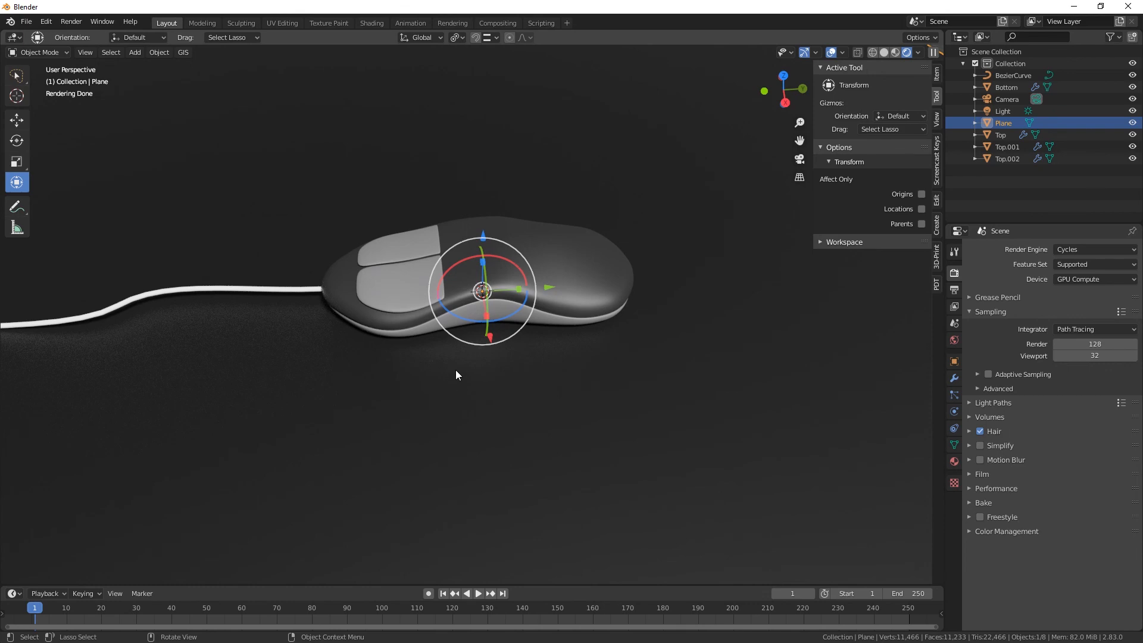
{"action": "middle_click_drag", "start_coordinate": [488, 395], "coordinate": [562, 405]}
{"action": "middle_click_drag", "start_coordinate": [498, 376], "coordinate": [574, 359]}
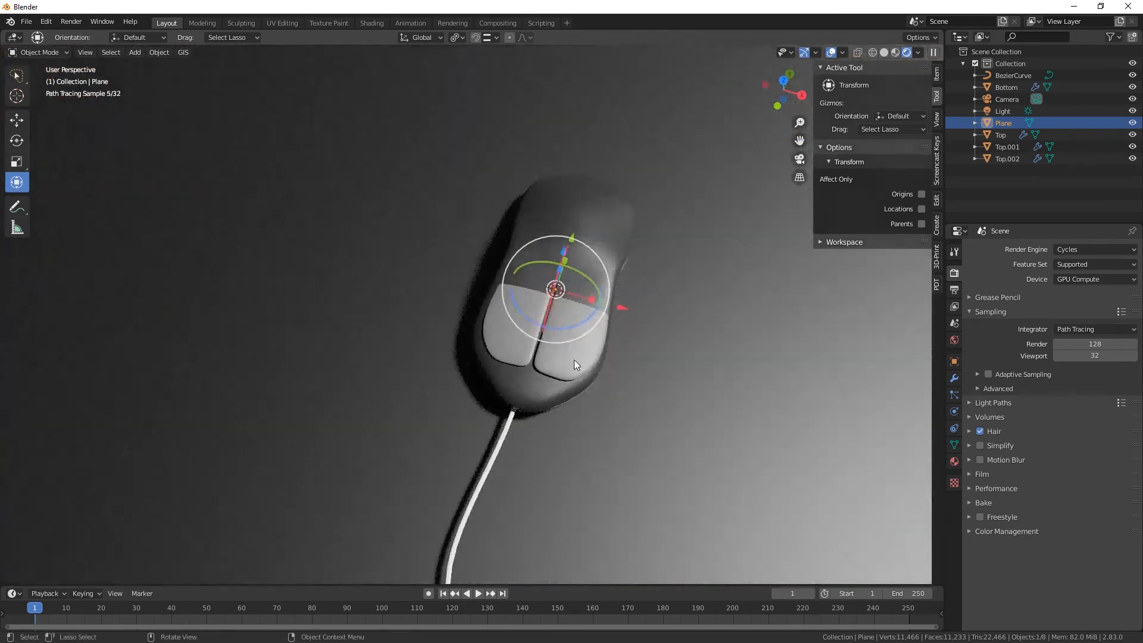
Step: Narrow both button panels along X, scaling the -X panel to about 0.79, to widen the gap between them
{"action": "left_click", "coordinate": [572, 357]}
{"action": "left_click_drag", "start_coordinate": [605, 346], "coordinate": [588, 346]}
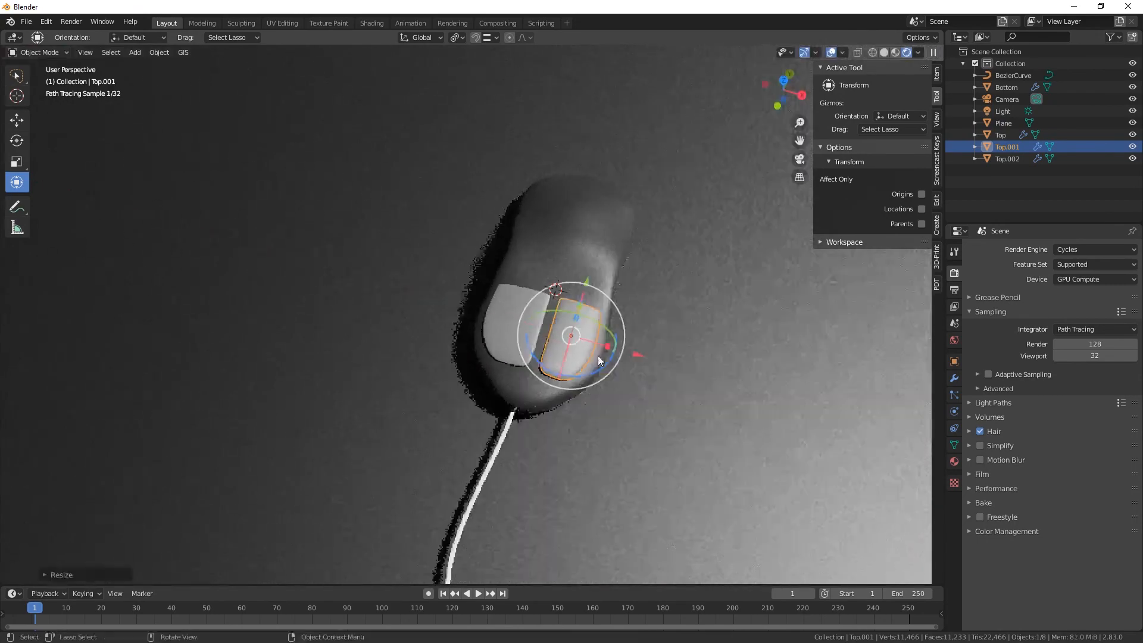
{"action": "left_click", "coordinate": [505, 334]}
{"action": "key", "text": "s"}
{"action": "key", "text": "x"}
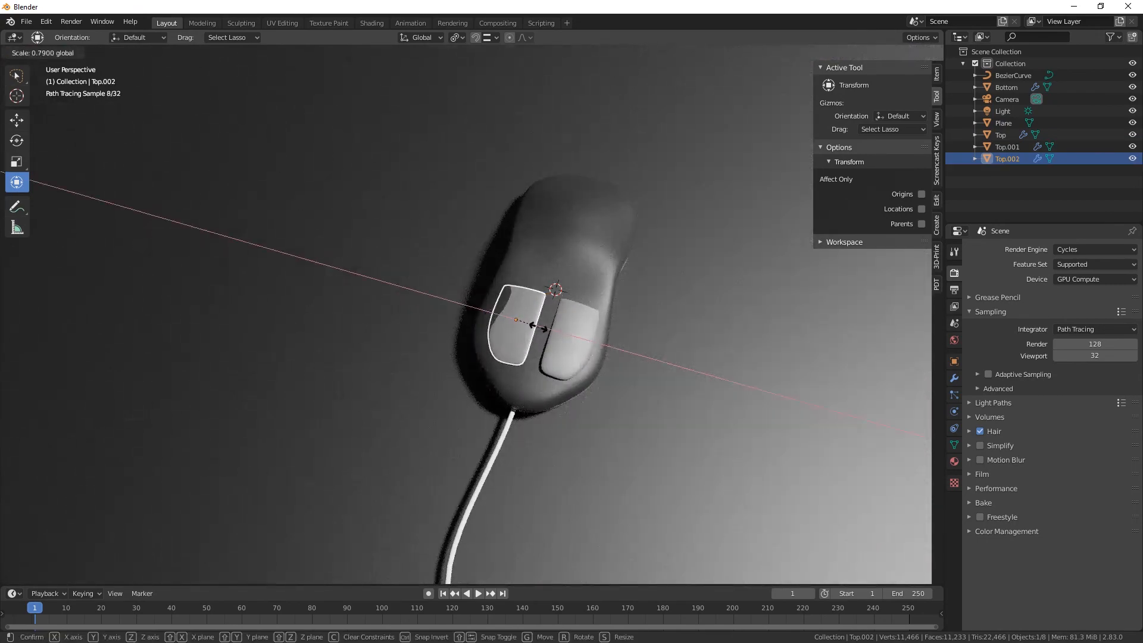
{"action": "left_click_drag", "start_coordinate": [538, 327], "coordinate": [537, 326]}
Step: Rotate the -X button panel about Y to adjust its tilt against the Top
{"action": "mouse_move", "coordinate": [602, 419]}
{"action": "middle_mouse_down"}
{"action": "mouse_move", "coordinate": [584, 395]}
{"action": "mouse_move", "coordinate": [590, 409]}
{"action": "mouse_move", "coordinate": [603, 404]}
{"action": "middle_mouse_up"}
{"action": "scroll", "coordinate": [588, 393], "scroll_direction": "up", "scroll_amount": 4}
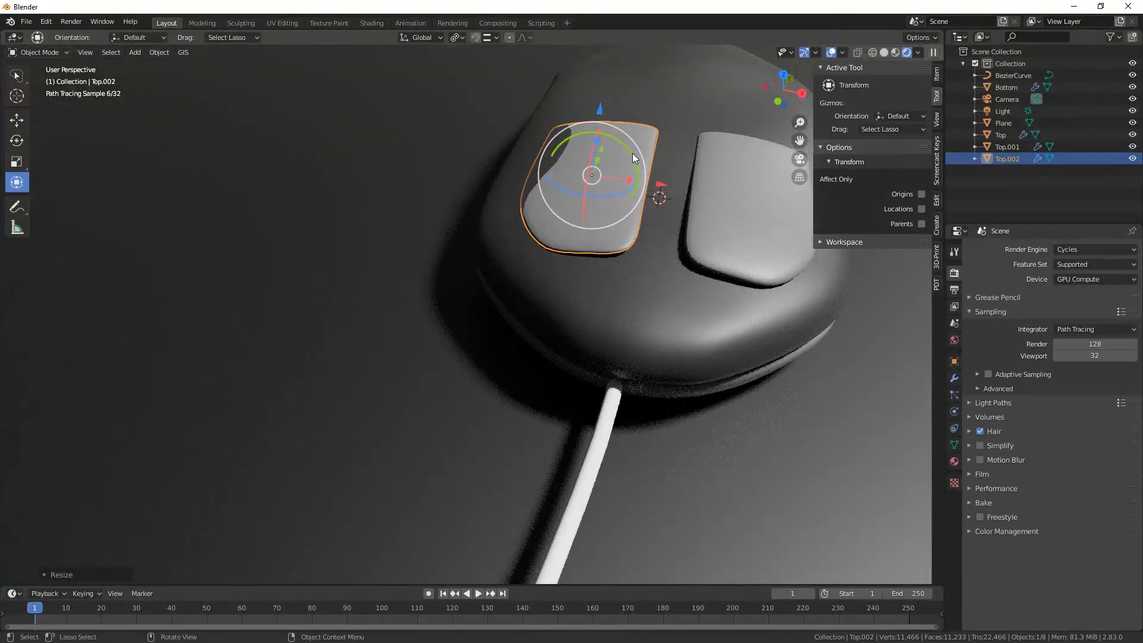
{"action": "left_click_drag", "start_coordinate": [632, 154], "coordinate": [634, 178]}
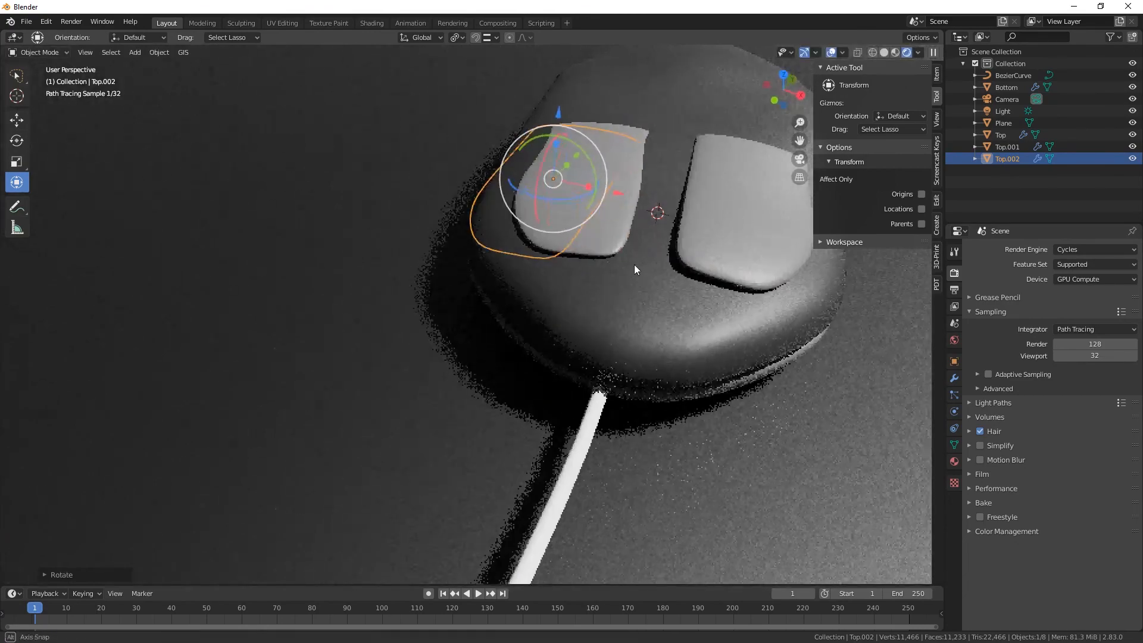
Step: Rotate the -X button panel slightly about X and raise it a little along Z to seat it on the Top
{"action": "middle_click_drag", "start_coordinate": [634, 264], "coordinate": [613, 263]}
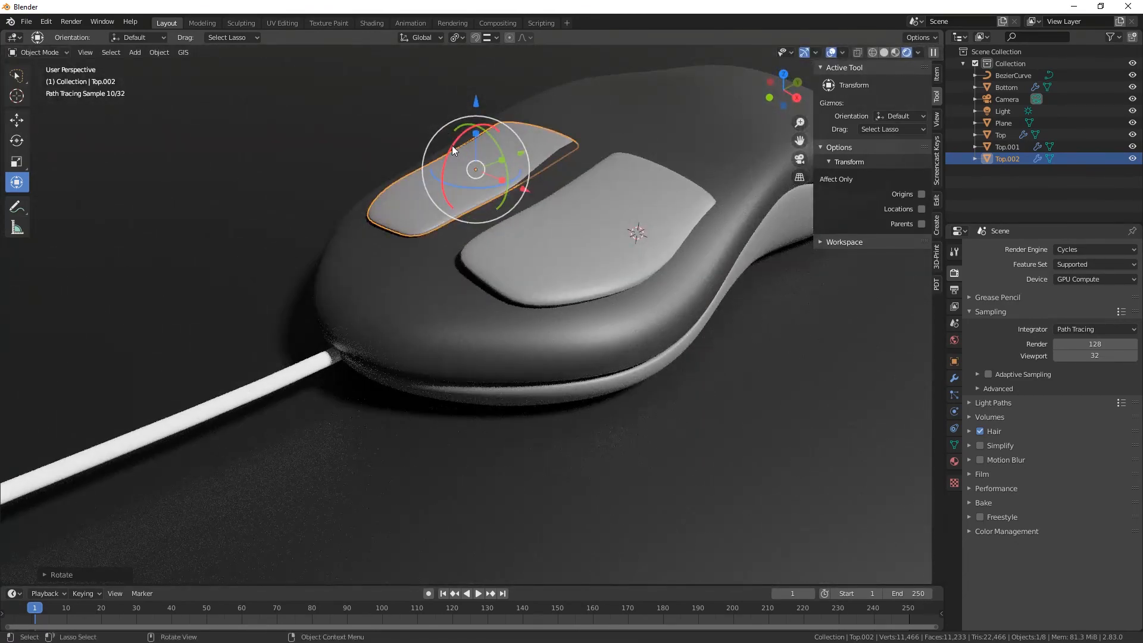
{"action": "left_click_drag", "start_coordinate": [451, 145], "coordinate": [450, 150]}
{"action": "left_click_drag", "start_coordinate": [475, 98], "coordinate": [475, 95]}
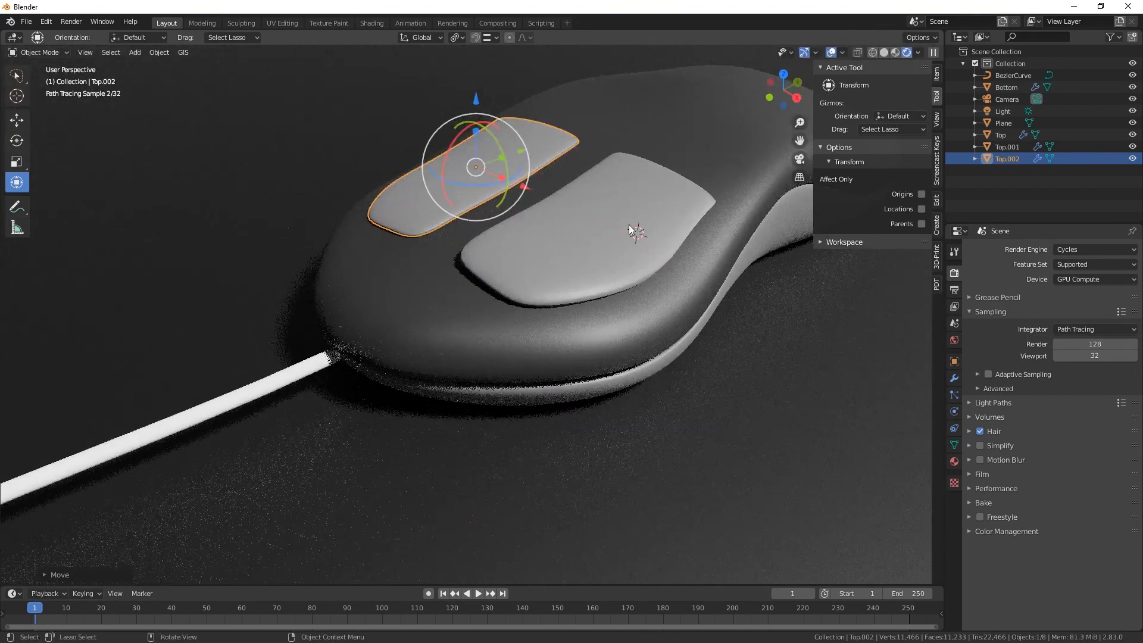
Step: Rotate the +X button panel slightly about Y and, in Solid shading, about X to align it with the Top's surface
{"action": "left_click", "coordinate": [630, 228]}
{"action": "middle_click_drag", "start_coordinate": [630, 228], "coordinate": [648, 364]}
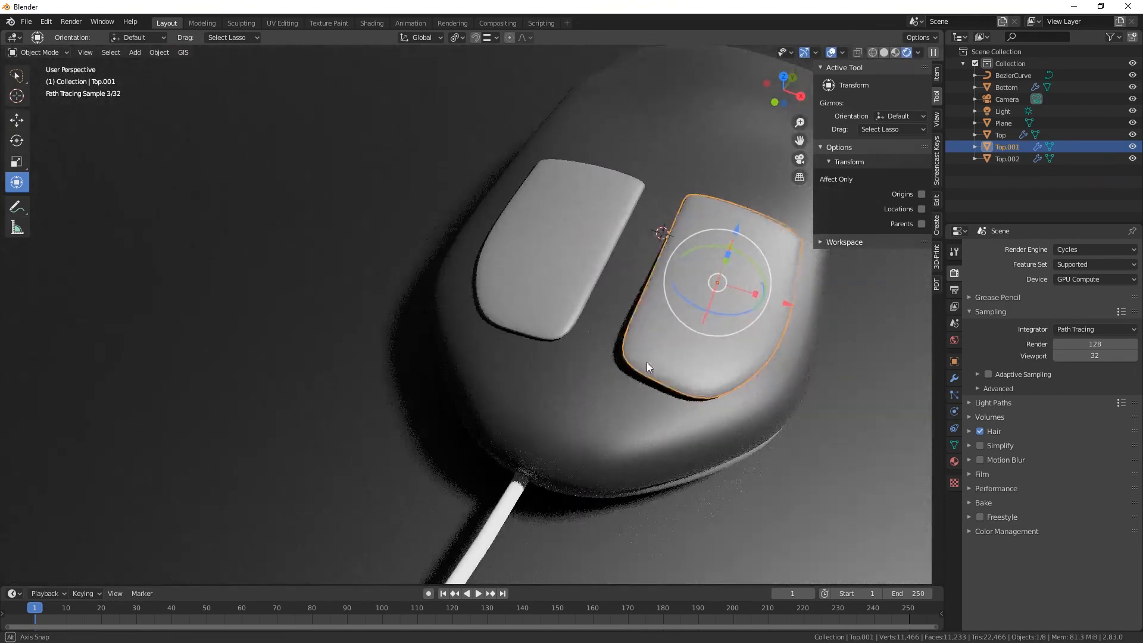
{"action": "left_click_drag", "start_coordinate": [754, 262], "coordinate": [750, 265]}
{"action": "middle_click_drag", "start_coordinate": [749, 265], "coordinate": [730, 321]}
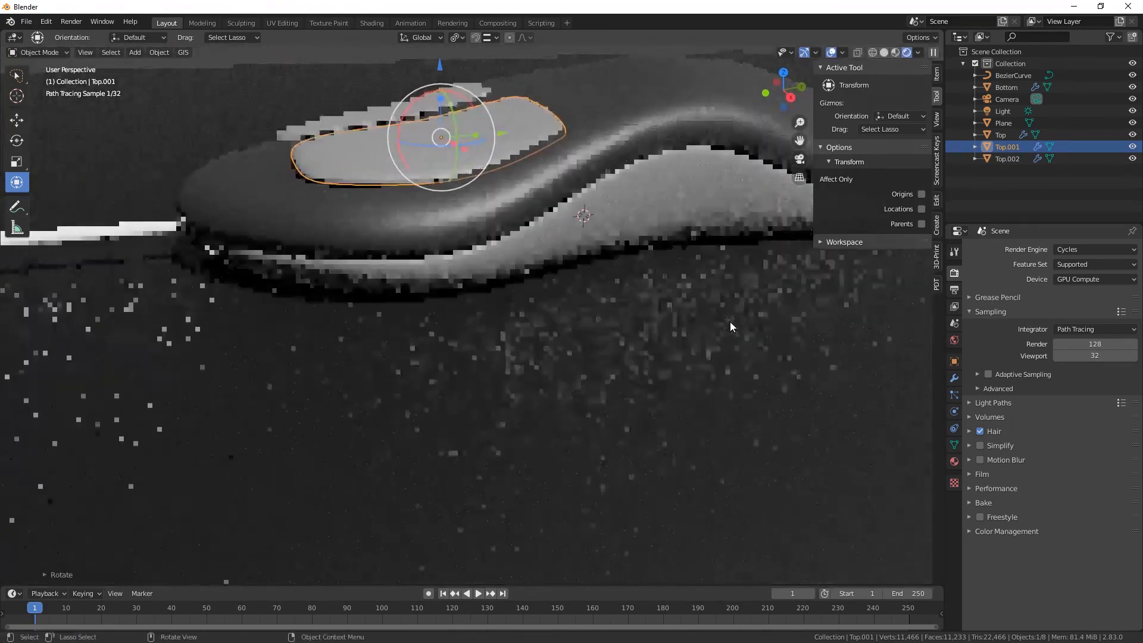
{"action": "left_click", "coordinate": [884, 52]}
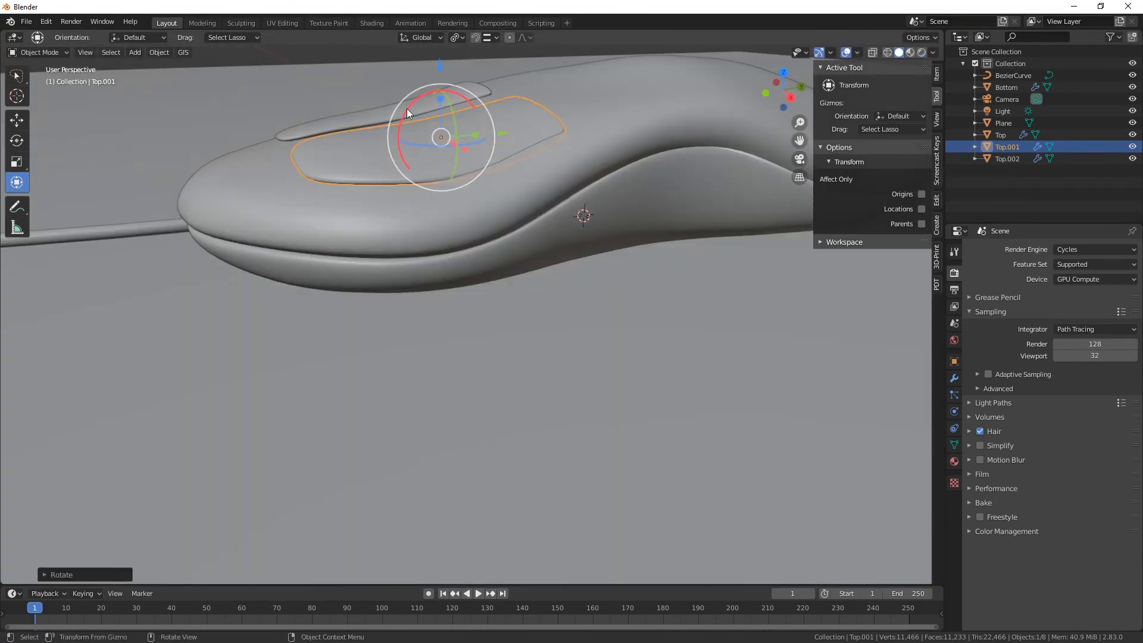
{"action": "left_click_drag", "start_coordinate": [407, 109], "coordinate": [403, 110]}
Step: Return the viewport to Rendered shading and inspect the whole mouse and cable from above and from the side
{"action": "middle_click_drag", "start_coordinate": [473, 249], "coordinate": [474, 348]}
{"action": "scroll", "coordinate": [537, 374], "scroll_direction": "down", "scroll_amount": 5}
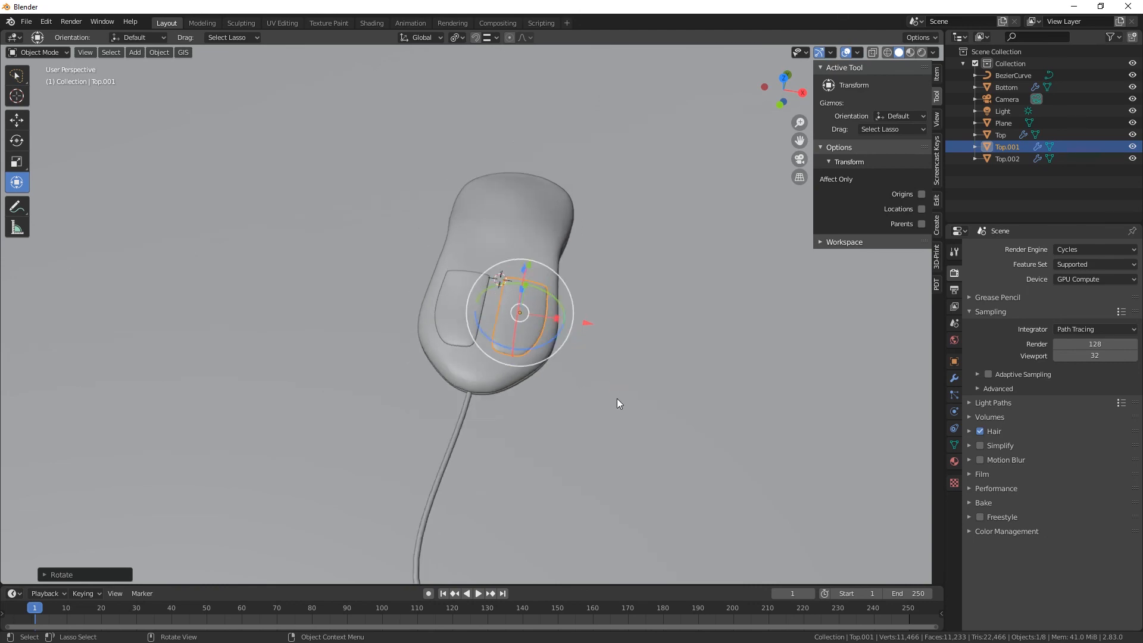
{"action": "left_click", "coordinate": [921, 53]}
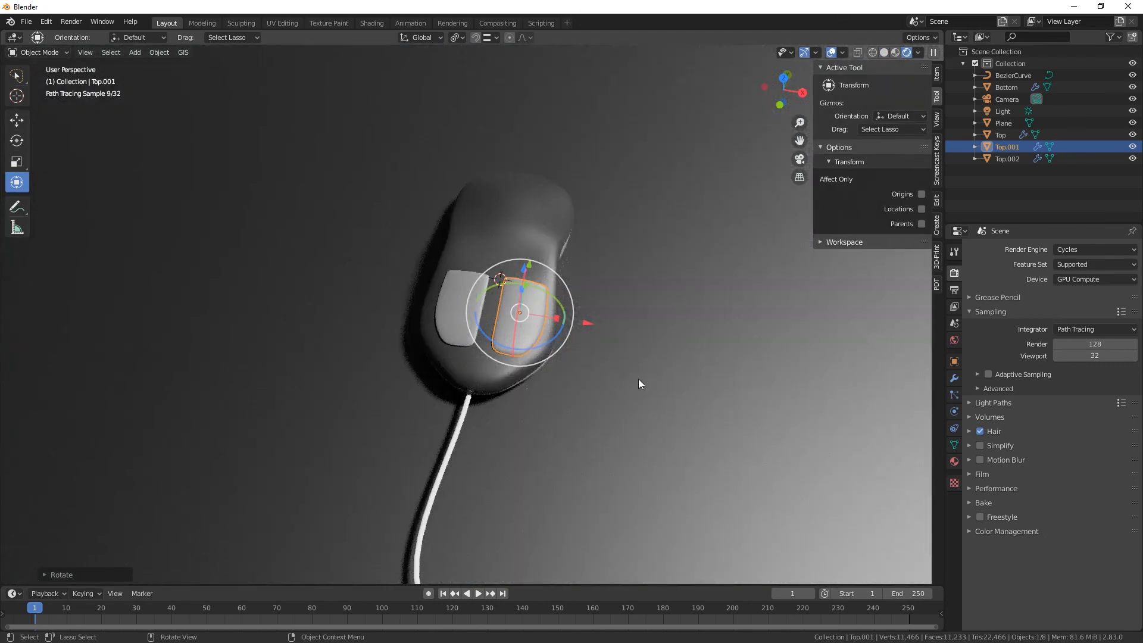
{"action": "middle_click_drag", "start_coordinate": [629, 437], "coordinate": [562, 416]}
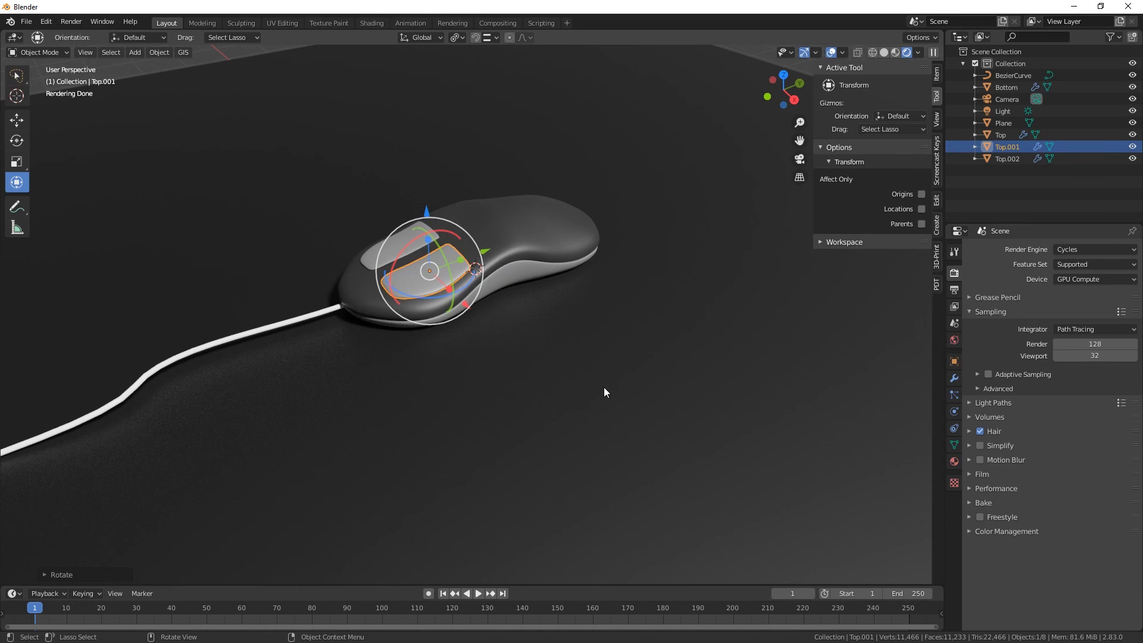
{"action": "middle_click_drag", "start_coordinate": [512, 393], "coordinate": [520, 396]}
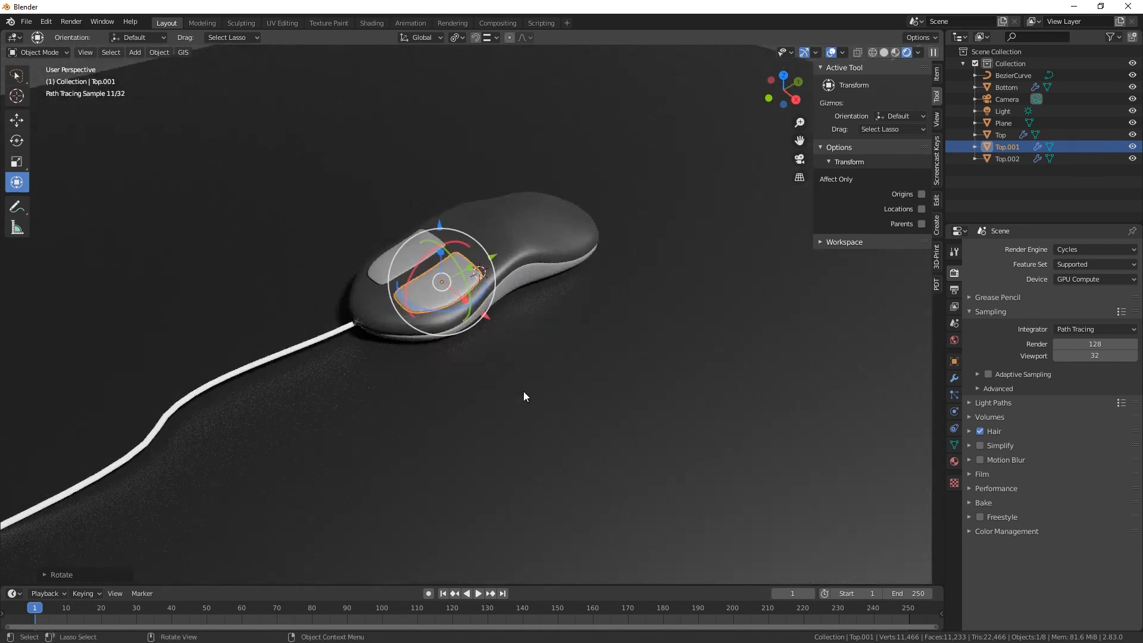